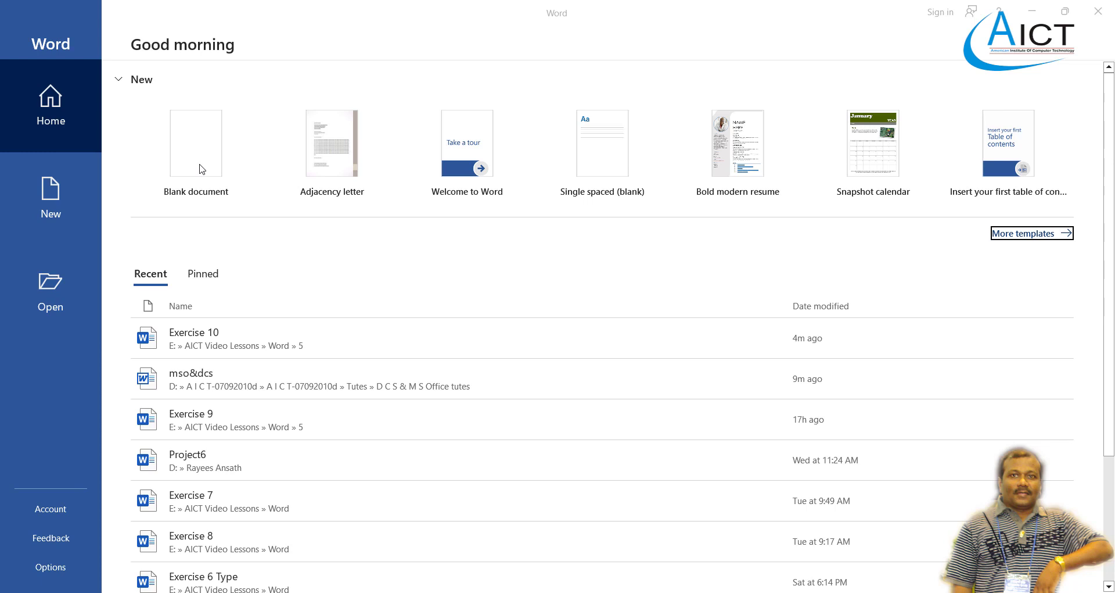
# Create a new blank document with Narrow margins and A4 paper size.
pyautogui.click(199, 164)
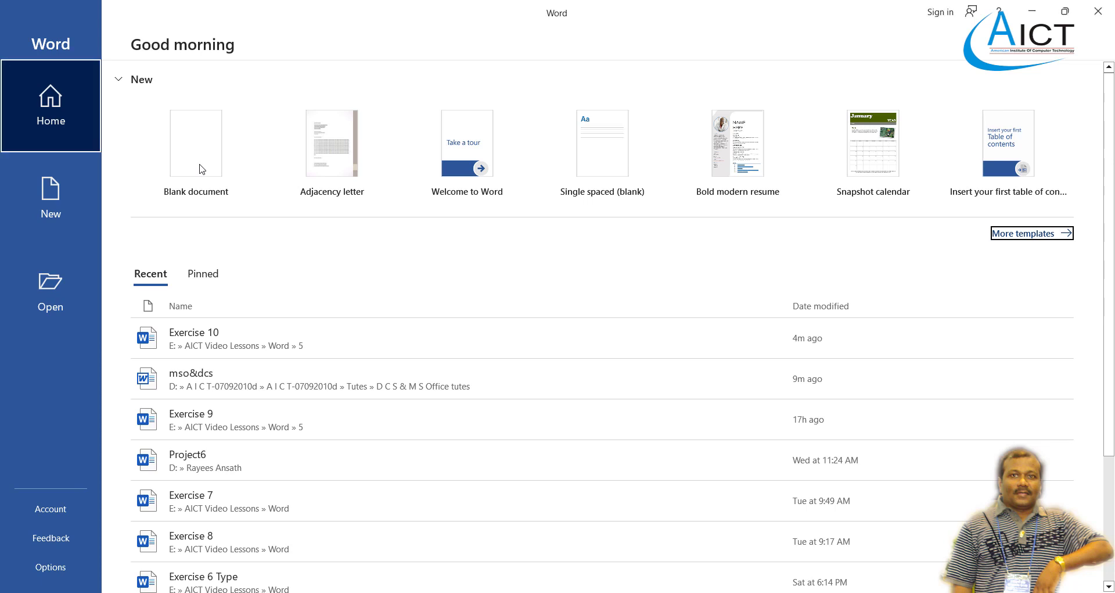
pyautogui.click(202, 172)
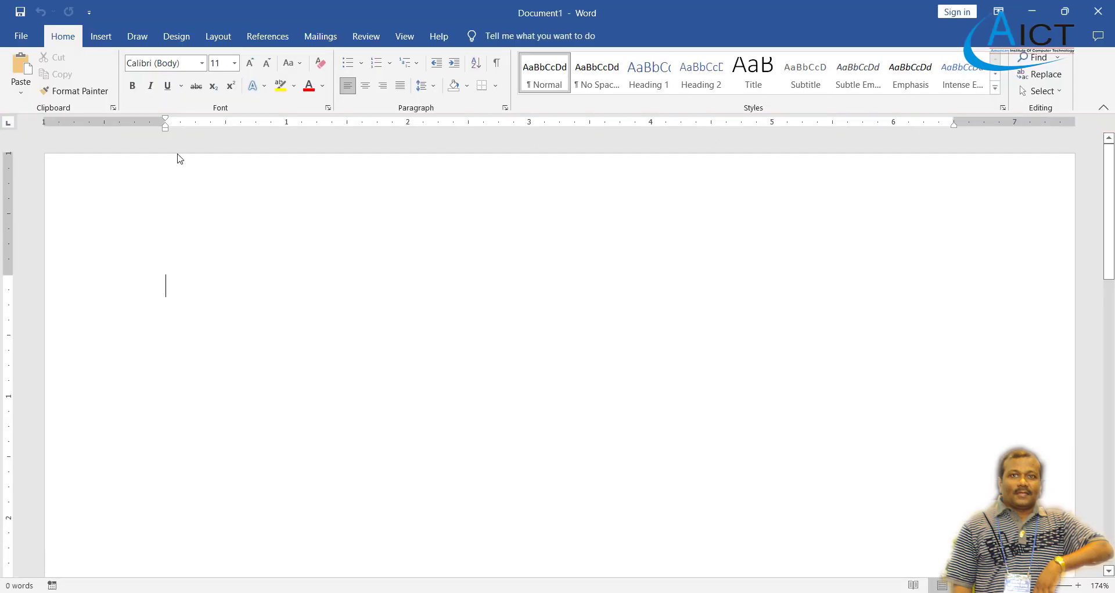
pyautogui.click(219, 38)
pyautogui.click(33, 96)
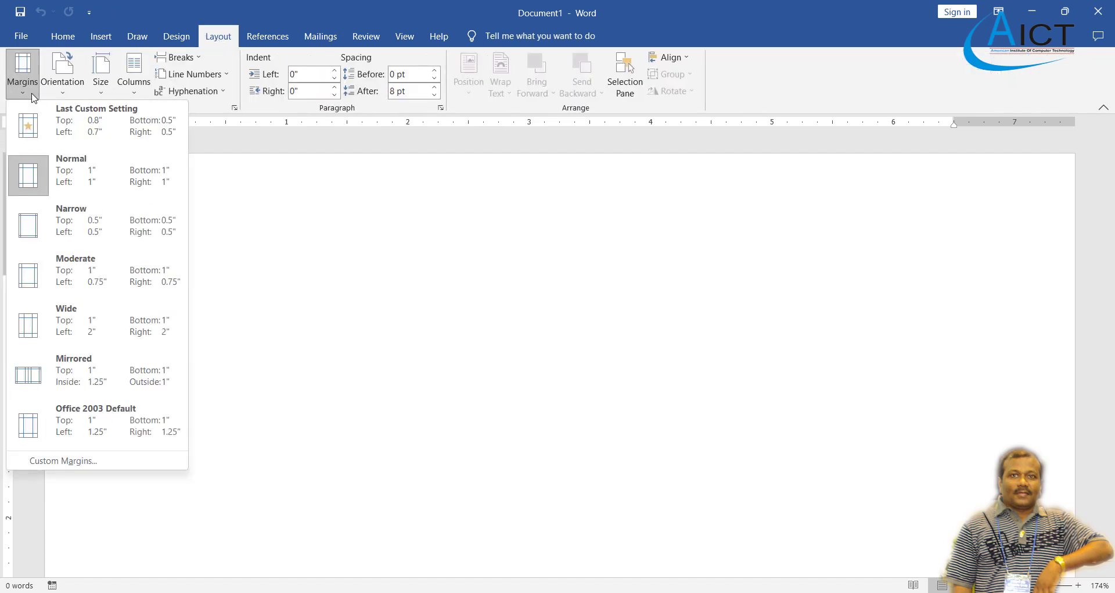
pyautogui.click(71, 221)
pyautogui.click(101, 87)
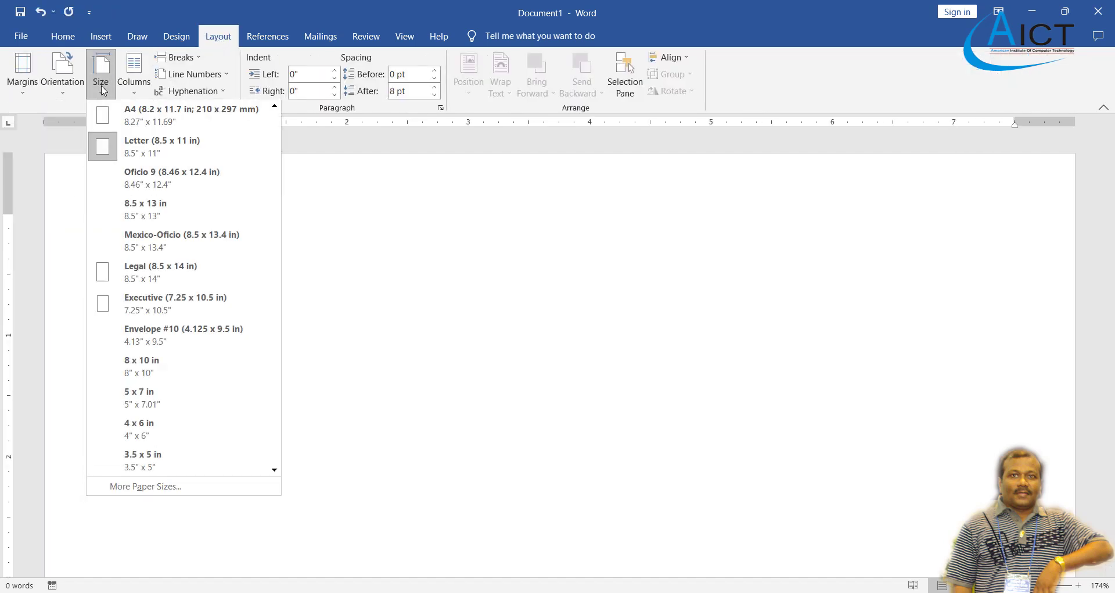
pyautogui.click(174, 113)
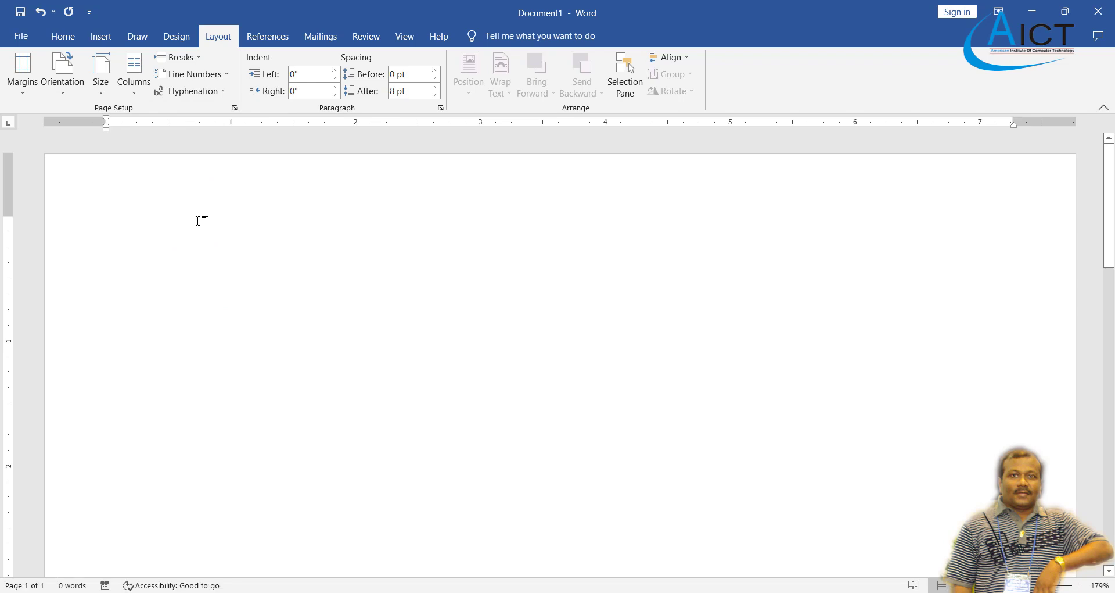
# Insert an empty 4-column by 5-row table at the top of the page.
pyautogui.click(63, 36)
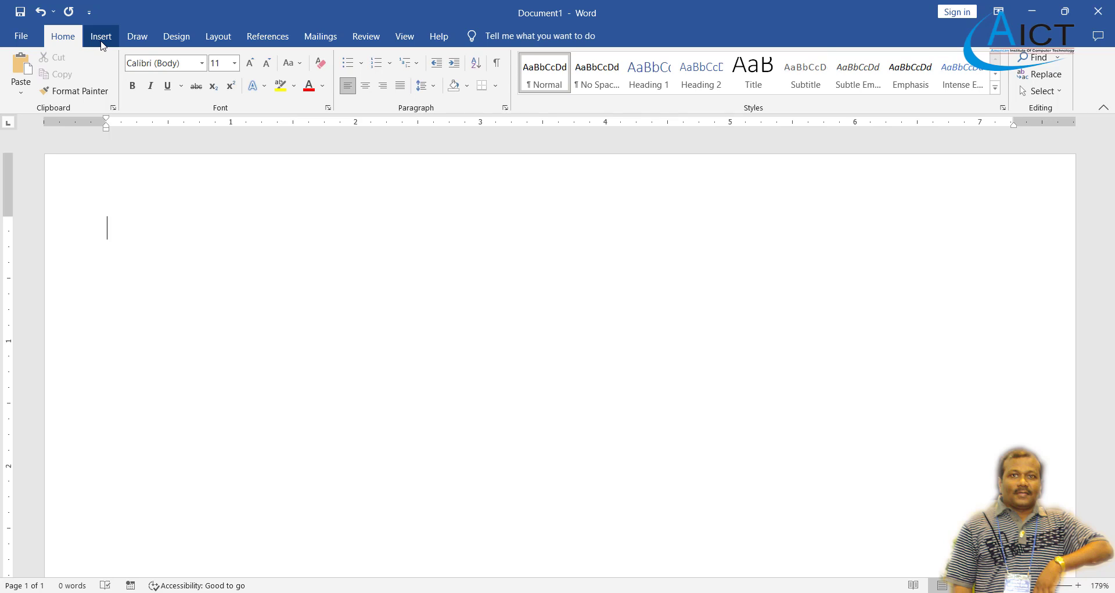
pyautogui.click(101, 43)
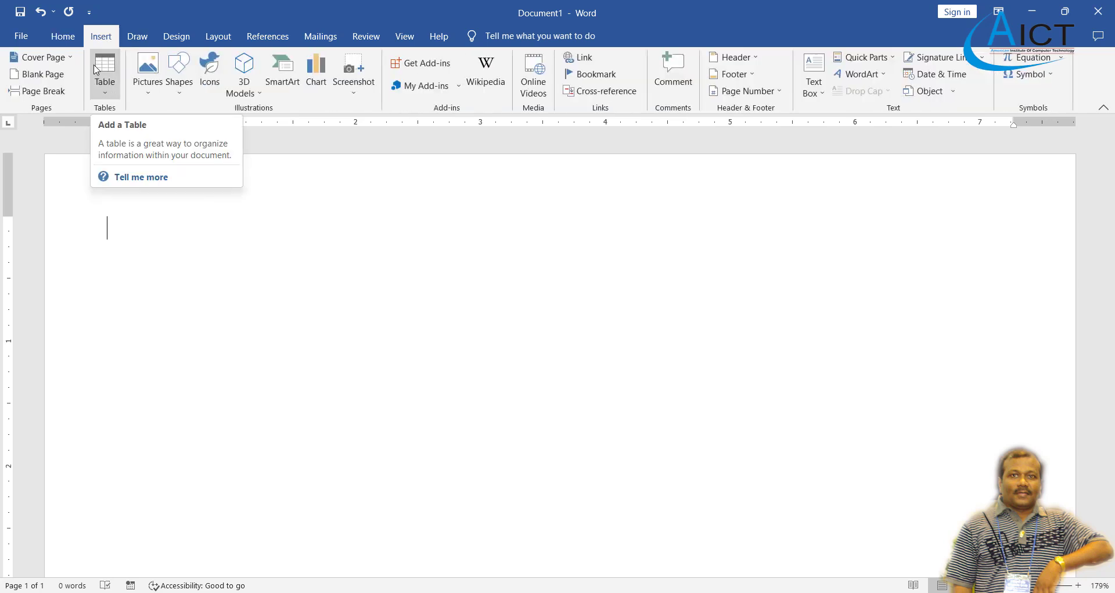
pyautogui.click(107, 101)
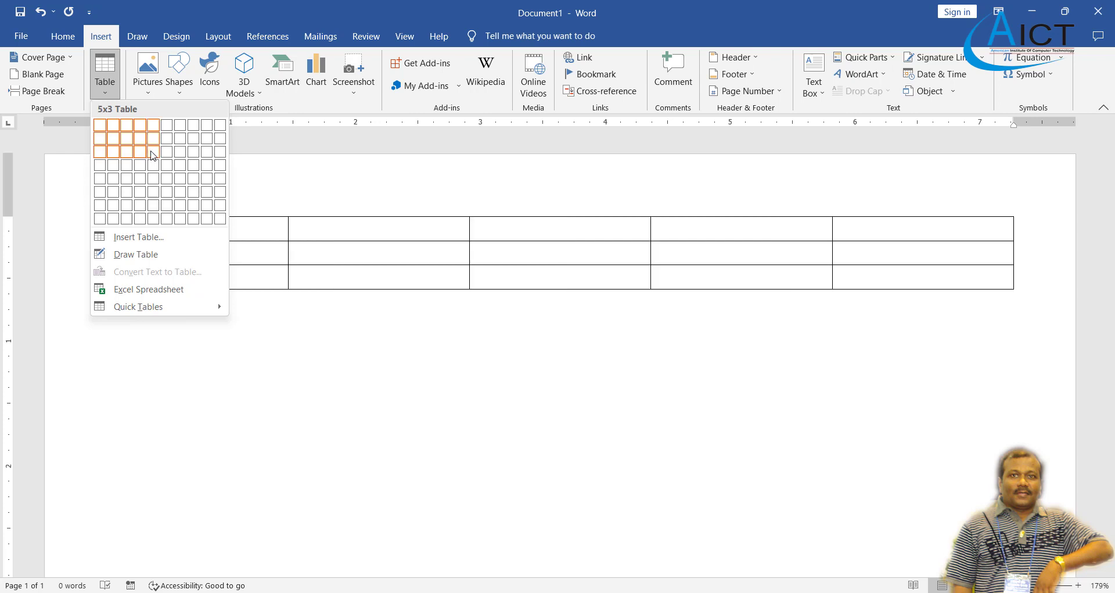
pyautogui.click(140, 179)
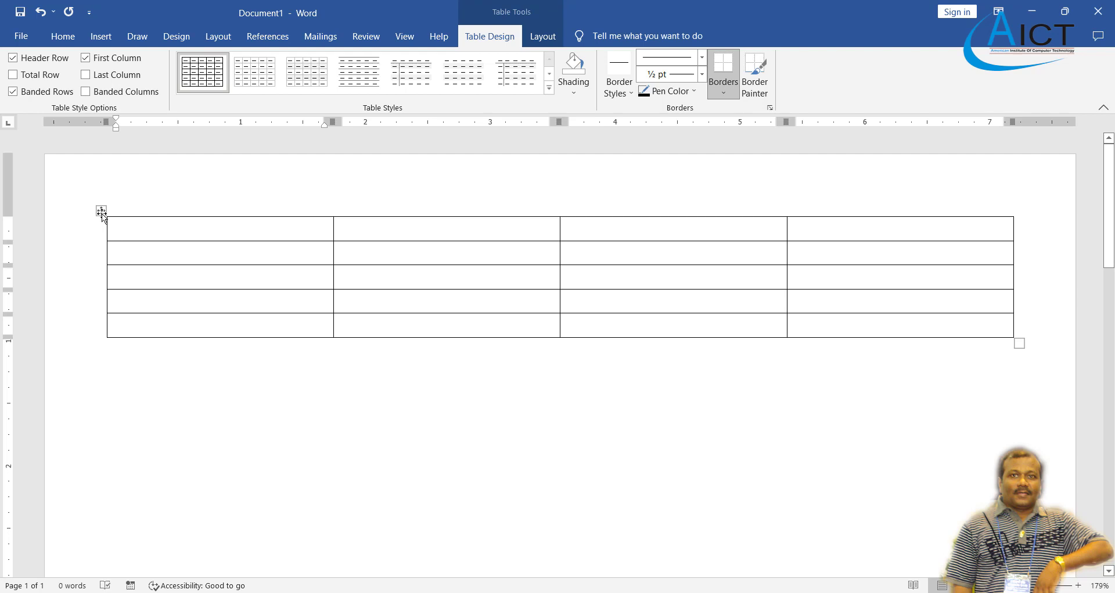
# Move the 4×5 table slightly lower and drag its corner to make it a little narrower.
pyautogui.moveTo(101, 211)
pyautogui.mouseDown()
pyautogui.moveTo(101, 281)
pyautogui.moveTo(100, 222)
pyautogui.mouseUp()
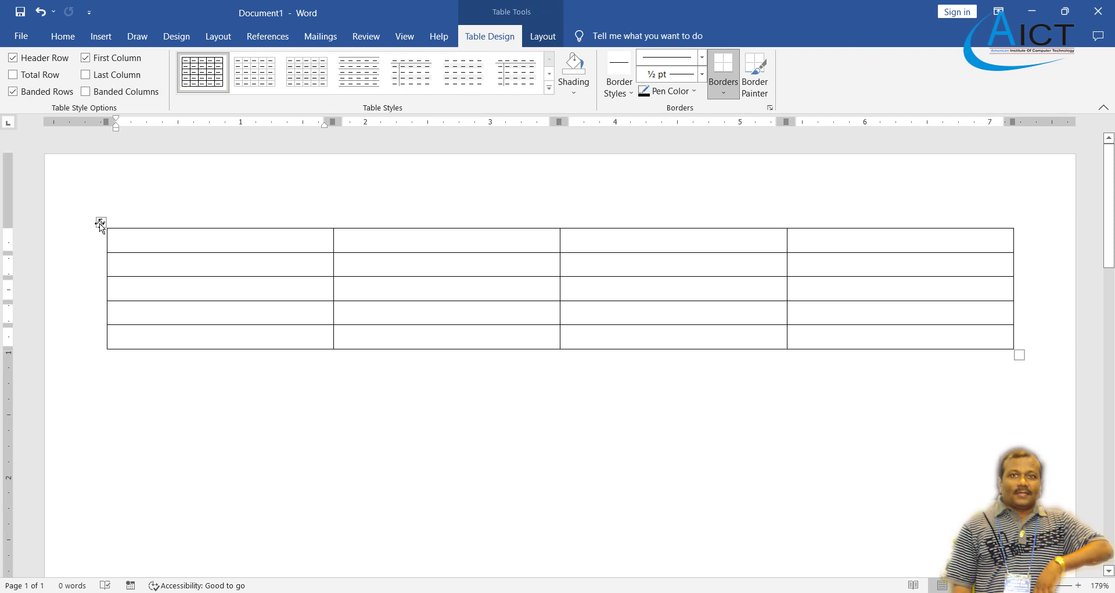
pyautogui.moveTo(100, 223); pyautogui.dragTo(100, 270)
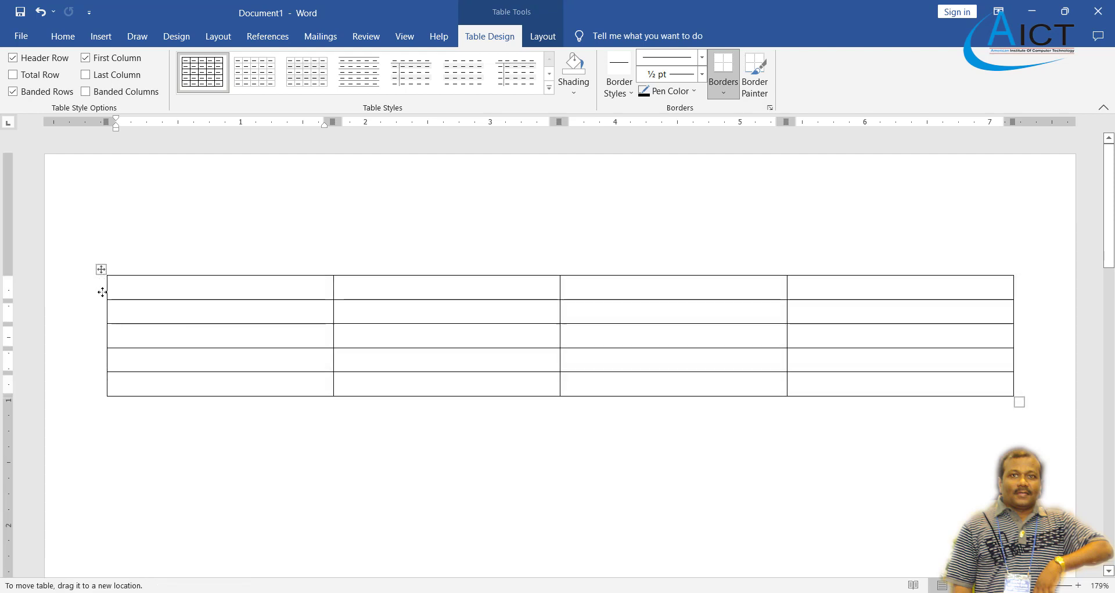
pyautogui.click(101, 270)
pyautogui.moveTo(103, 274); pyautogui.dragTo(100, 233)
pyautogui.click(131, 230)
pyautogui.moveTo(1020, 366); pyautogui.dragTo(984, 379)
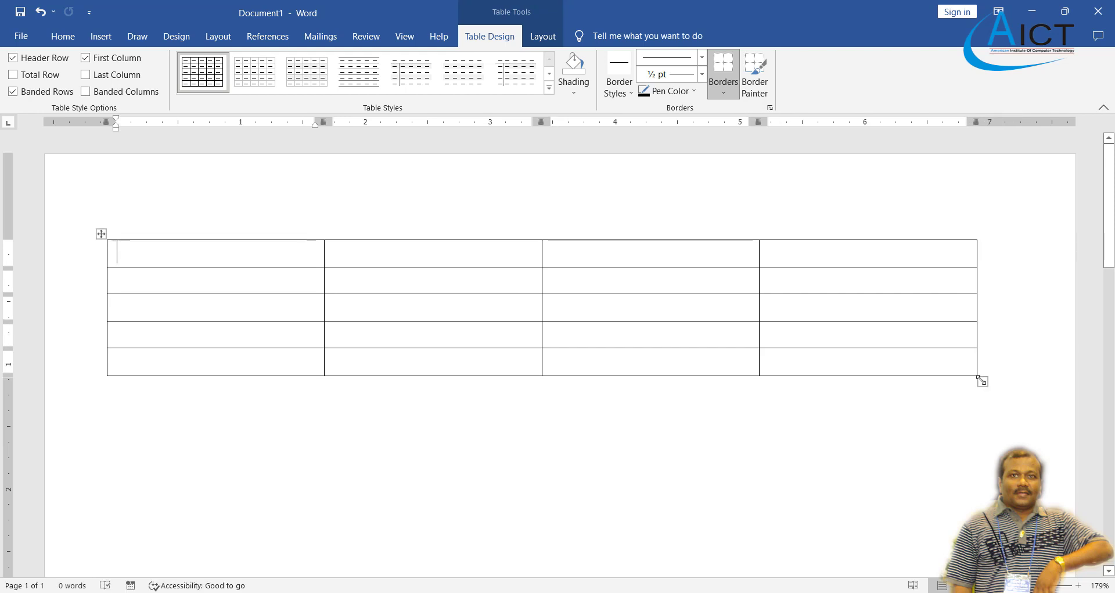
# Shrink the table width, make row 2 taller, and widen column 2 at column 3's expense.
pyautogui.moveTo(980, 379); pyautogui.dragTo(715, 299)
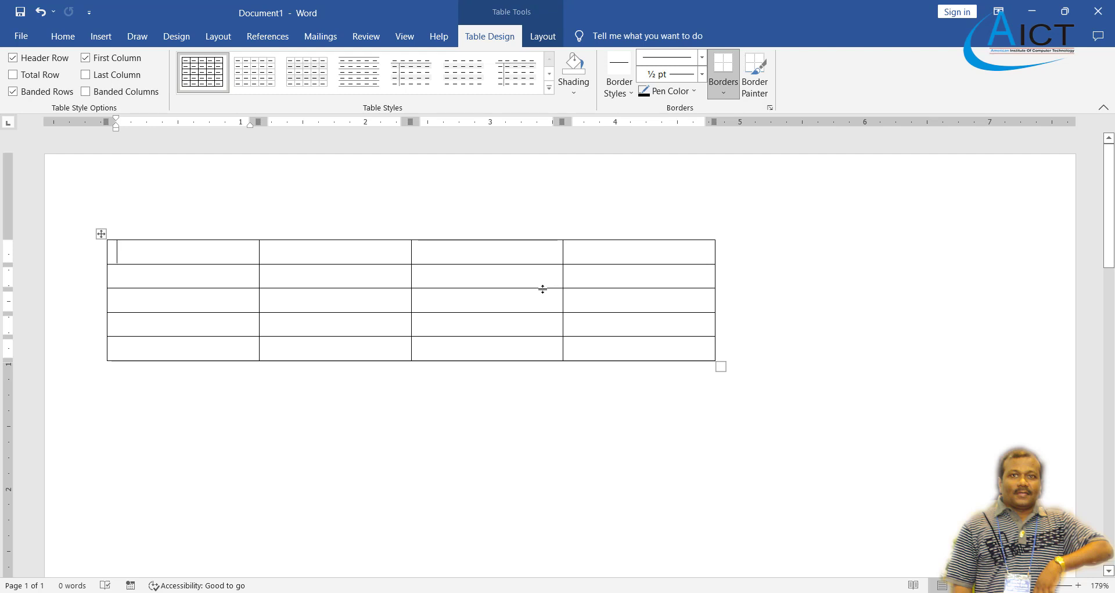
pyautogui.moveTo(543, 289); pyautogui.dragTo(542, 302)
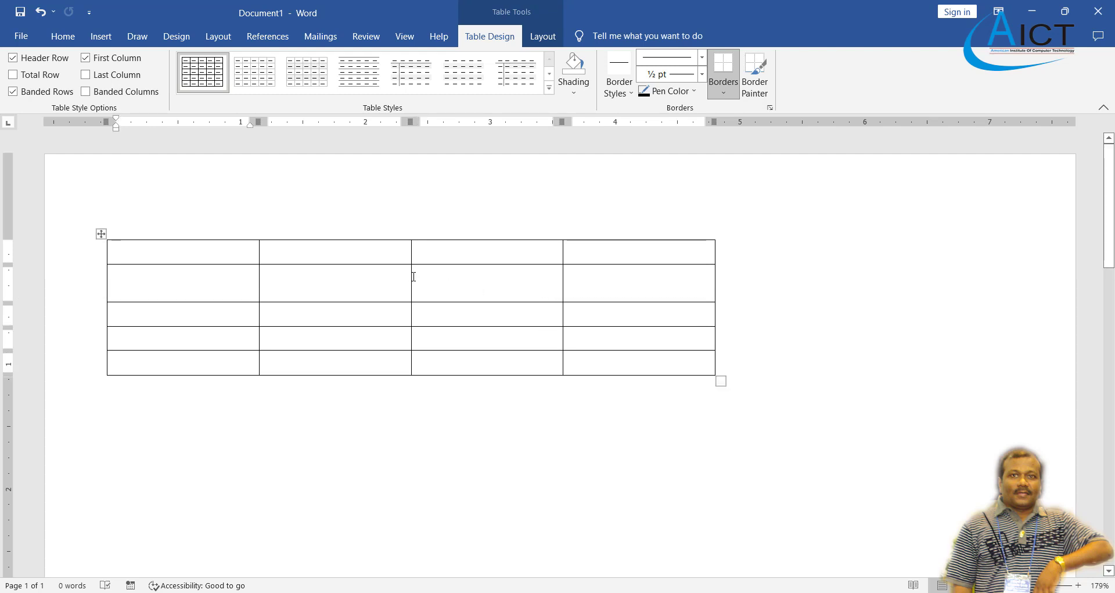
pyautogui.moveTo(411, 276); pyautogui.dragTo(488, 286)
# Move through the cells of columns 1–3 and look over the table Layout commands.
pyautogui.click(334, 317)
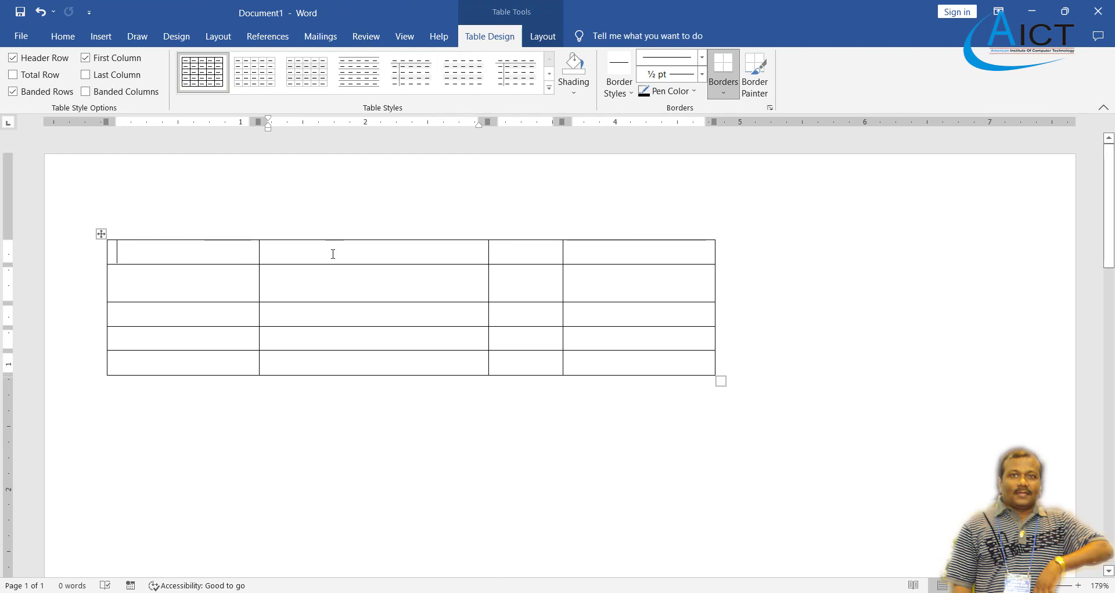
pyautogui.click(187, 273)
pyautogui.click(224, 316)
pyautogui.click(224, 340)
pyautogui.click(219, 367)
pyautogui.click(287, 337)
pyautogui.click(281, 286)
pyautogui.click(288, 249)
pyautogui.click(524, 256)
pyautogui.click(521, 277)
pyautogui.click(510, 319)
pyautogui.click(474, 370)
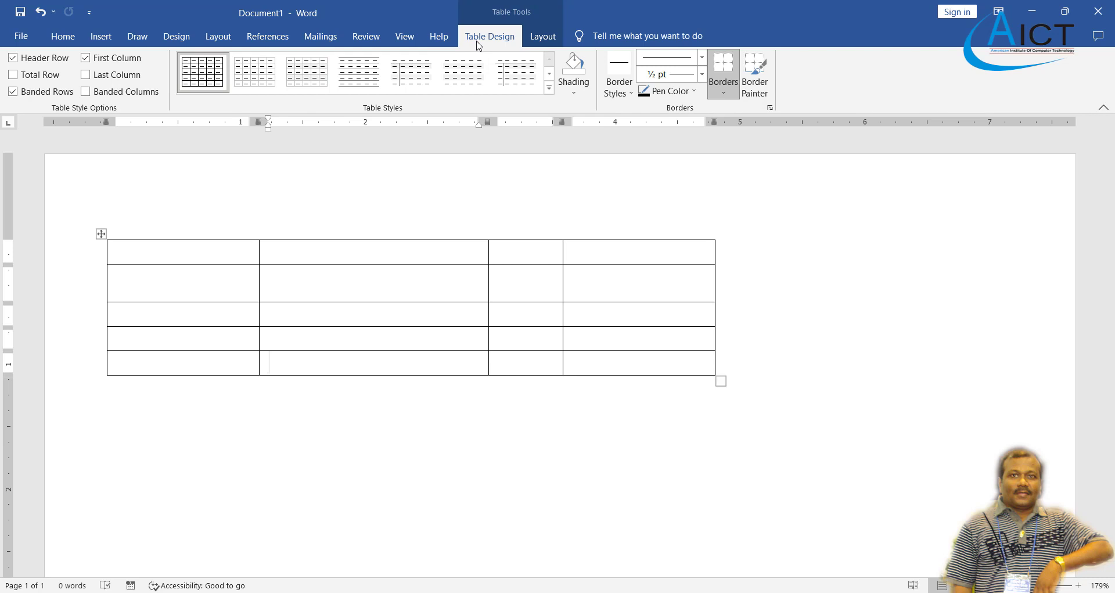
pyautogui.click(547, 40)
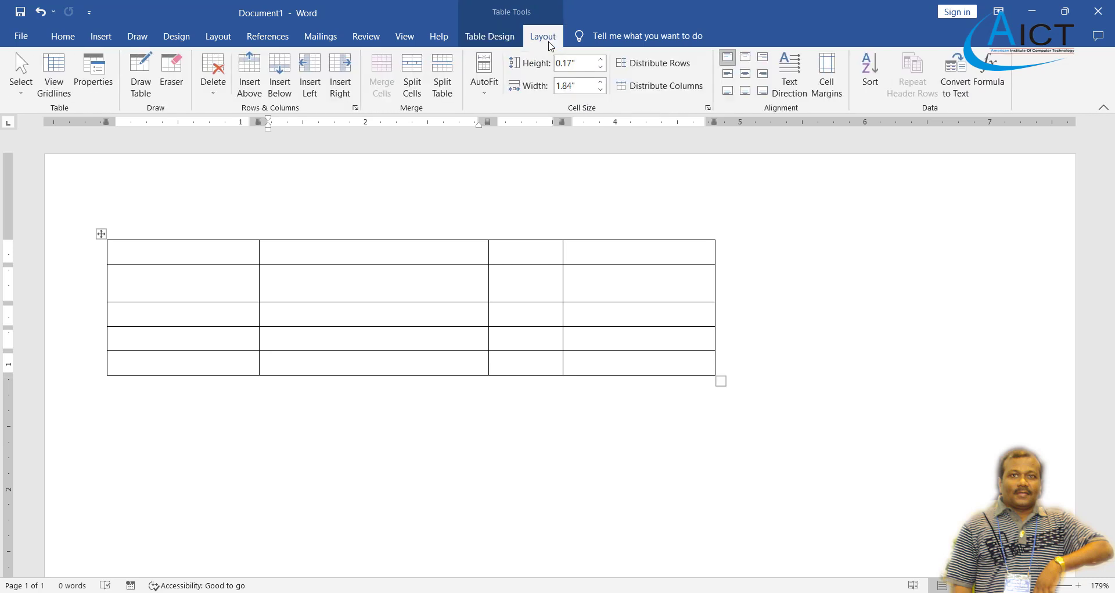
pyautogui.click(488, 38)
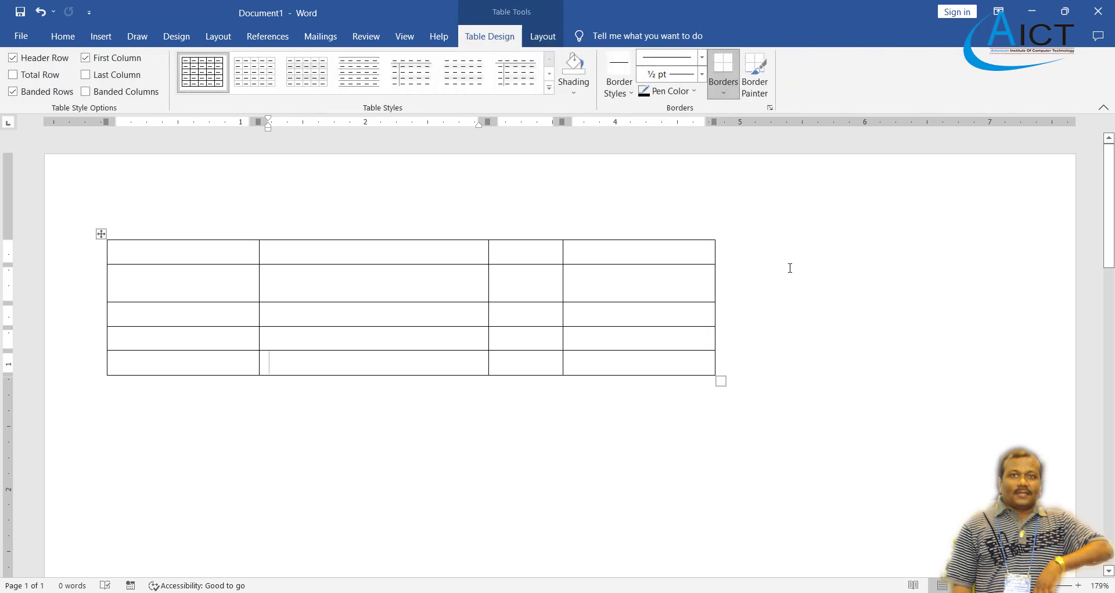
# Delete the entire 4×5 table from the document.
pyautogui.hotkey('ctrl', 'Home')
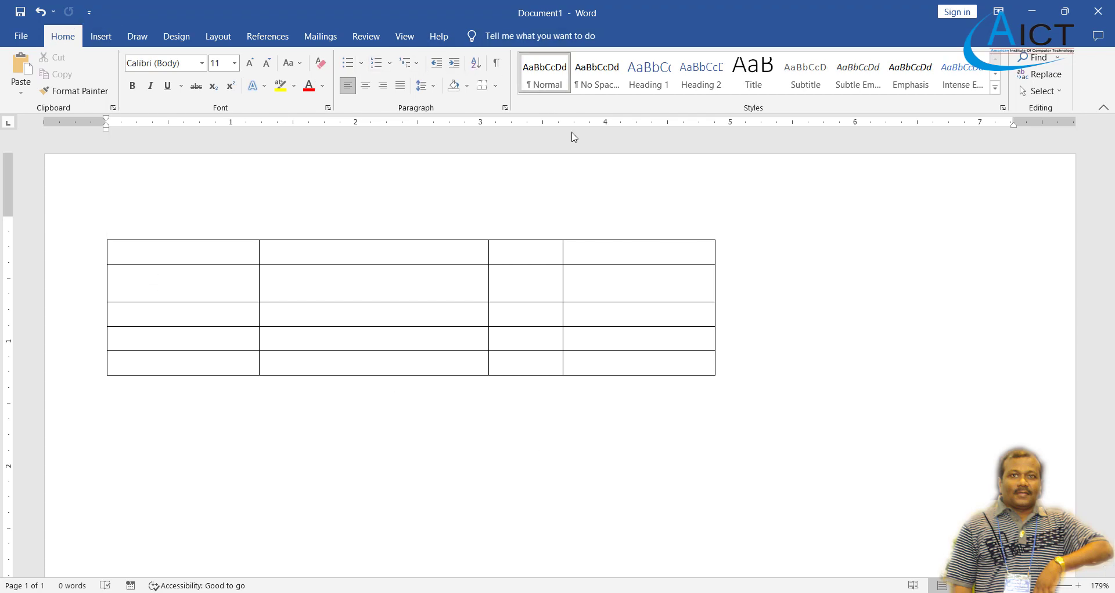
pyautogui.click(220, 251)
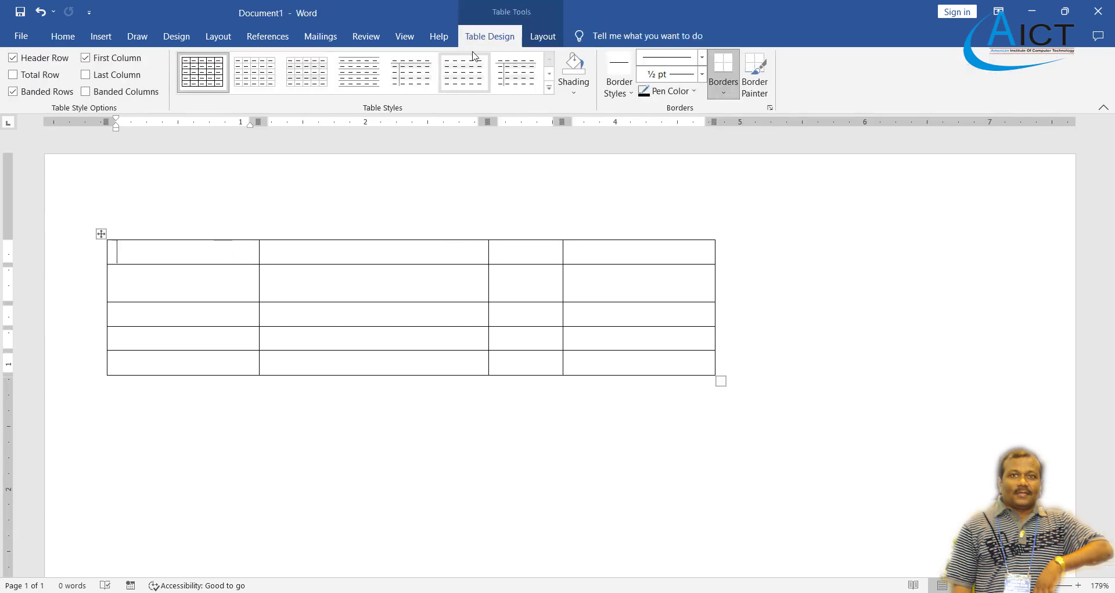
pyautogui.click(537, 38)
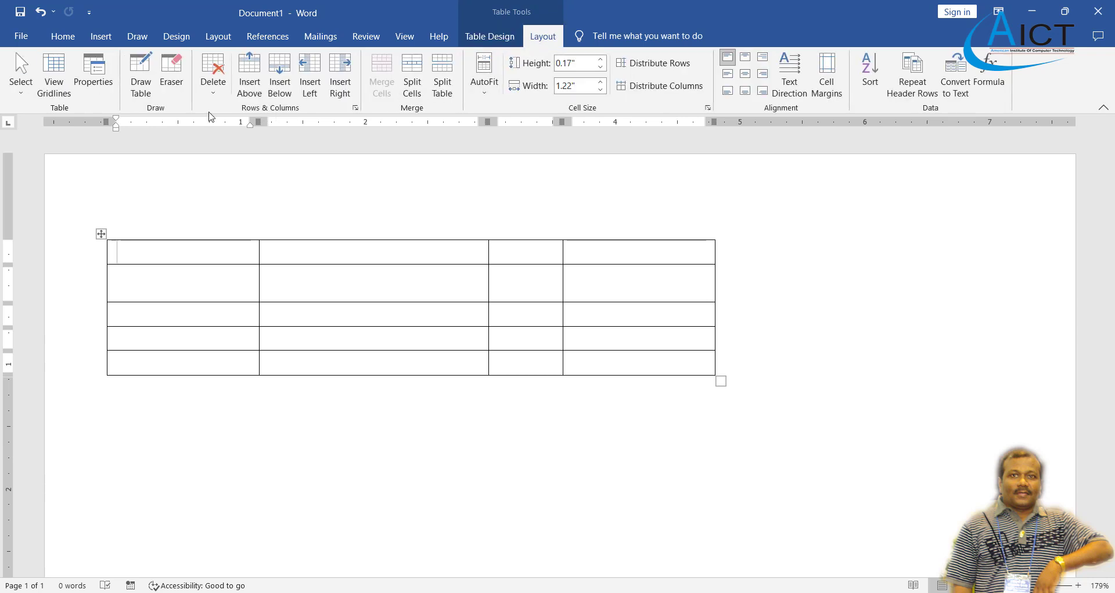
pyautogui.click(213, 87)
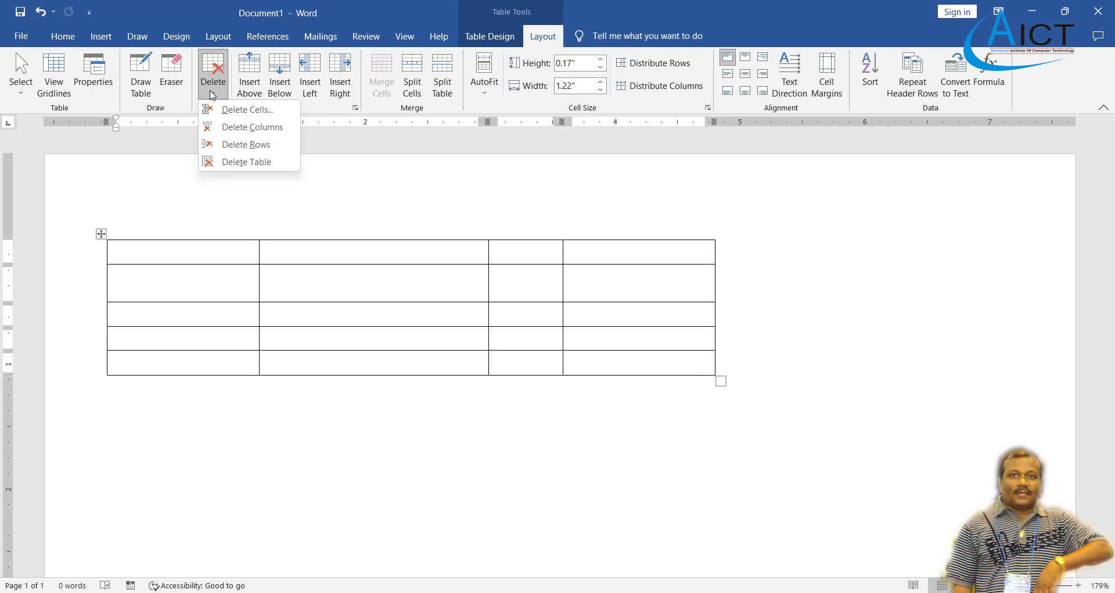
pyautogui.click(239, 161)
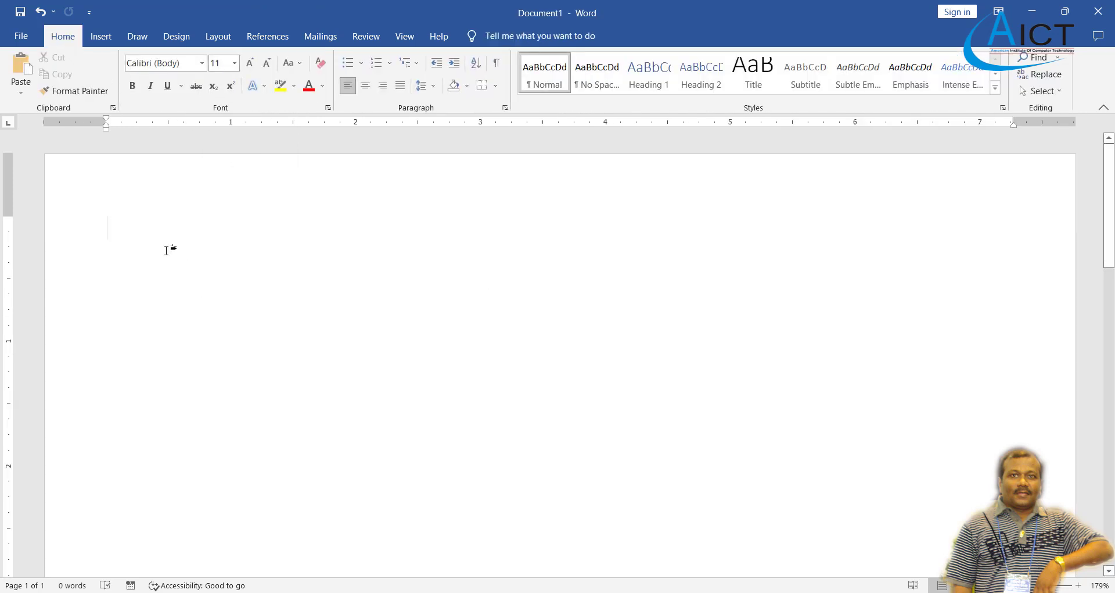
# Insert a 4-column, 7-row table through the Insert Table dialog.
pyautogui.click(107, 42)
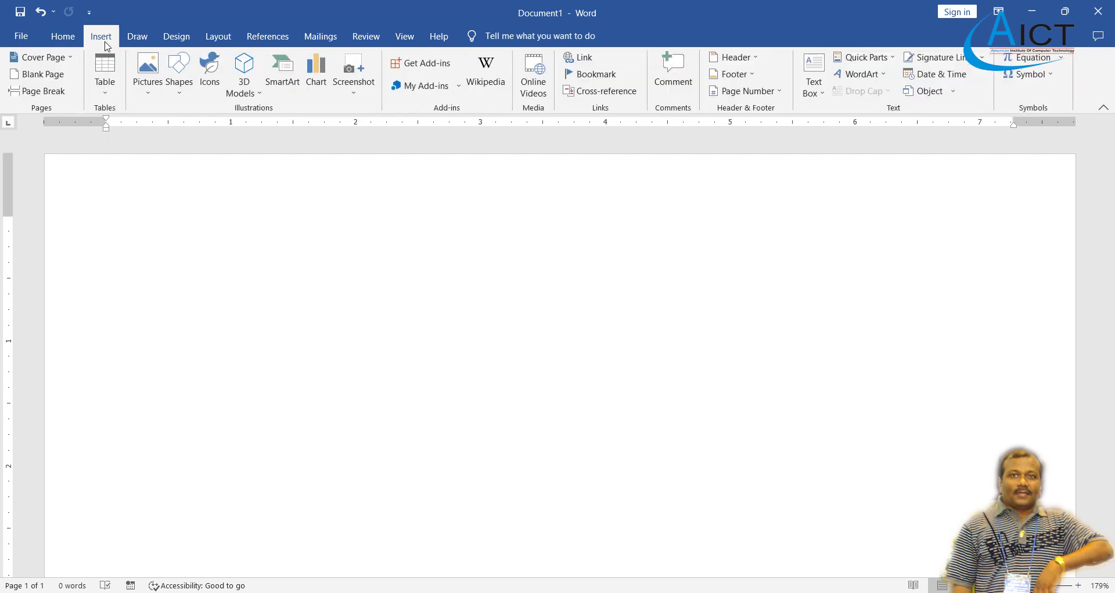
pyautogui.click(98, 100)
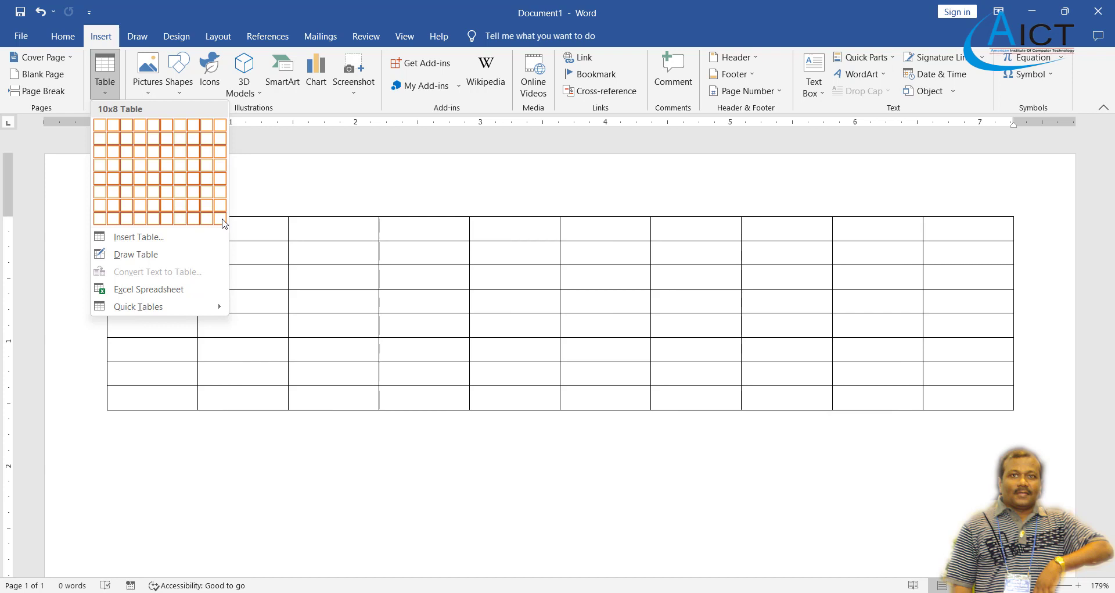
pyautogui.click(176, 237)
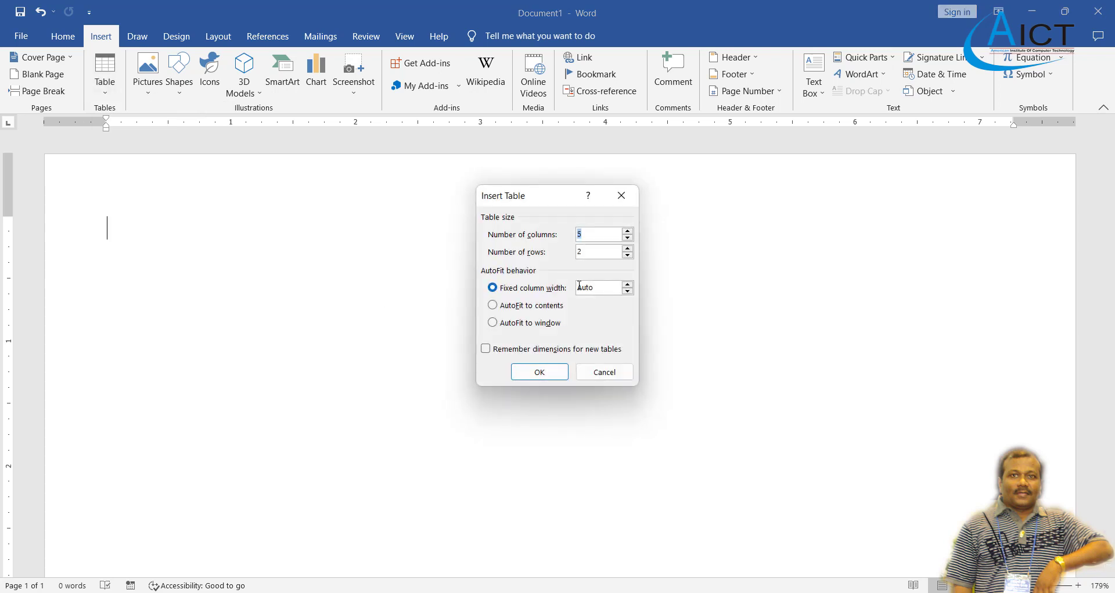
pyautogui.click(610, 234)
pyautogui.click(627, 238)
pyautogui.click(628, 248)
pyautogui.click(540, 371)
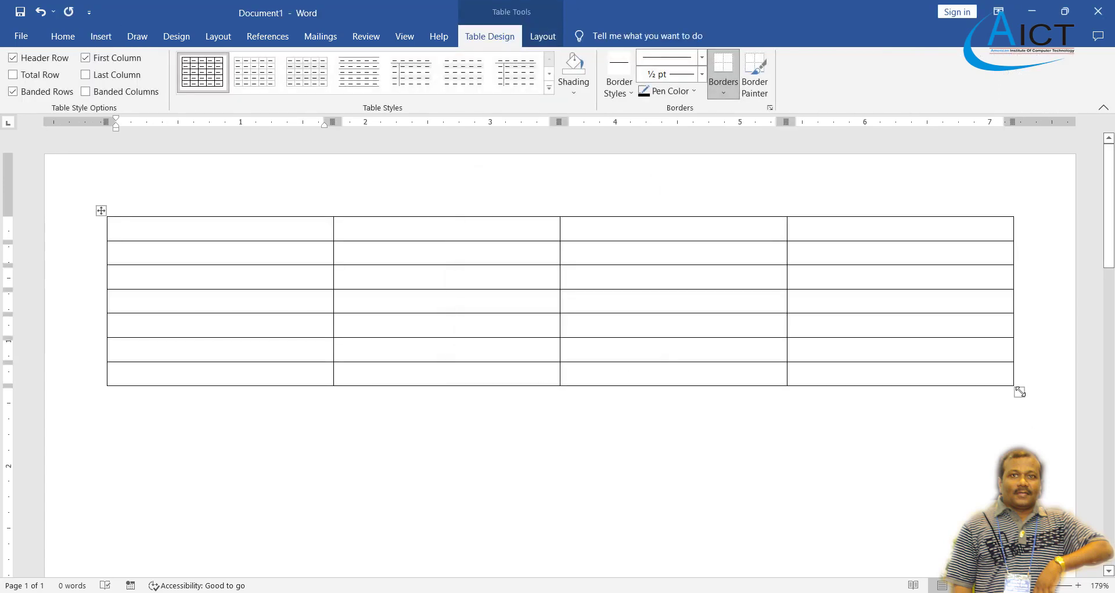
# Narrow the 4×7 table and widen its first and second columns.
pyautogui.moveTo(1020, 392); pyautogui.dragTo(839, 417)
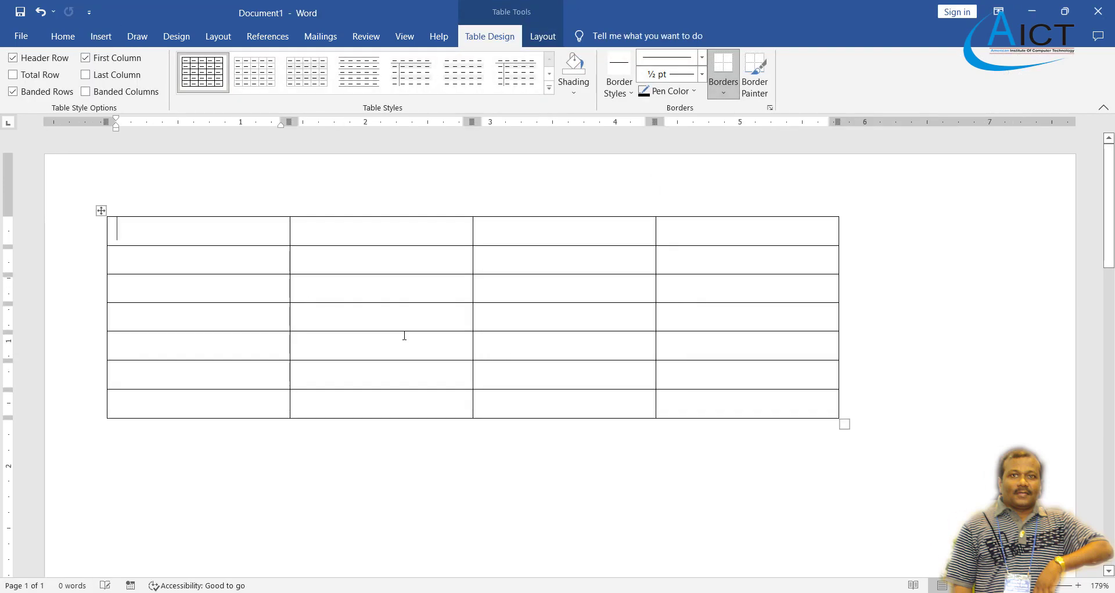
pyautogui.moveTo(290, 262); pyautogui.dragTo(317, 262)
pyautogui.moveTo(474, 257); pyautogui.dragTo(535, 259)
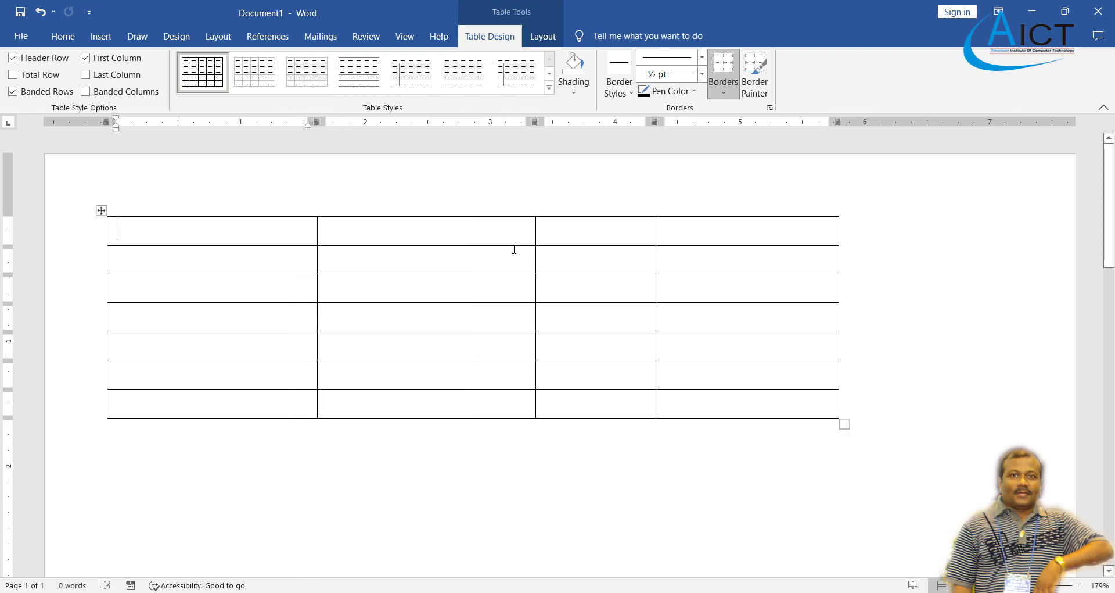
# Delete the whole 4×7 table, leaving the page blank.
pyautogui.click(543, 36)
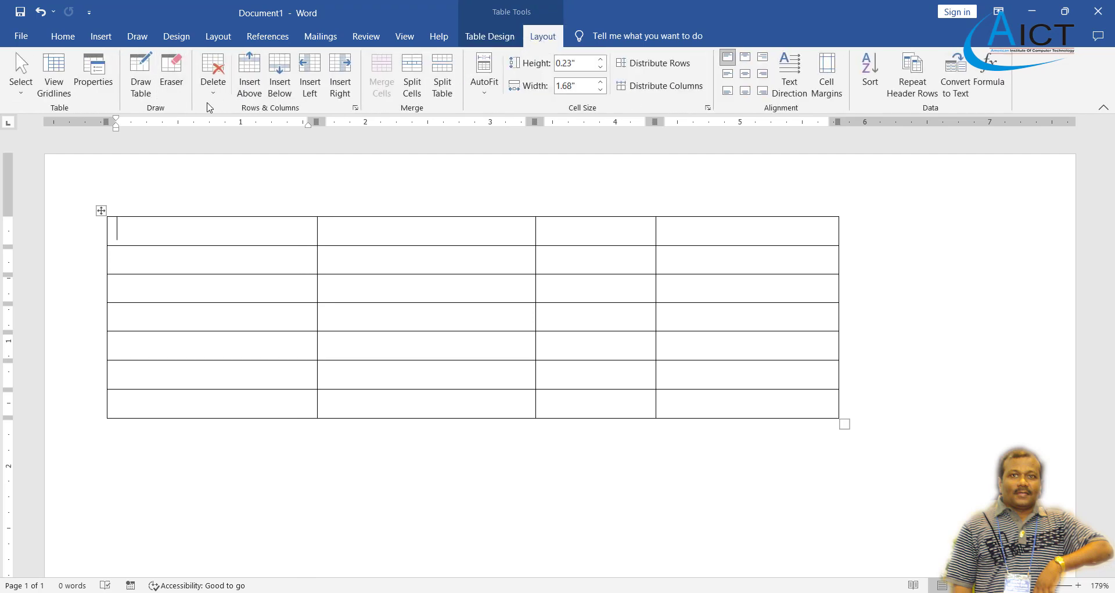
pyautogui.click(213, 79)
pyautogui.click(242, 164)
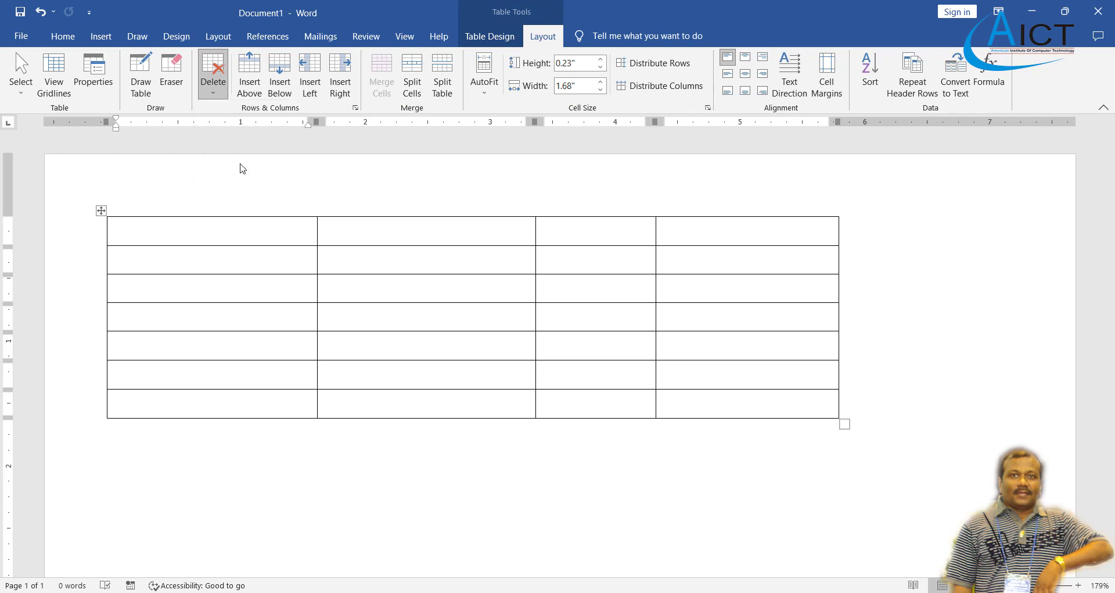
pyautogui.click(101, 37)
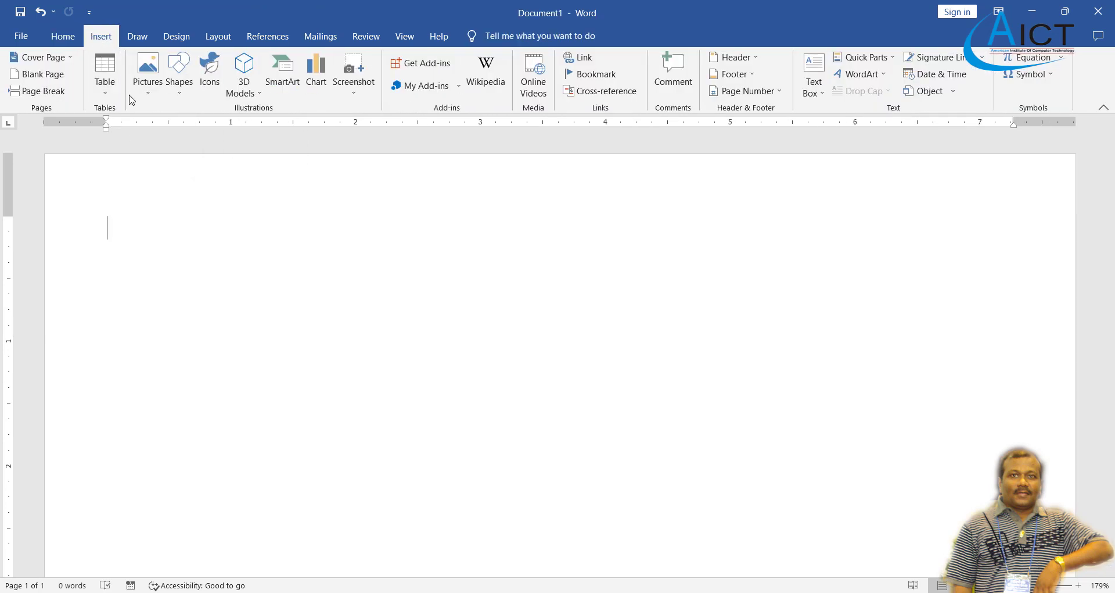
pyautogui.click(106, 96)
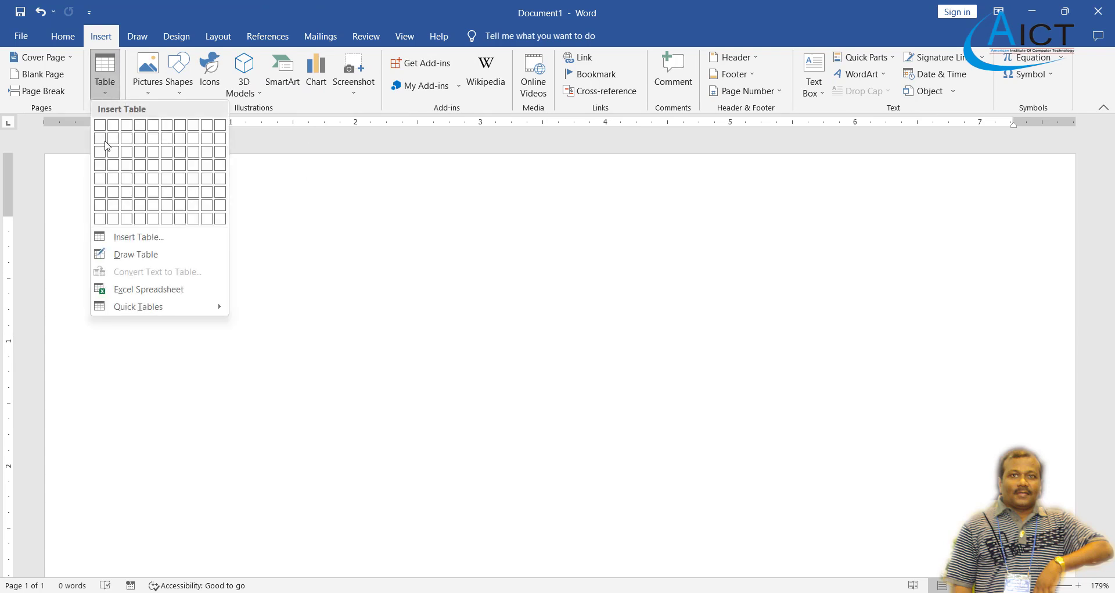
pyautogui.click(146, 256)
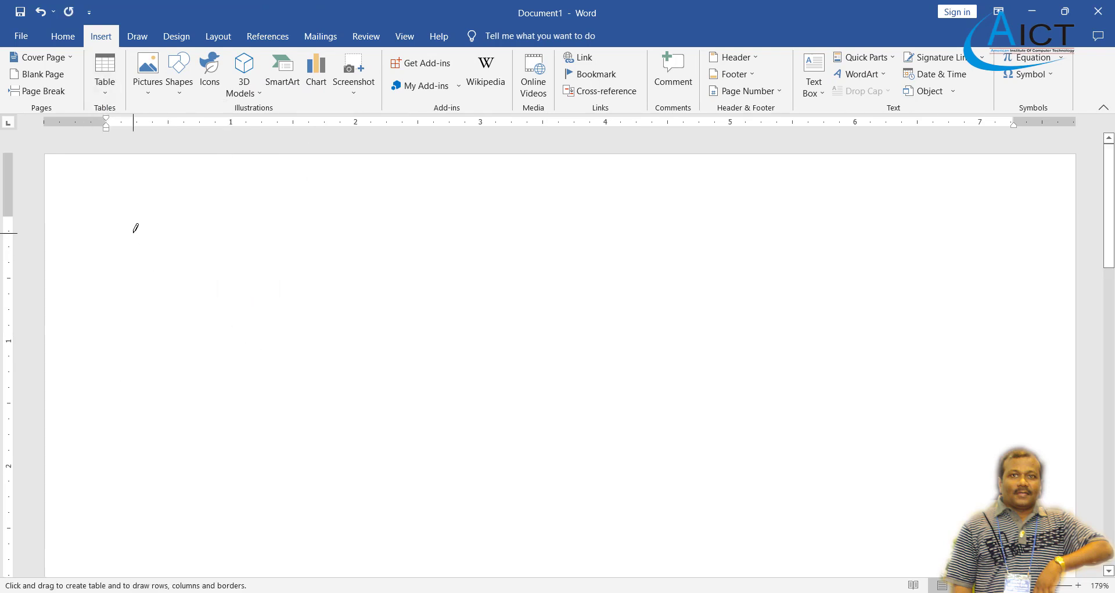
pyautogui.moveTo(134, 230)
pyautogui.mouseDown()
pyautogui.moveTo(636, 244)
pyautogui.moveTo(870, 230)
pyautogui.moveTo(1015, 431)
pyautogui.mouseUp()
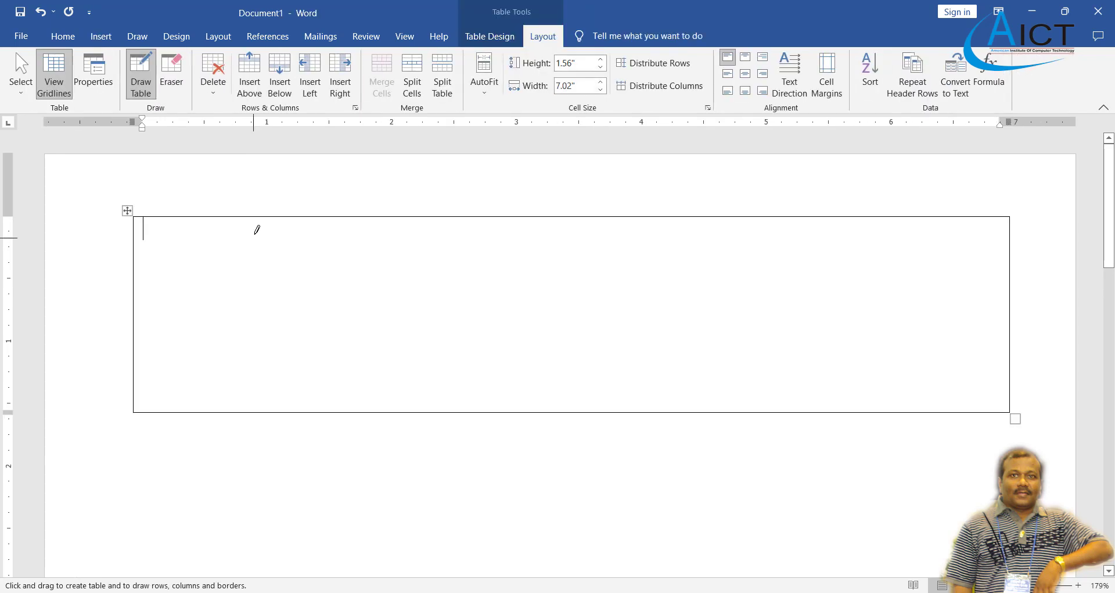
pyautogui.moveTo(266, 213); pyautogui.dragTo(271, 375)
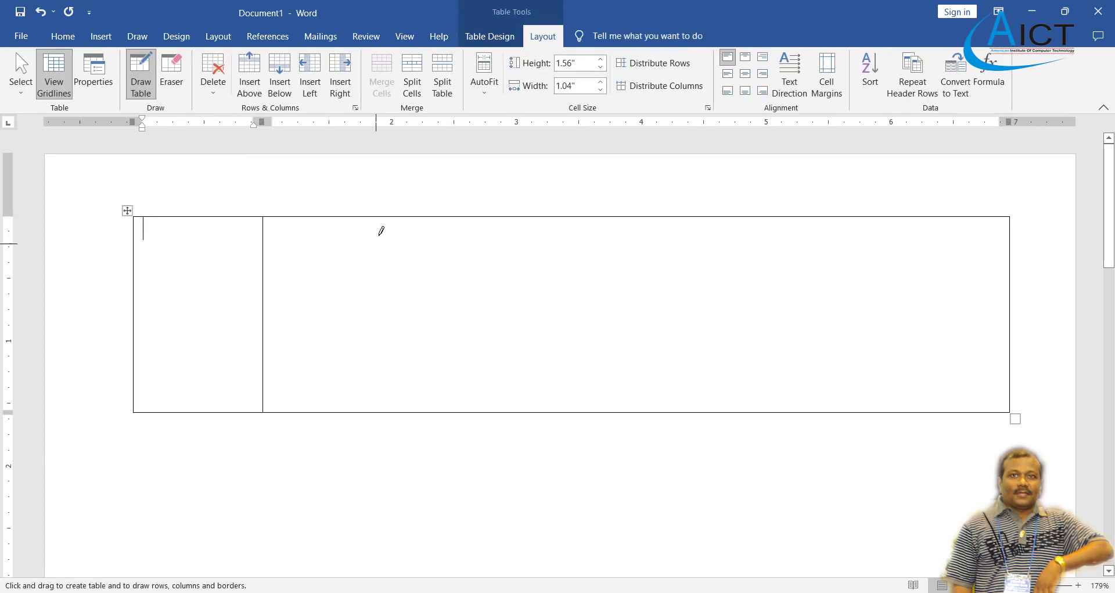
pyautogui.moveTo(408, 212); pyautogui.dragTo(419, 378)
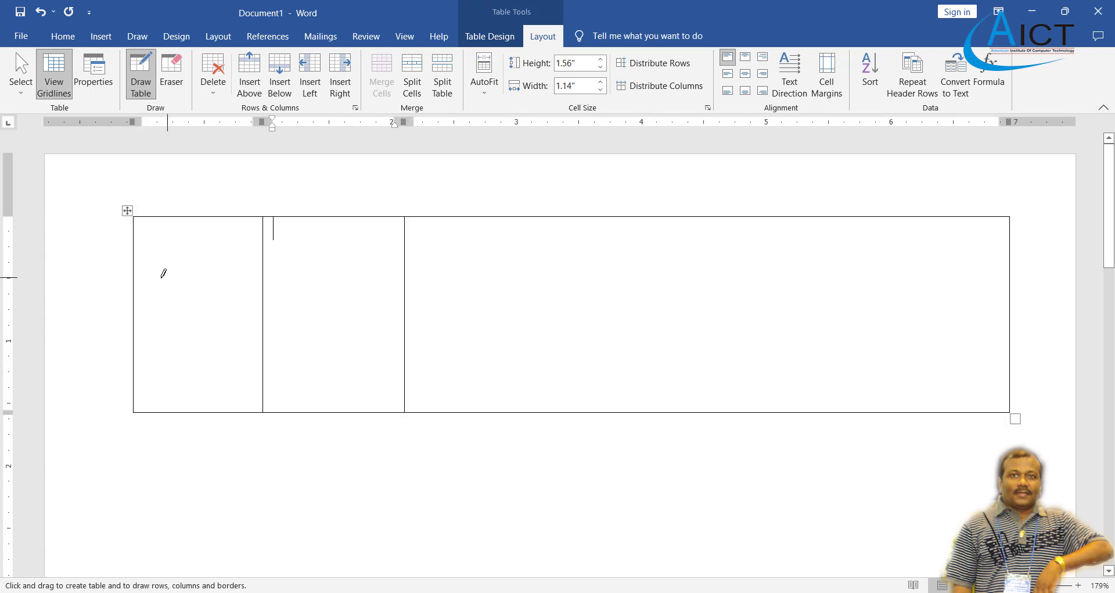
pyautogui.moveTo(141, 293); pyautogui.dragTo(891, 288)
pyautogui.moveTo(550, 210); pyautogui.dragTo(549, 407)
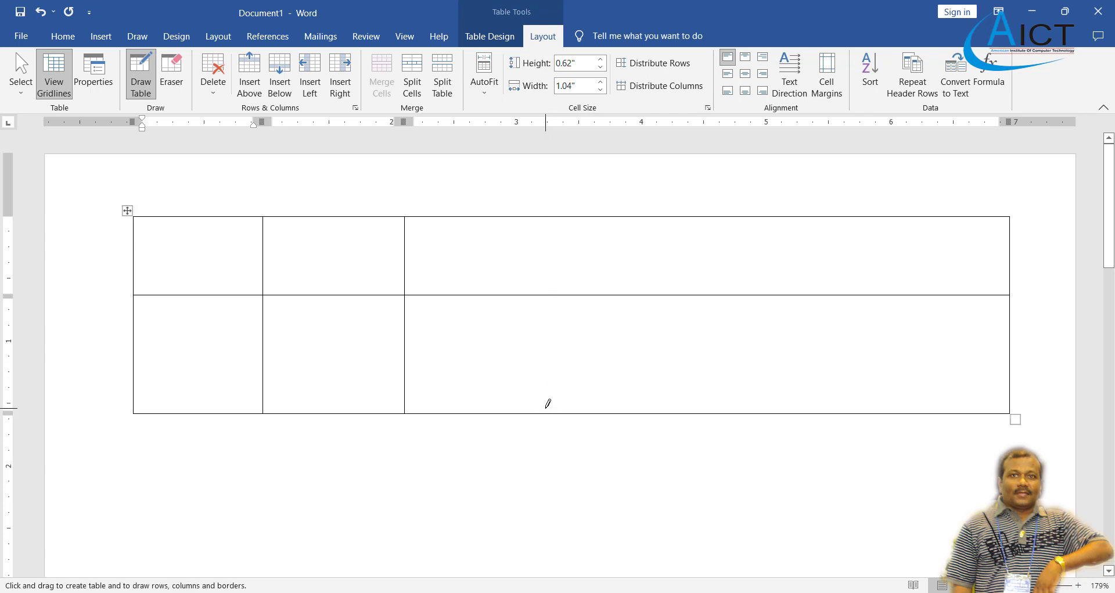
pyautogui.hotkey('ctrl', 'z')
pyautogui.hotkey('ctrl', 'z')
pyautogui.hotkey('ctrl', 'z')
pyautogui.hotkey('ctrl', 'z')
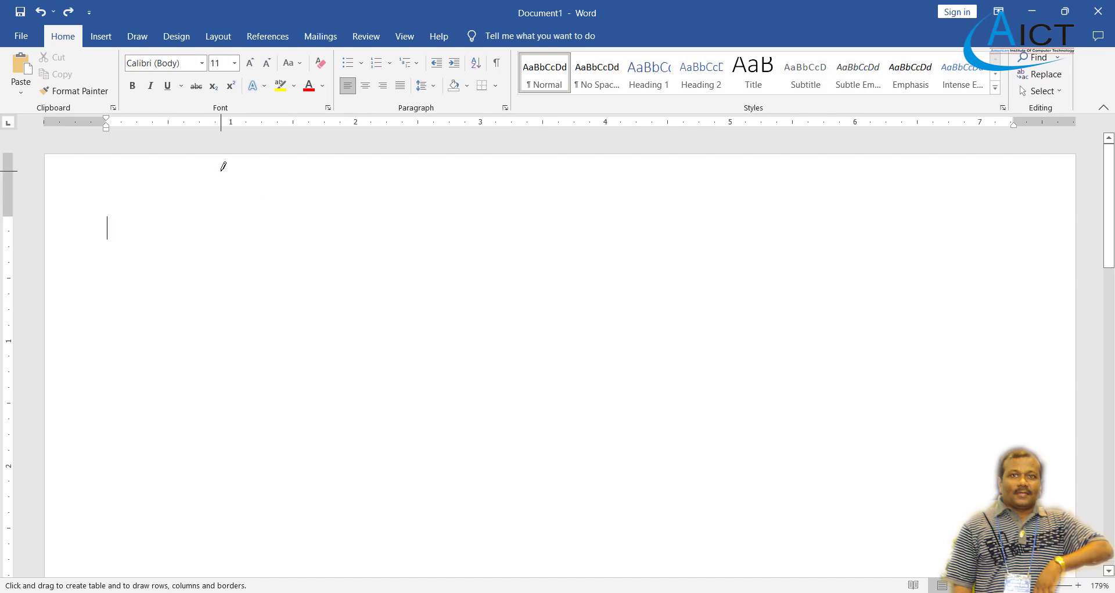
pyautogui.click(102, 36)
pyautogui.click(105, 78)
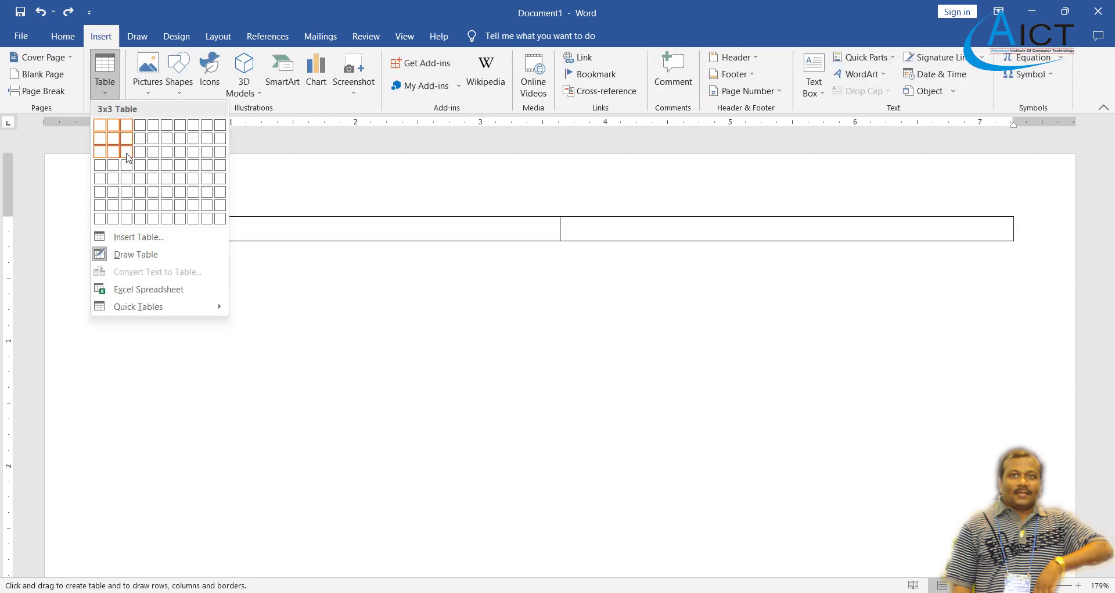
pyautogui.click(141, 193)
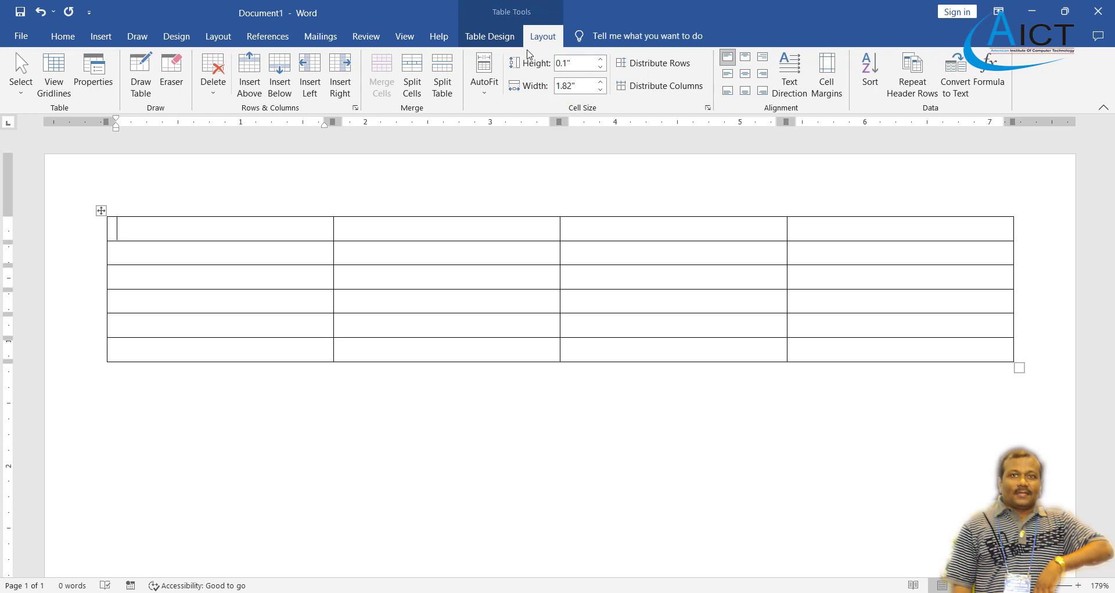
pyautogui.click(485, 40)
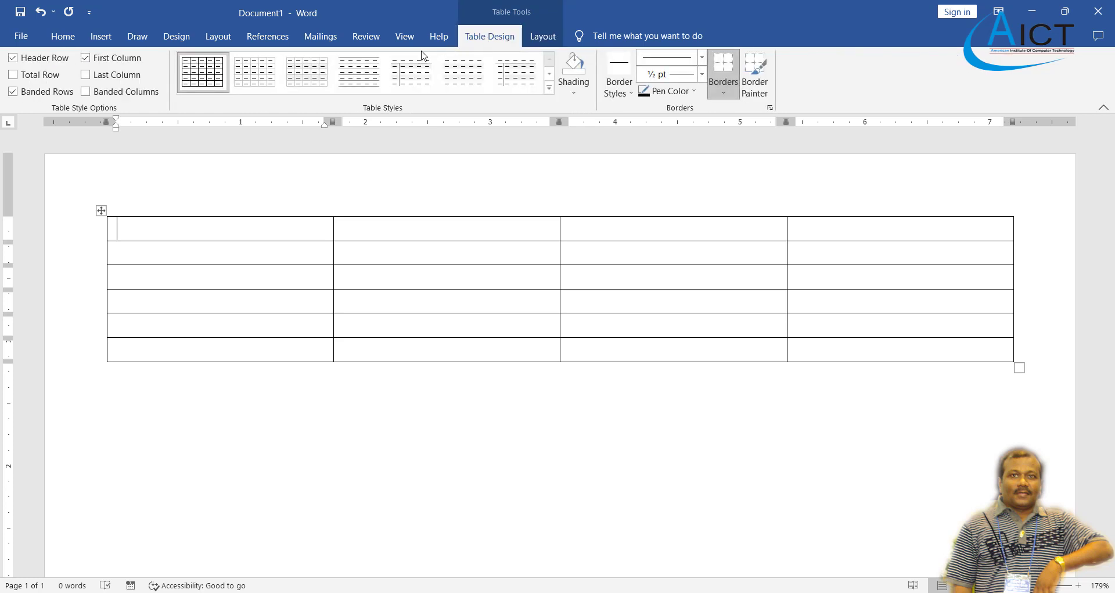
pyautogui.click(540, 33)
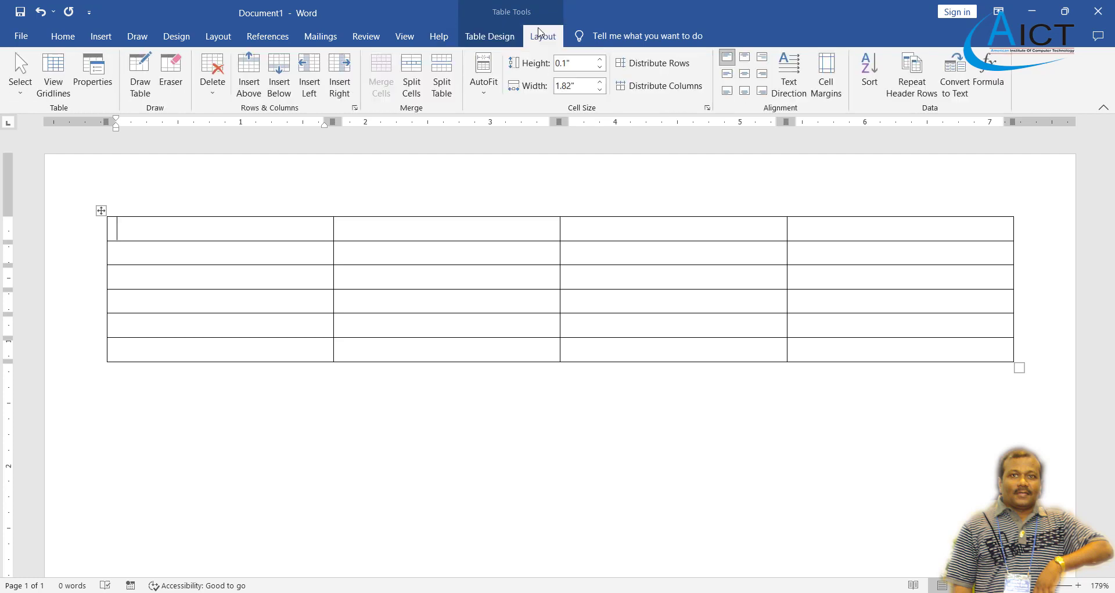
pyautogui.click(221, 91)
pyautogui.click(242, 163)
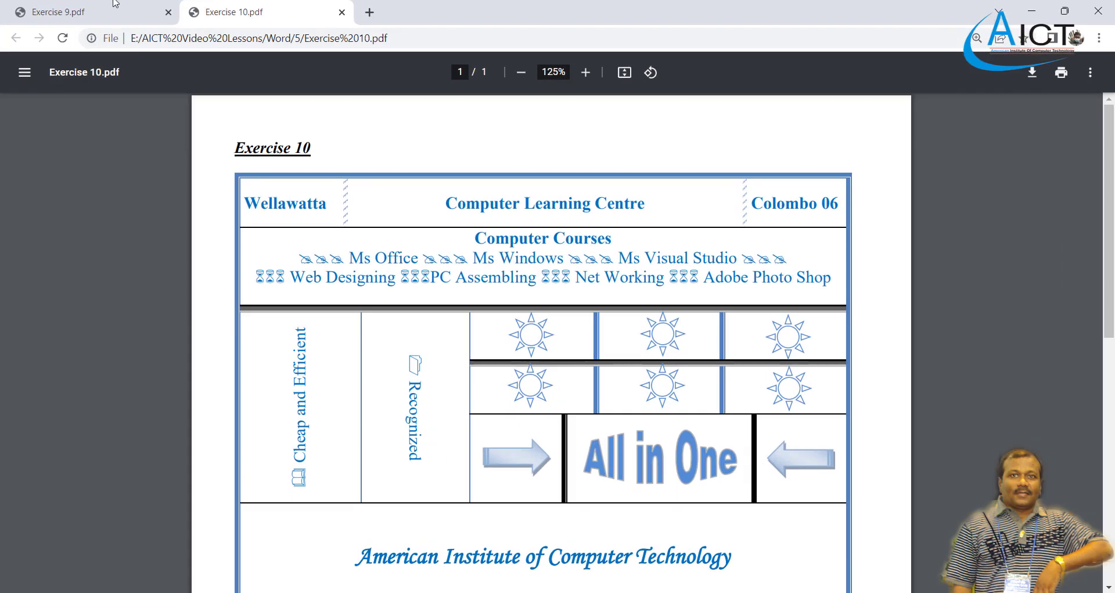
# Review the Computer Sales table and instructions in the Exercise 9 PDF, then return to Word.
pyautogui.click(114, 4)
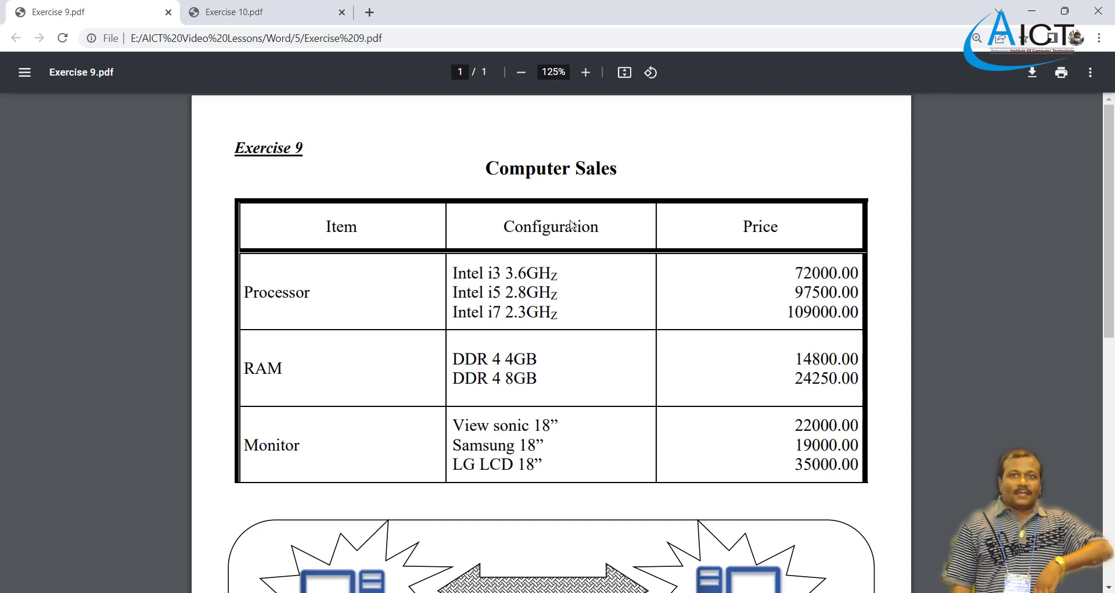
pyautogui.hotkey('alt', 'Tab')
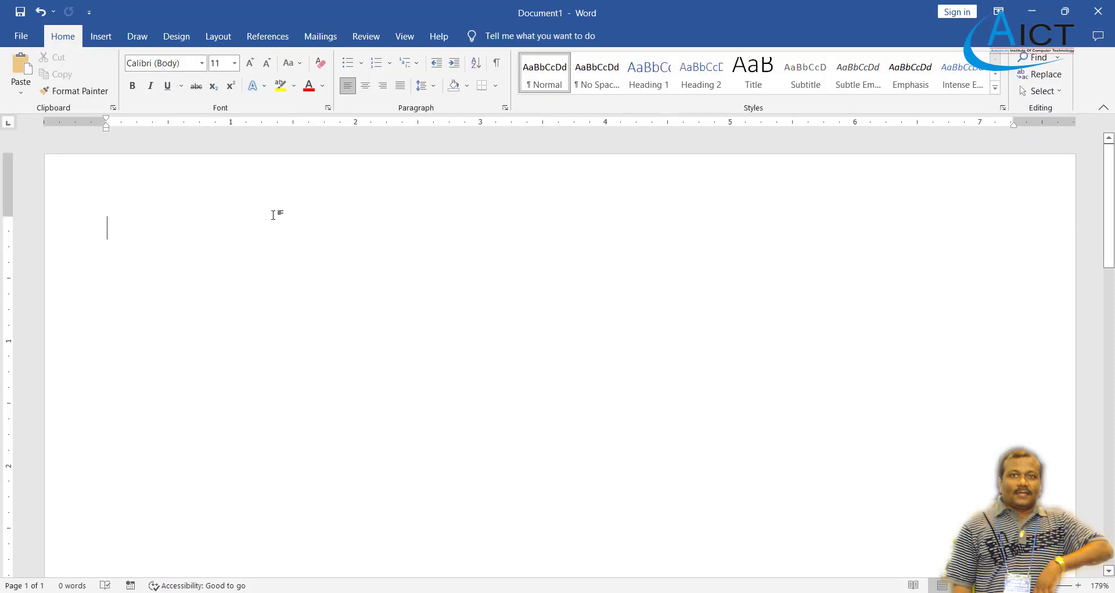
pyautogui.hotkey('alt', 'Tab')
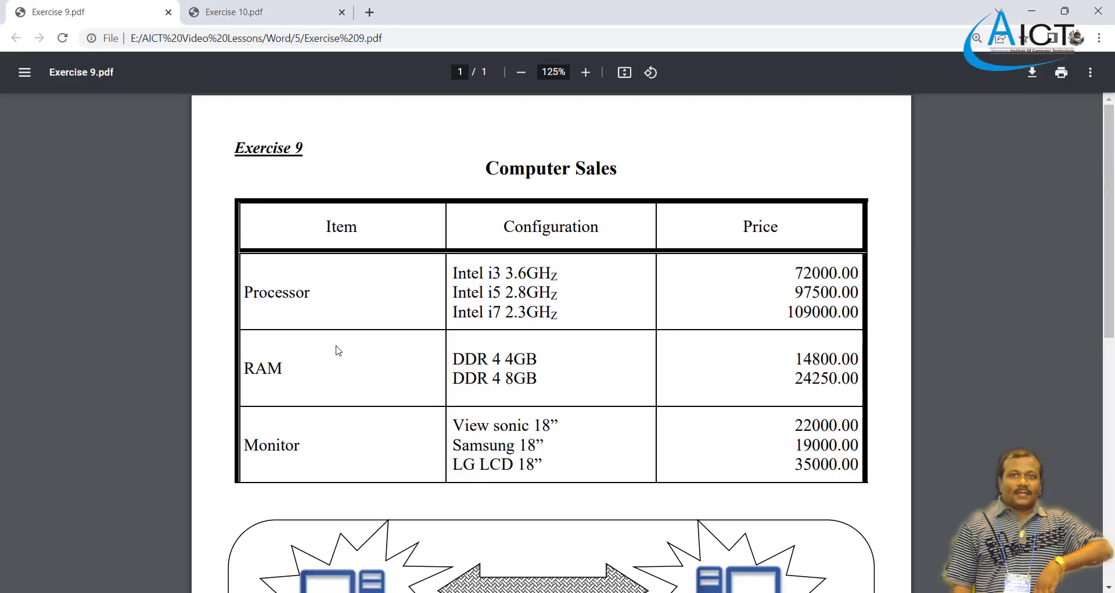
pyautogui.scroll(-5, 338, 347)
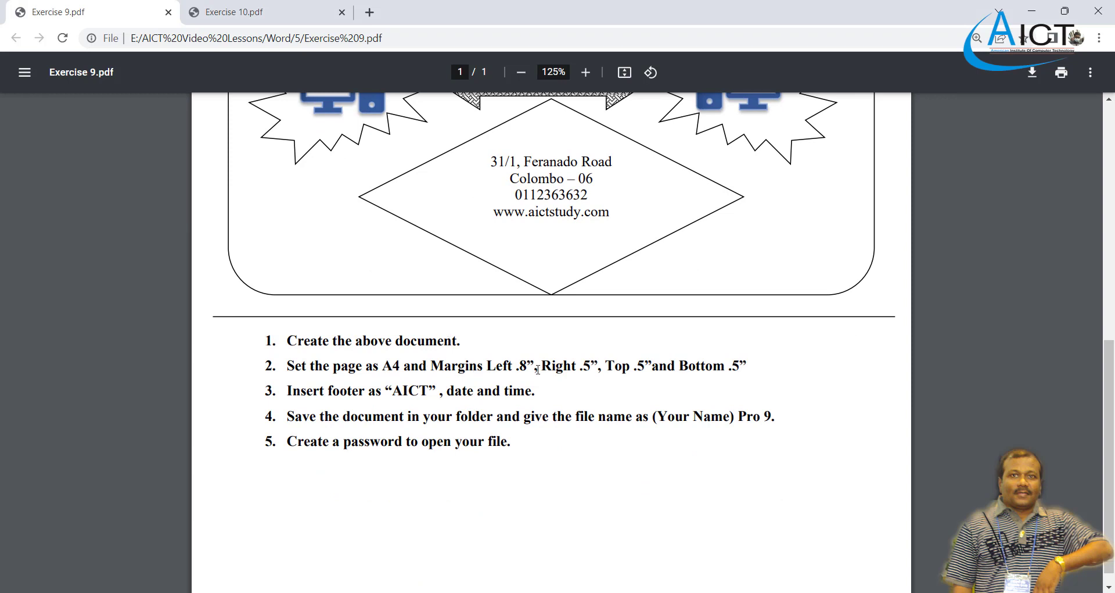
pyautogui.hotkey('alt', 'Tab')
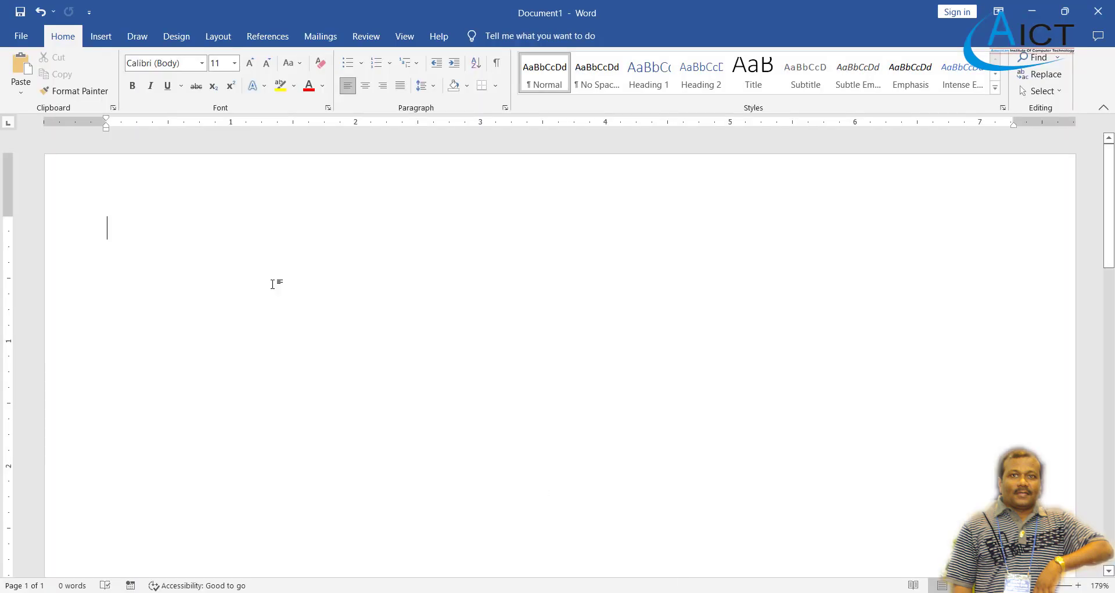
pyautogui.click(218, 36)
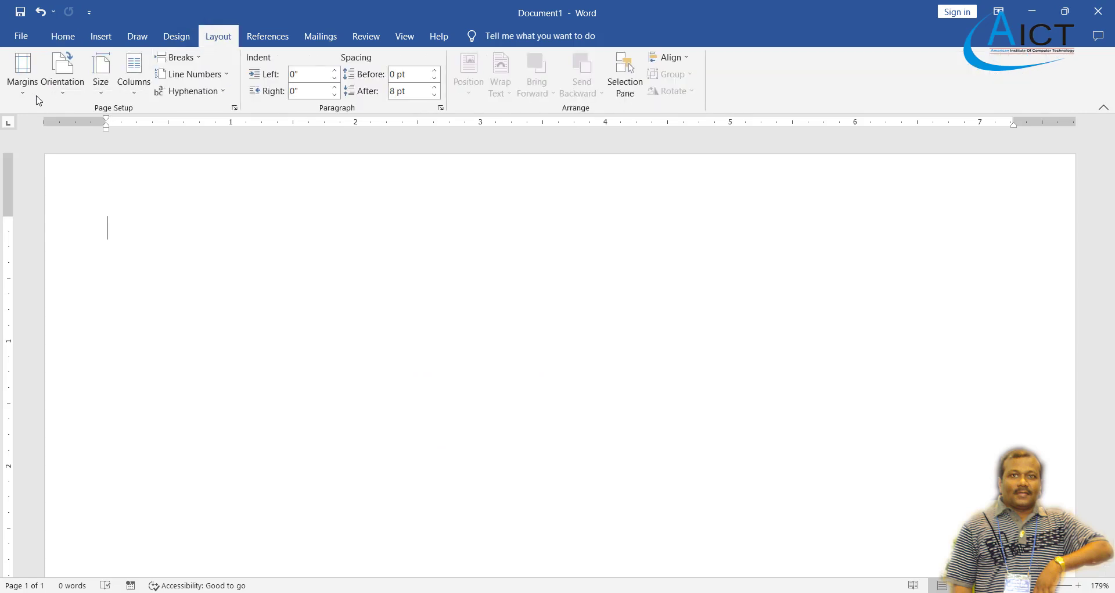
# Set custom margins with a 0.8" top and a wider left margin, keeping A4 paper.
pyautogui.click(22, 74)
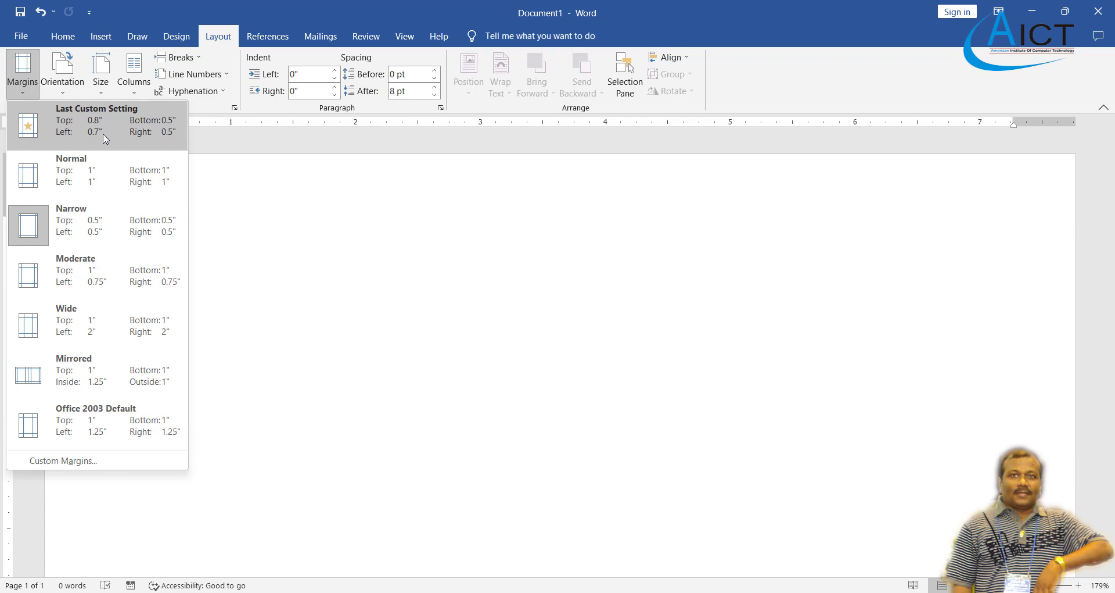
pyautogui.click(106, 463)
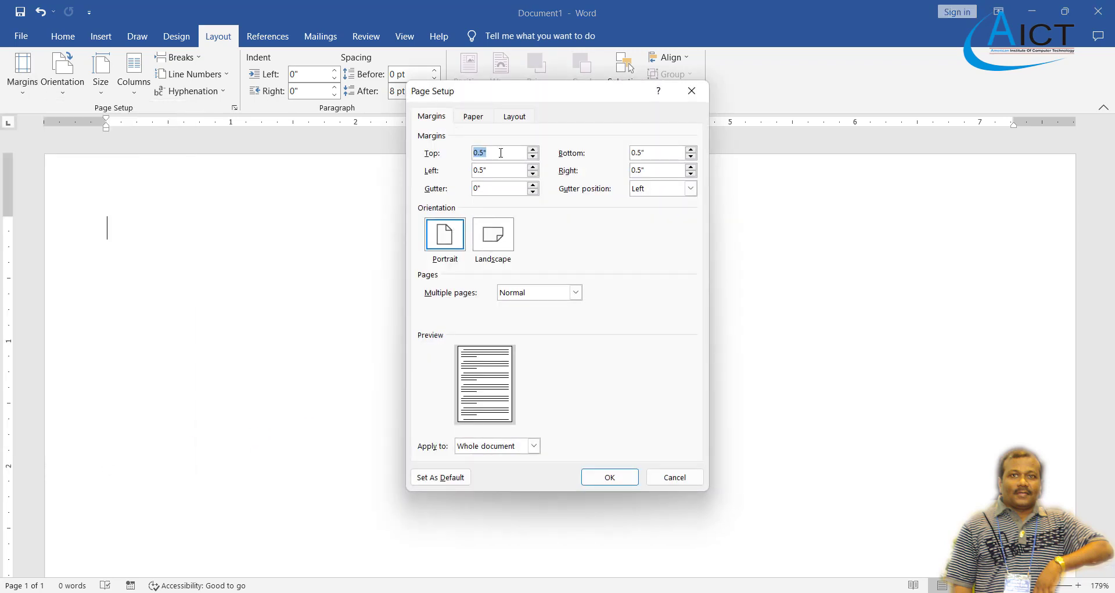
pyautogui.click(500, 153)
pyautogui.click(534, 150)
pyautogui.click(534, 150)
pyautogui.click(533, 150)
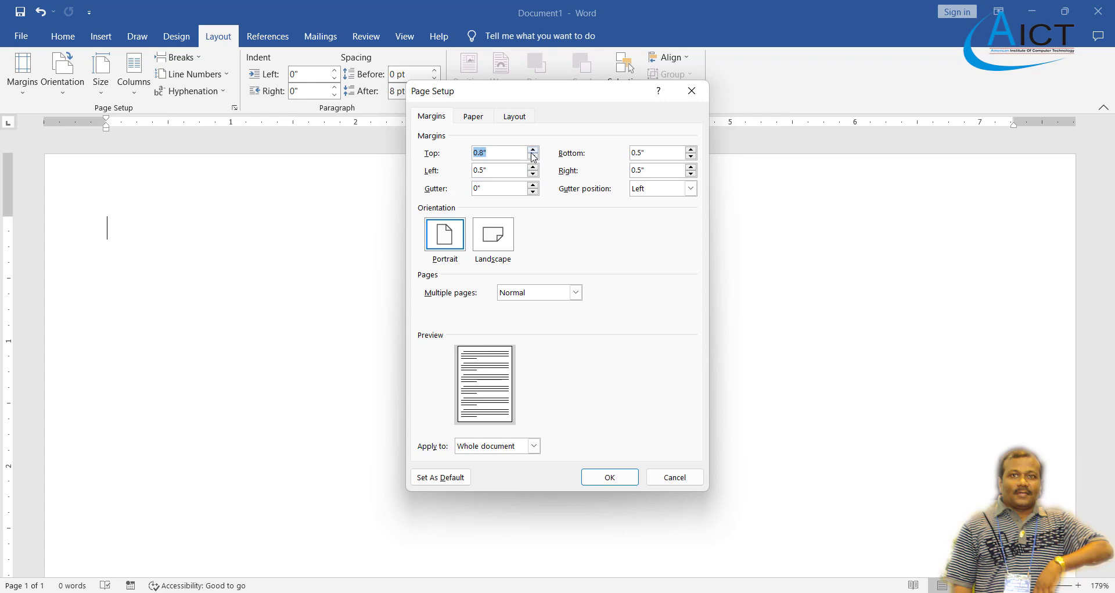
pyautogui.click(533, 168)
pyautogui.click(468, 117)
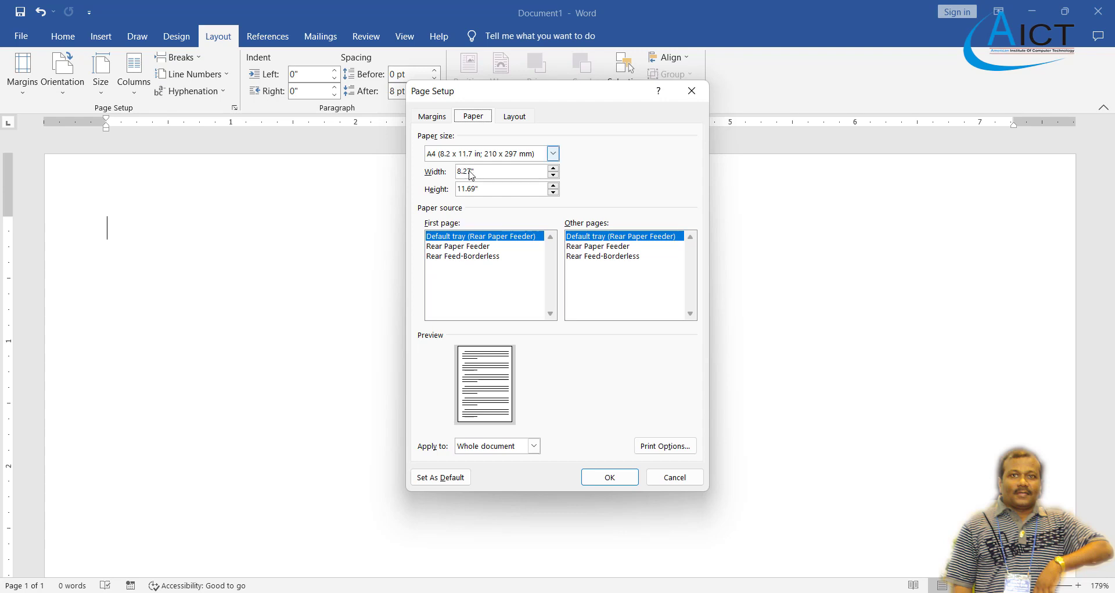
pyautogui.click(604, 474)
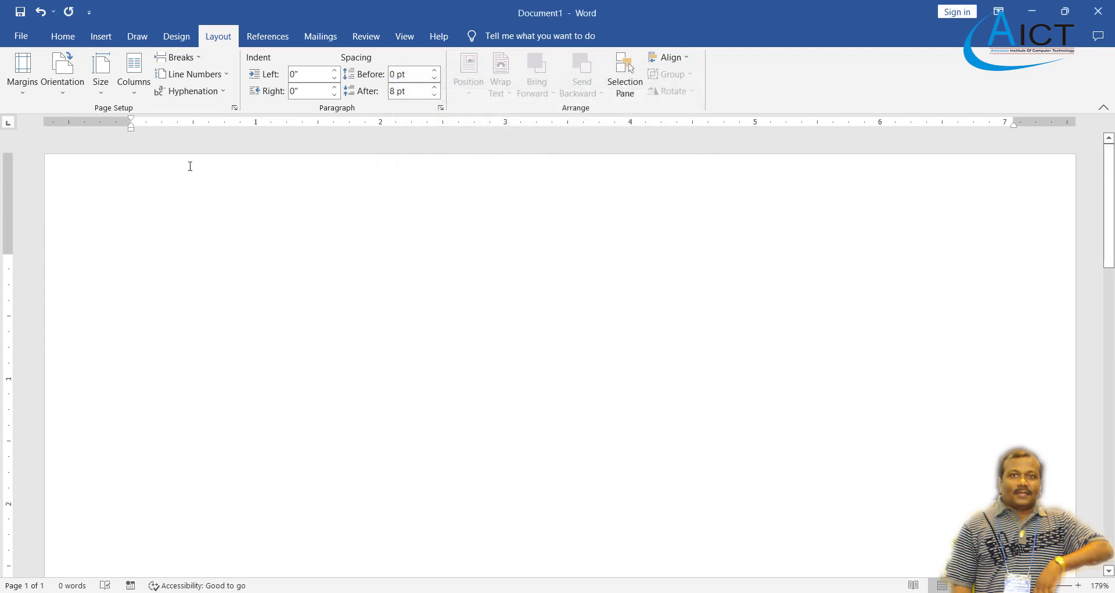
# Type a 14-pt 'Computer Sales' heading and make it bold and centred.
pyautogui.click(62, 34)
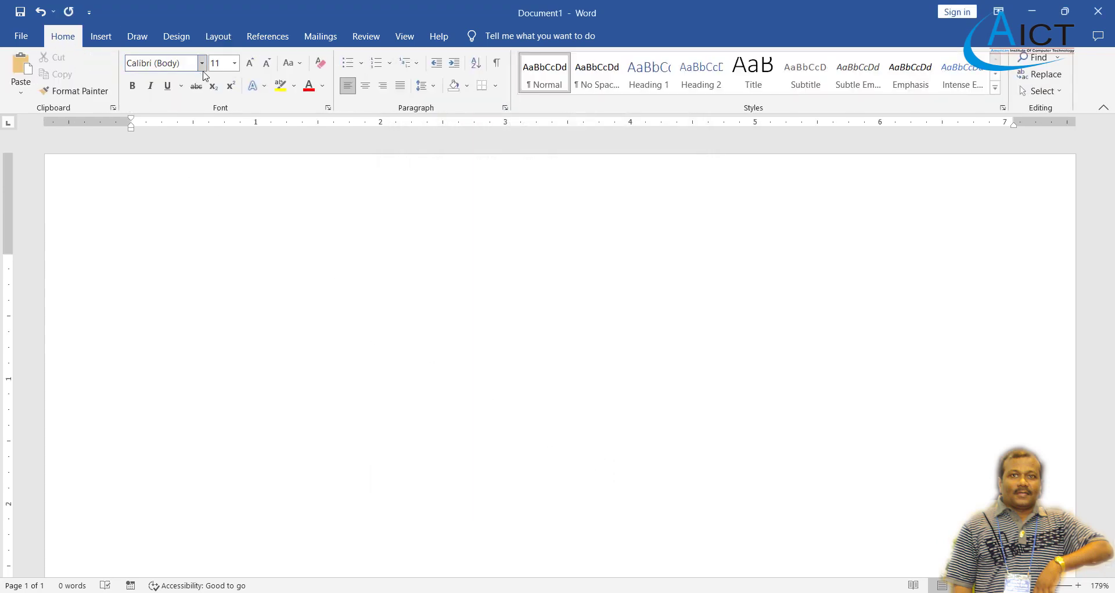
pyautogui.click(234, 63)
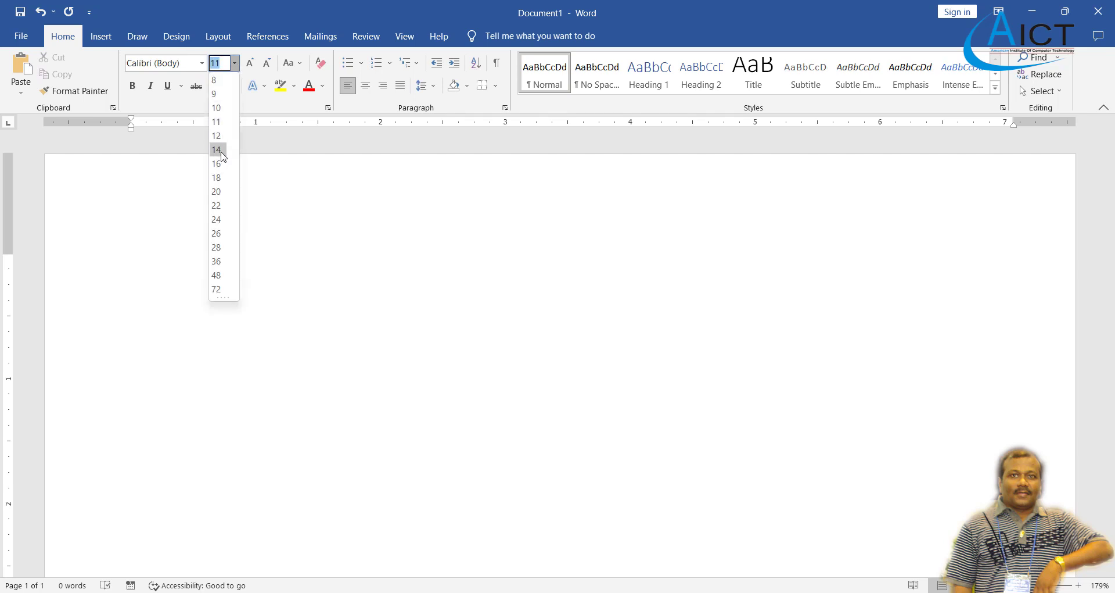
pyautogui.click(221, 149)
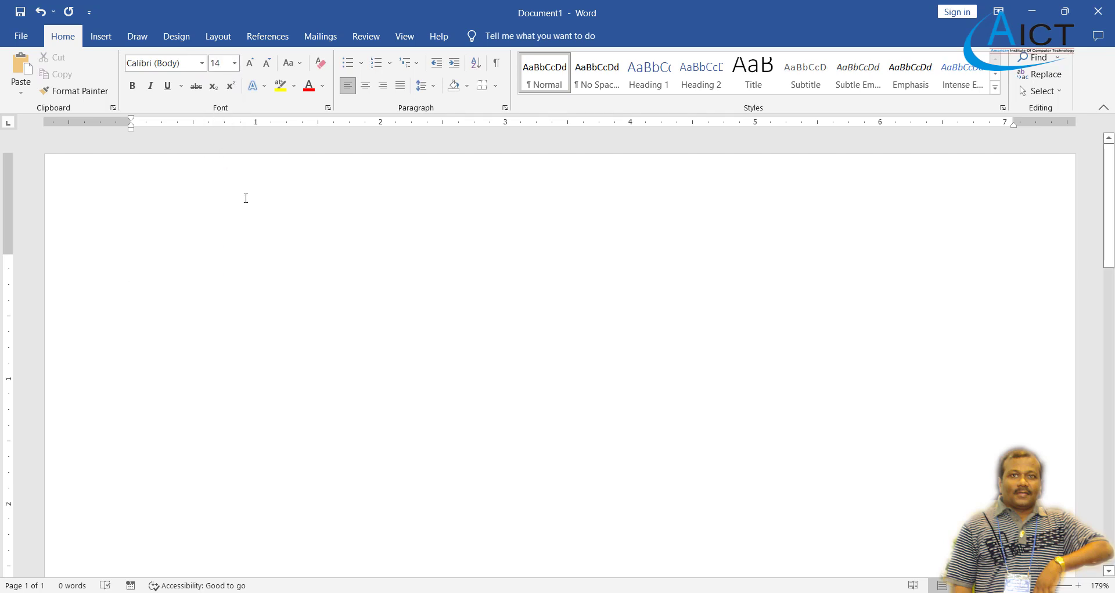
pyautogui.write('Comp')
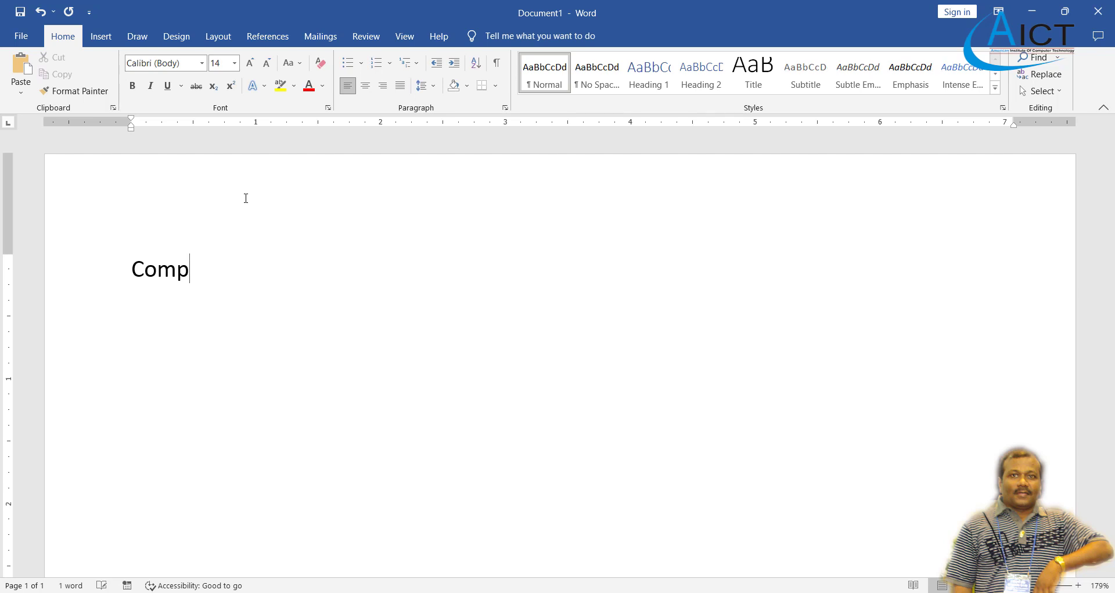
pyautogui.write('uter Sales')
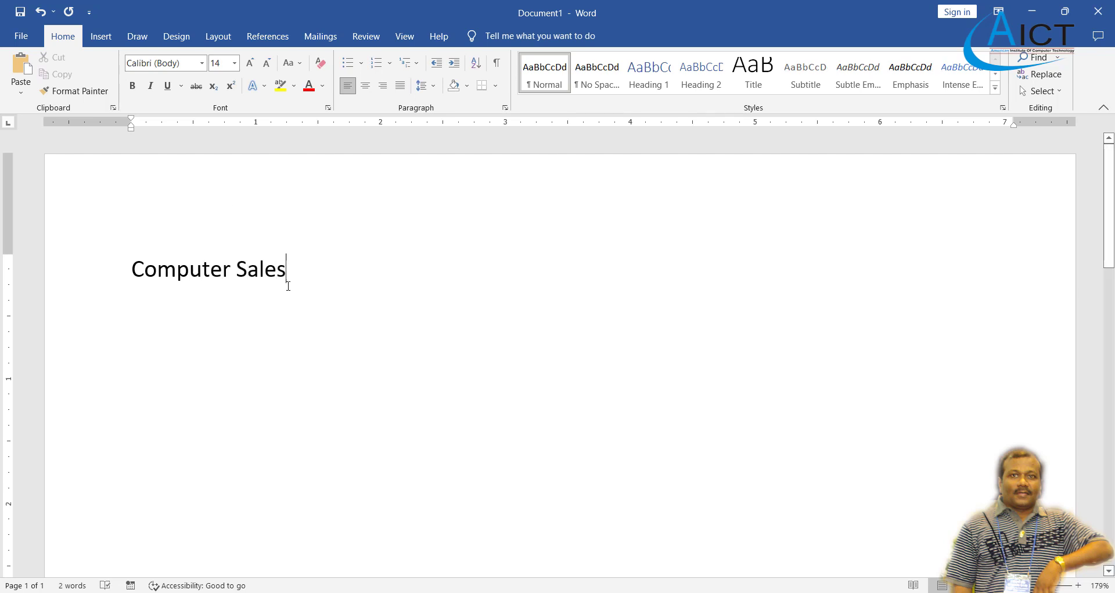
pyautogui.moveTo(292, 275); pyautogui.dragTo(120, 273)
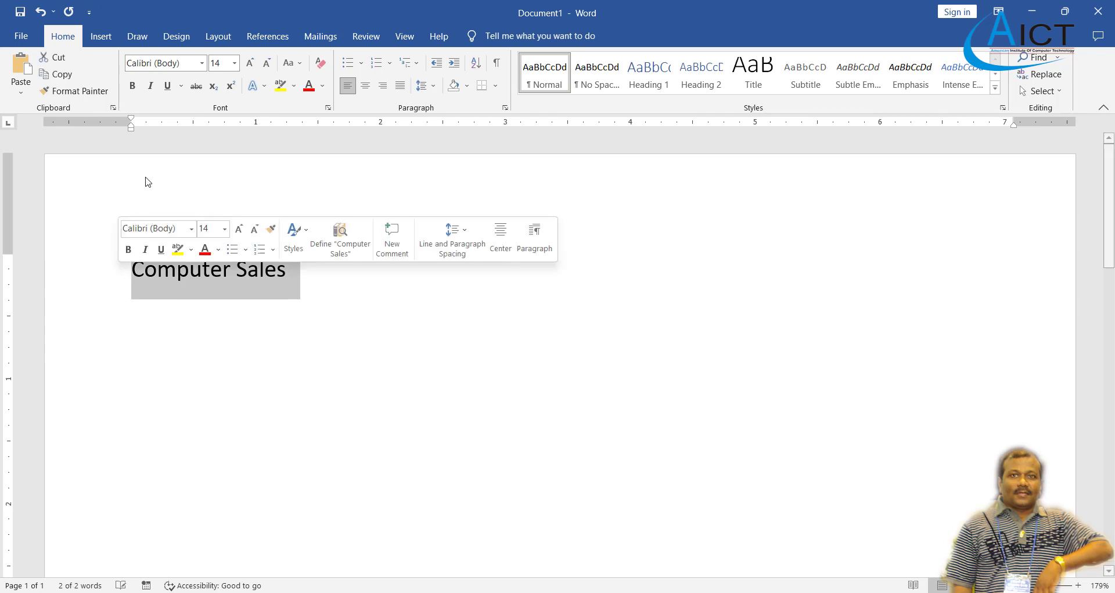
pyautogui.click(131, 87)
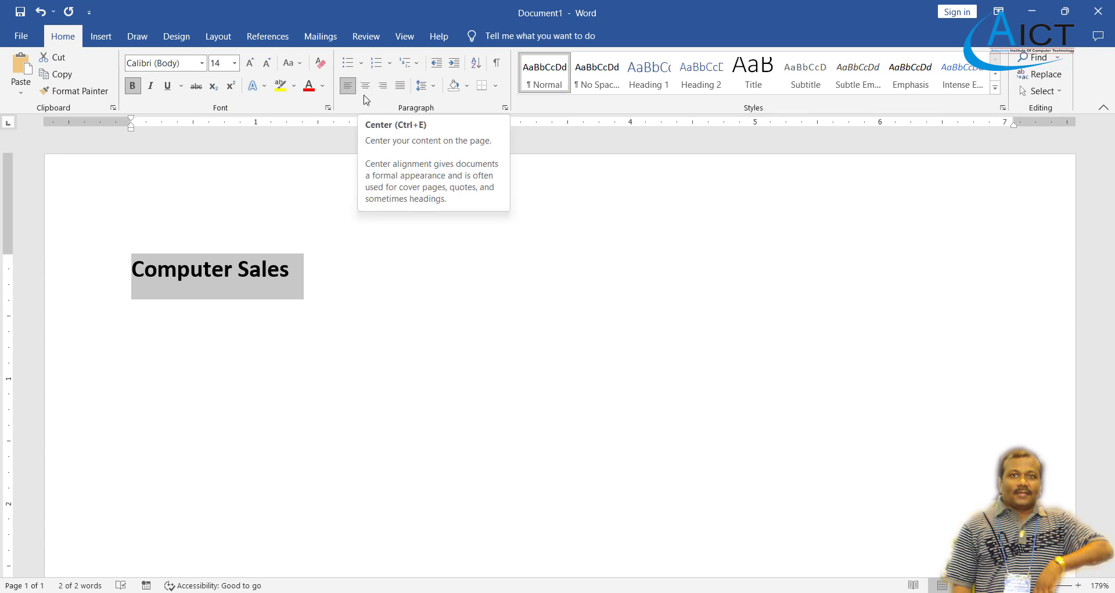
pyautogui.click(365, 92)
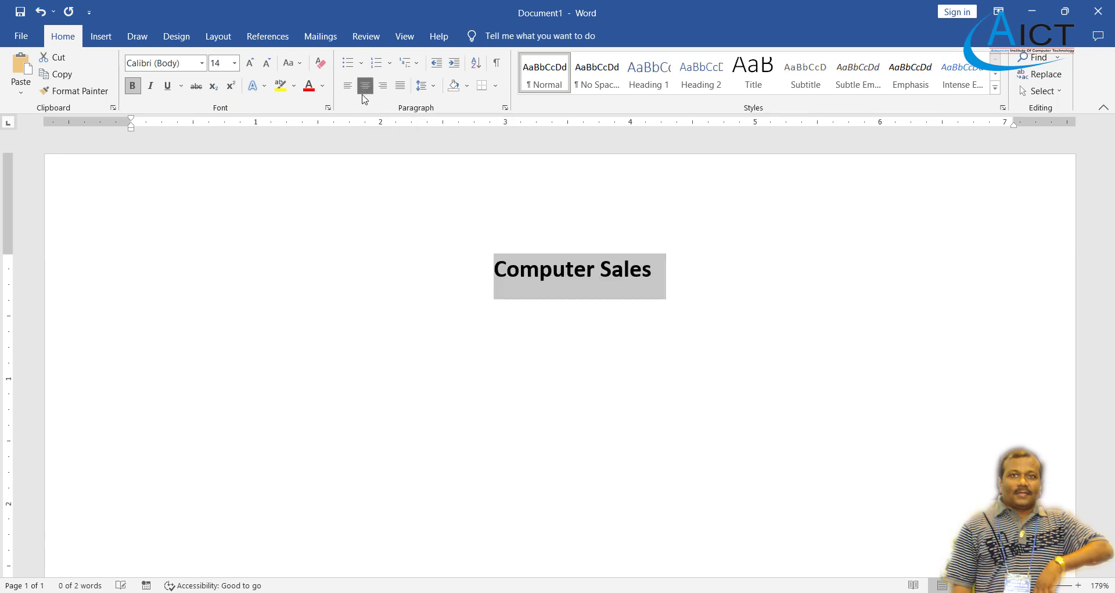
pyautogui.click(525, 324)
pyautogui.hotkey('alt', 'Tab')
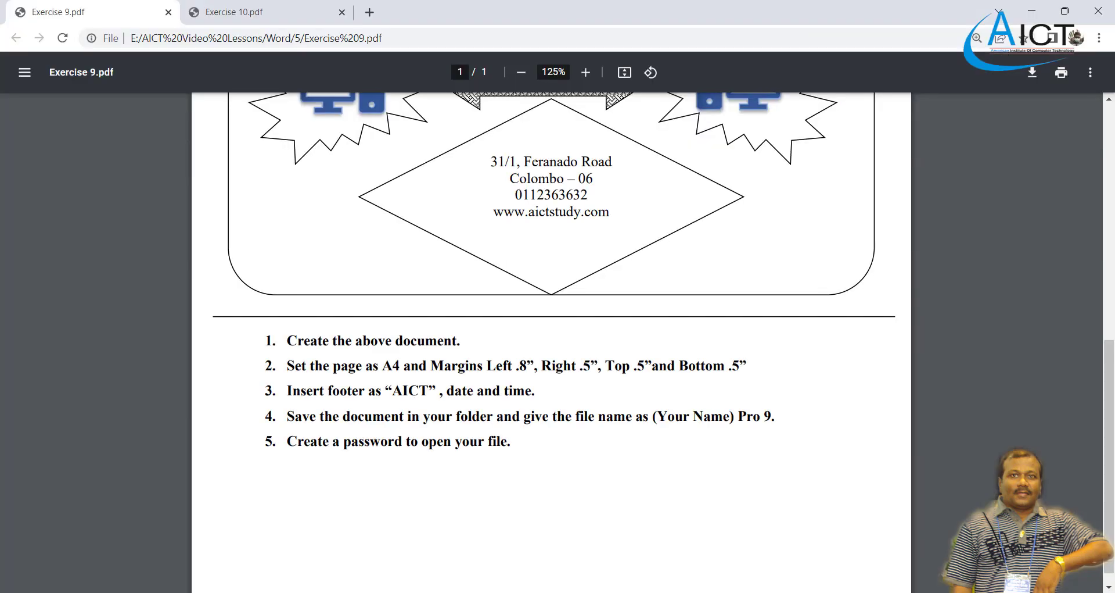
# Check the Computer Sales table in the Exercise 9 PDF, then return to Word.
pyautogui.scroll(8, 446, 327)
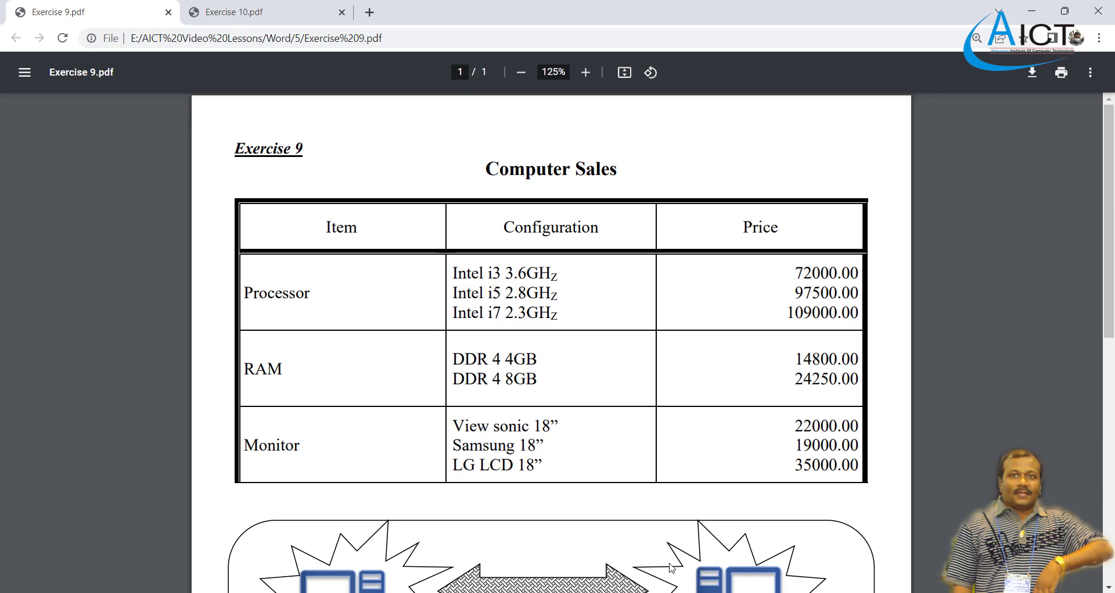
pyautogui.hotkey('alt', 'Tab')
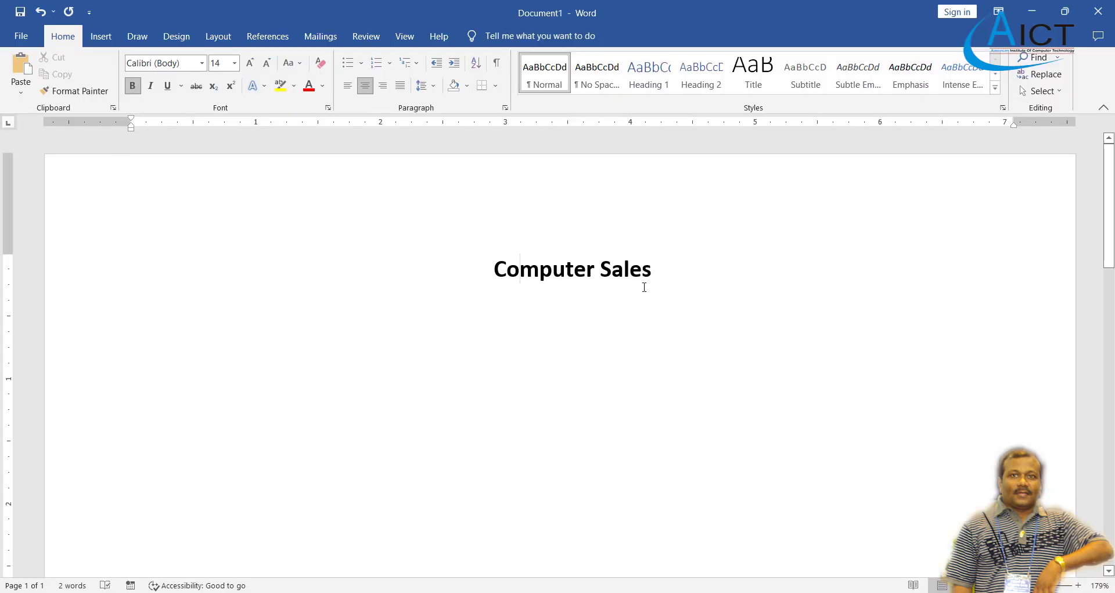
# Add a left-aligned line below the heading and insert a 3-column, 4-row table.
pyautogui.press('Return')
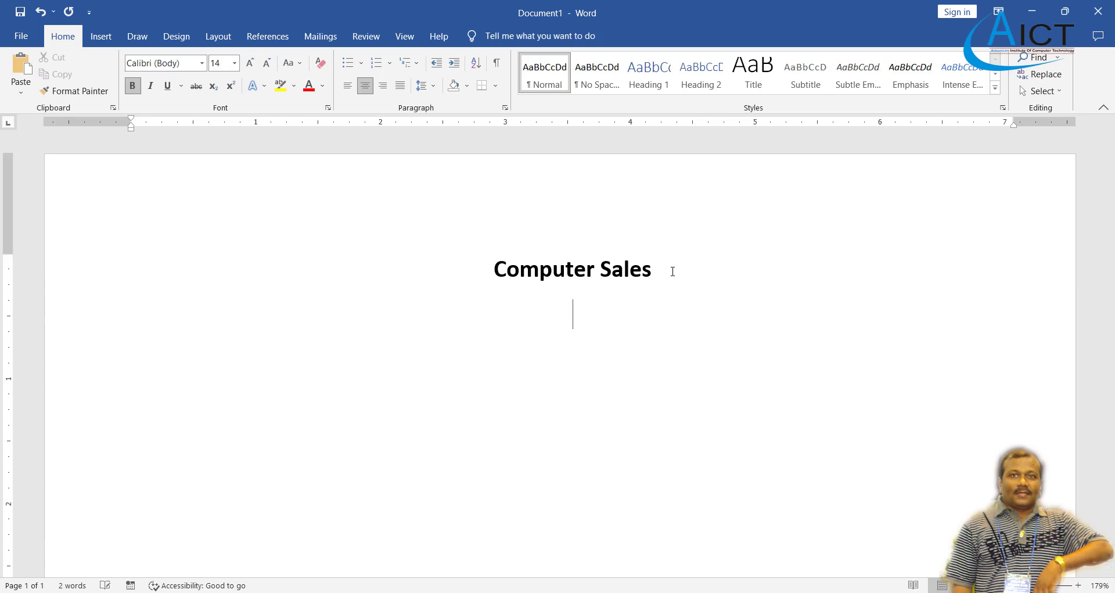
pyautogui.click(348, 86)
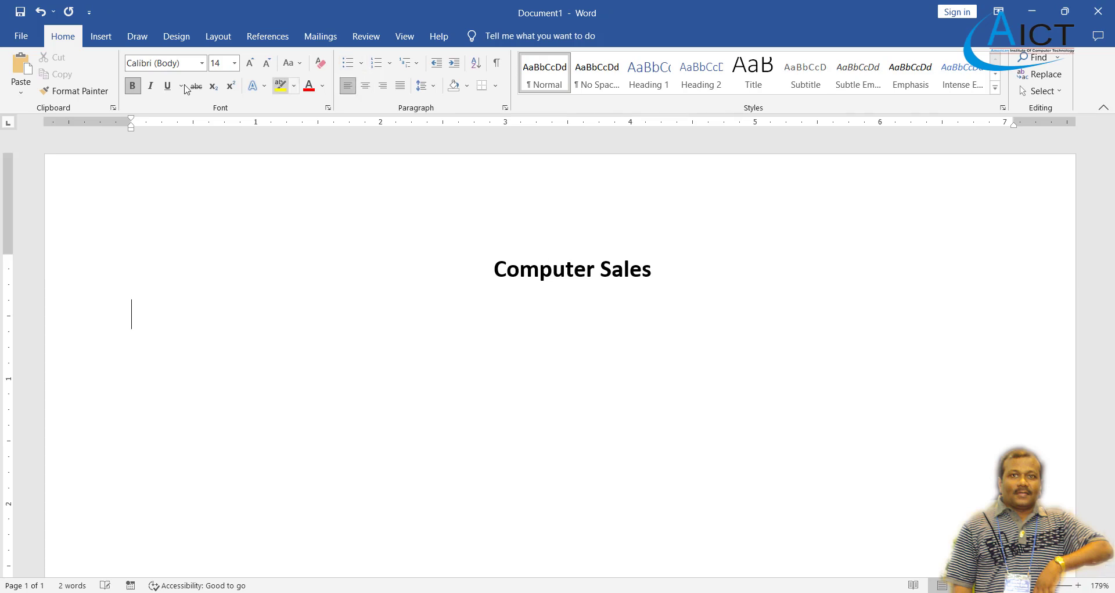
pyautogui.click(100, 36)
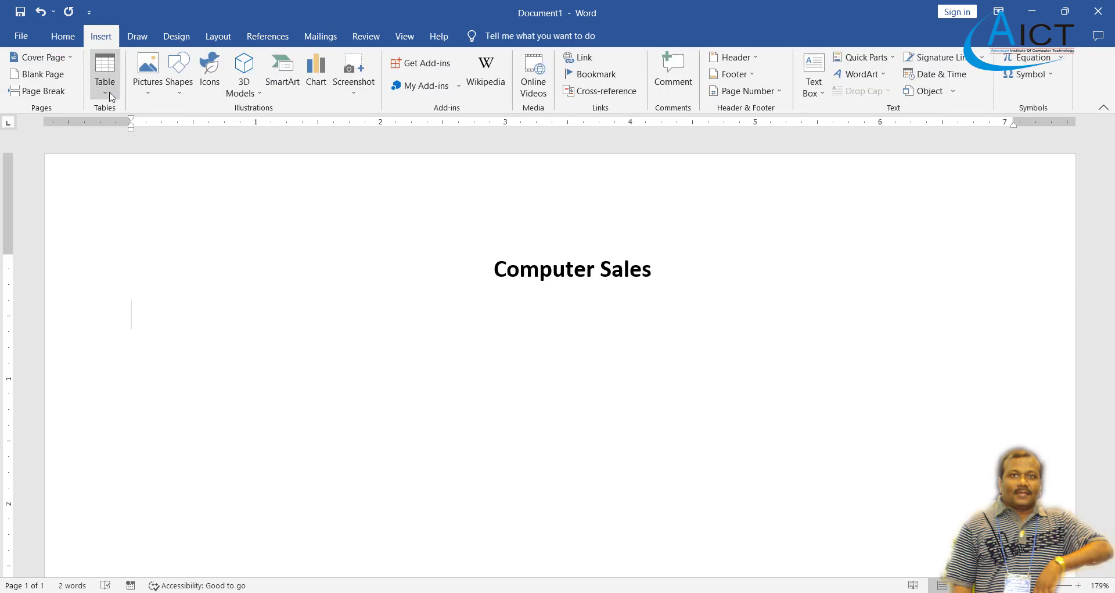
pyautogui.click(110, 93)
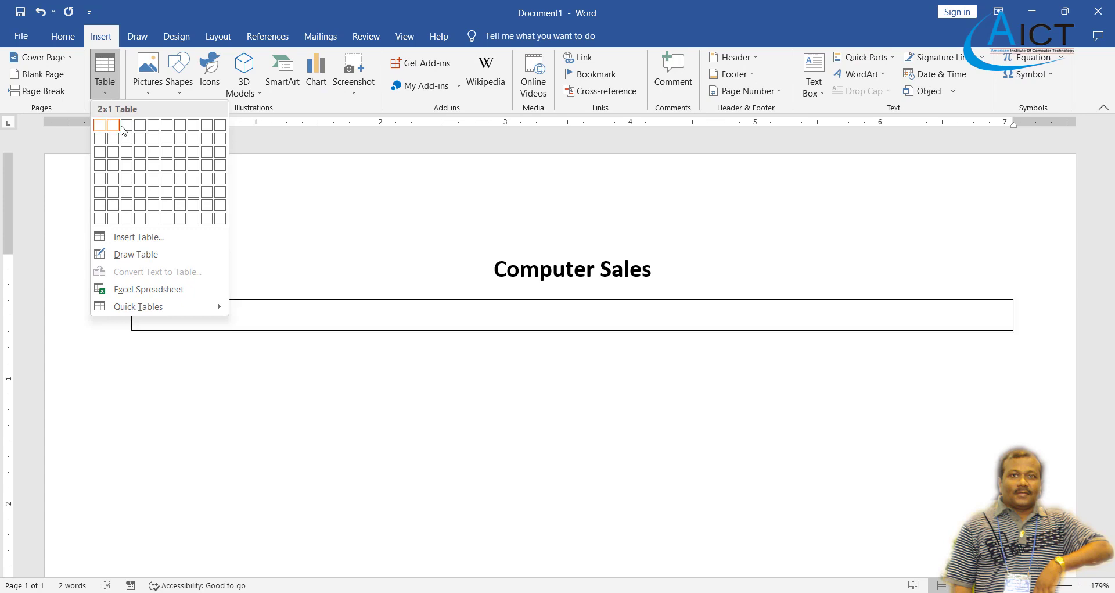
pyautogui.click(127, 165)
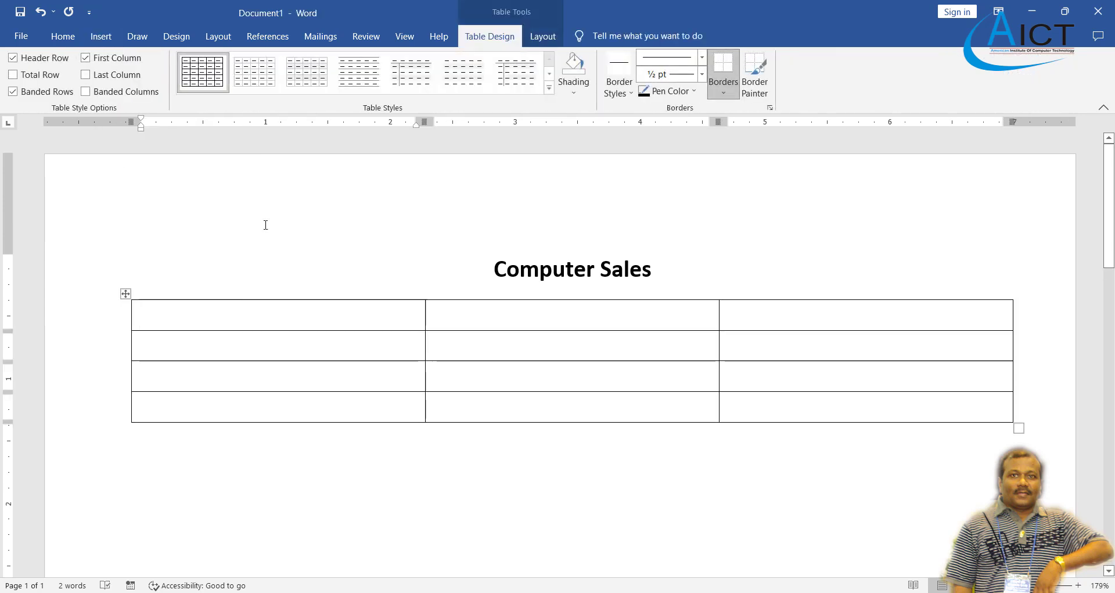
pyautogui.hotkey('alt', 'Tab')
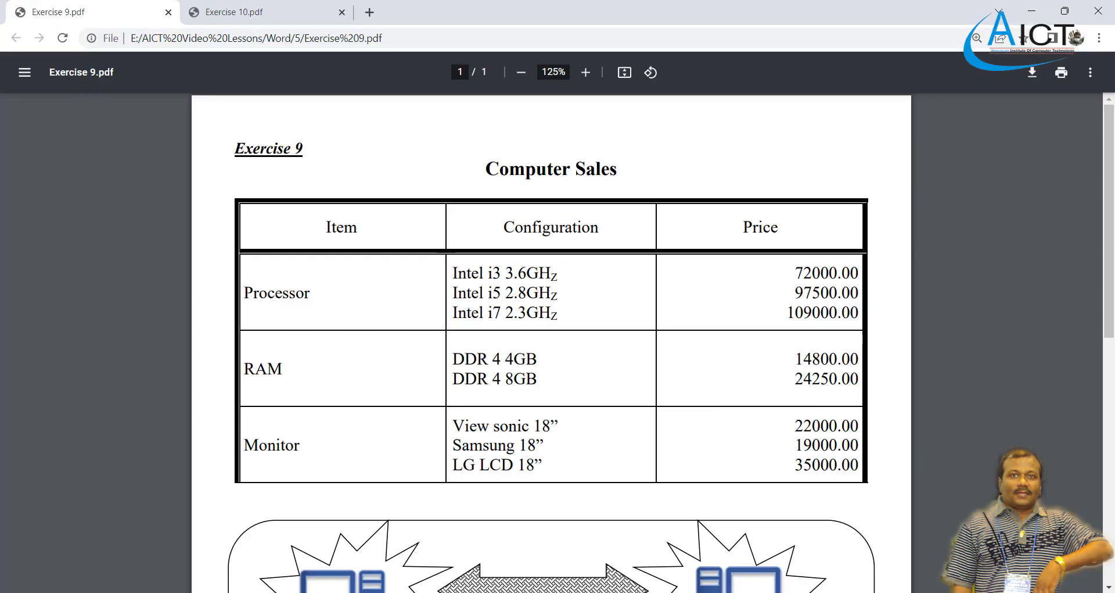
pyautogui.hotkey('alt', 'Tab')
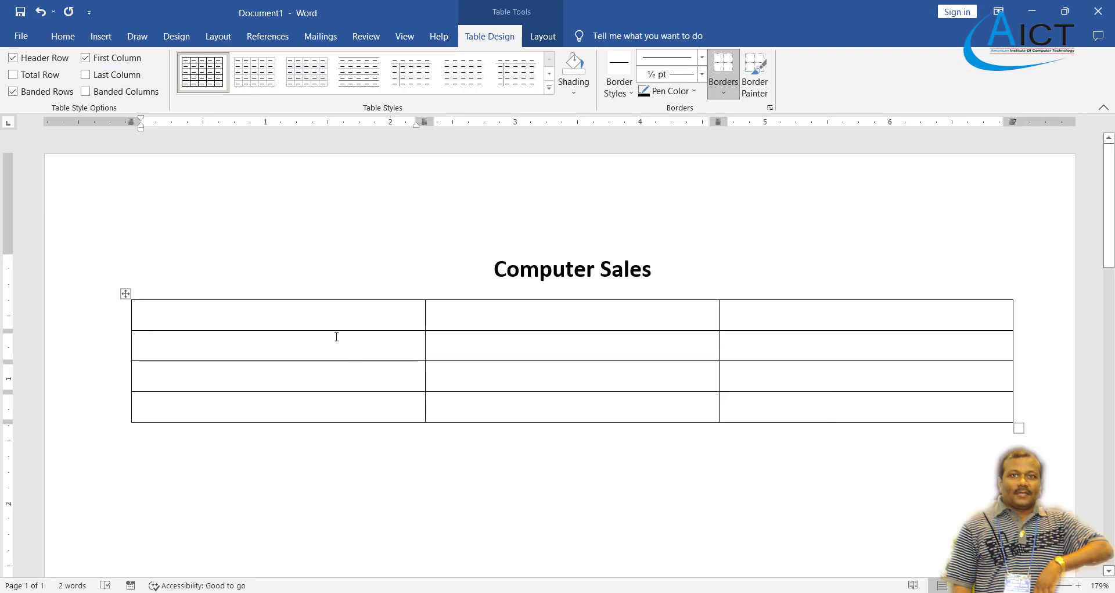
# Drag the row borders down to make the second and third table rows taller.
pyautogui.moveTo(335, 330); pyautogui.dragTo(344, 393)
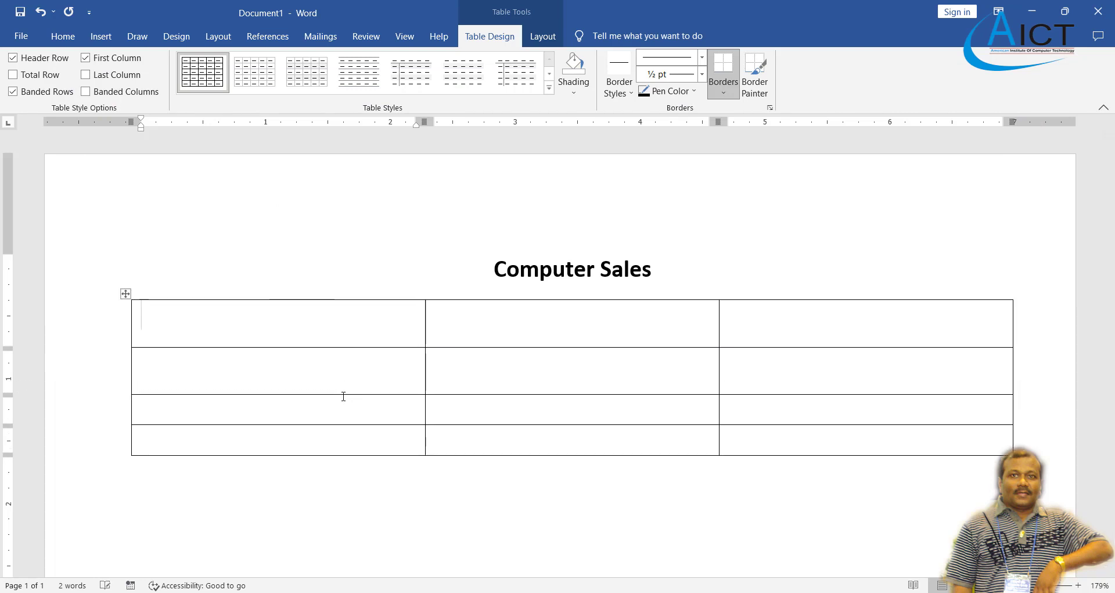
pyautogui.scroll(-3, 356, 356)
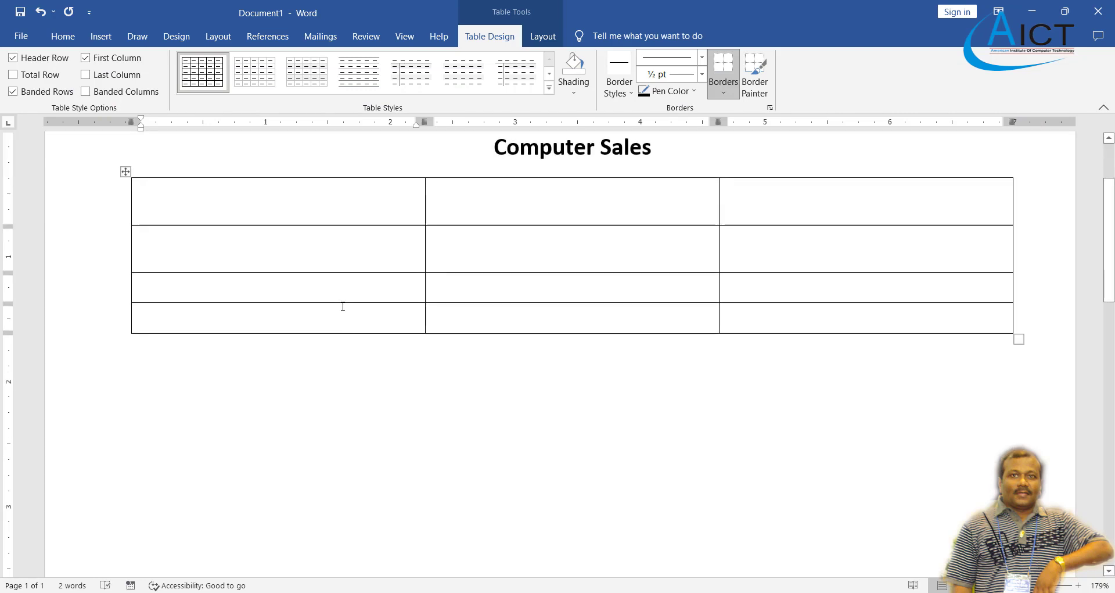
pyautogui.moveTo(343, 303); pyautogui.dragTo(346, 428)
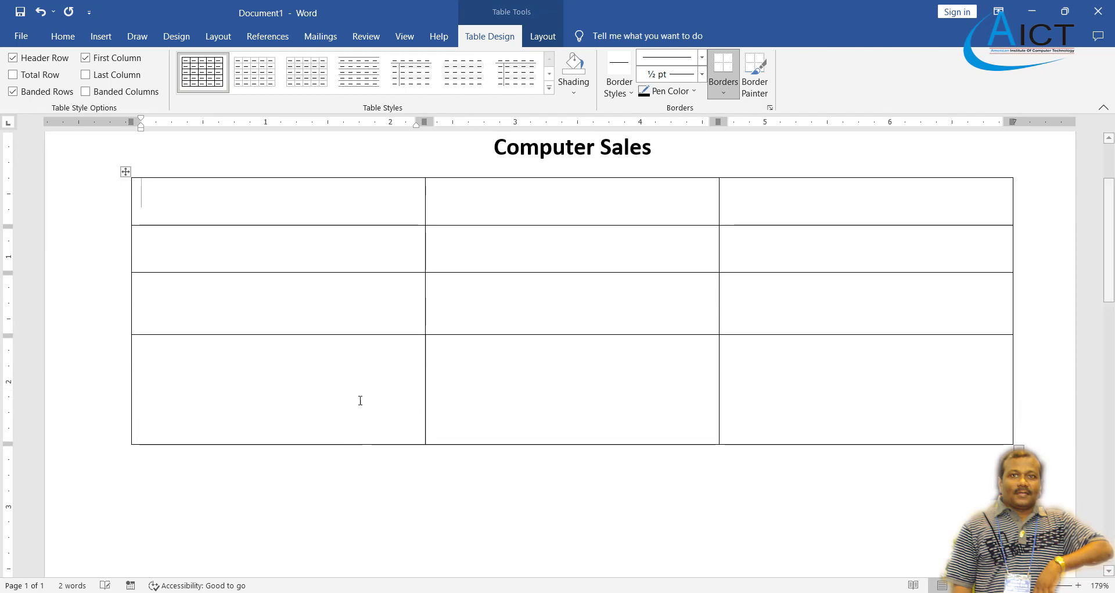
pyautogui.moveTo(350, 336); pyautogui.dragTo(356, 357)
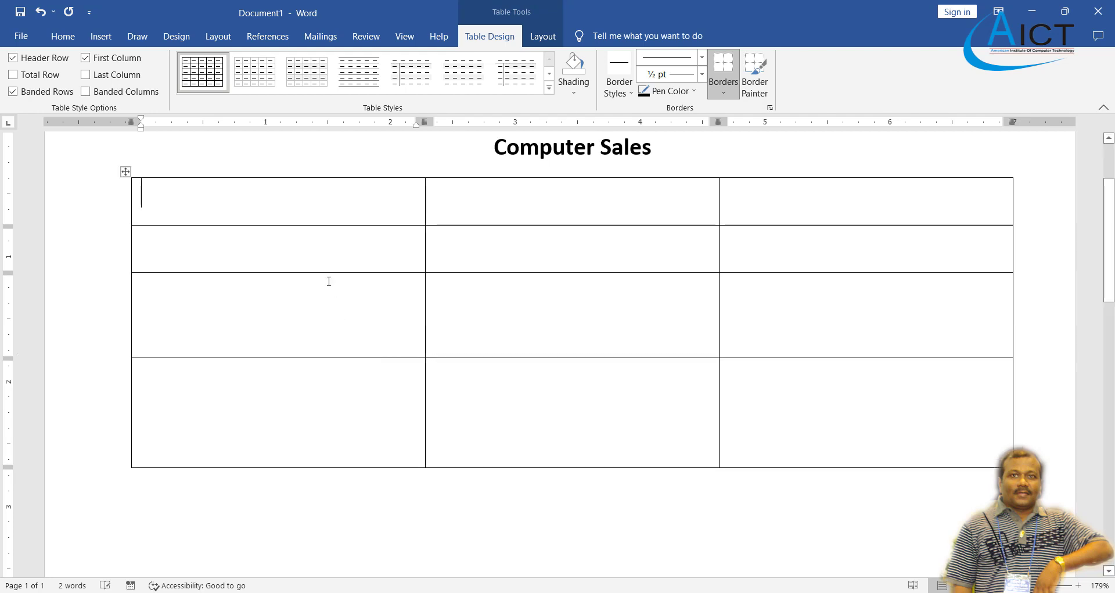
pyautogui.moveTo(327, 272); pyautogui.dragTo(764, 455)
pyautogui.click(244, 356)
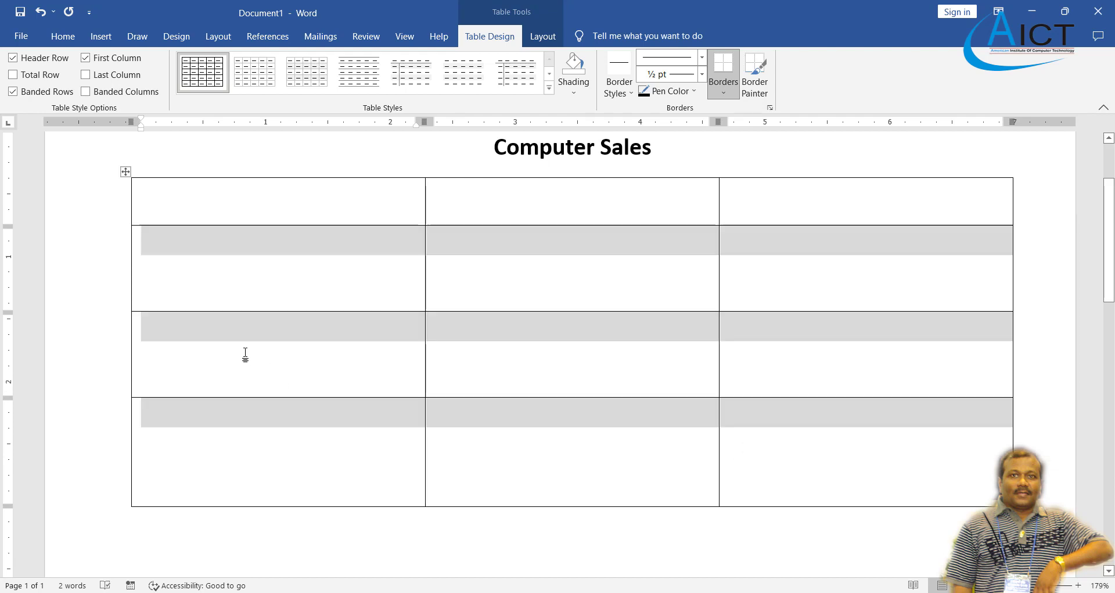
pyautogui.moveTo(258, 312); pyautogui.dragTo(260, 318)
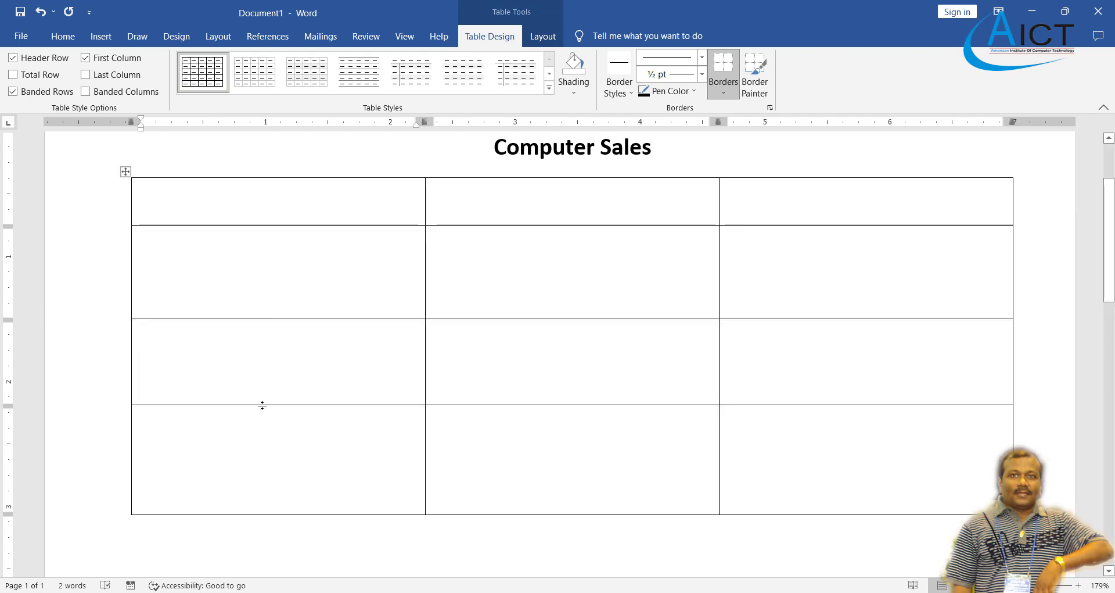
pyautogui.moveTo(262, 405); pyautogui.dragTo(261, 418)
pyautogui.moveTo(249, 319)
pyautogui.mouseDown()
pyautogui.moveTo(253, 328)
pyautogui.moveTo(254, 316)
pyautogui.mouseUp()
# Stretch the bottom row downward and click through rows 2–4 to check their heights.
pyautogui.scroll(-3, 252, 325)
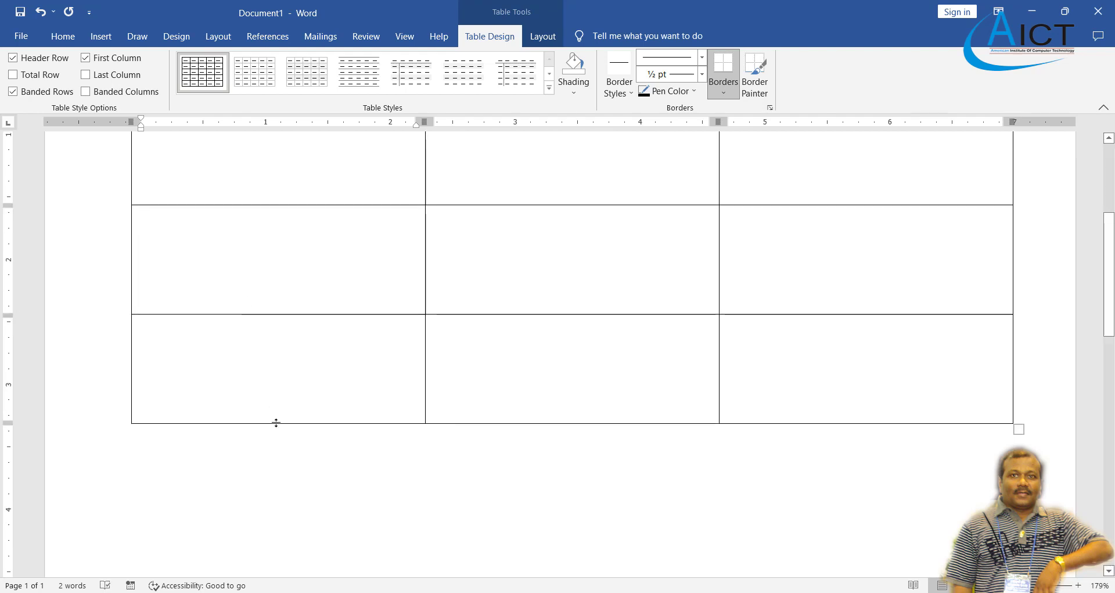
pyautogui.moveTo(274, 423); pyautogui.dragTo(276, 437)
pyautogui.scroll(3, 269, 341)
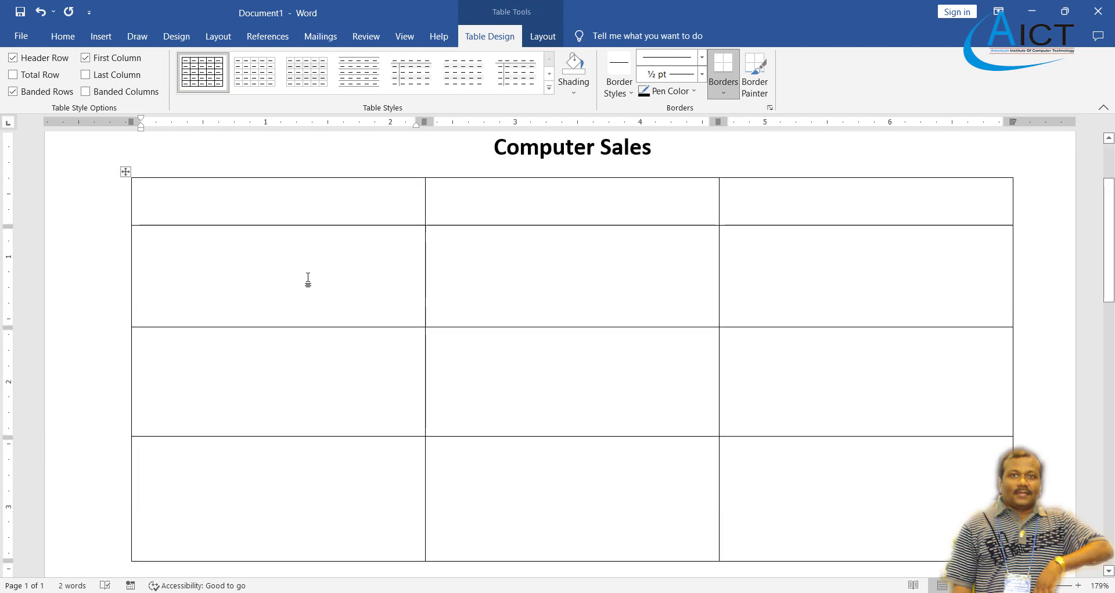
pyautogui.click(304, 369)
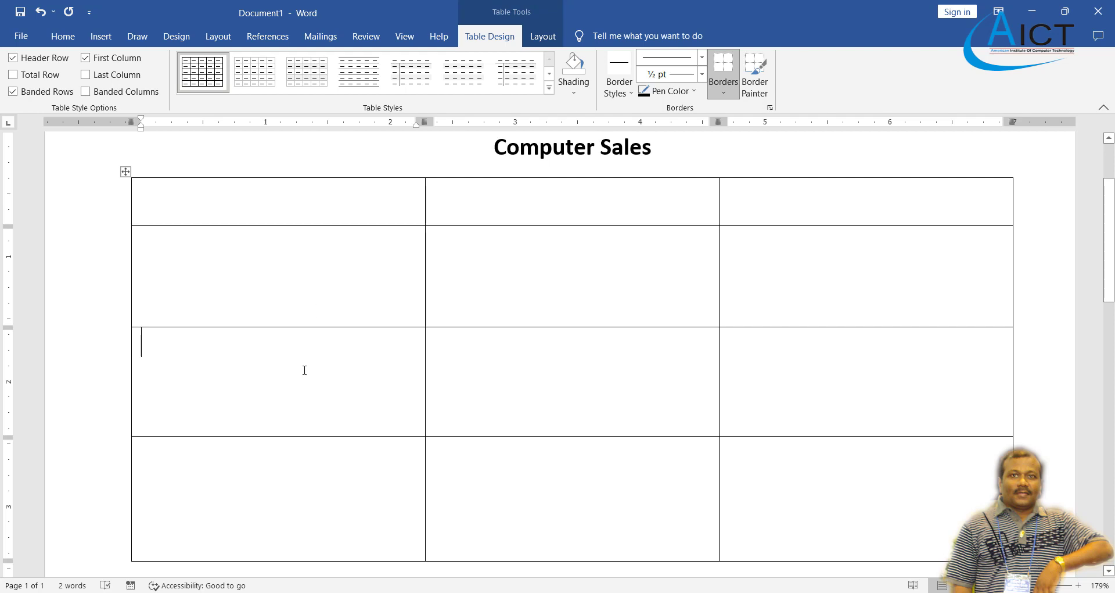
pyautogui.click(300, 484)
pyautogui.click(251, 282)
pyautogui.click(266, 379)
pyautogui.click(299, 488)
pyautogui.click(276, 292)
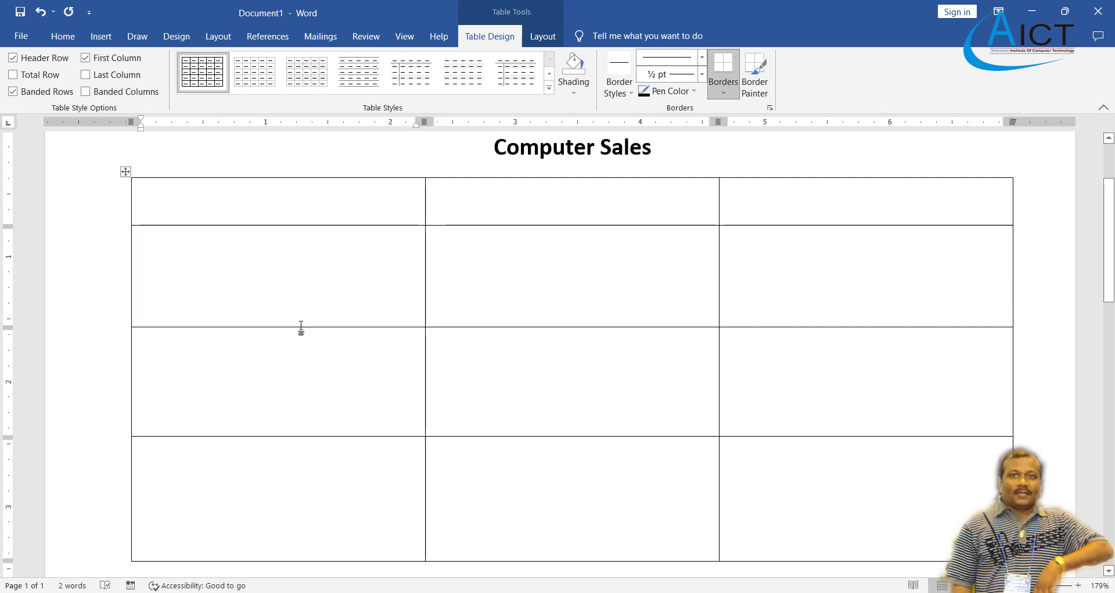
pyautogui.moveTo(305, 328); pyautogui.dragTo(306, 329)
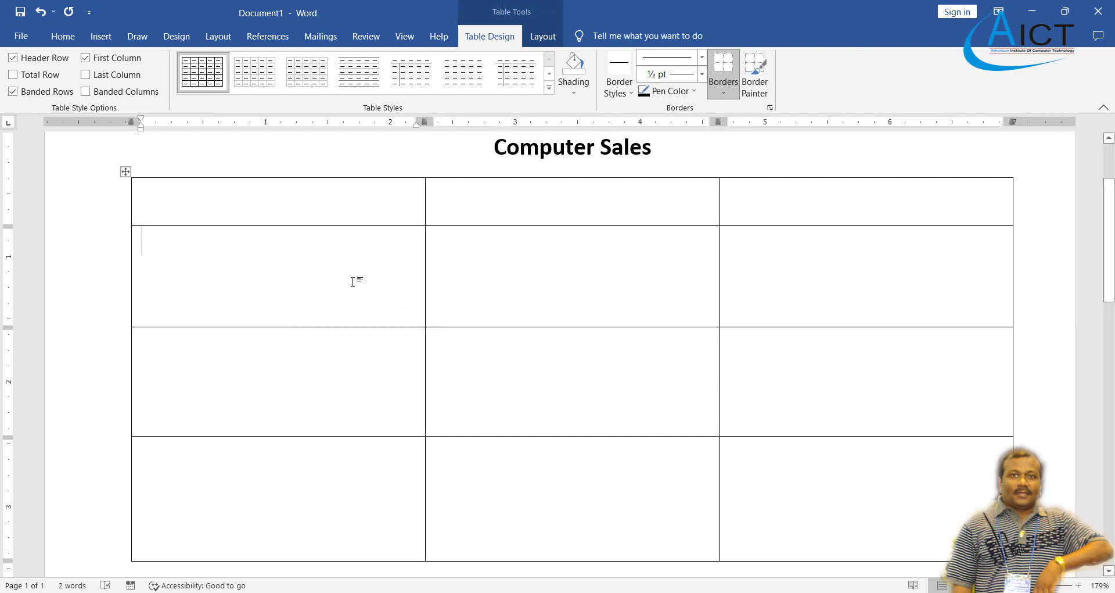
# Give table rows 2–4 an equal 0.89" height.
pyautogui.moveTo(336, 282); pyautogui.dragTo(778, 488)
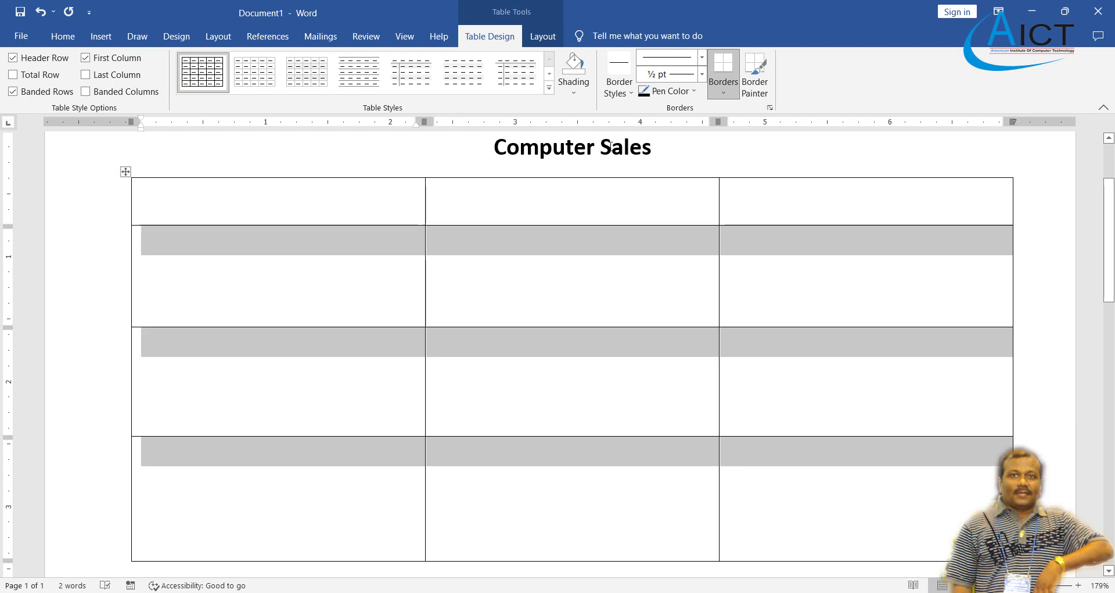
pyautogui.click(543, 37)
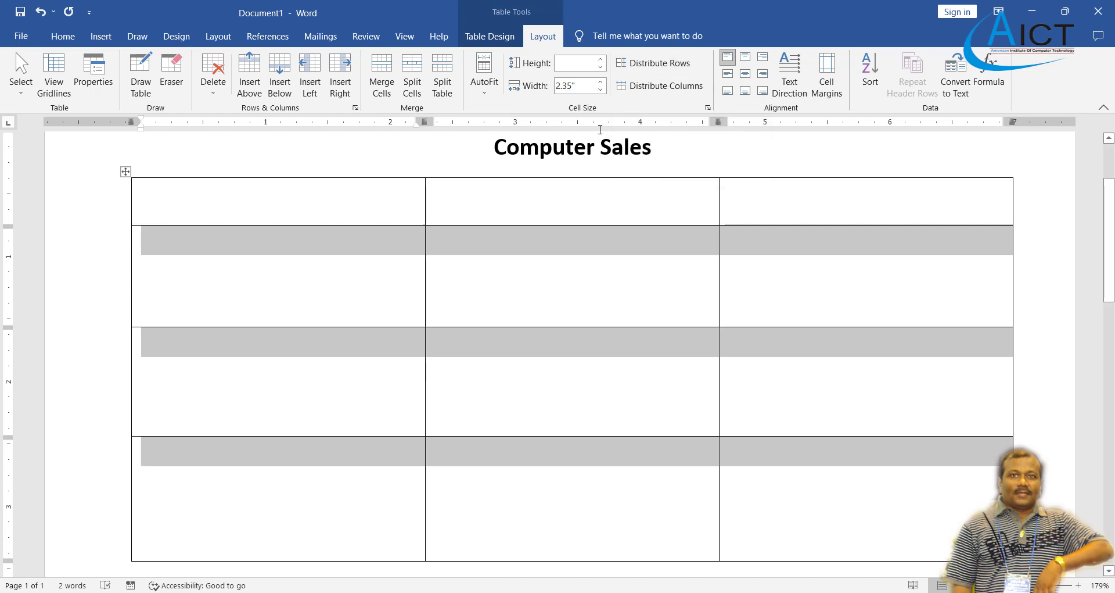
pyautogui.click(665, 64)
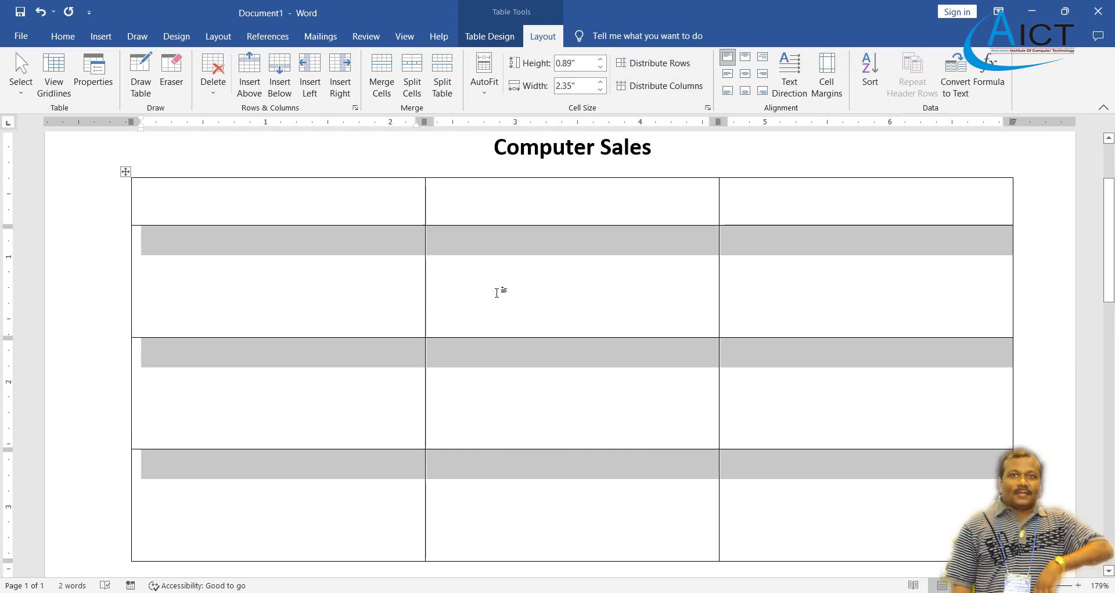
pyautogui.scroll(-3, 500, 291)
pyautogui.scroll(3, 463, 280)
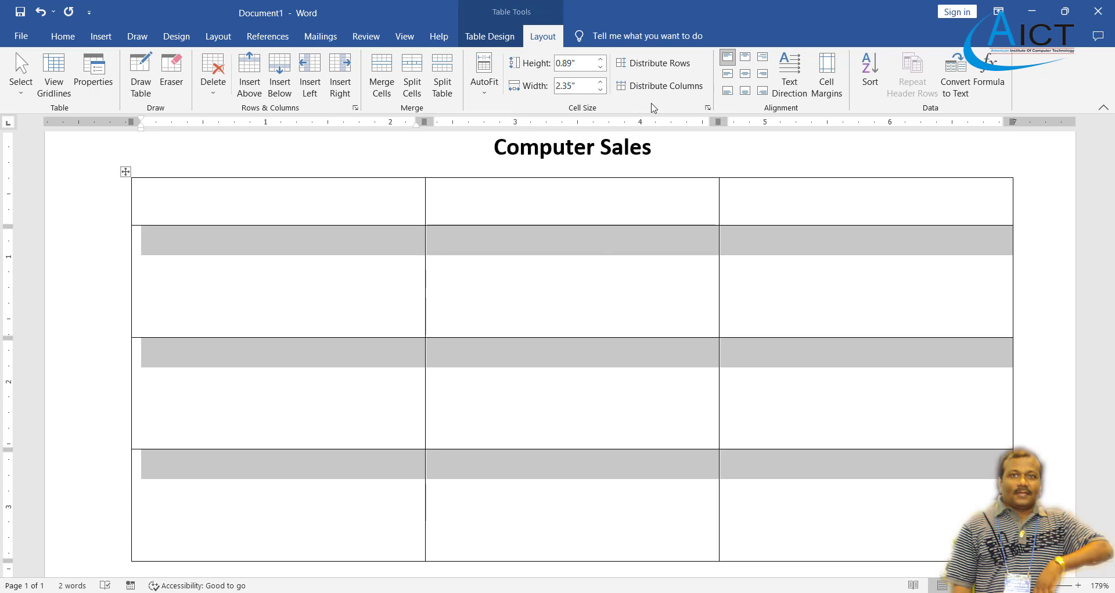
# Make the three table columns equal width and review the whole table.
pyautogui.click(660, 87)
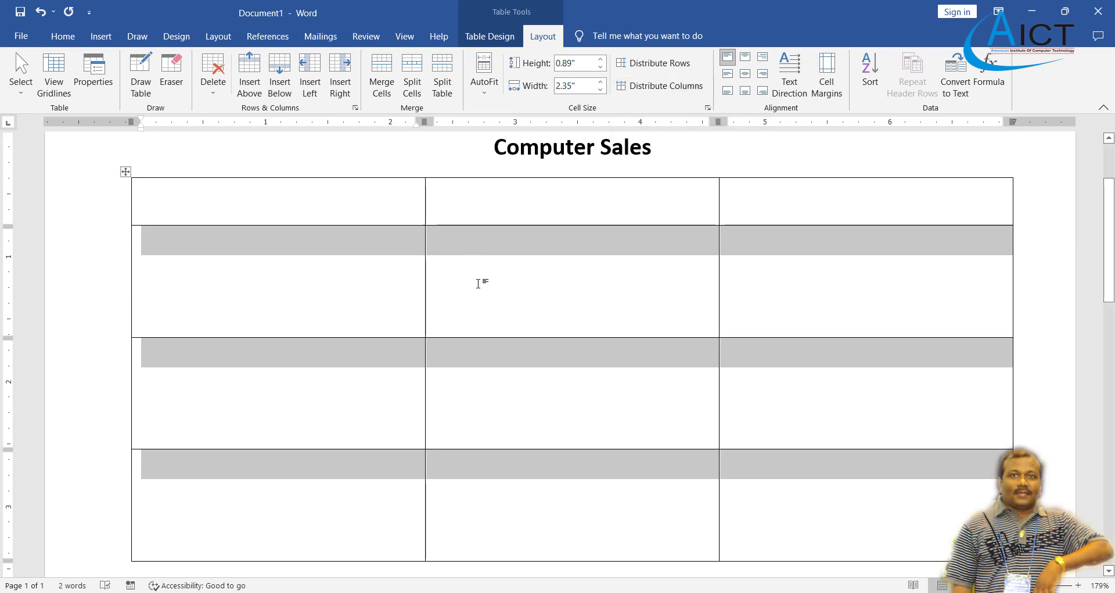
pyautogui.click(479, 283)
pyautogui.scroll(1, 481, 283)
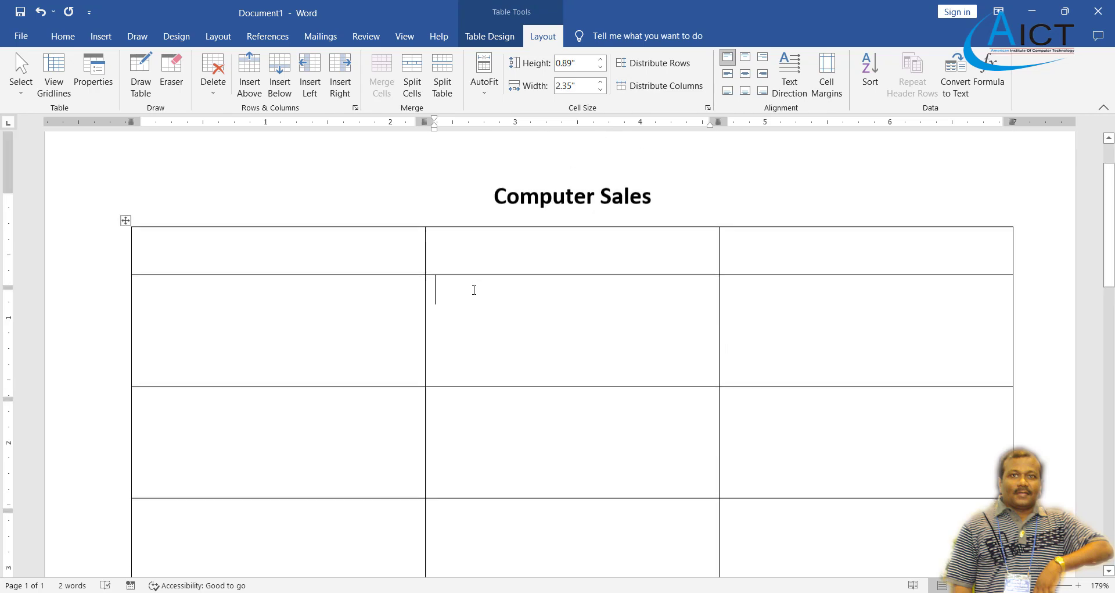
pyautogui.scroll(-2, 491, 294)
pyautogui.scroll(1, 488, 304)
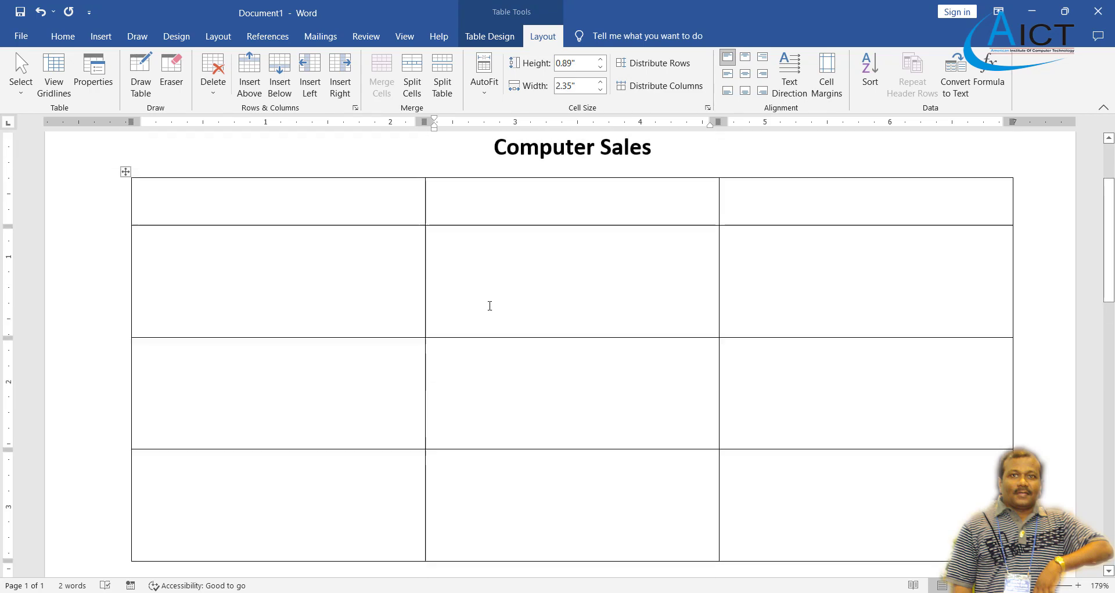
pyautogui.scroll(-1, 488, 305)
pyautogui.scroll(1, 488, 304)
pyautogui.scroll(-1, 523, 349)
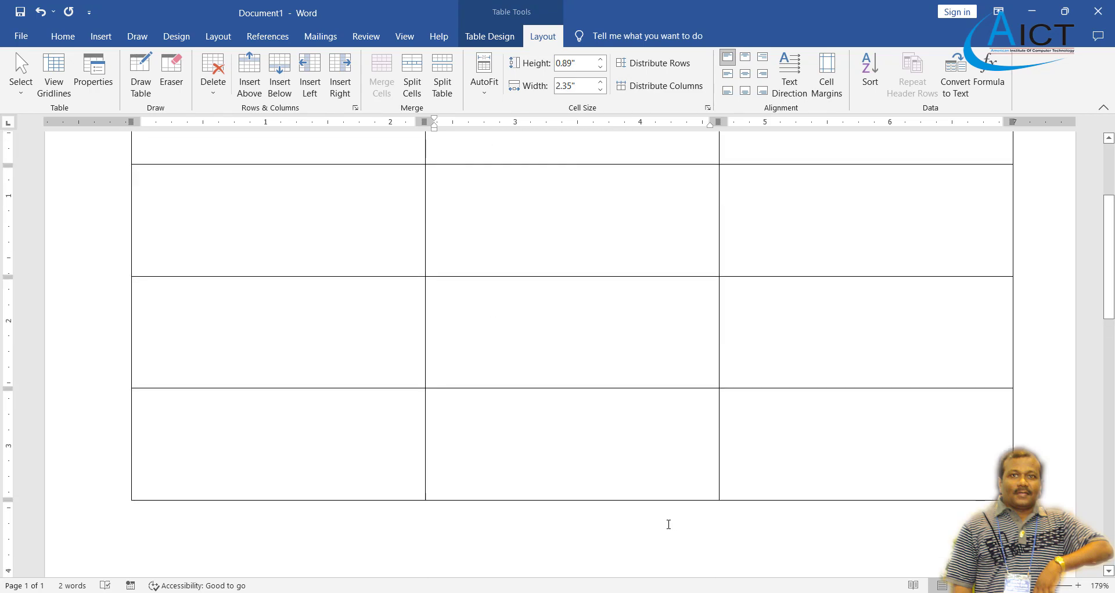
pyautogui.hotkey('alt', 'Tab')
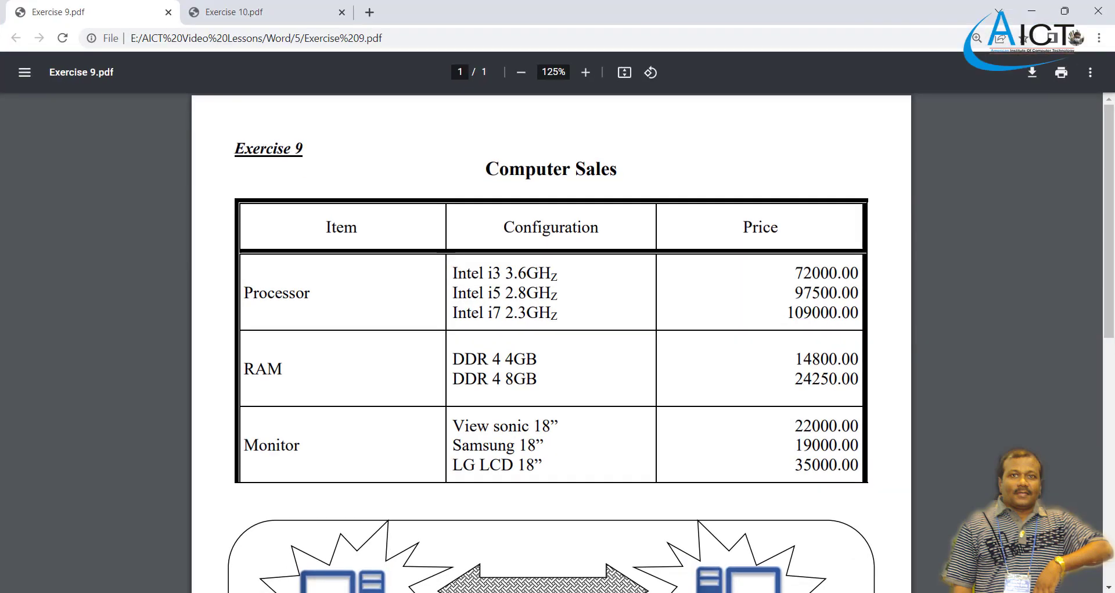
# Switch on the Draw Table pen and bring up the Table Design border options.
pyautogui.hotkey('alt', 'Tab')
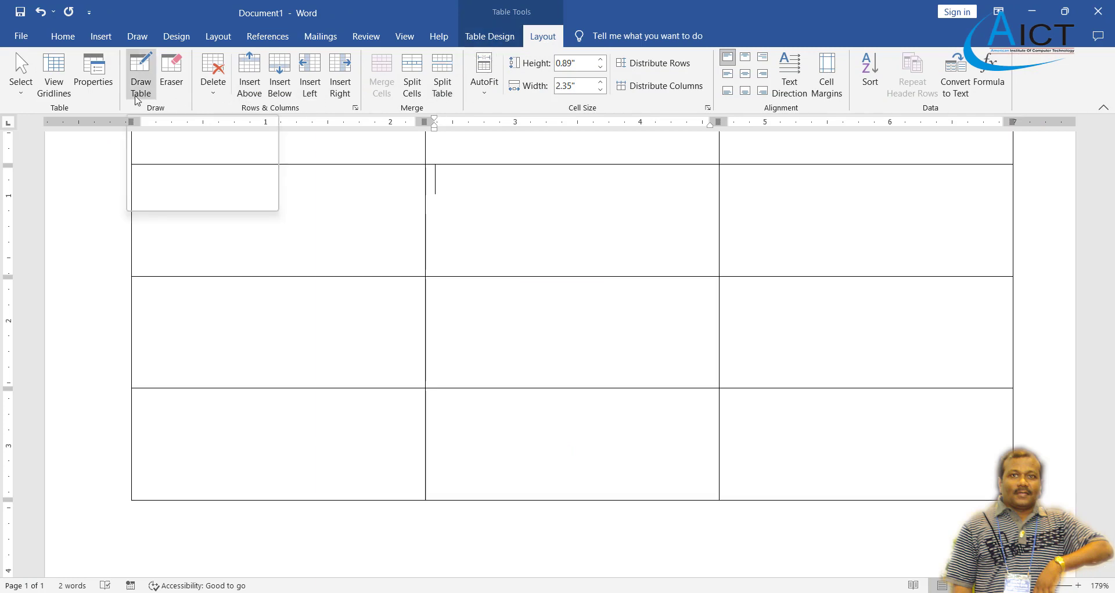
pyautogui.click(138, 99)
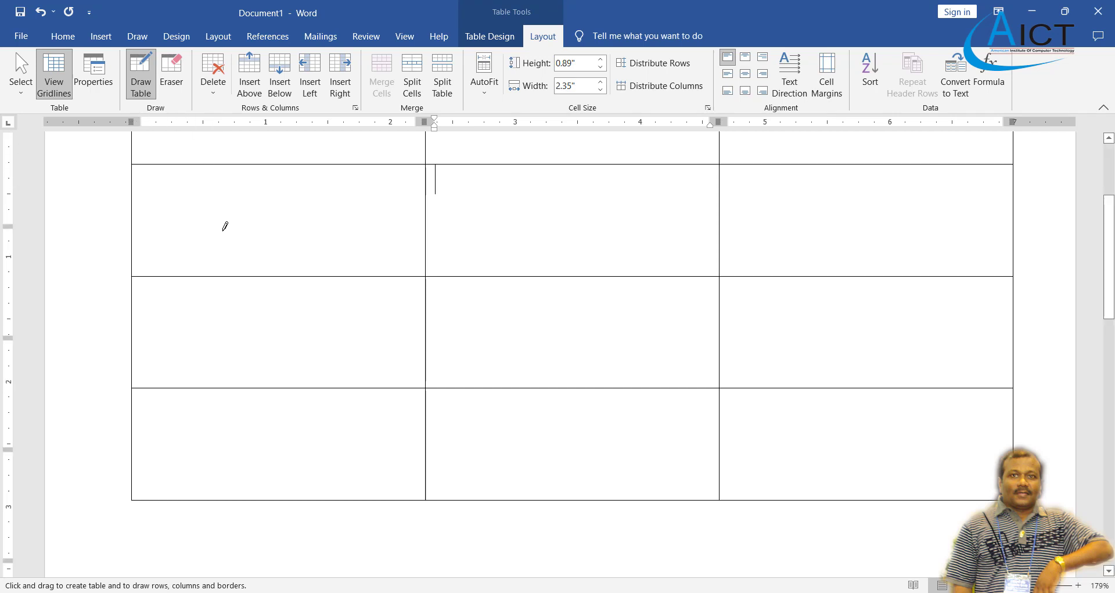
pyautogui.scroll(3, 225, 226)
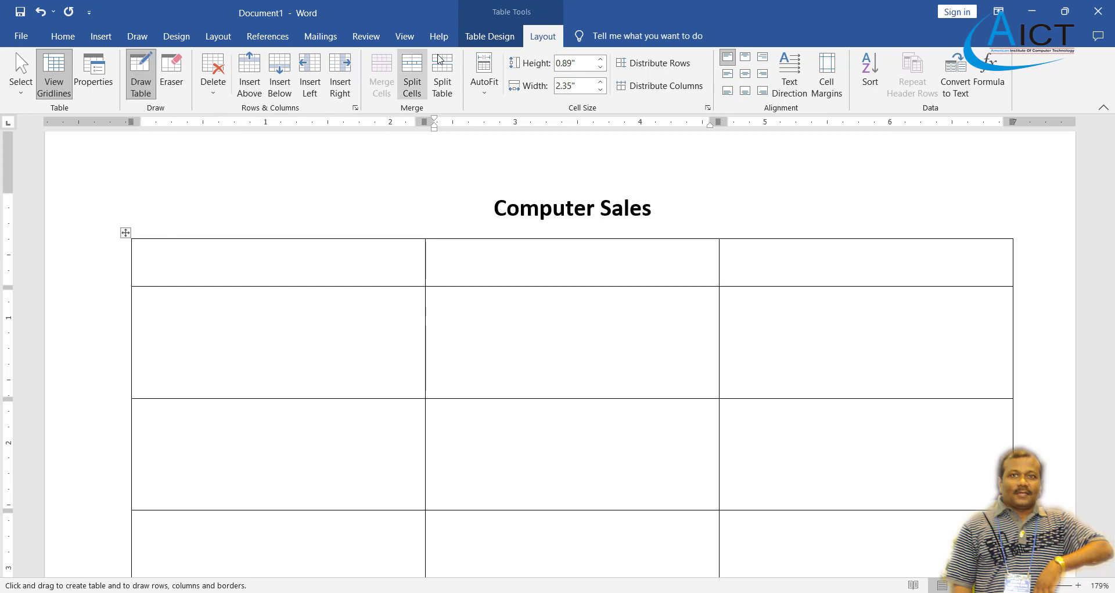
pyautogui.click(490, 36)
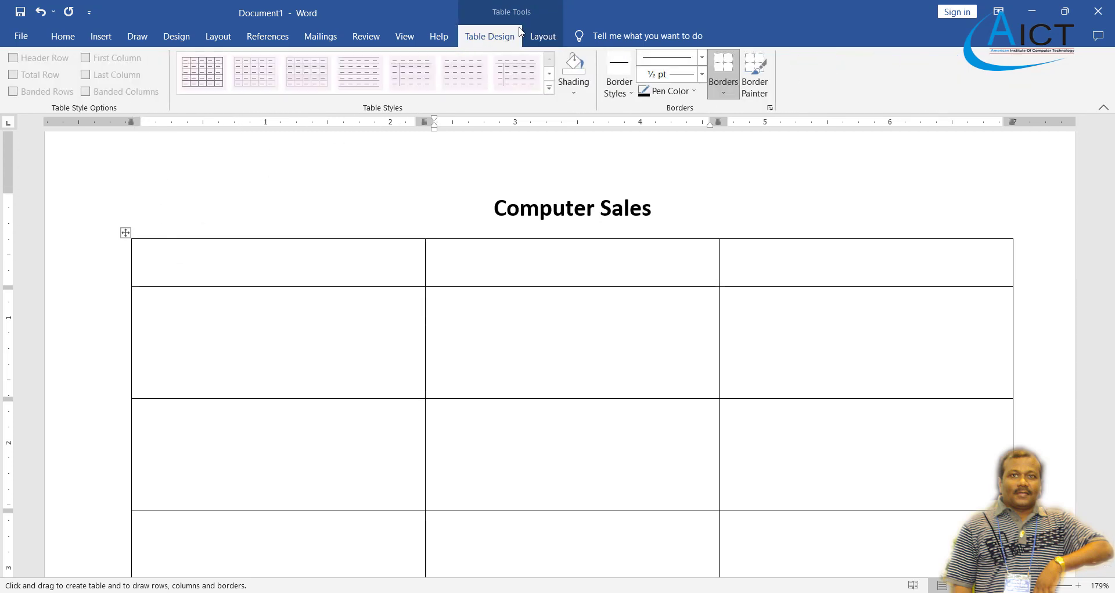
# Set the border pen to a thick 3 pt line in a custom dark red colour.
pyautogui.click(702, 56)
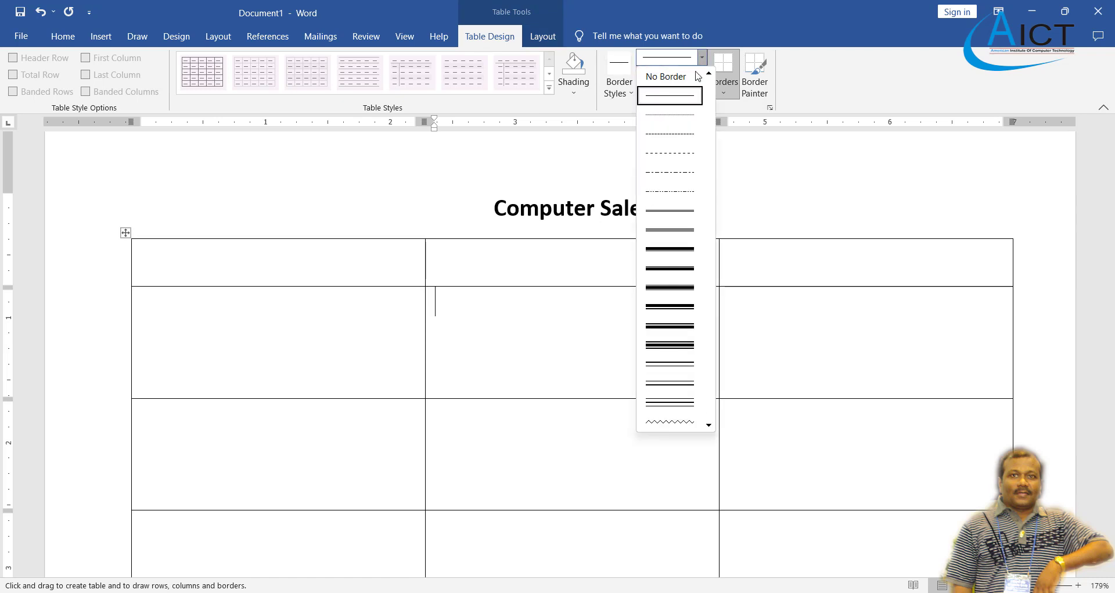
pyautogui.click(671, 250)
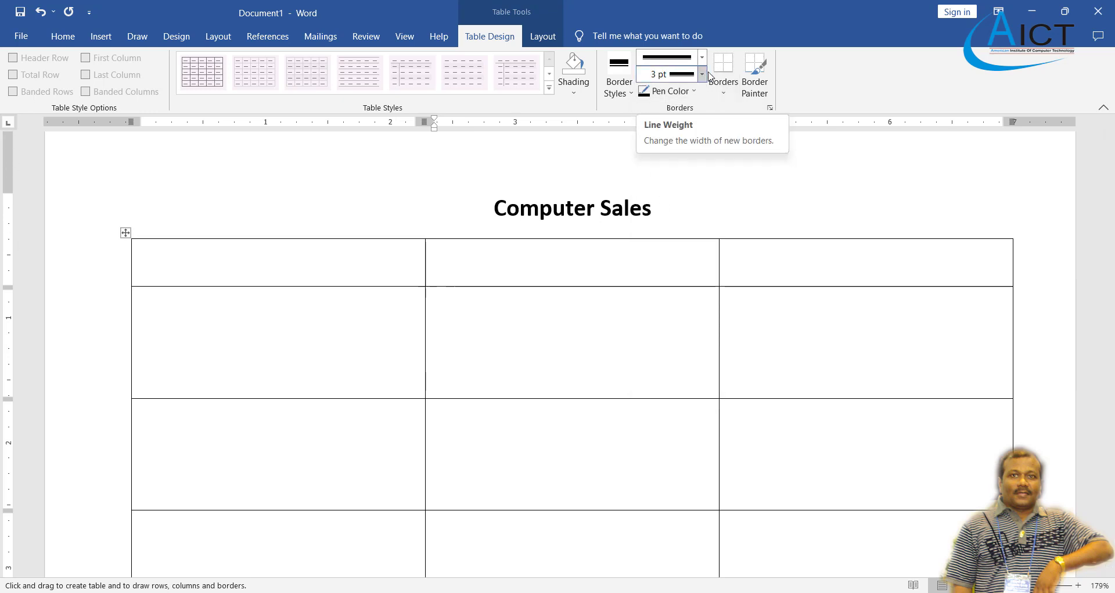
pyautogui.click(669, 95)
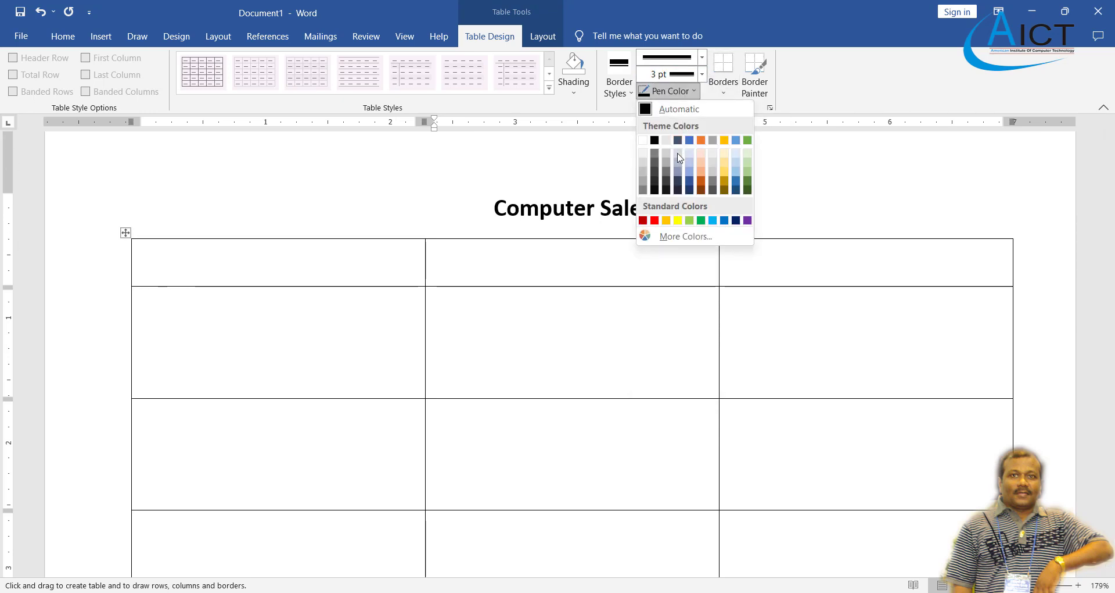
pyautogui.click(686, 236)
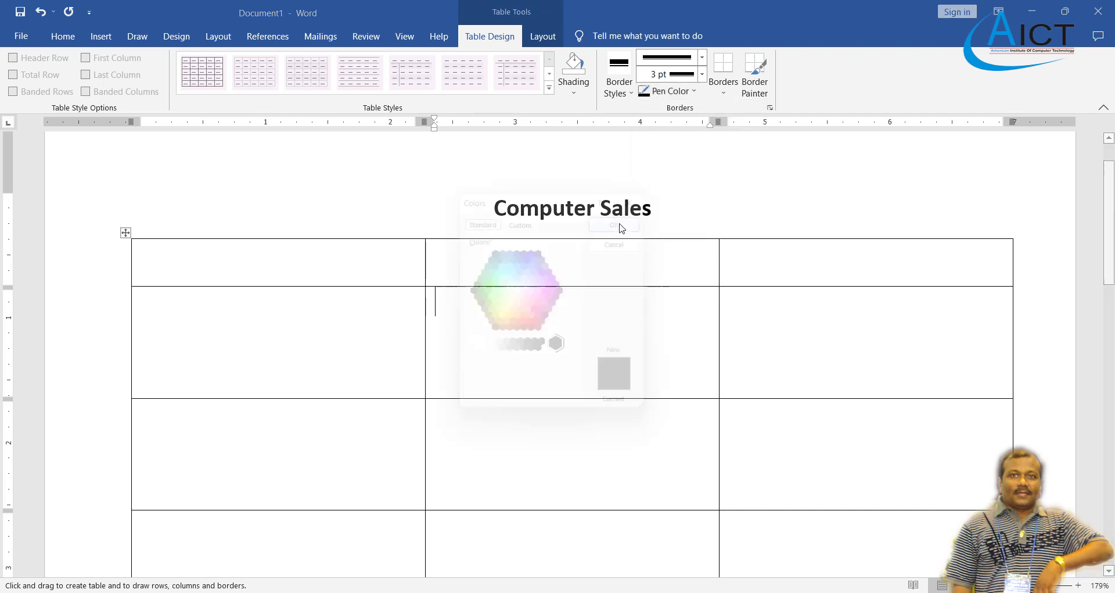
pyautogui.click(534, 304)
pyautogui.click(551, 325)
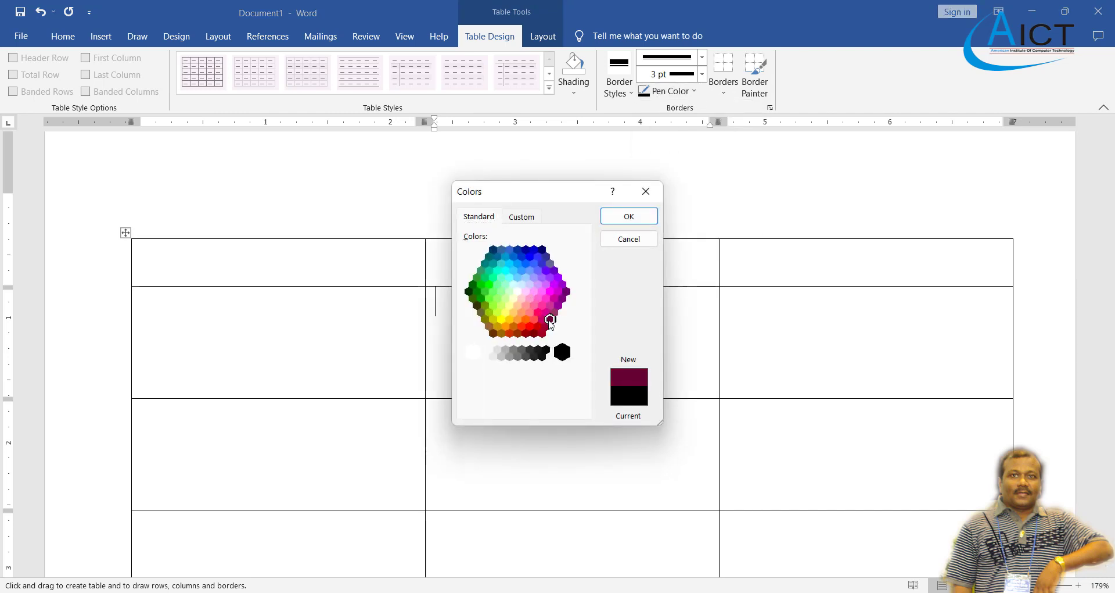
pyautogui.click(541, 327)
pyautogui.click(534, 333)
pyautogui.click(526, 333)
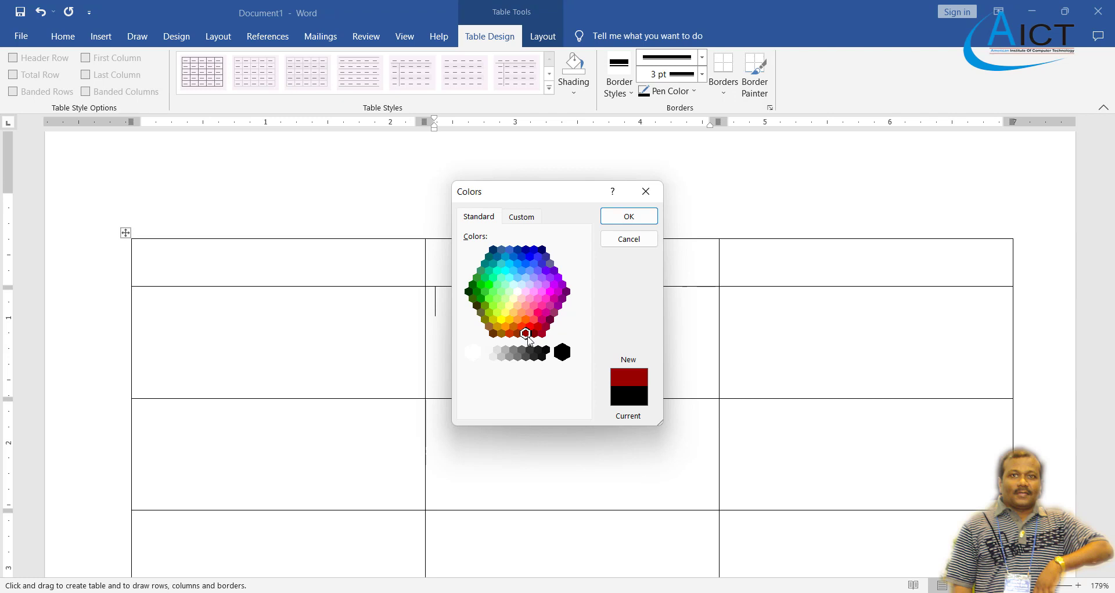
pyautogui.click(542, 327)
pyautogui.click(550, 319)
pyautogui.click(542, 326)
pyautogui.click(550, 320)
pyautogui.click(542, 326)
pyautogui.click(533, 333)
pyautogui.click(630, 216)
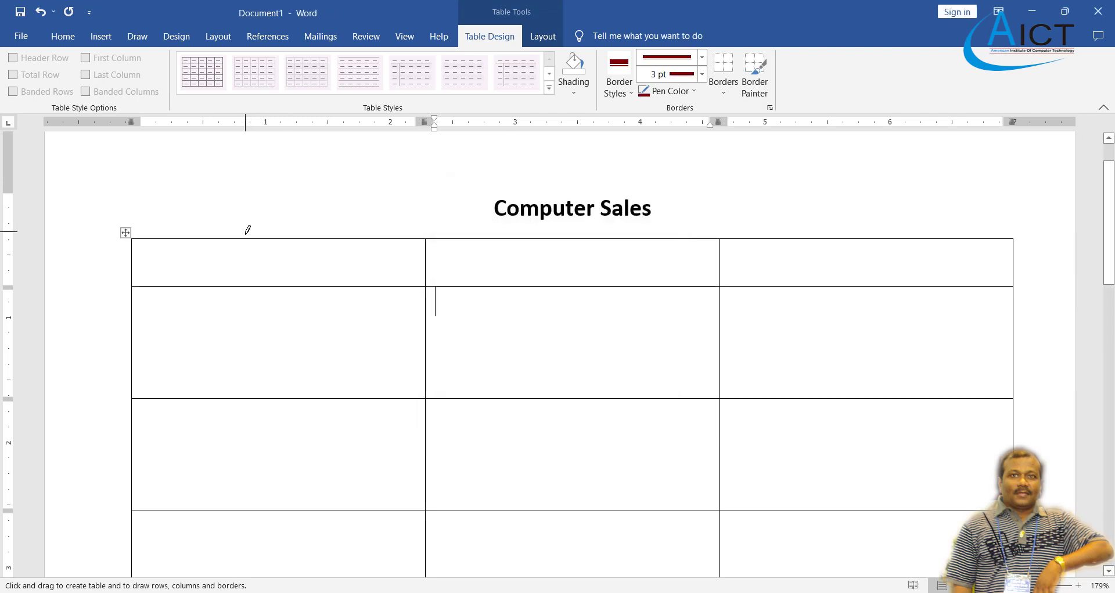
# Redraw the table's top, left and right borders as thick dark red lines.
pyautogui.moveTo(250, 234); pyautogui.dragTo(906, 234)
pyautogui.scroll(-3, 326, 212)
pyautogui.scroll(2, 209, 185)
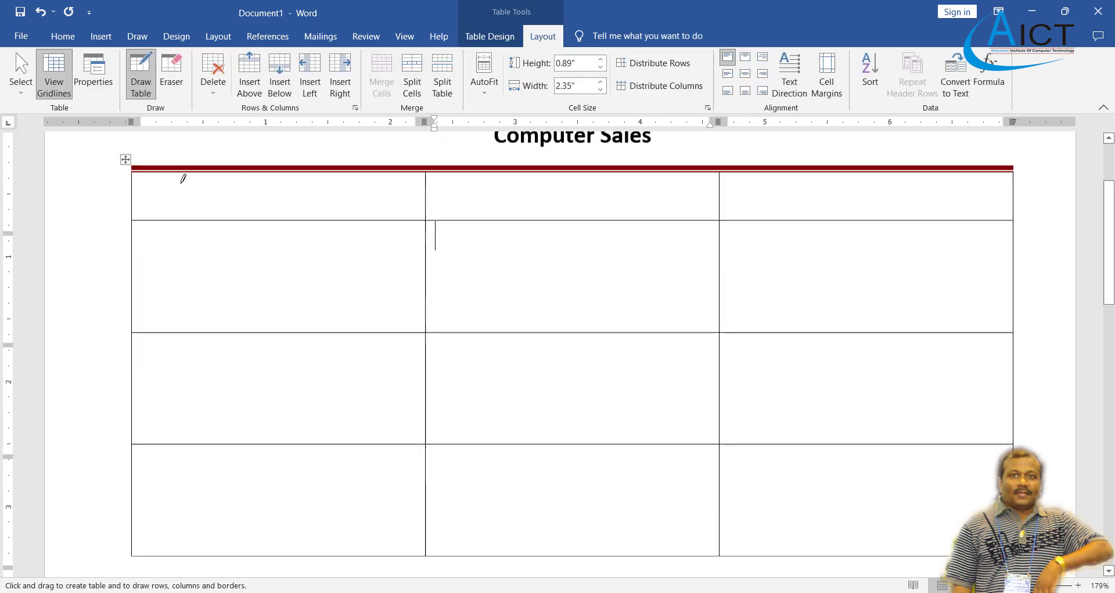
pyautogui.moveTo(135, 187); pyautogui.dragTo(134, 566)
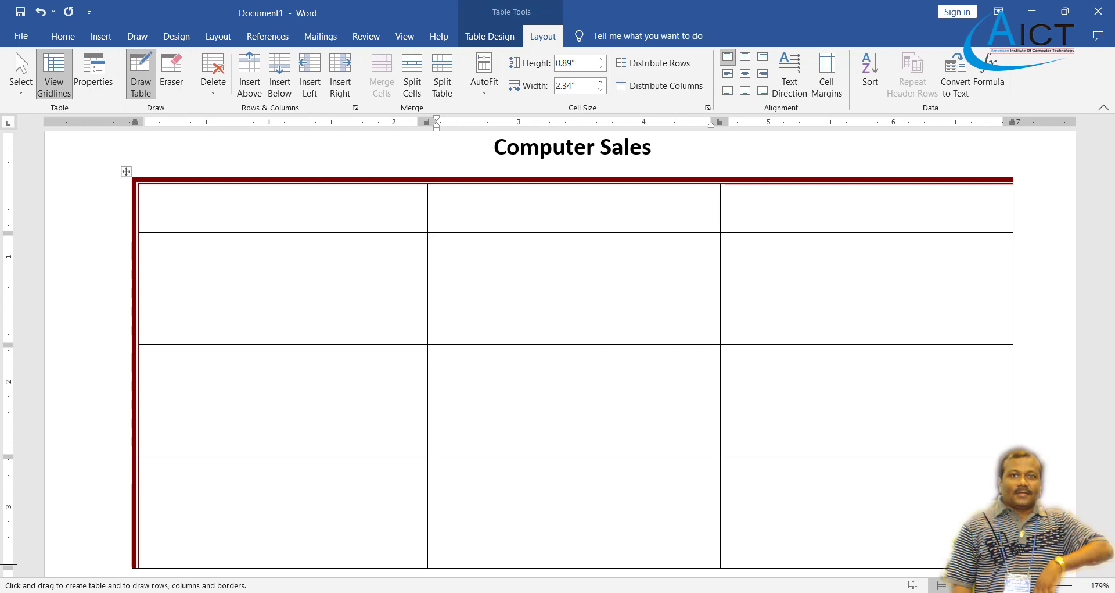
pyautogui.hotkey('alt', 'Tab')
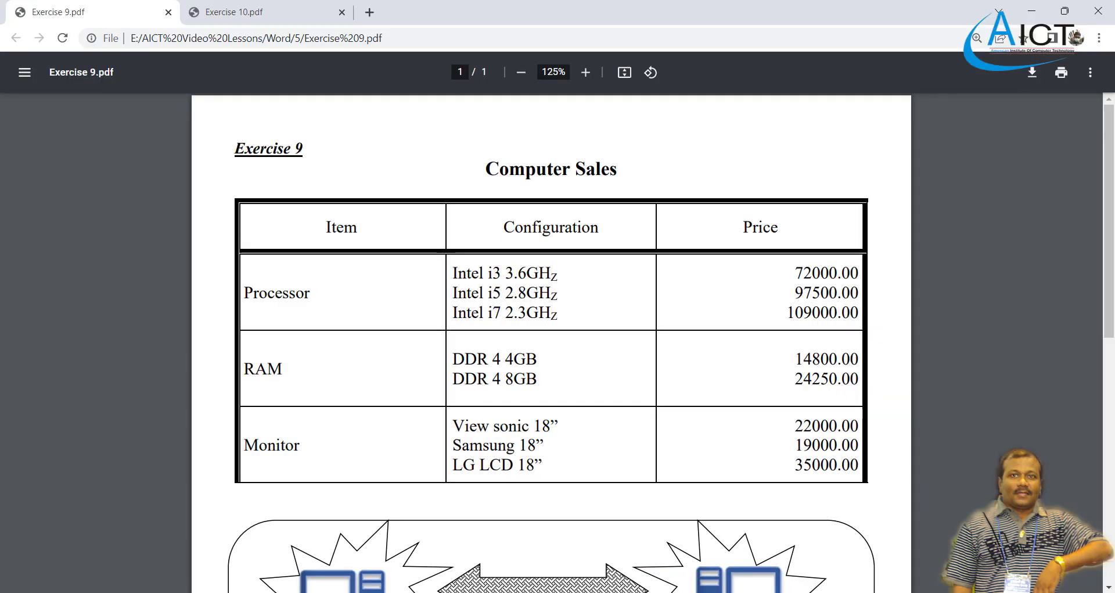
pyautogui.hotkey('alt', 'Tab')
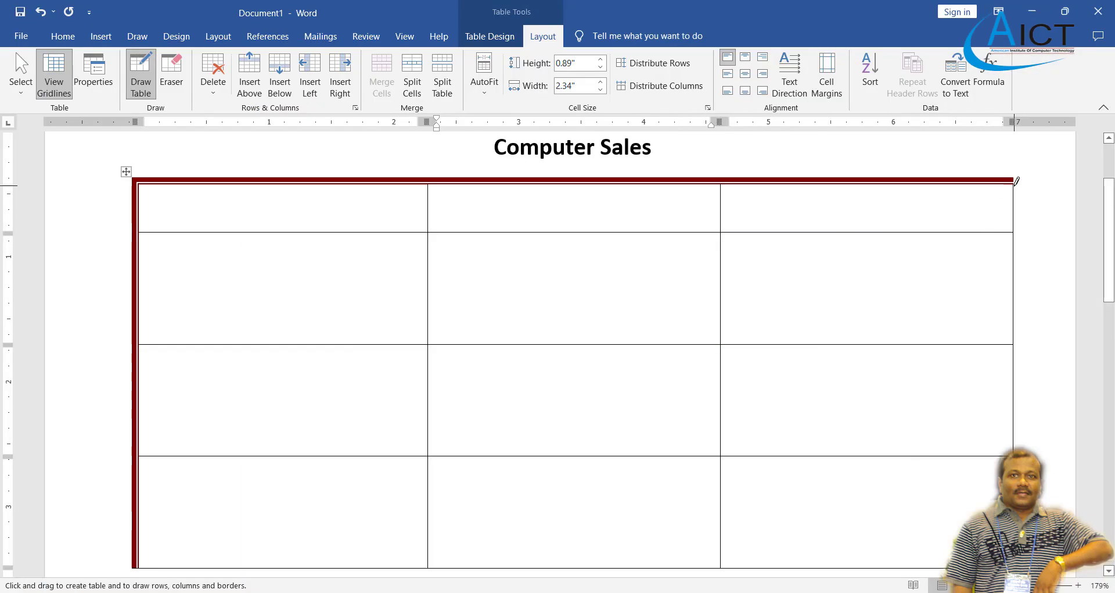
pyautogui.moveTo(1017, 182); pyautogui.dragTo(1018, 443)
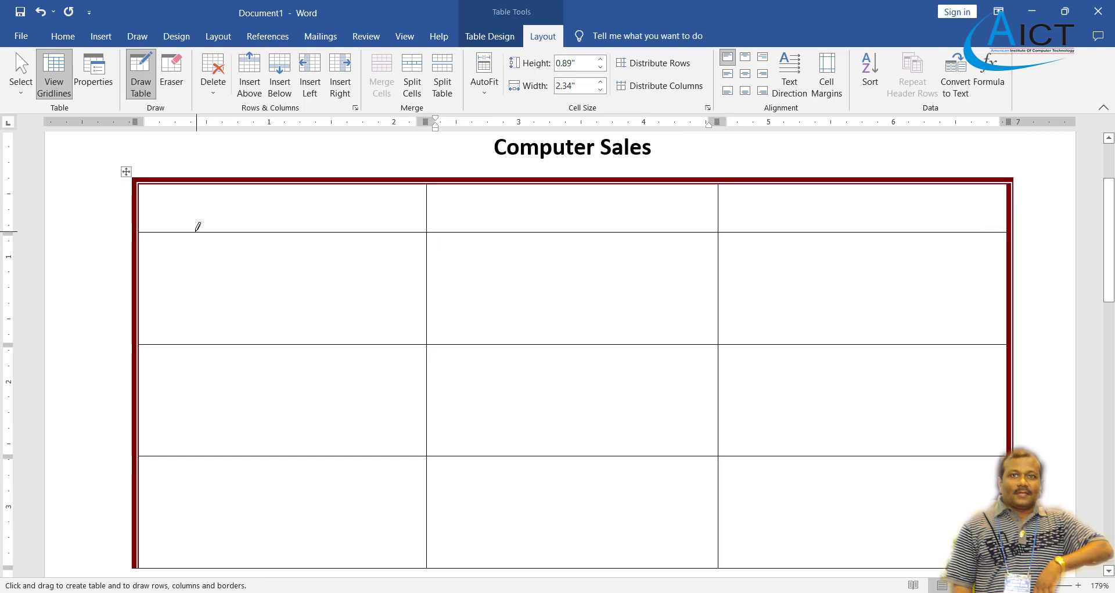
# Make the line under the header row thick dark red, then turn off Draw Table and select the cells.
pyautogui.moveTo(198, 227); pyautogui.dragTo(895, 227)
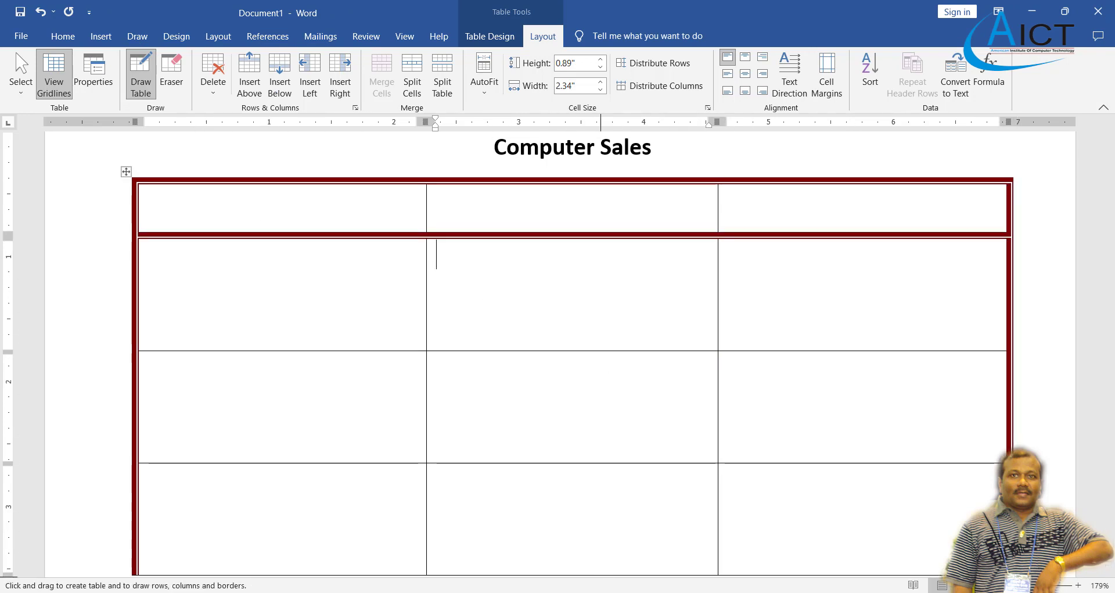
pyautogui.click(620, 592)
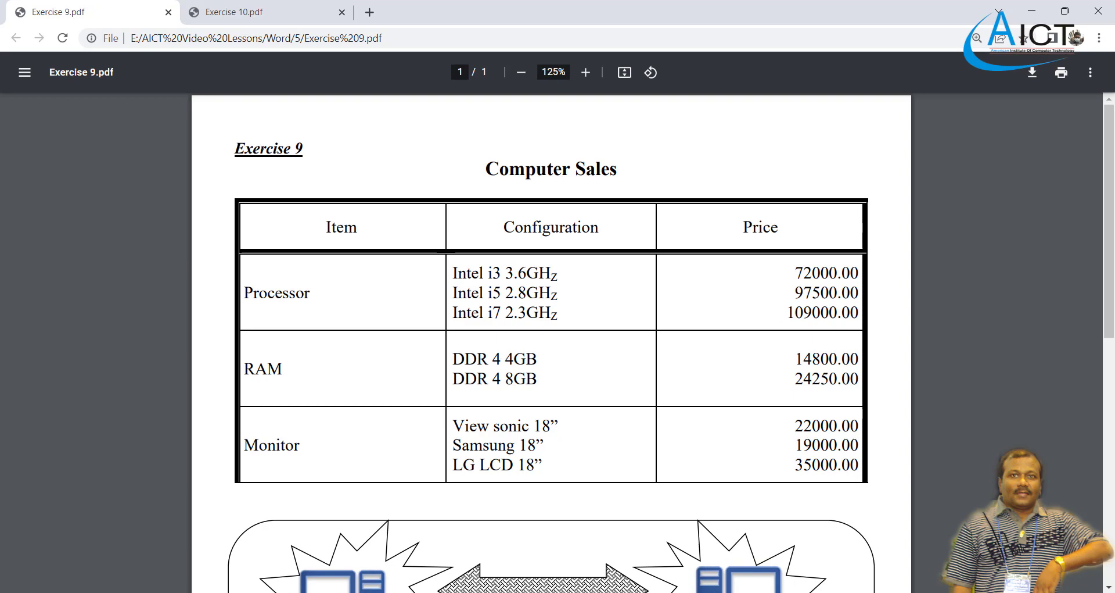
pyautogui.hotkey('alt', 'Tab')
pyautogui.scroll(-3, 401, 289)
pyautogui.scroll(3, 397, 287)
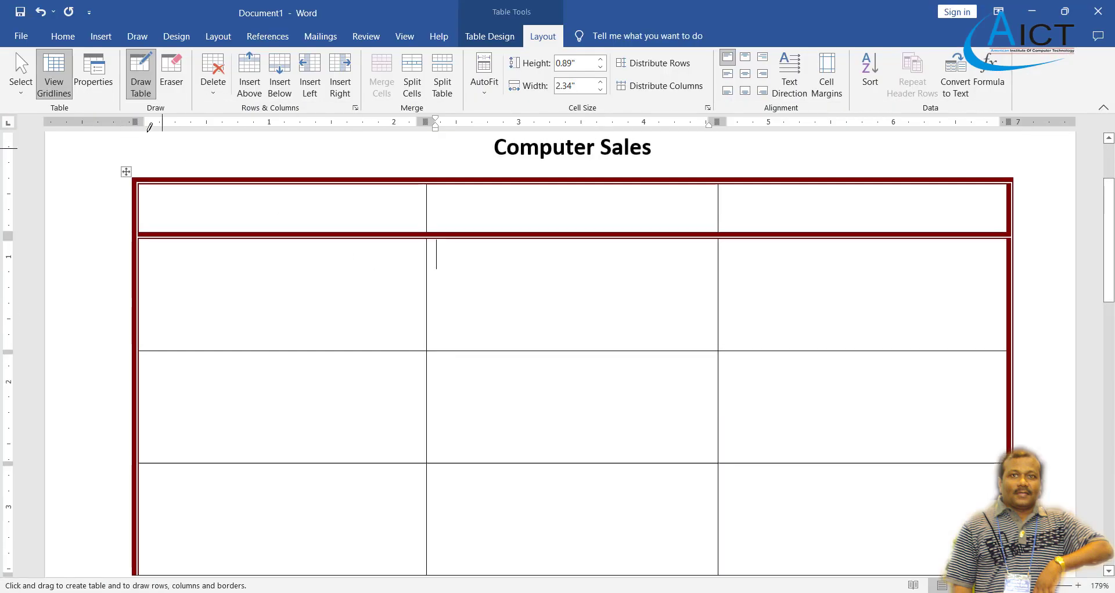
pyautogui.click(144, 75)
pyautogui.moveTo(274, 212)
pyautogui.mouseDown()
pyautogui.moveTo(642, 356)
pyautogui.moveTo(669, 352)
pyautogui.moveTo(769, 409)
pyautogui.moveTo(782, 463)
pyautogui.mouseUp()
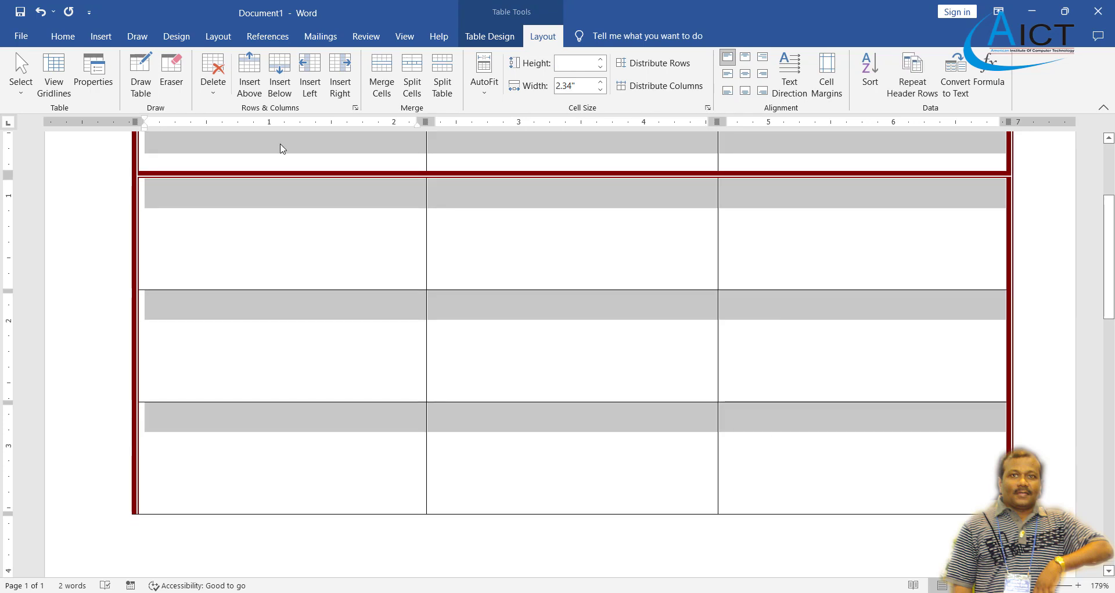
# Enter 'Item' in the first header cell.
pyautogui.click(63, 36)
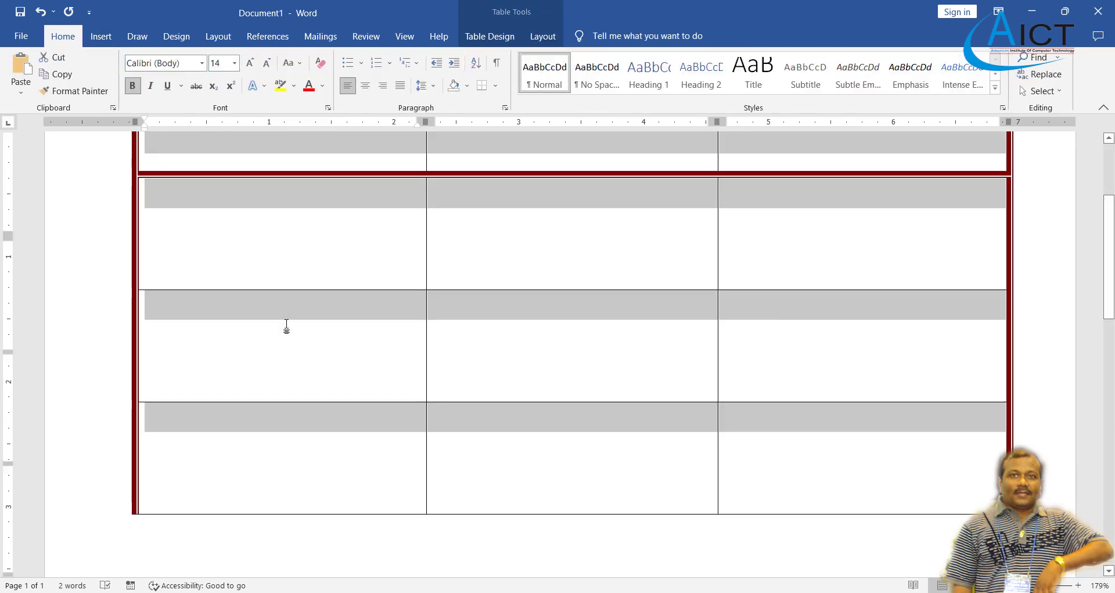
pyautogui.scroll(3, 288, 291)
pyautogui.click(296, 216)
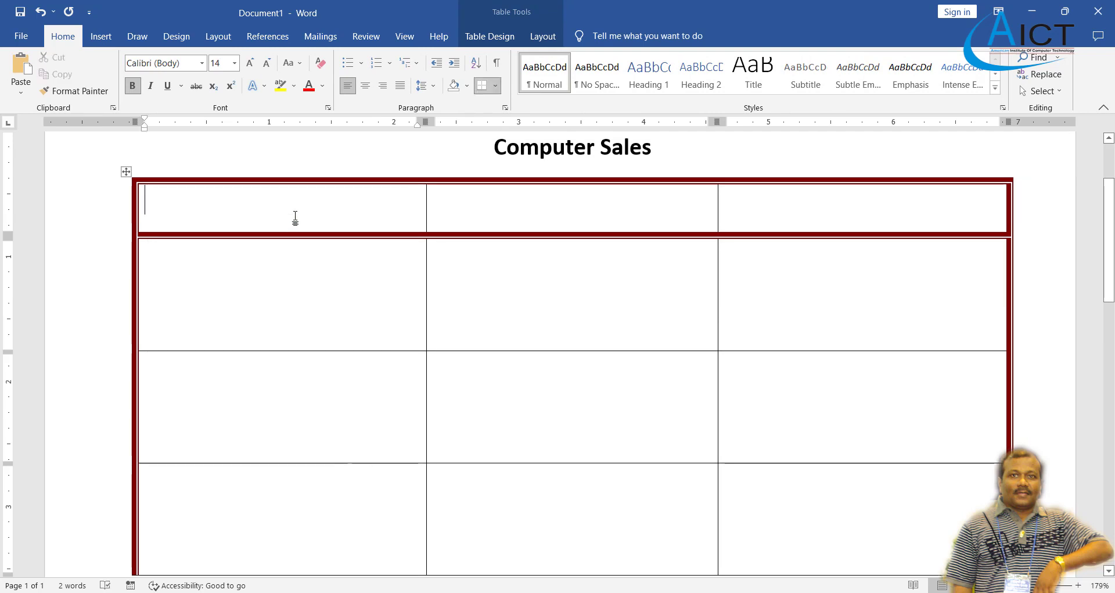
pyautogui.scroll(-6, 294, 216)
pyautogui.hotkey('alt', 'Tab')
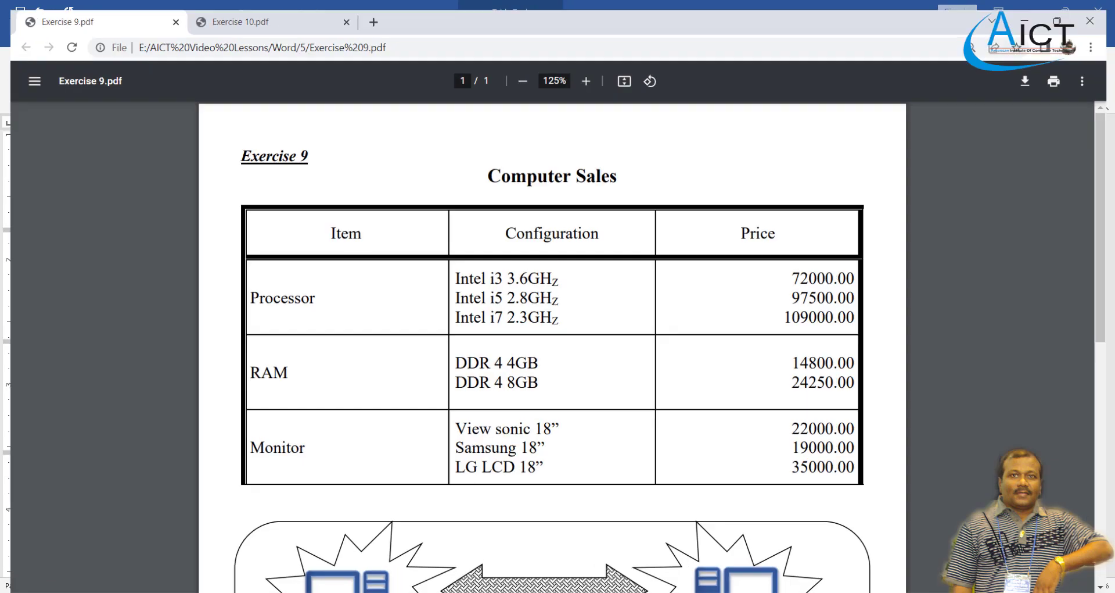
pyautogui.hotkey('alt', 'Tab')
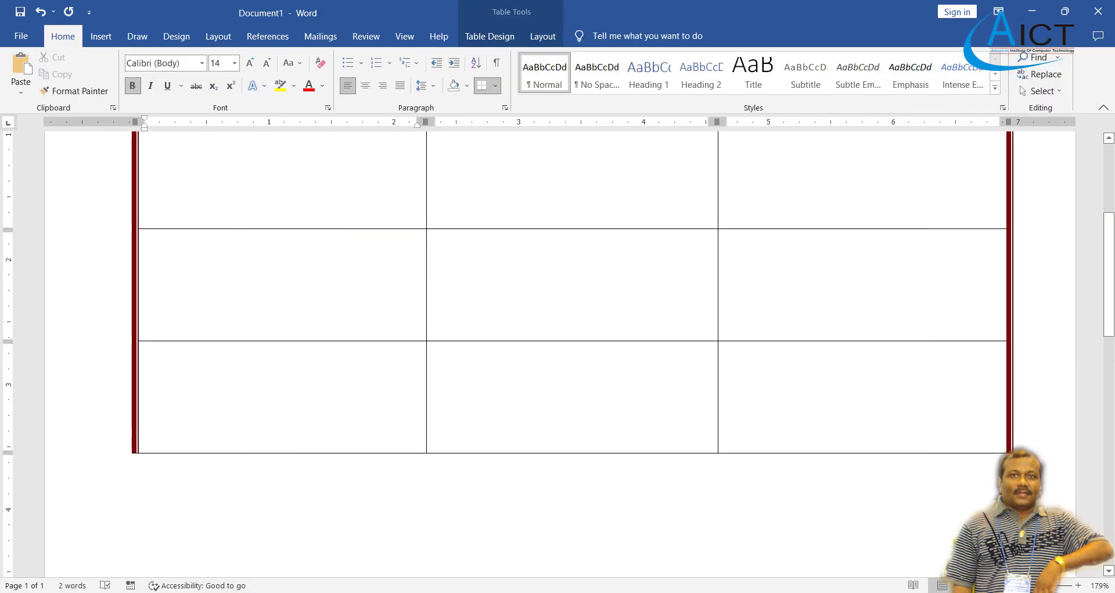
pyautogui.scroll(6, 448, 393)
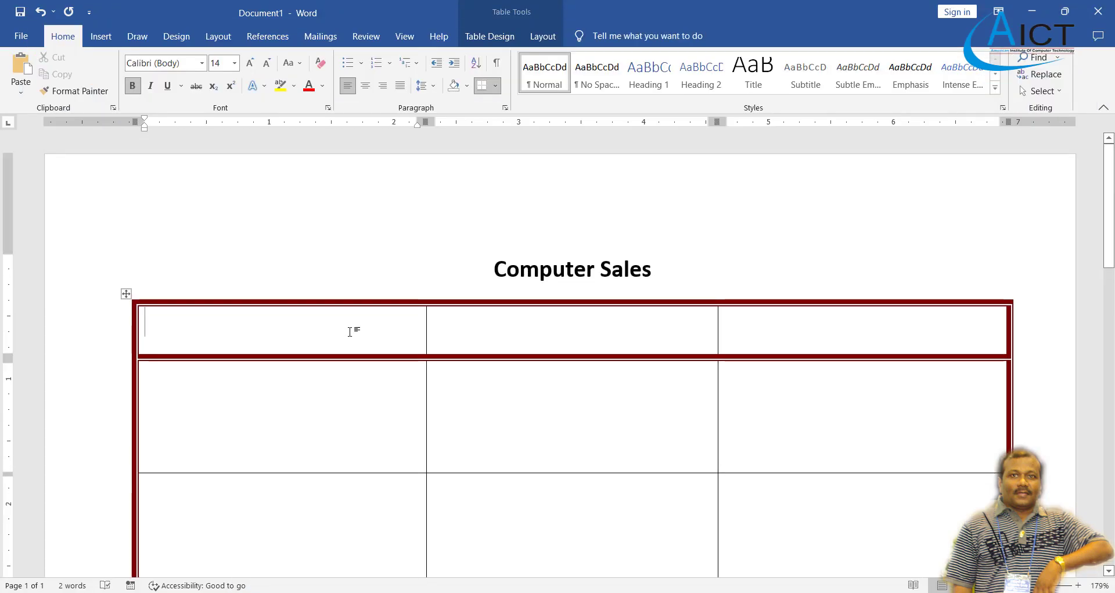
pyautogui.write('Item')
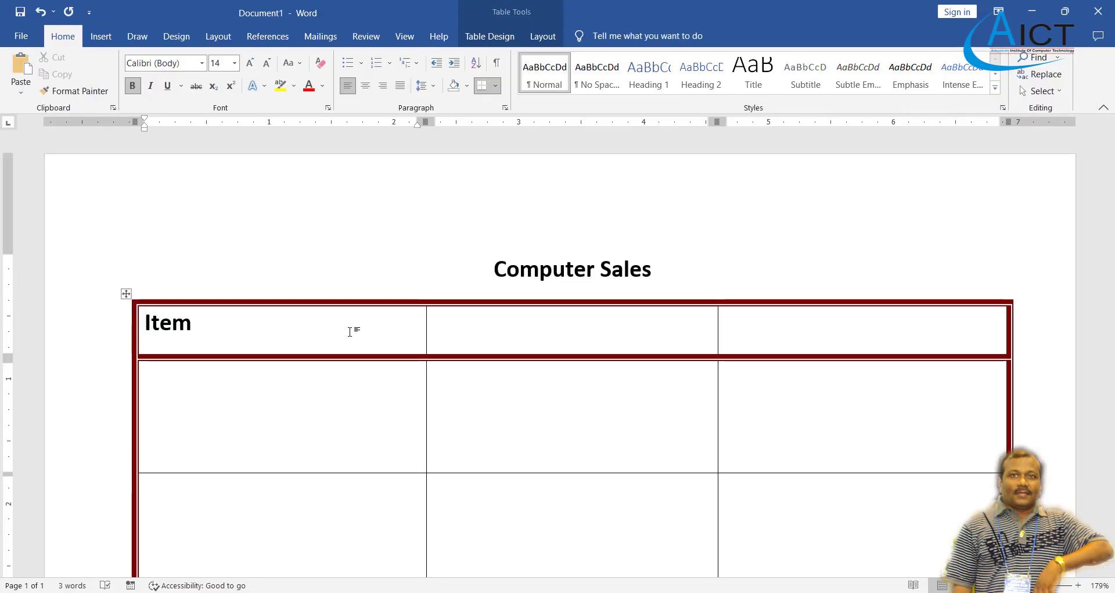
# Fill the other header cells with 'Configuration' and 'Price', fixing the misspelling.
pyautogui.click(603, 333)
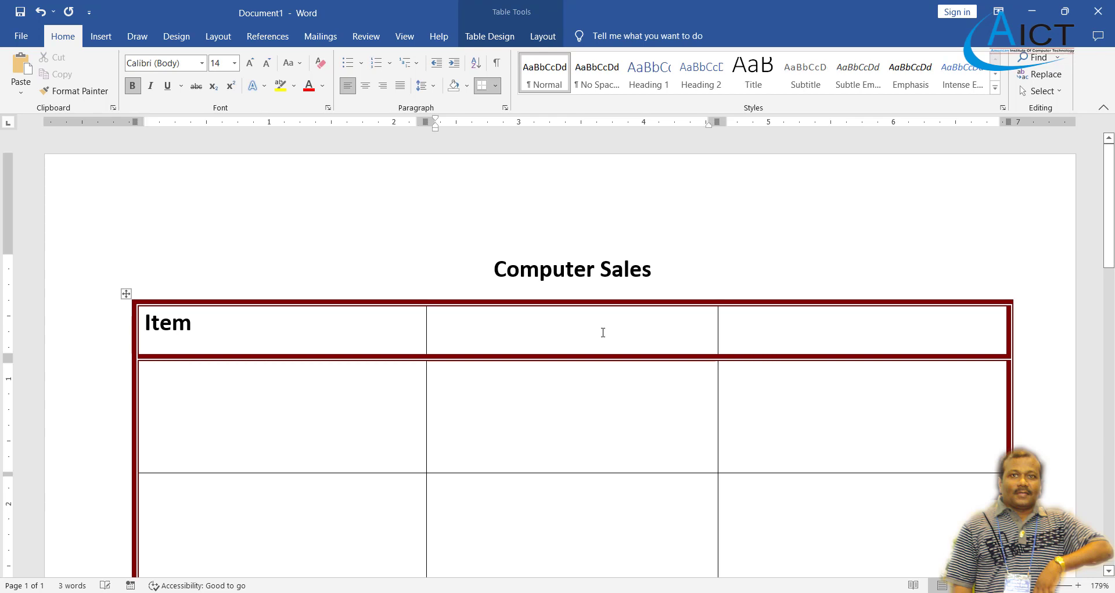
pyautogui.write('Confi')
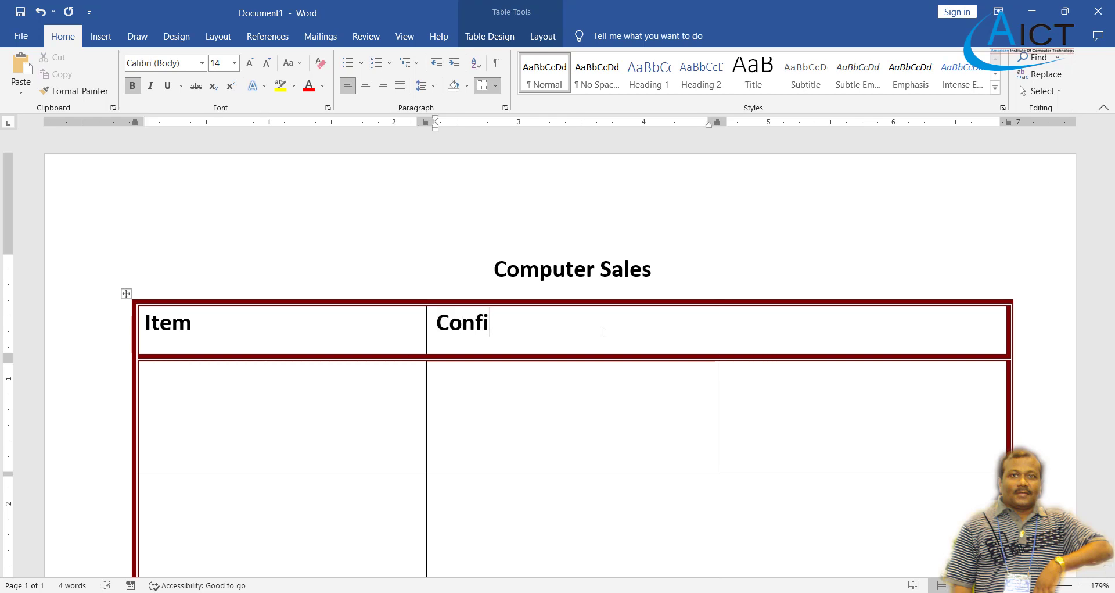
pyautogui.write('gration')
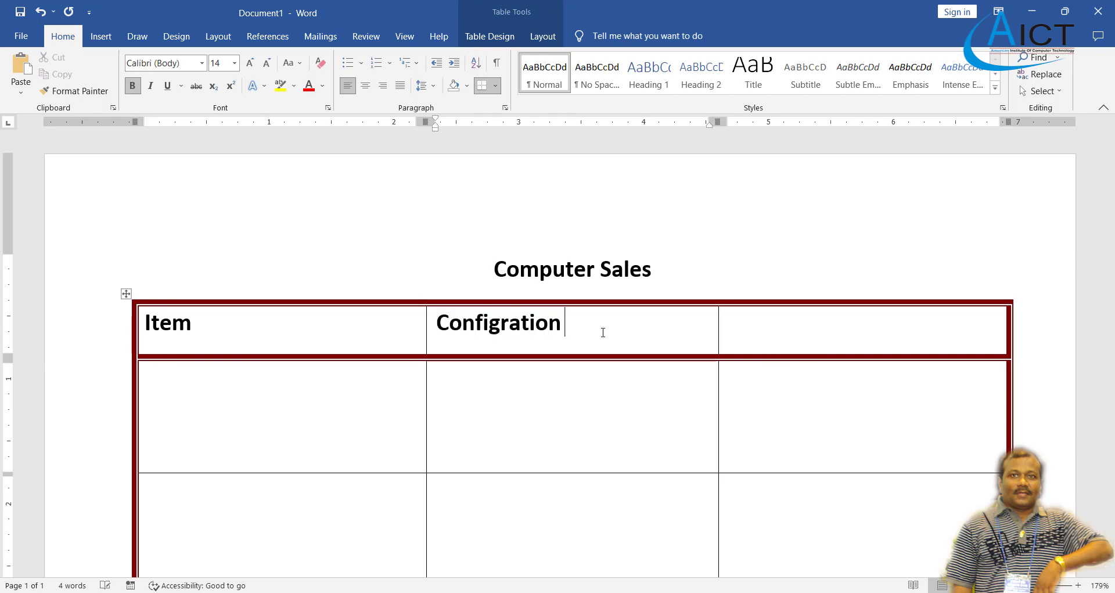
pyautogui.click(875, 330)
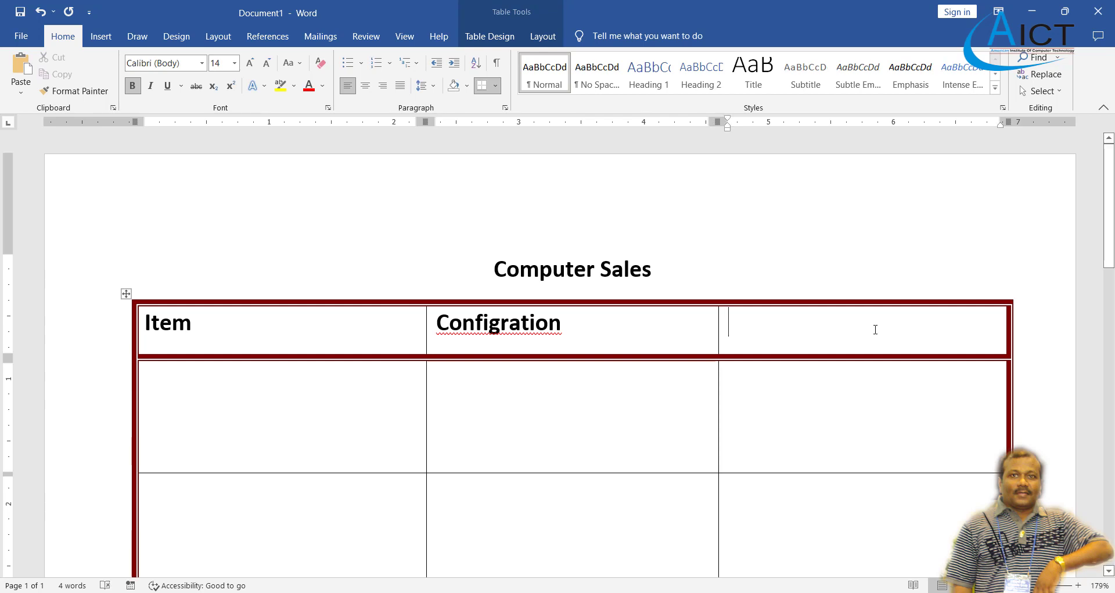
pyautogui.write('Price')
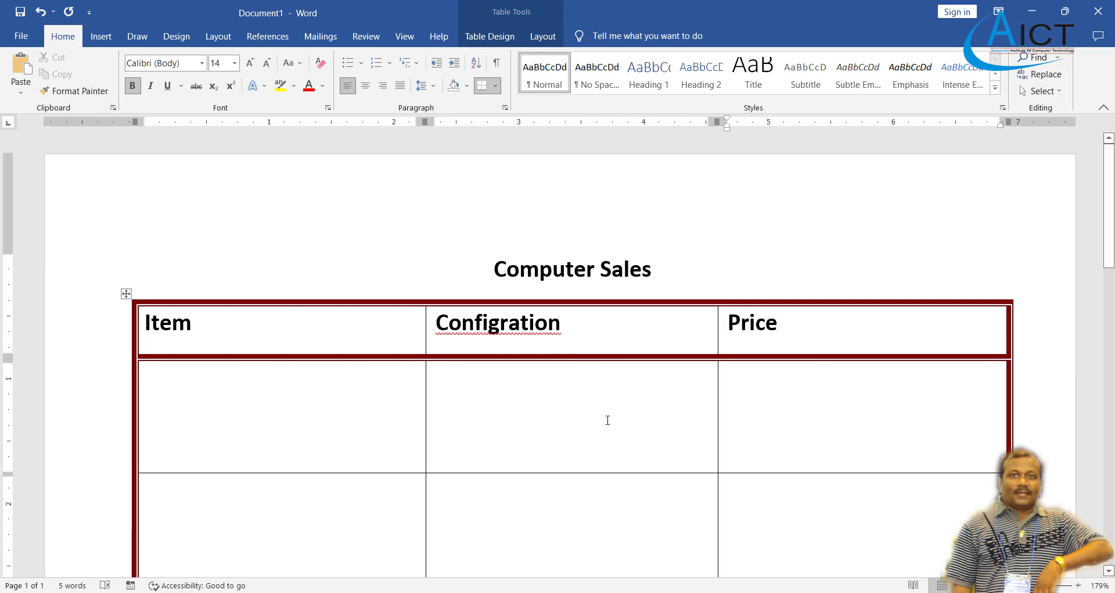
pyautogui.rightClick(521, 326)
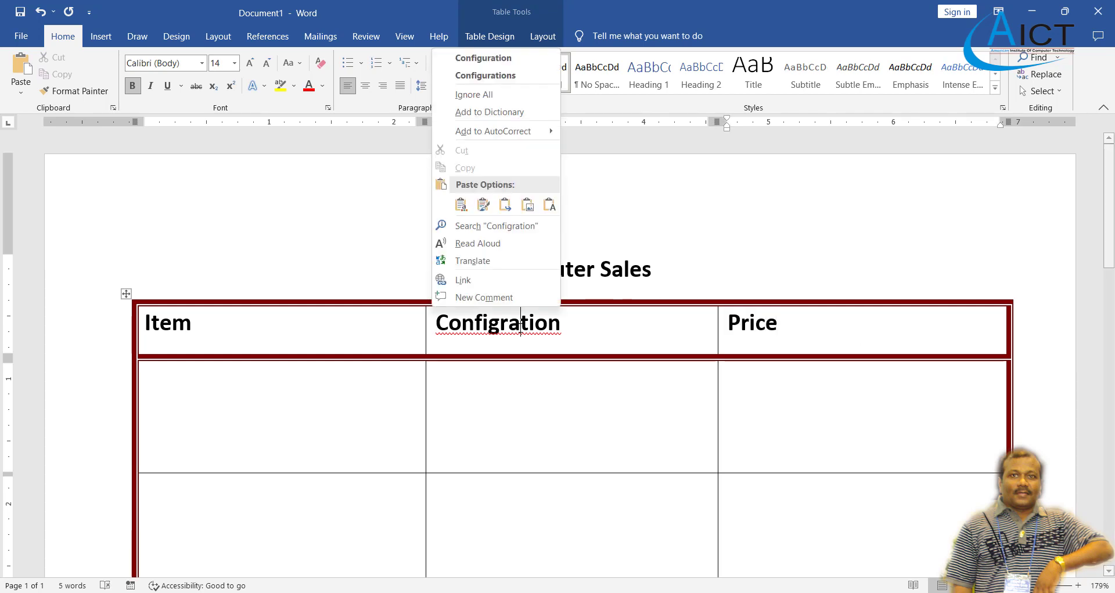
pyautogui.click(515, 58)
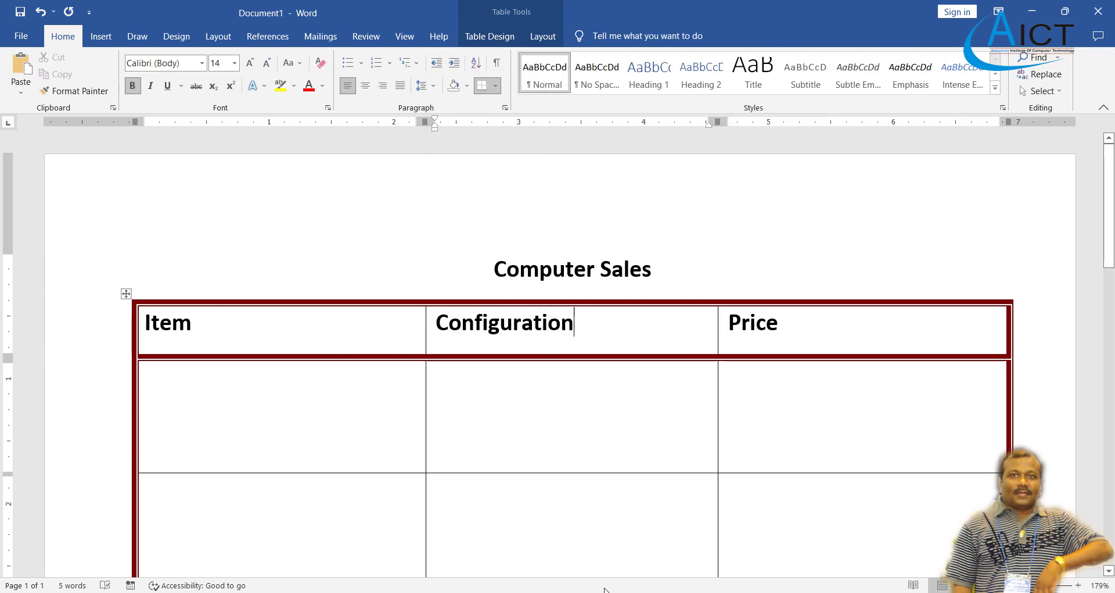
# Type 'Processor' unbolded in the first data cell under Item.
pyautogui.hotkey('alt', 'Tab')
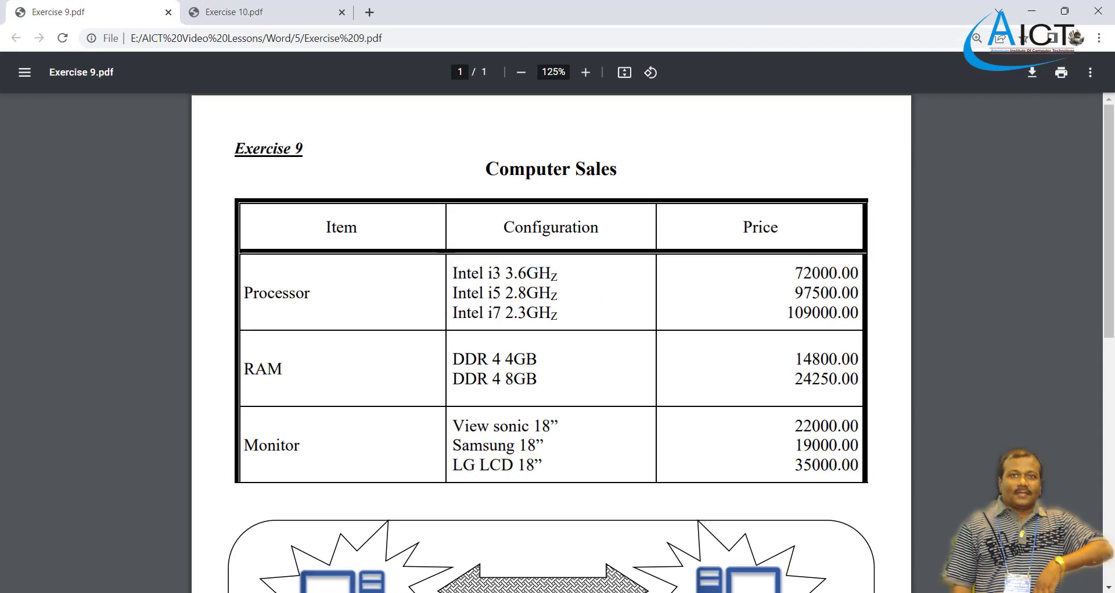
pyautogui.hotkey('alt', 'Tab')
pyautogui.scroll(-1, 436, 385)
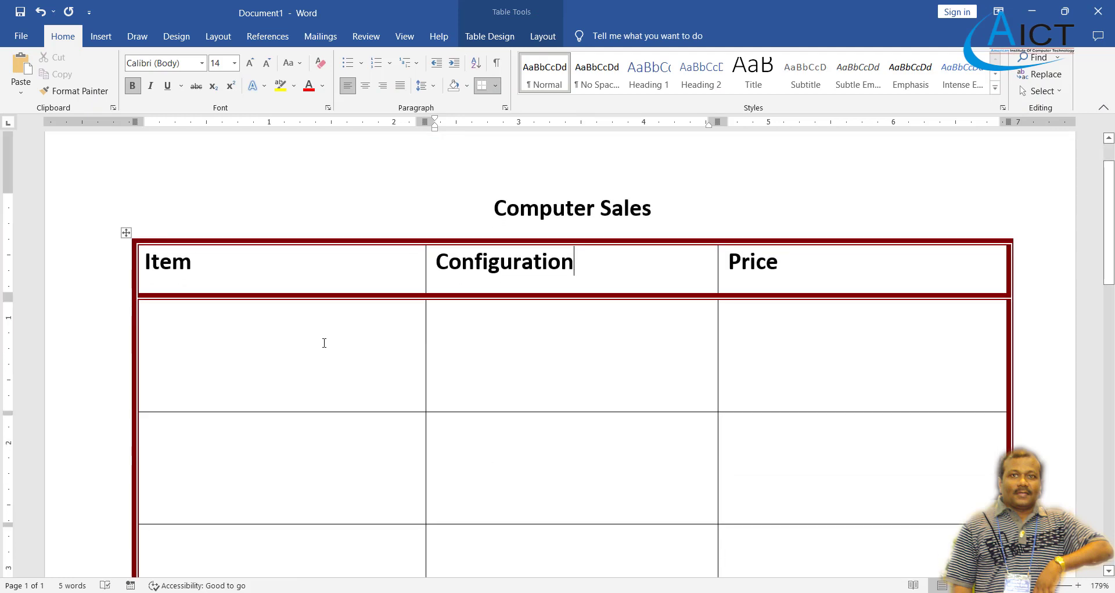
pyautogui.click(244, 307)
pyautogui.hotkey('ctrl', 'b')
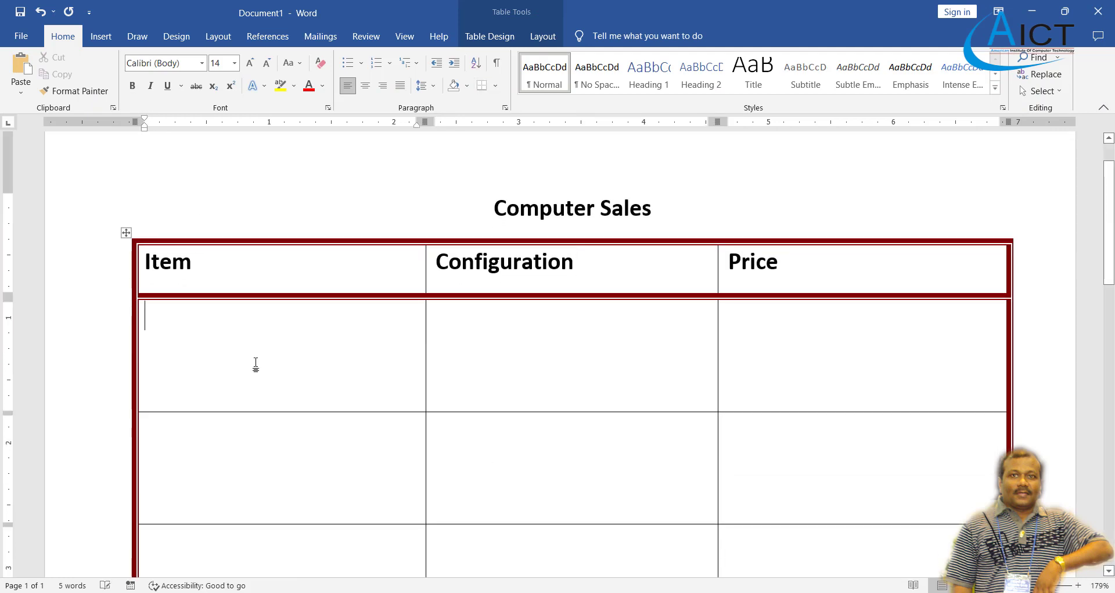
pyautogui.write('Pro')
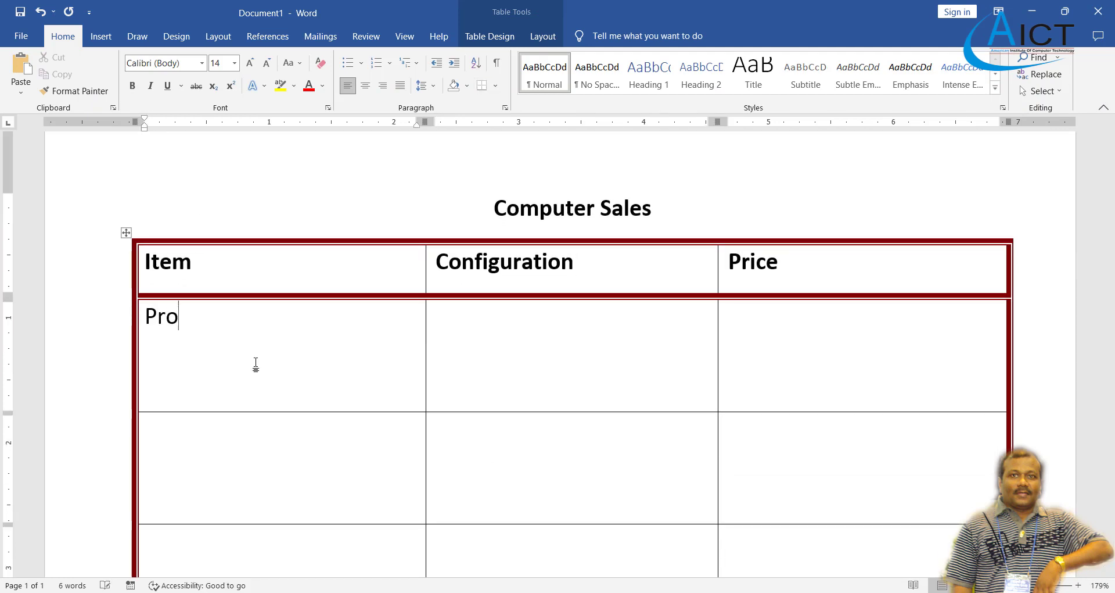
pyautogui.write('cessor')
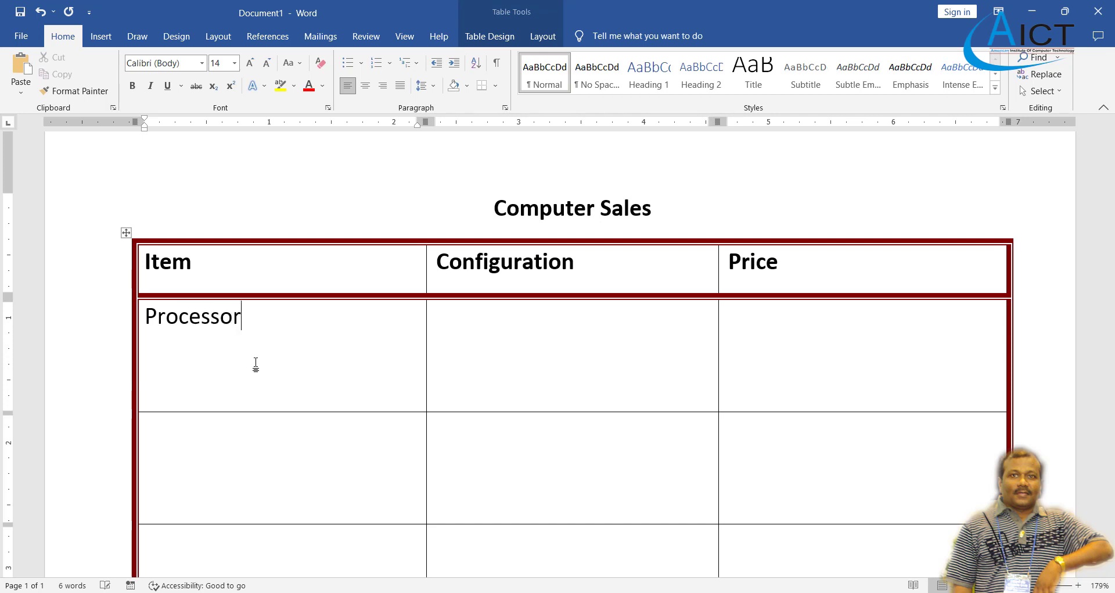
# Start the Configuration cell with 'Intel' and remove bold from the remaining data cells.
pyautogui.click(465, 351)
pyautogui.scroll(-1, 505, 416)
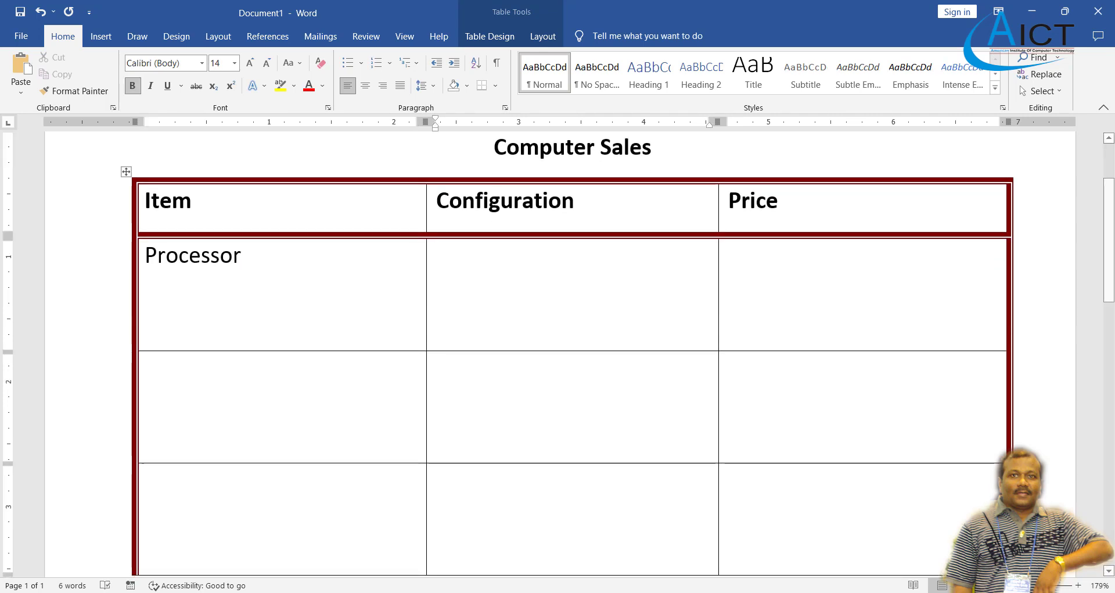
pyautogui.hotkey('alt', 'Tab')
pyautogui.hotkey('alt', 'Tab')
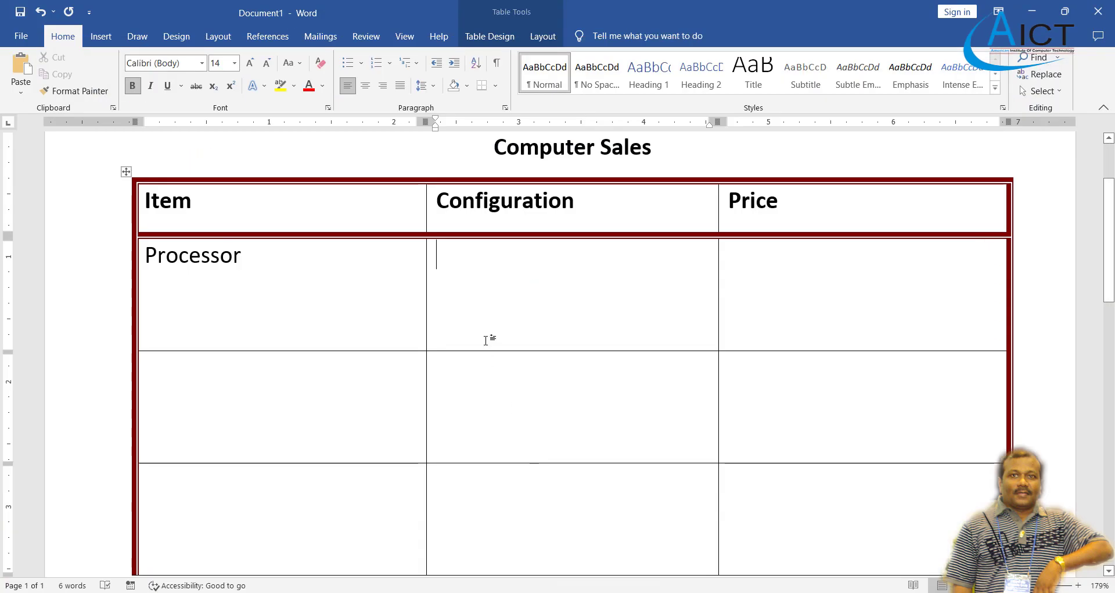
pyautogui.write('Inte')
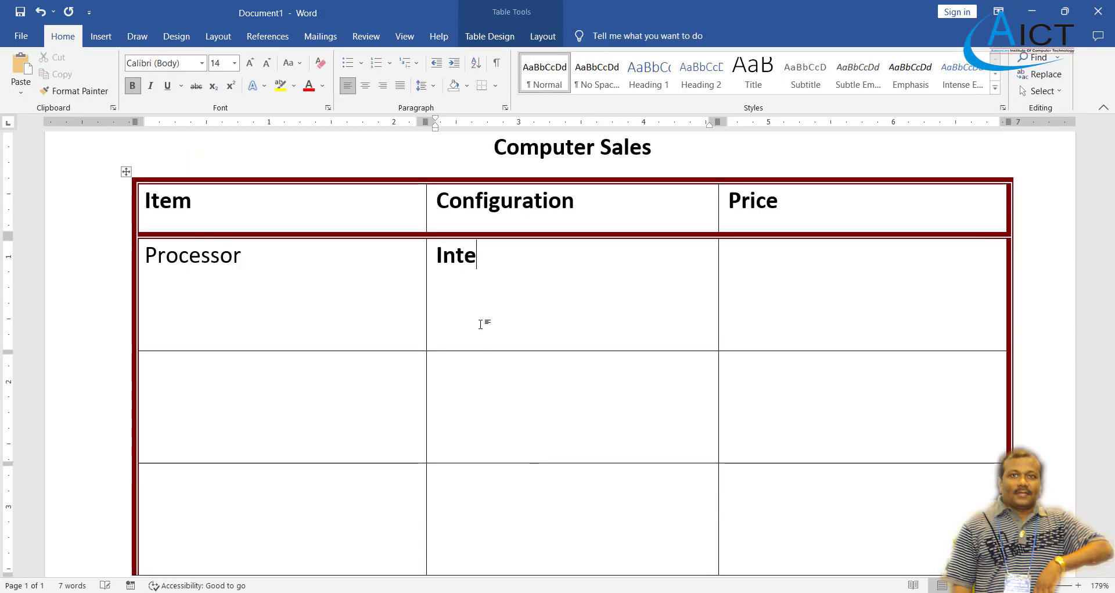
pyautogui.write('l')
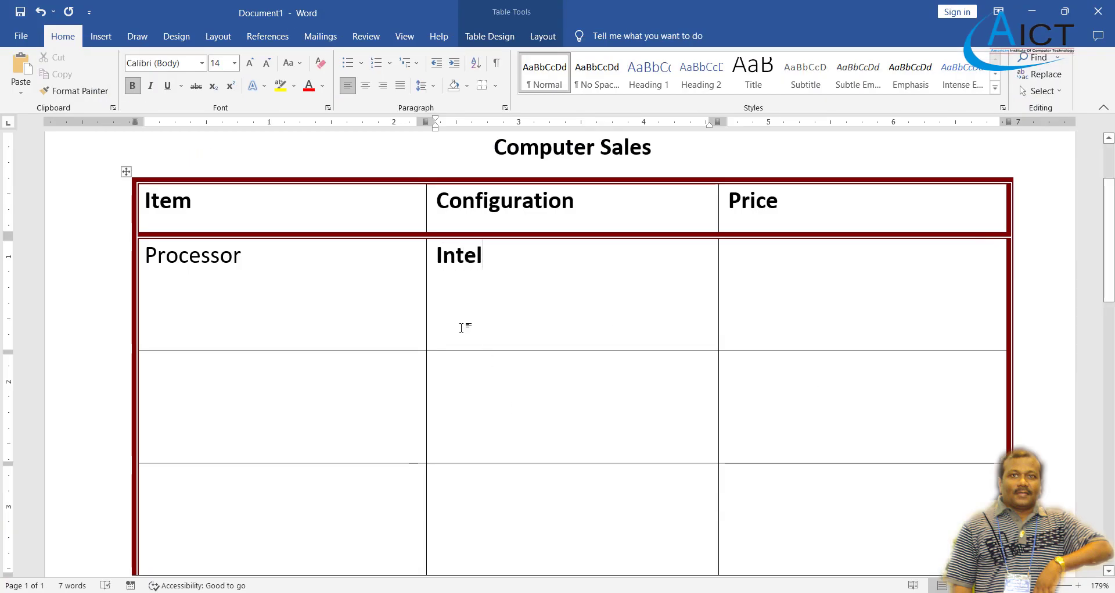
pyautogui.moveTo(495, 274)
pyautogui.mouseDown()
pyautogui.moveTo(779, 543)
pyautogui.moveTo(802, 517)
pyautogui.mouseUp()
pyautogui.click(136, 92)
pyautogui.moveTo(277, 374); pyautogui.dragTo(281, 496)
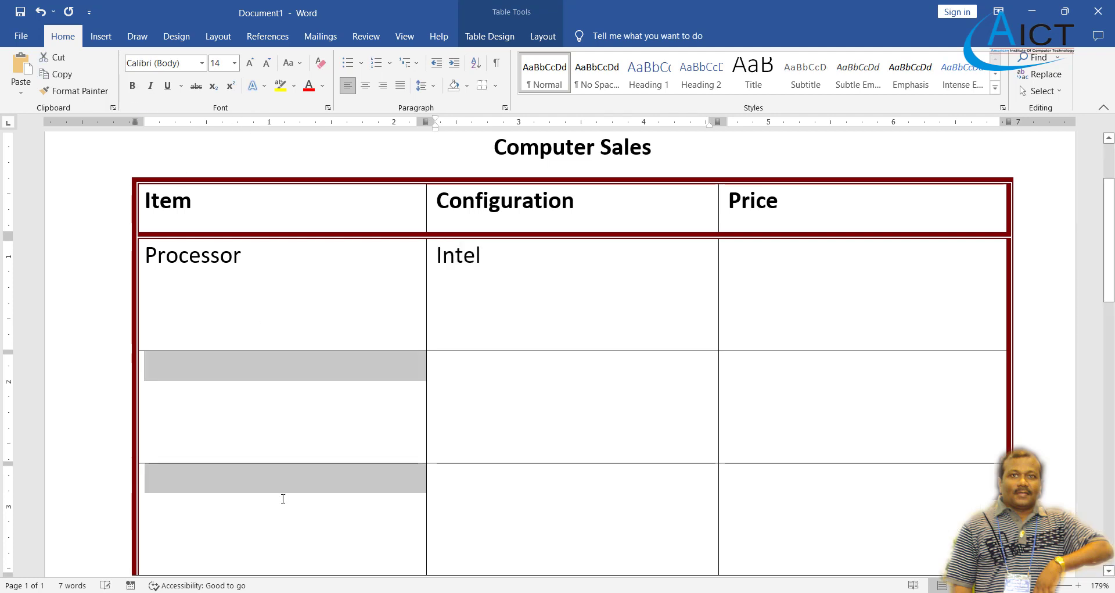
pyautogui.click(510, 256)
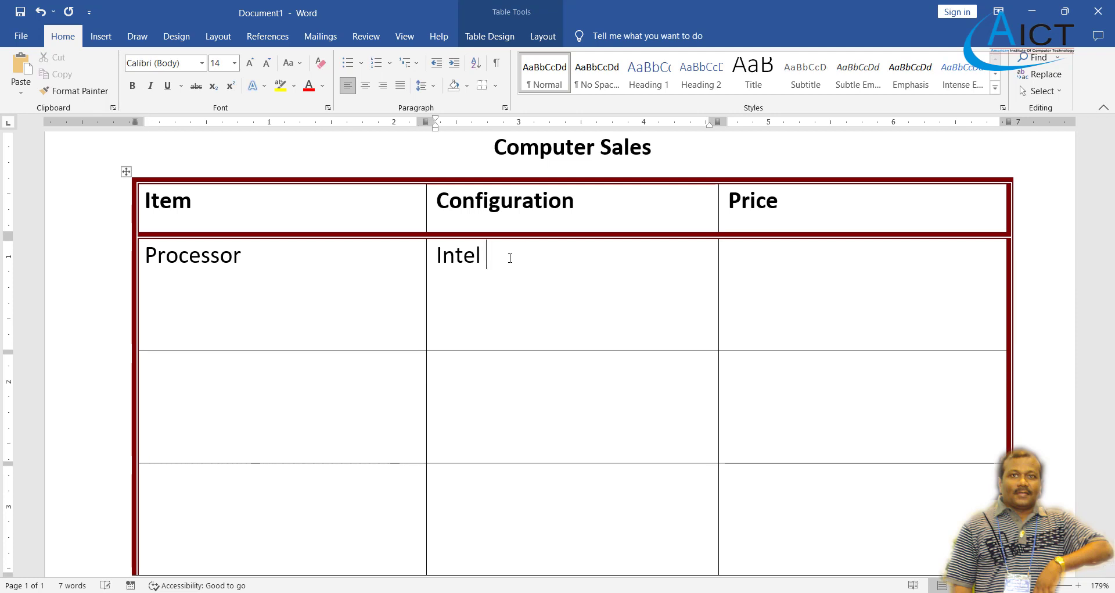
# List Intel i3, Intel i5 and Intel i6 on separate lines in the Configuration cell.
pyautogui.write('I3')
pyautogui.press('BackSpace')
pyautogui.press('BackSpace')
pyautogui.write('i3')
pyautogui.press('Return')
pyautogui.write('Intel')
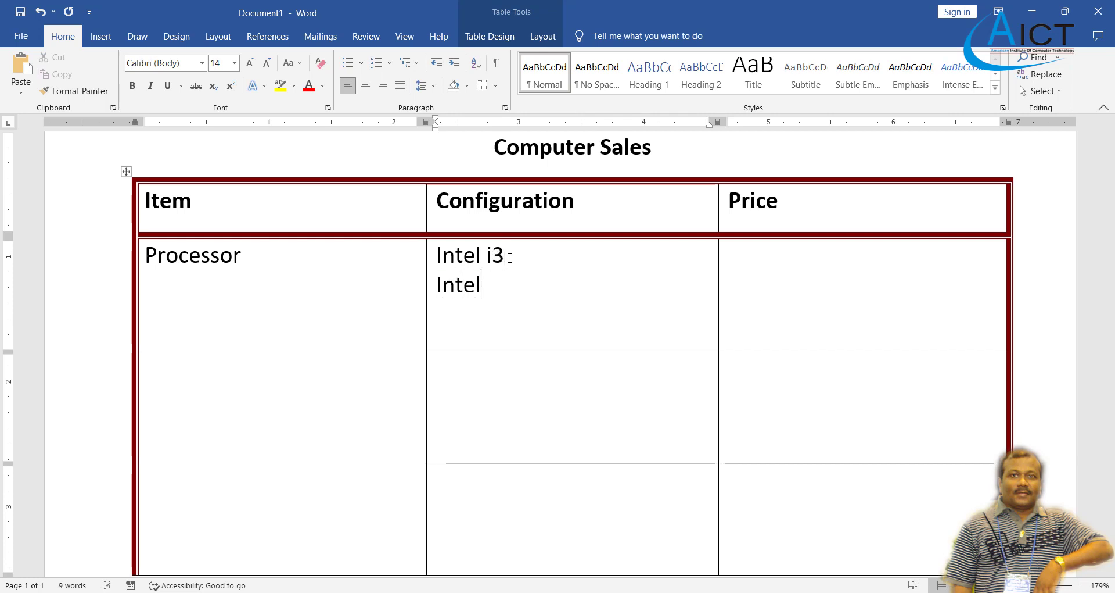
pyautogui.write(' i5')
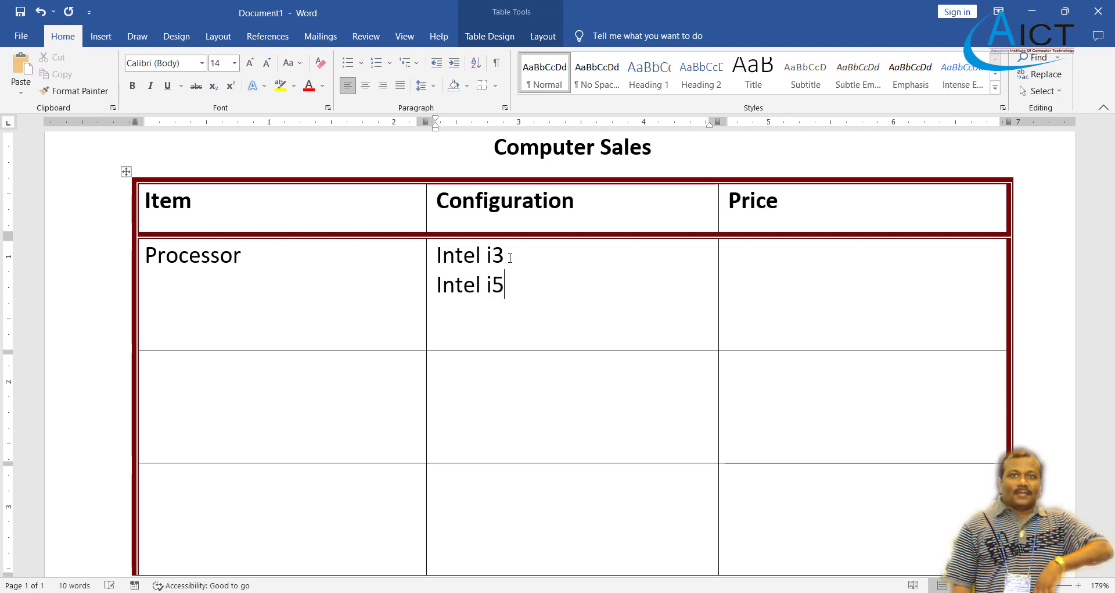
pyautogui.press('Return')
pyautogui.write('te')
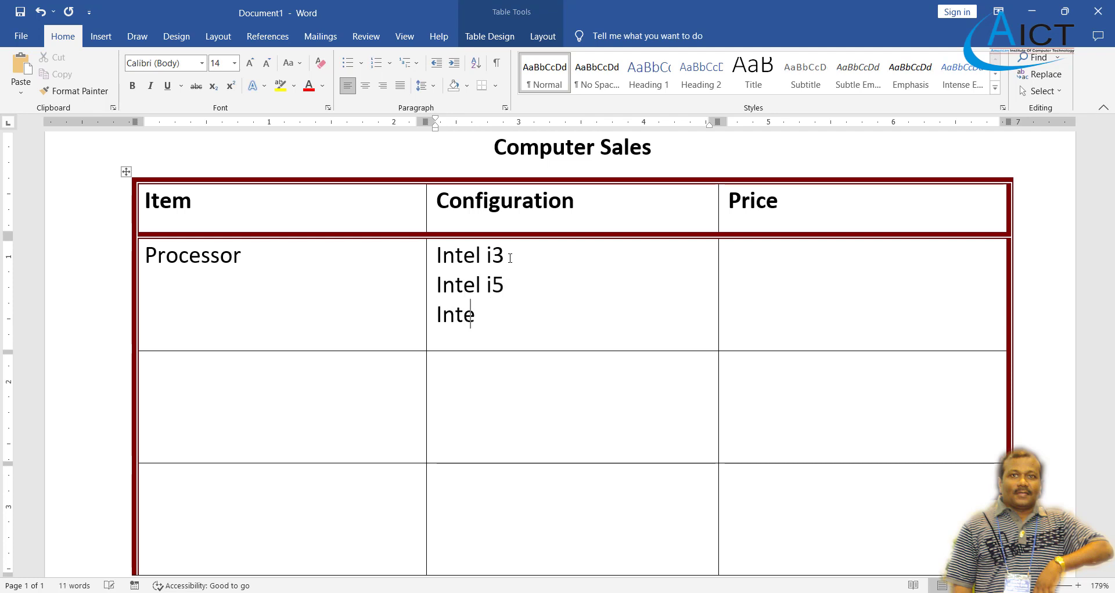
pyautogui.write('l i')
pyautogui.press('BackSpace')
pyautogui.press('BackSpace')
pyautogui.press('BackSpace')
pyautogui.write('i6')
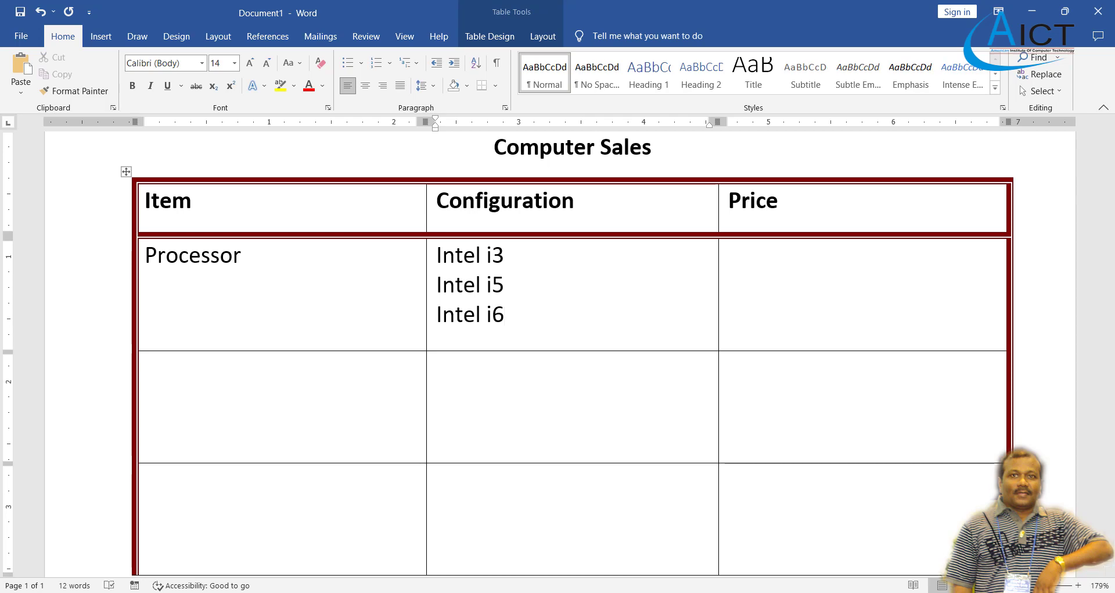
pyautogui.click(623, 592)
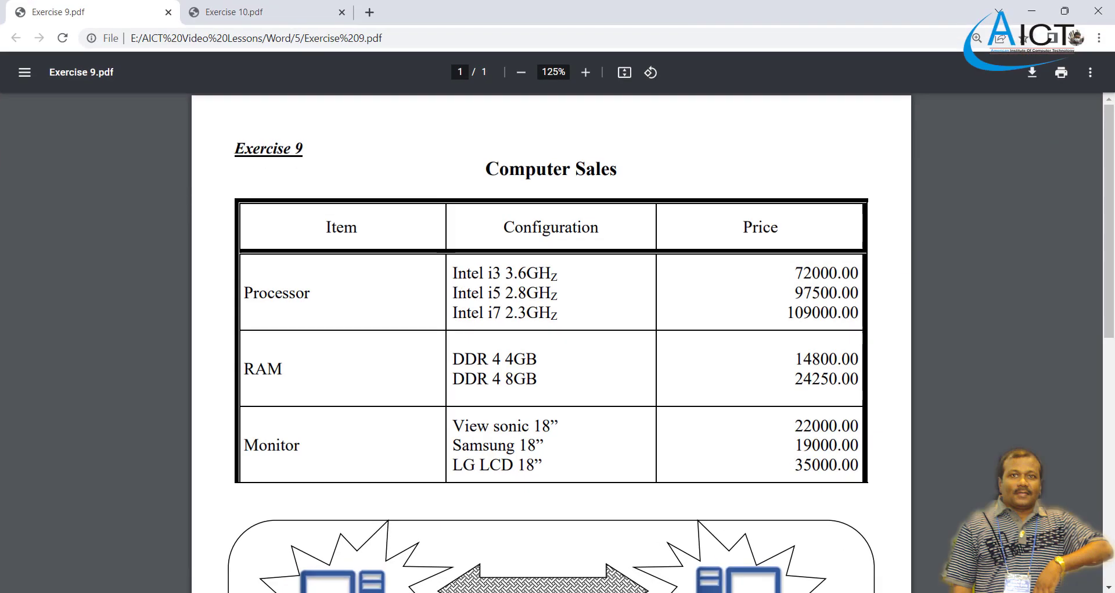
# Append '3.6 GHz' to the Intel i3 line.
pyautogui.click(623, 592)
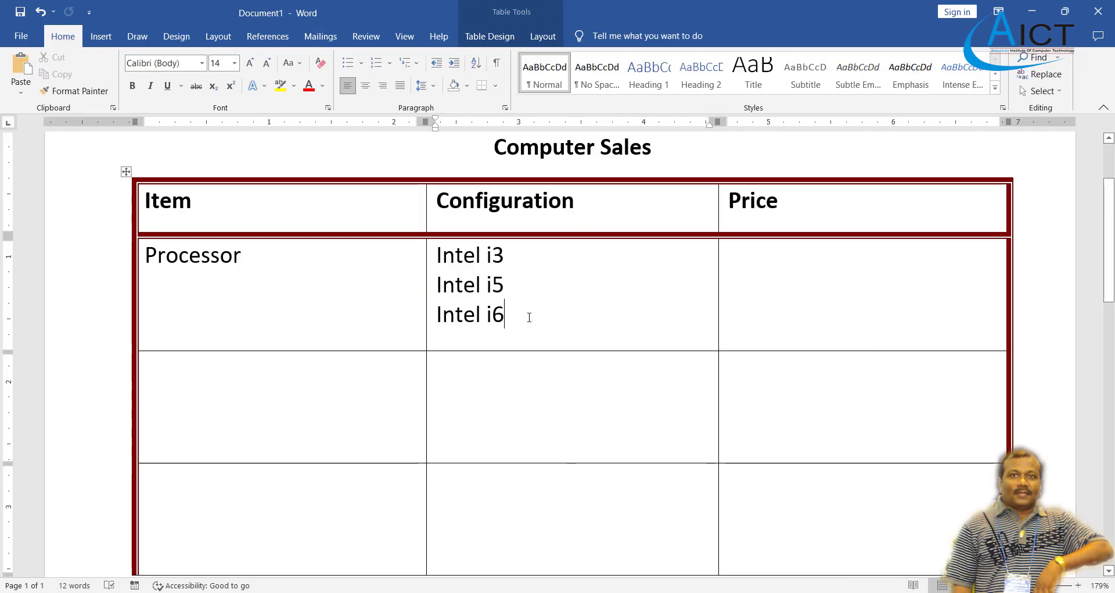
pyautogui.click(527, 263)
pyautogui.write('3.')
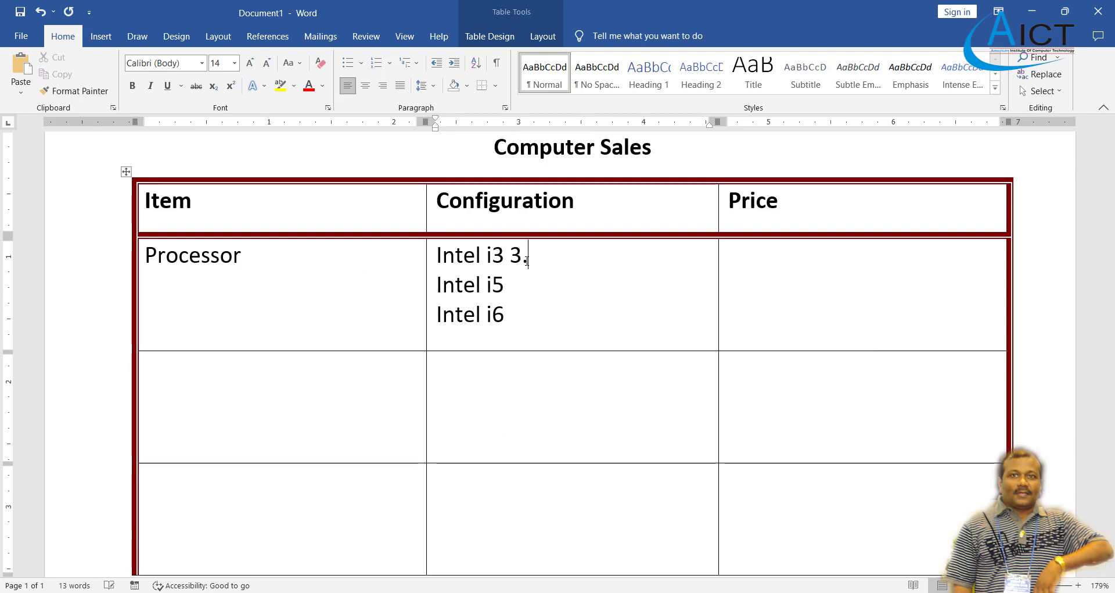
pyautogui.write('6HZ')
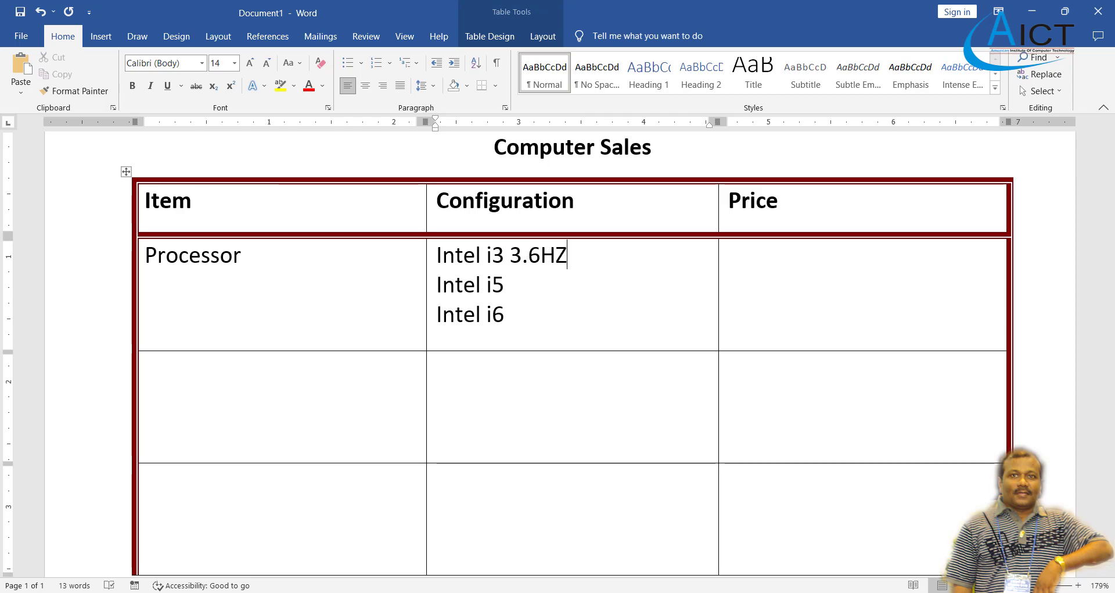
pyautogui.hotkey('alt', 'Tab')
pyautogui.hotkey('alt', 'Tab')
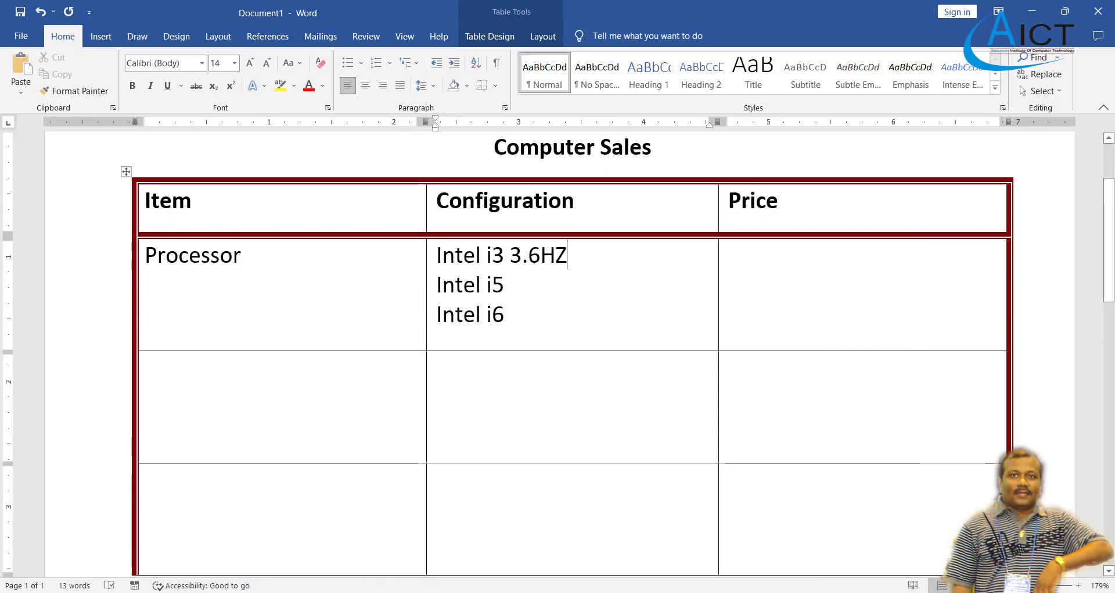
pyautogui.press('BackSpace')
pyautogui.press('BackSpace')
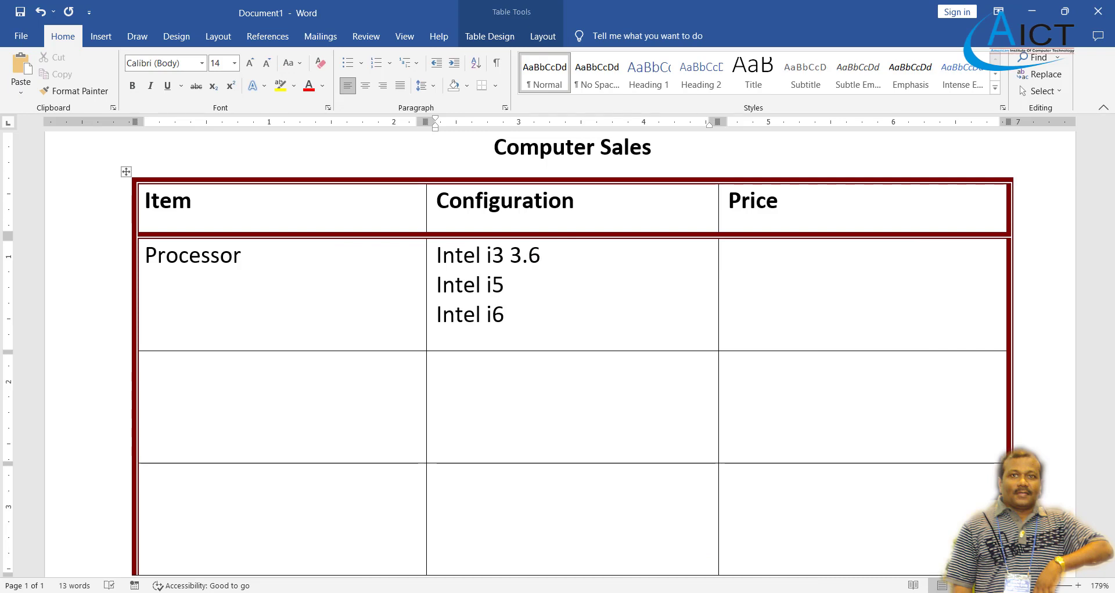
pyautogui.write('GH')
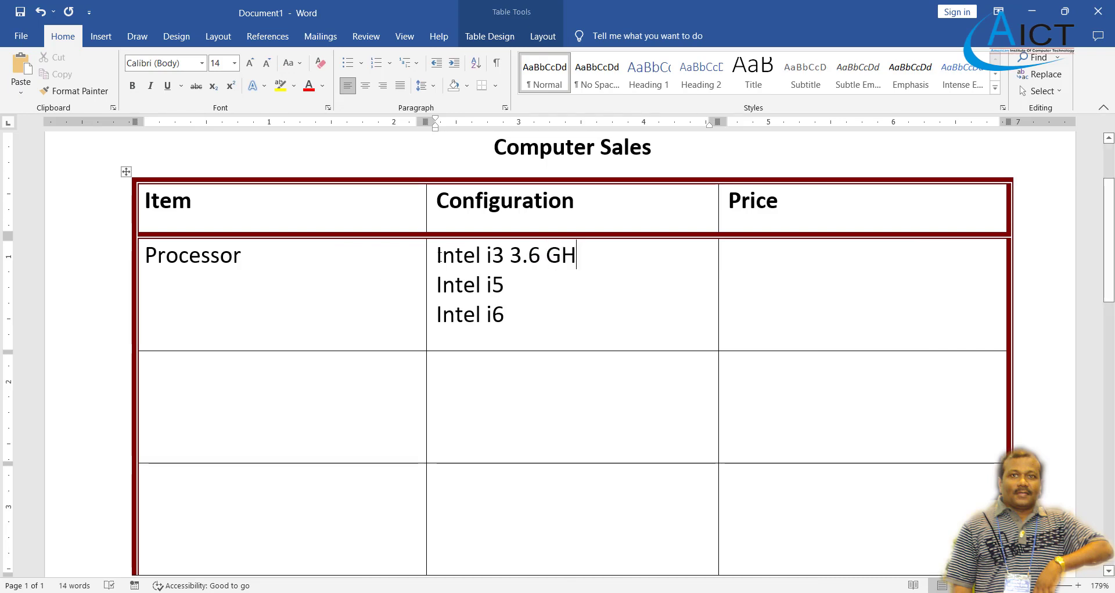
pyautogui.click(214, 85)
pyautogui.write('z')
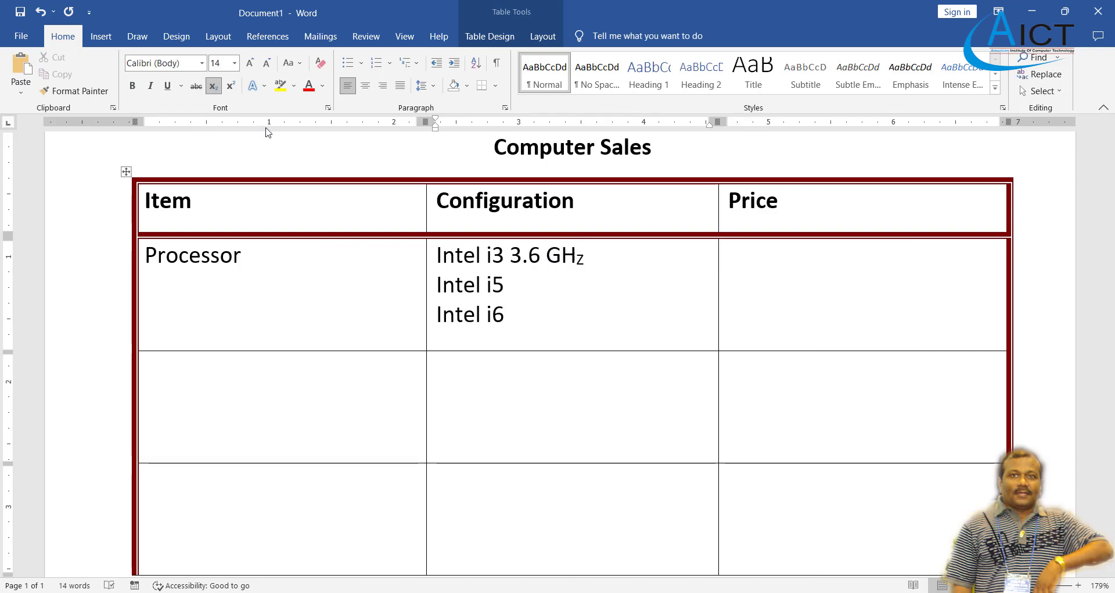
# Copy 'GHz' and add '2.8 GHz' to the Intel i5 line.
pyautogui.click(547, 288)
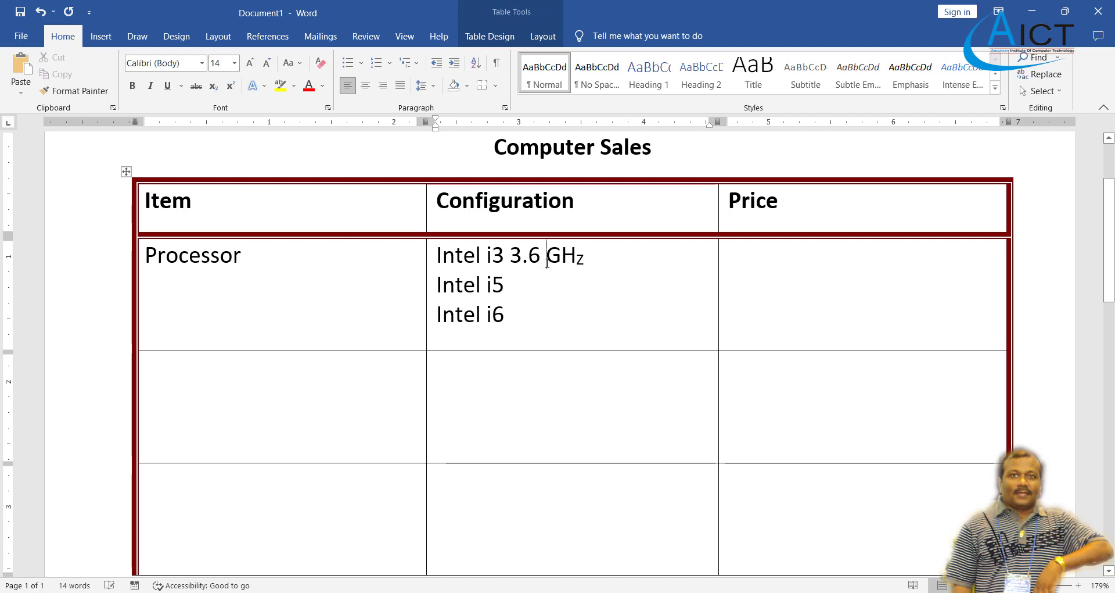
pyautogui.moveTo(548, 261); pyautogui.dragTo(585, 258)
pyautogui.hotkey('ctrl', 'c')
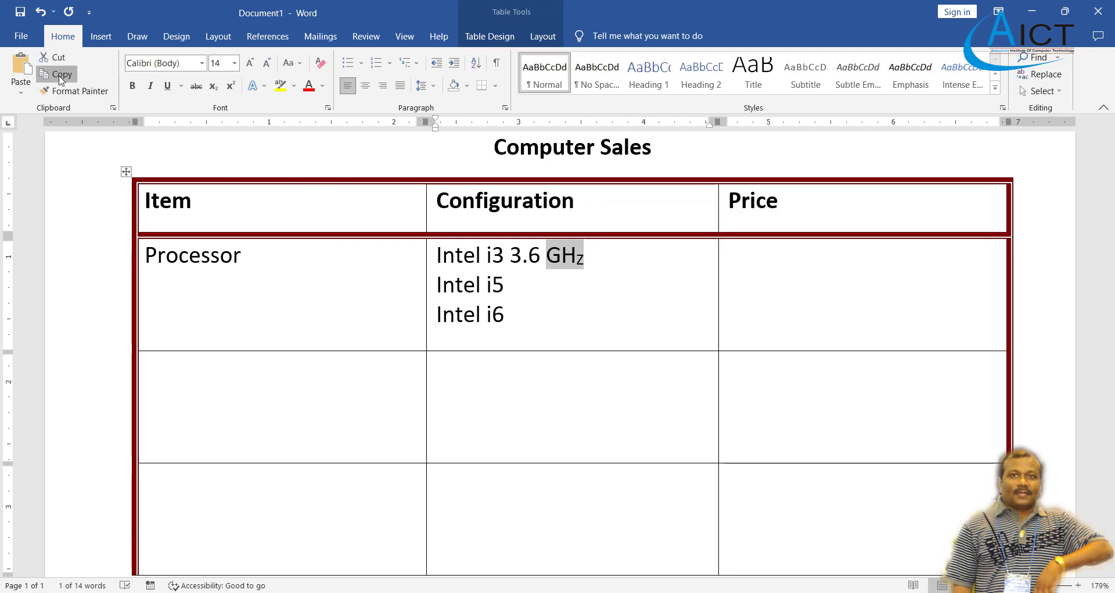
pyautogui.click(521, 283)
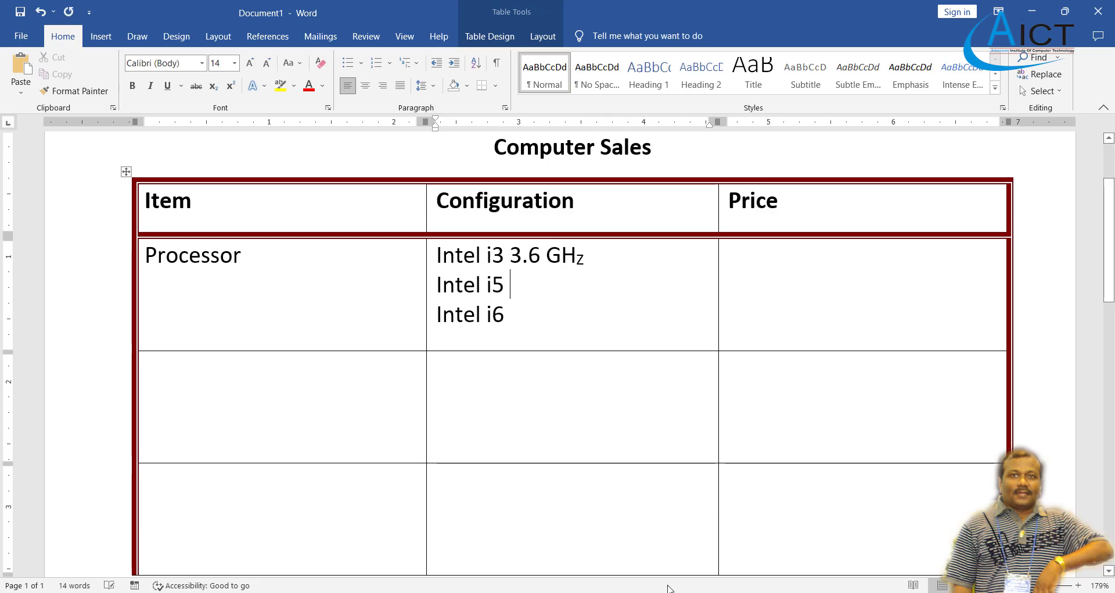
pyautogui.hotkey('alt', 'Tab')
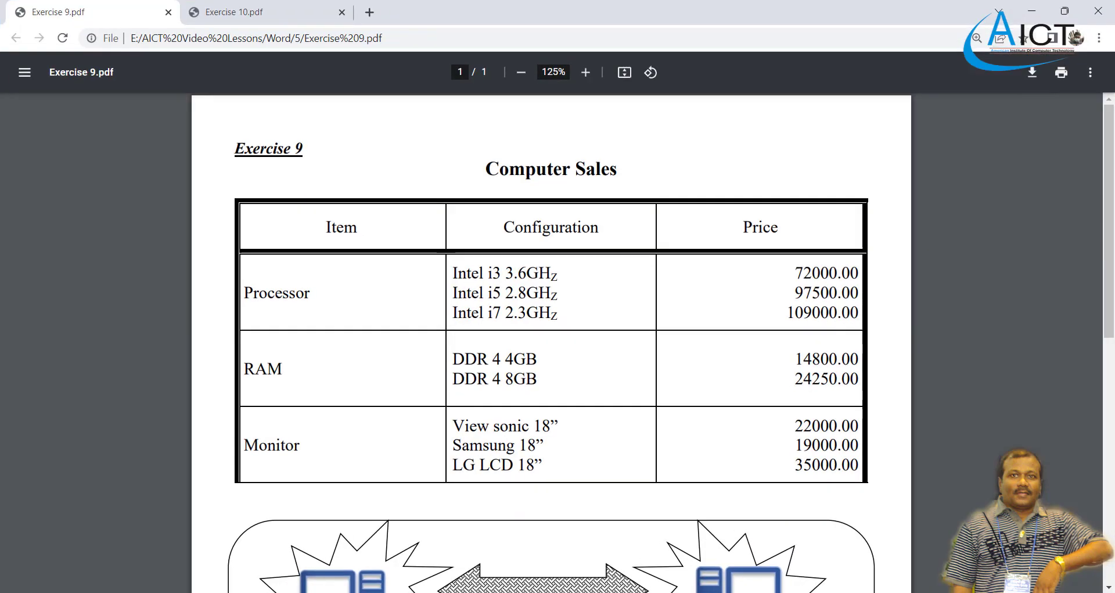
pyautogui.hotkey('alt', 'Tab')
pyautogui.write('2.8')
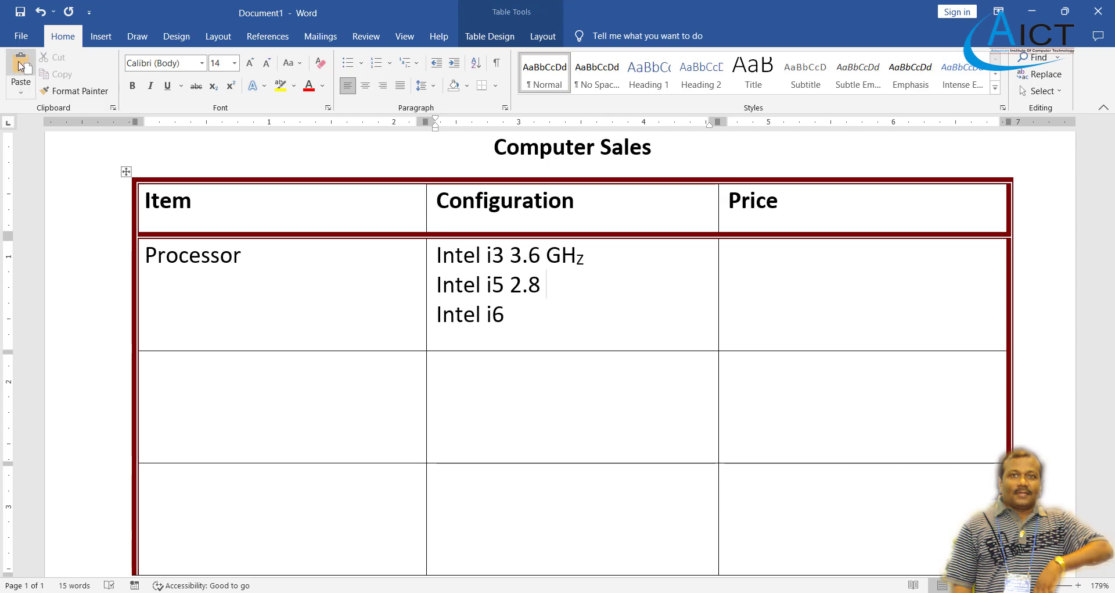
pyautogui.click(21, 65)
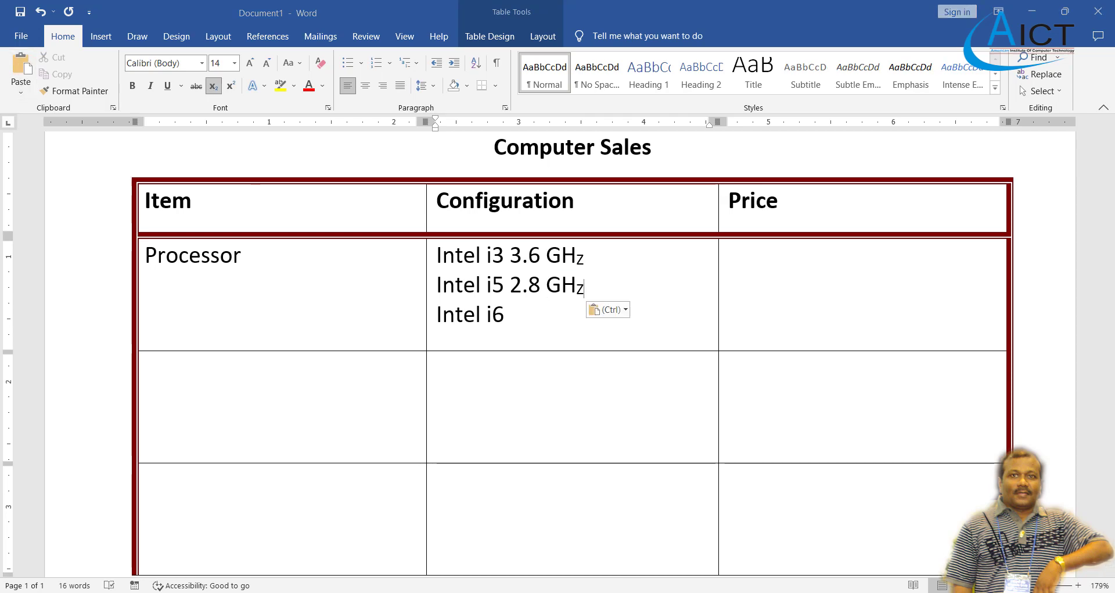
# Change Intel i6 to Intel i8 and append '2.6 GHz'.
pyautogui.hotkey('alt', 'Tab')
pyautogui.hotkey('alt', 'Tab')
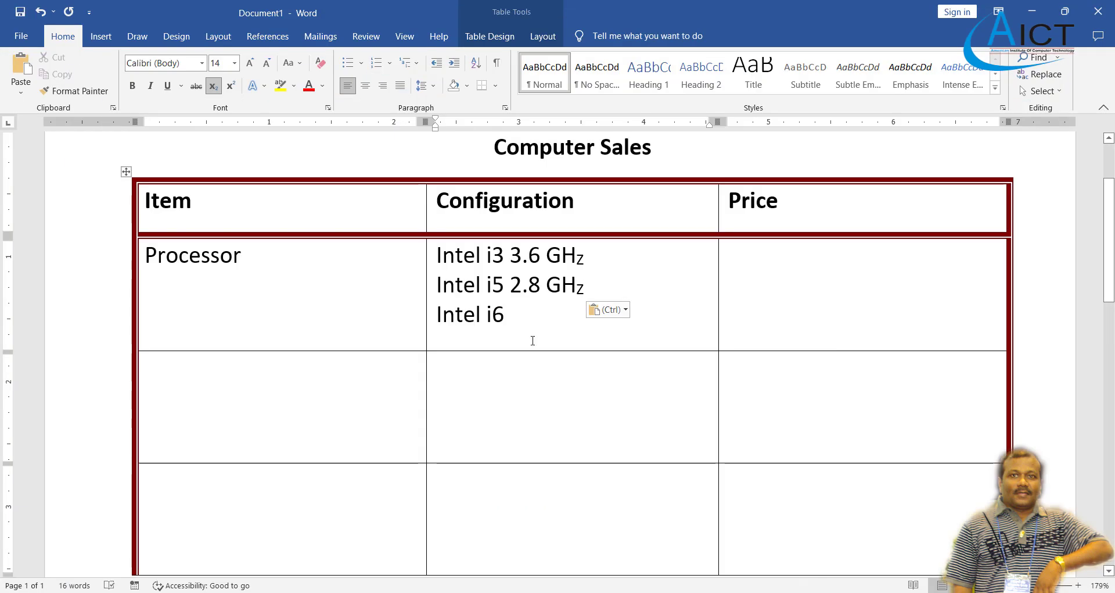
pyautogui.click(529, 311)
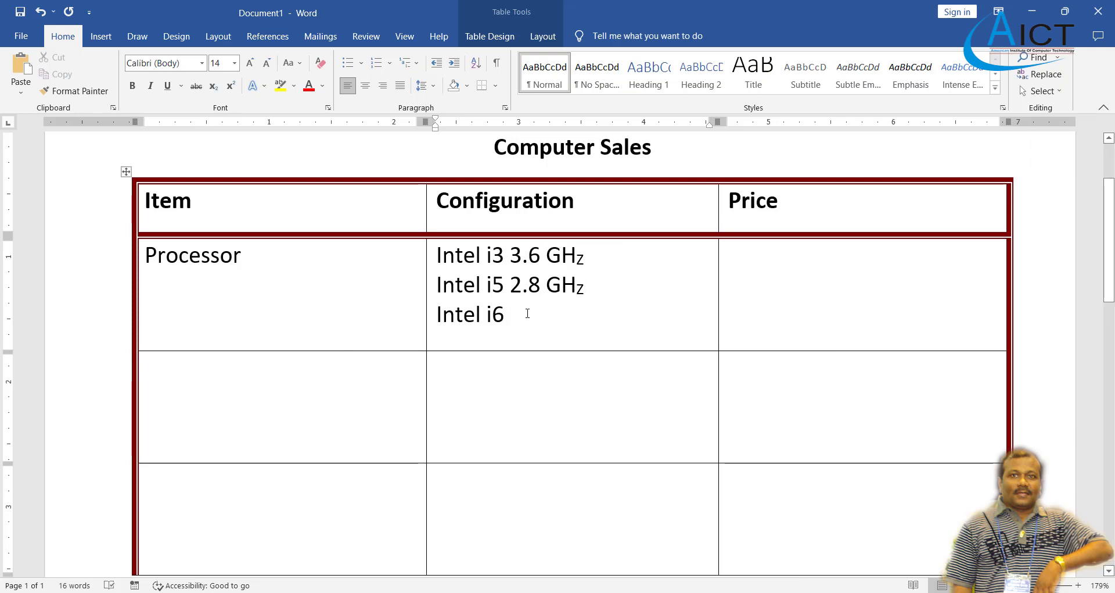
pyautogui.press('BackSpace')
pyautogui.write('8 ')
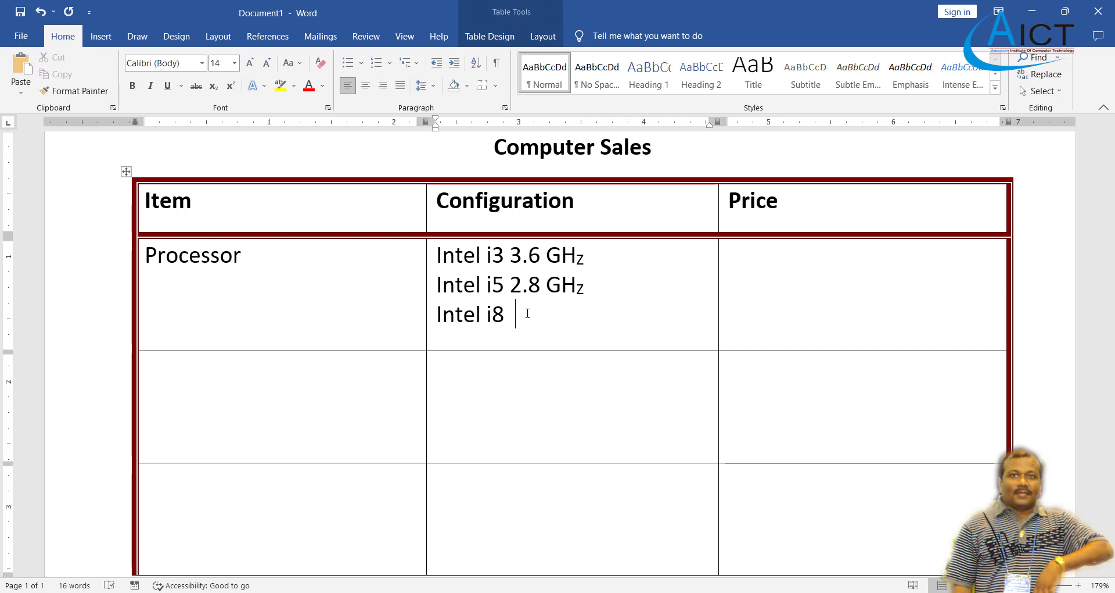
pyautogui.write('2.6')
pyautogui.hotkey('ctrl', 'v')
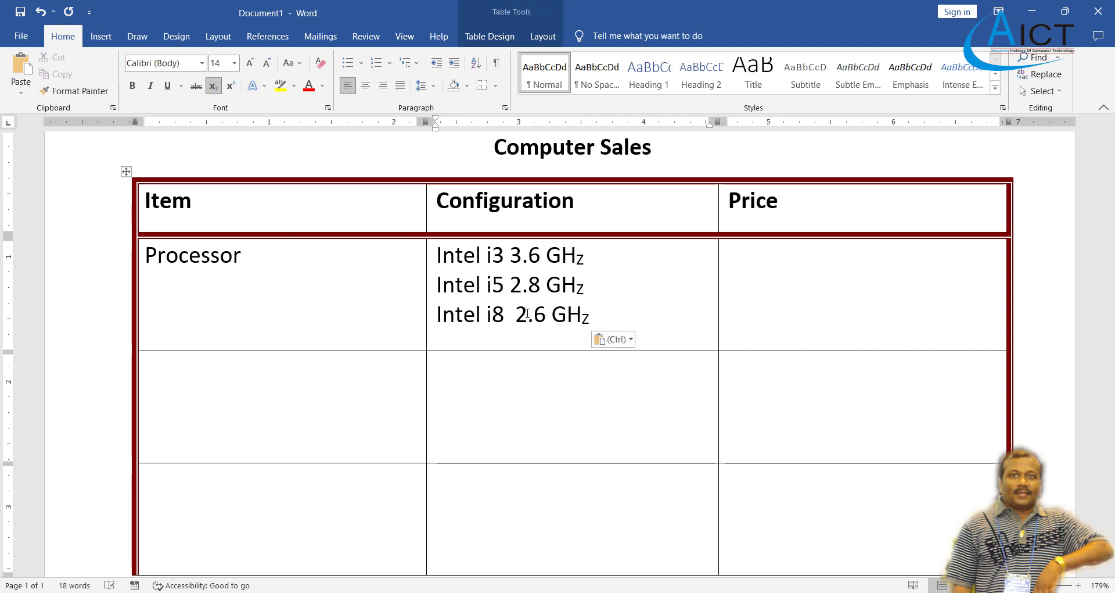
# Enter the Processor prices 72000.00, 97500.00 and 10900.00 on separate lines of the Price cell.
pyautogui.click(840, 273)
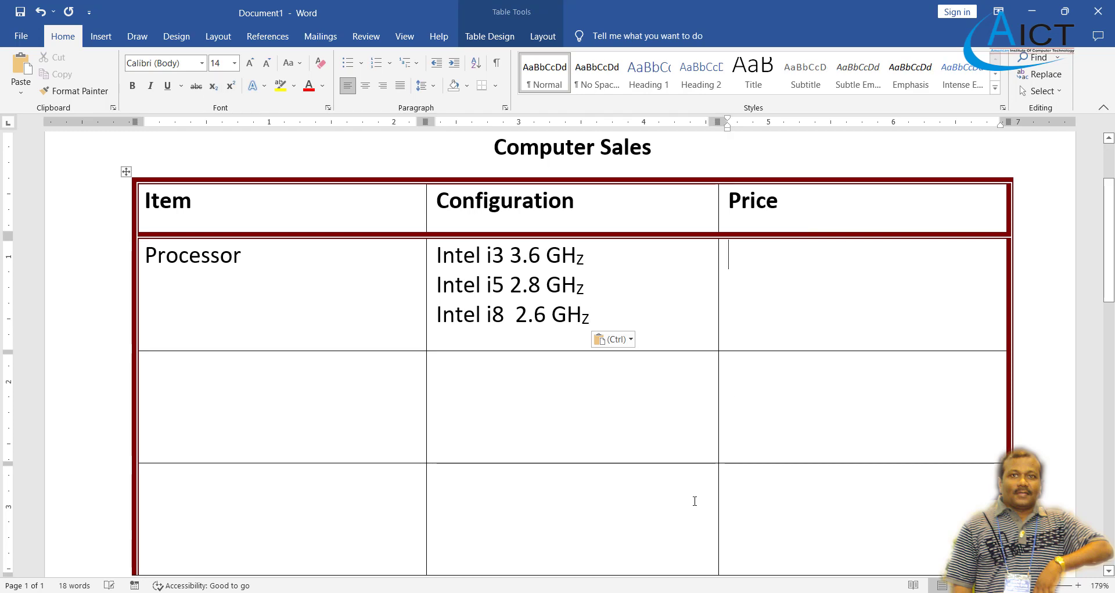
pyautogui.hotkey('alt', 'Tab')
pyautogui.hotkey('alt', 'Tab')
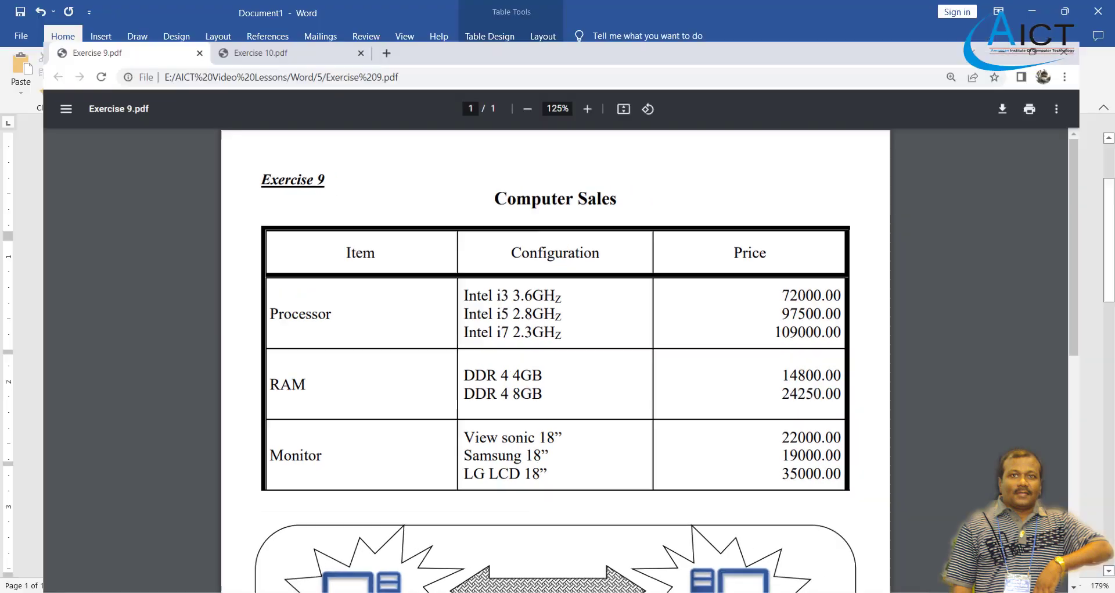
pyautogui.write('7200')
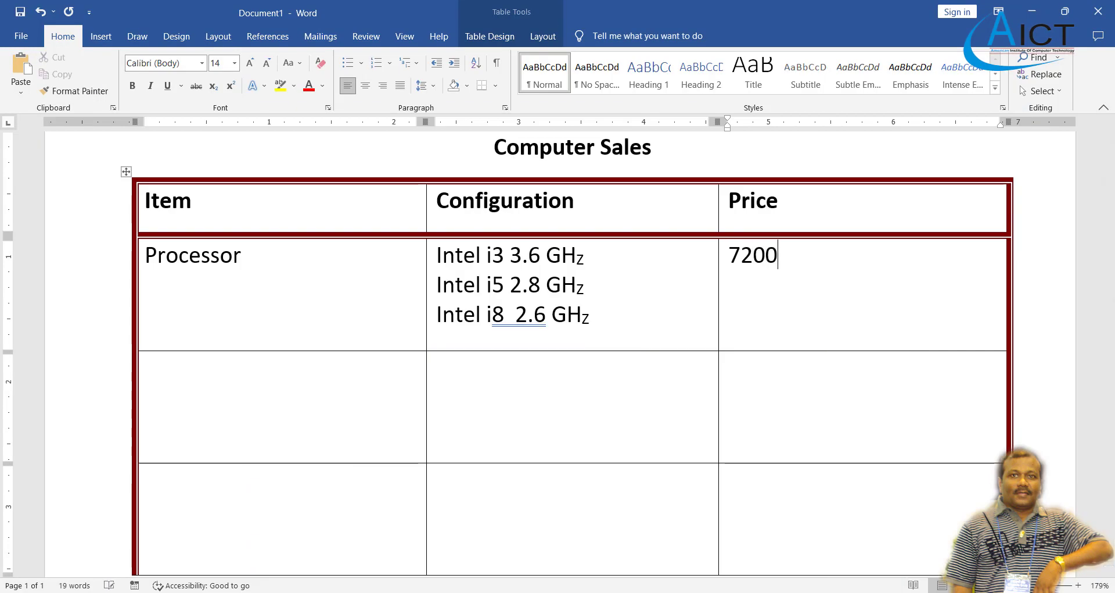
pyautogui.write('0.00')
pyautogui.press('Return')
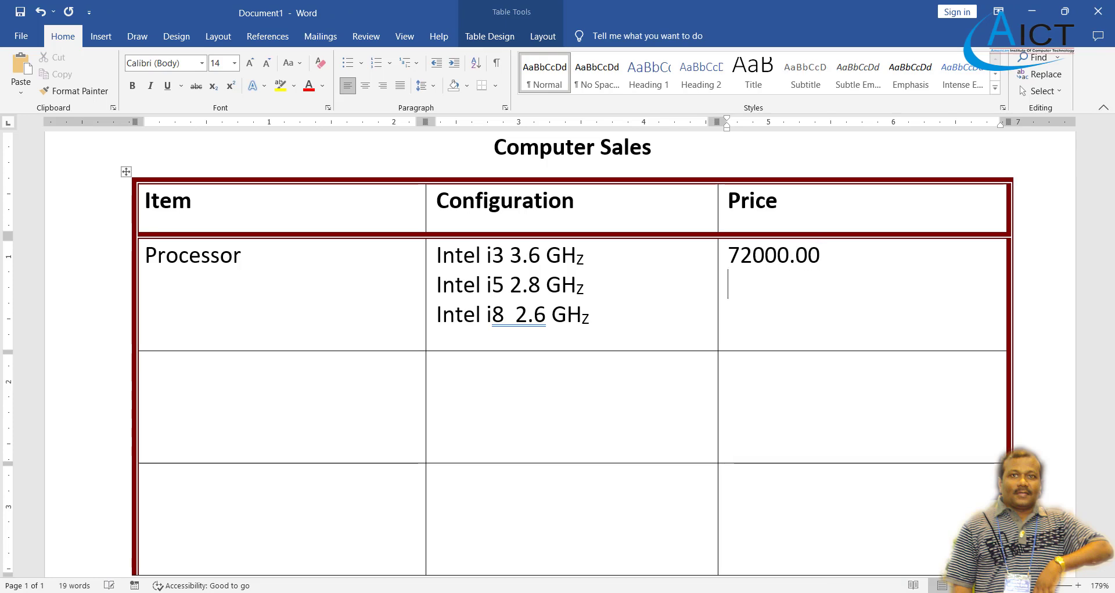
pyautogui.hotkey('alt', 'Tab')
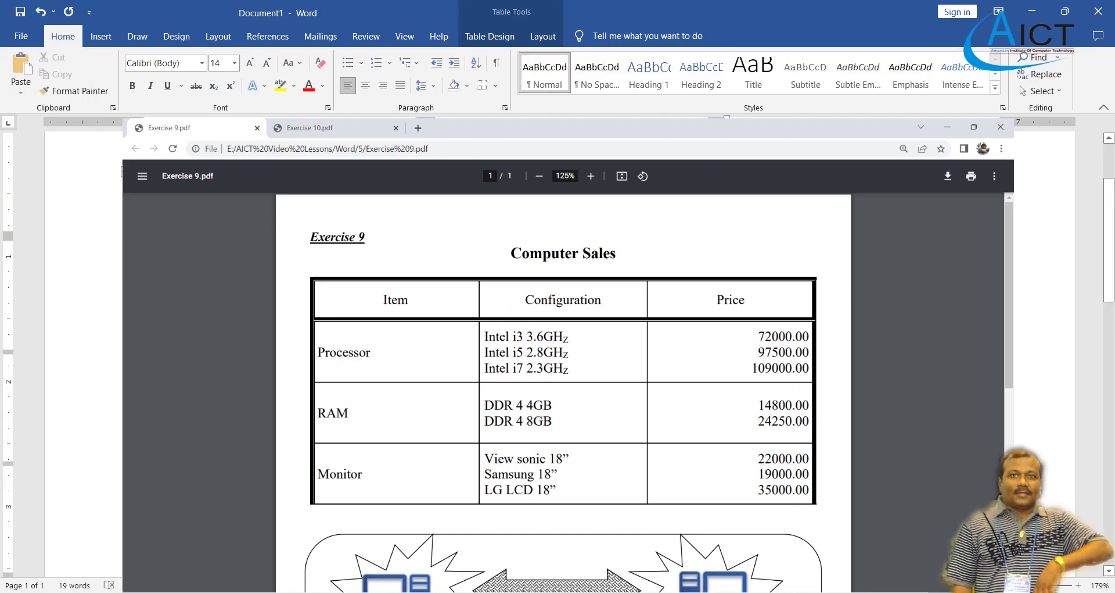
pyautogui.hotkey('alt', 'Tab')
pyautogui.write('97500')
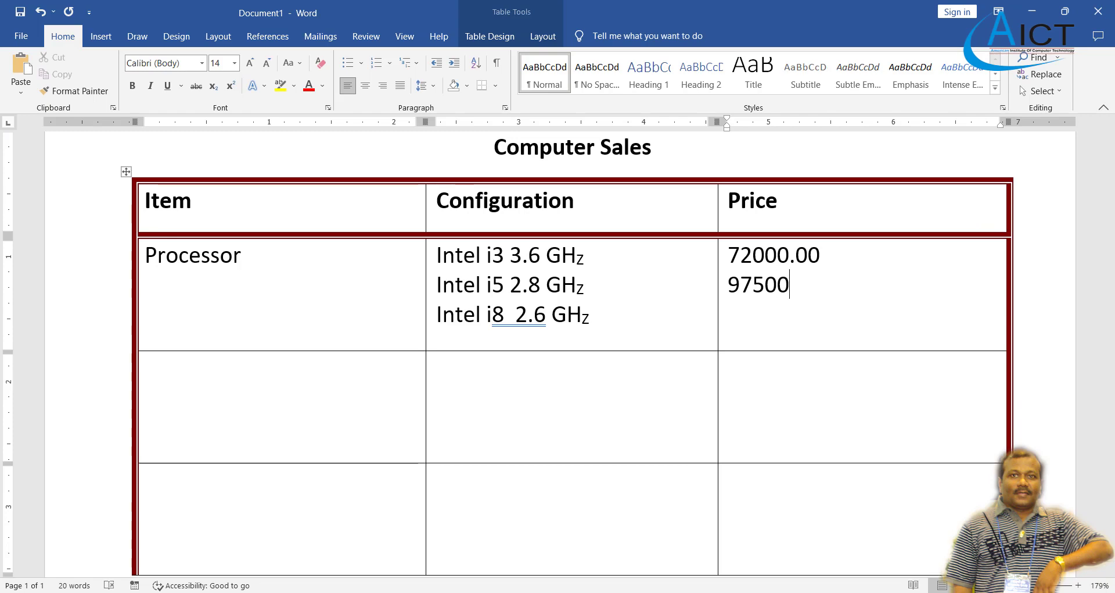
pyautogui.write('.00')
pyautogui.press('Return')
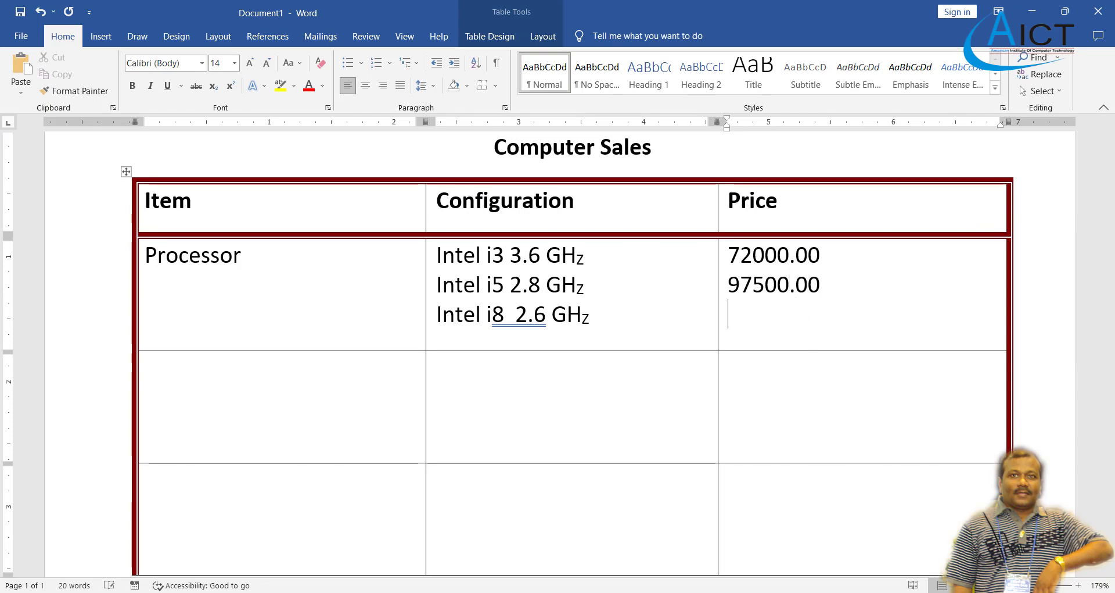
pyautogui.hotkey('alt', 'Tab')
pyautogui.hotkey('alt', 'Tab')
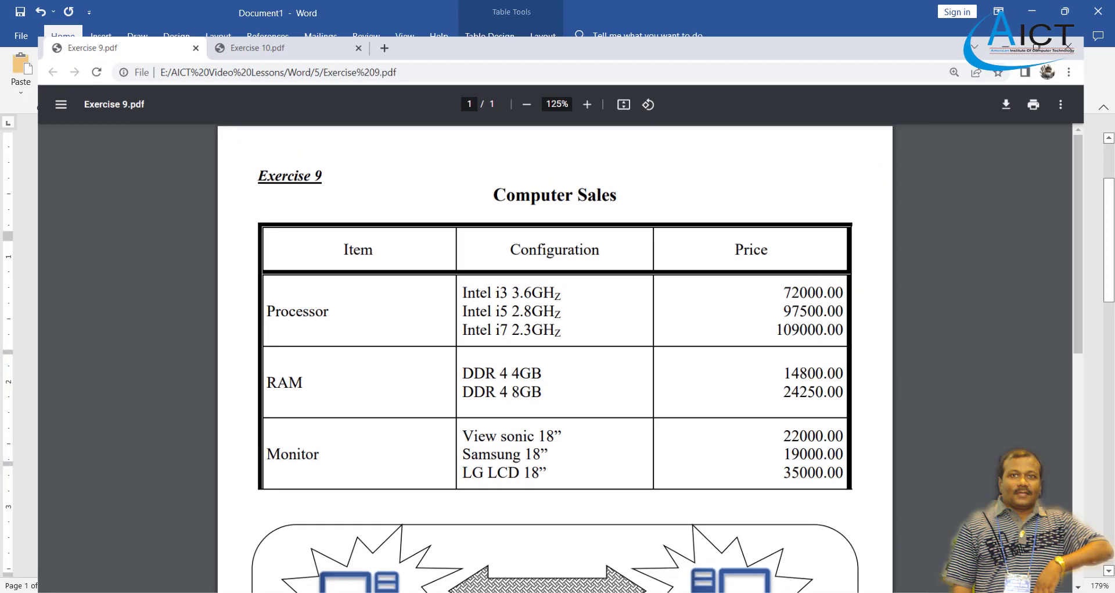
pyautogui.write('109000')
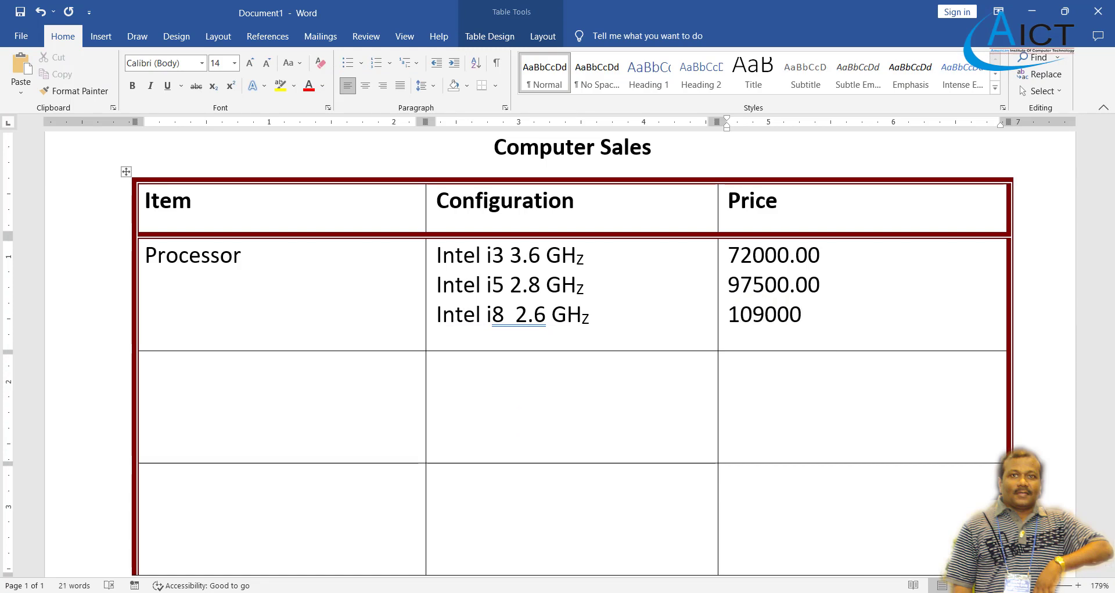
pyautogui.press('BackSpace')
pyautogui.write('.00')
pyautogui.scroll(-3, 228, 257)
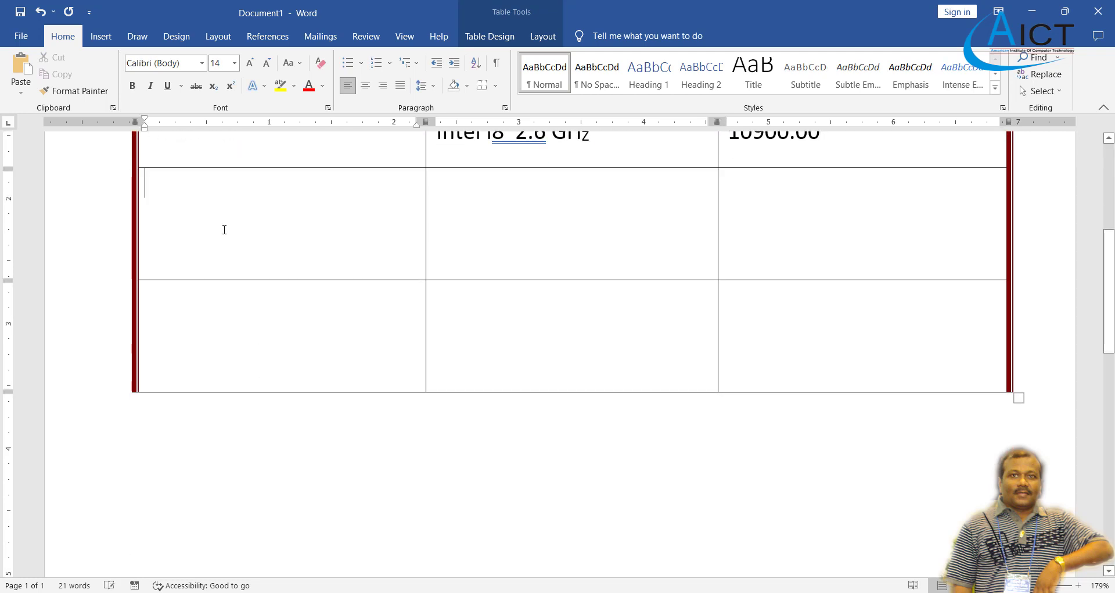
# Add the item names RAM and Monitor in the table's first column.
pyautogui.write('RAM')
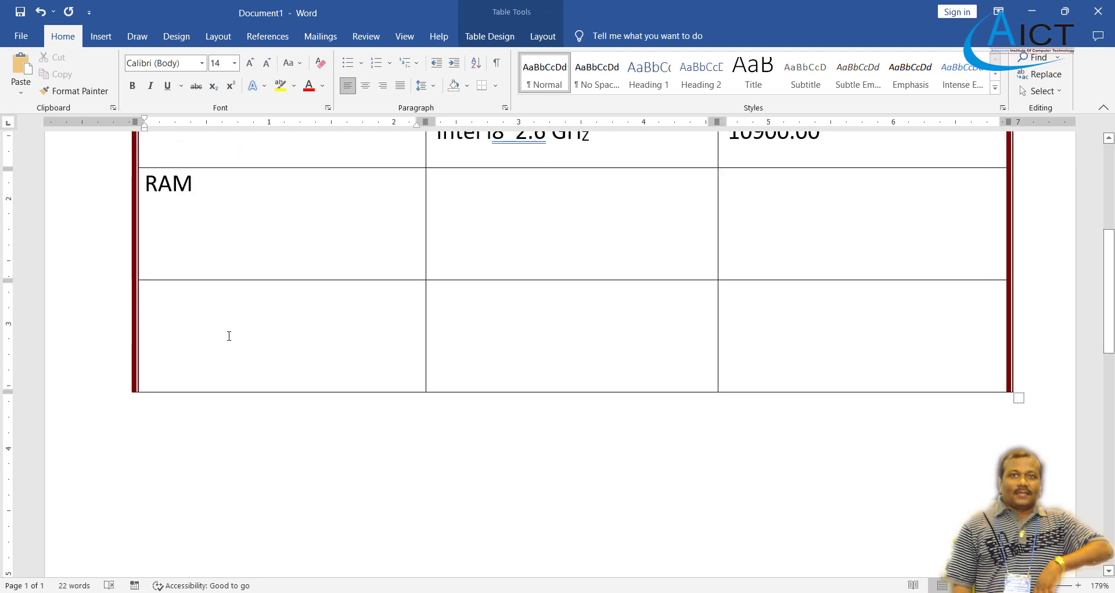
pyautogui.click(229, 337)
pyautogui.click(608, 592)
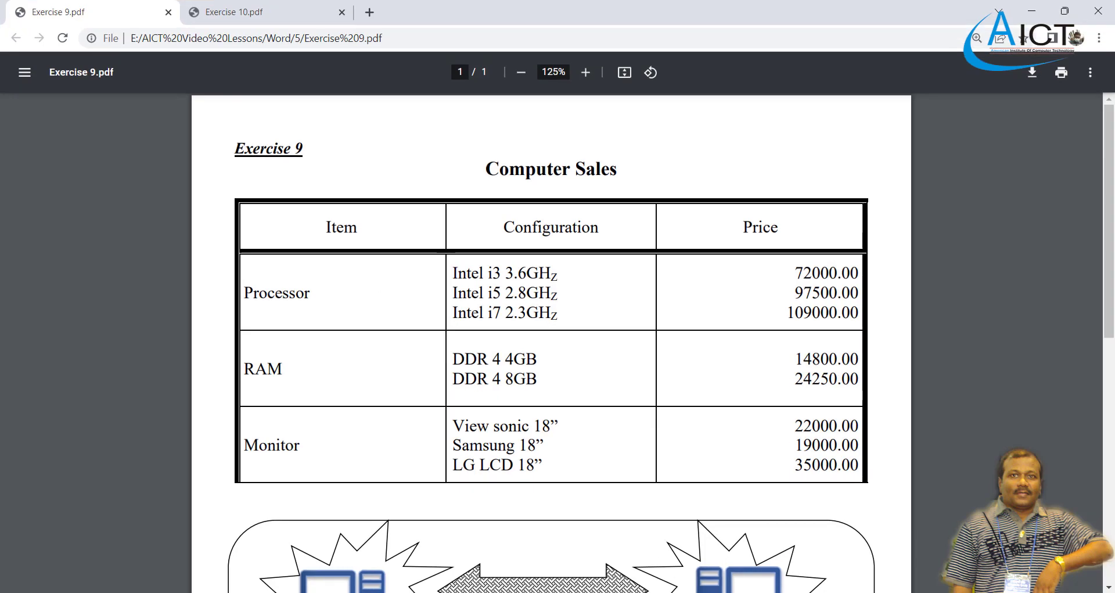
pyautogui.hotkey('alt', 'Tab')
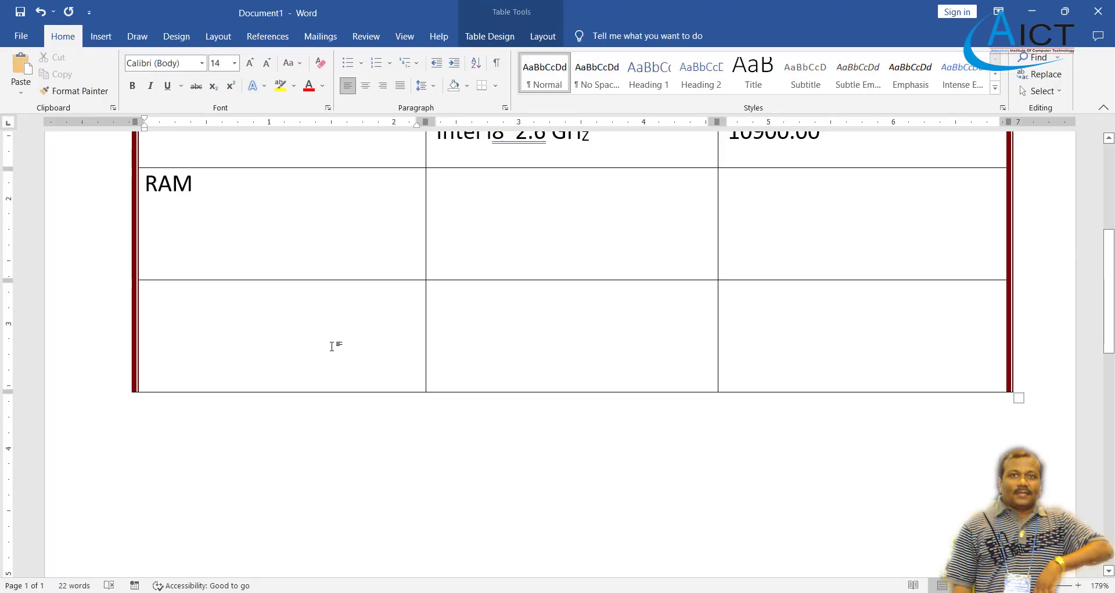
pyautogui.write('Monitor')
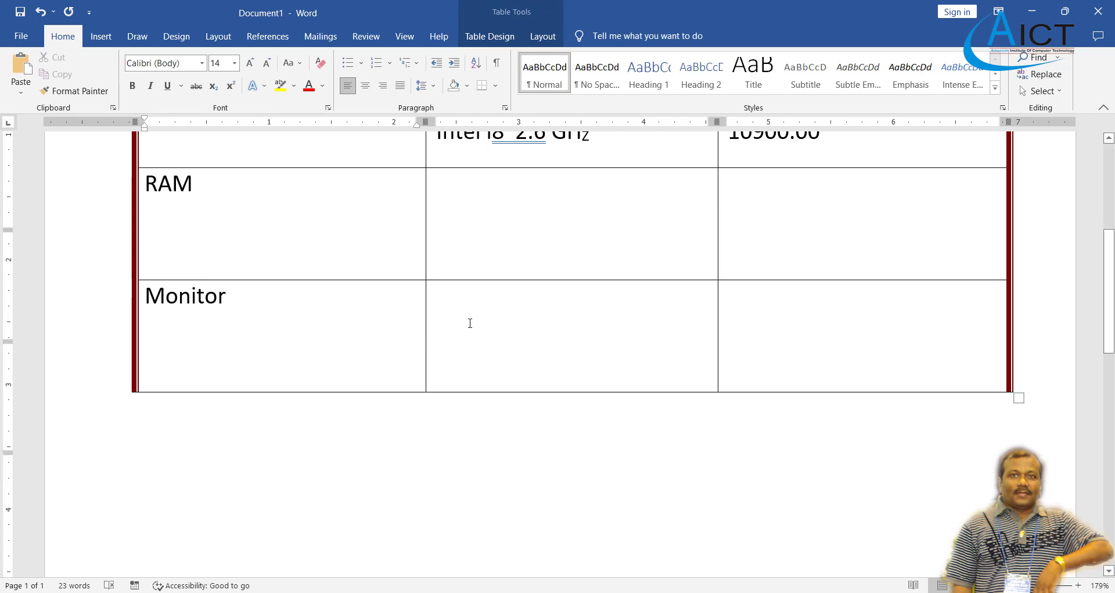
pyautogui.scroll(3, 470, 323)
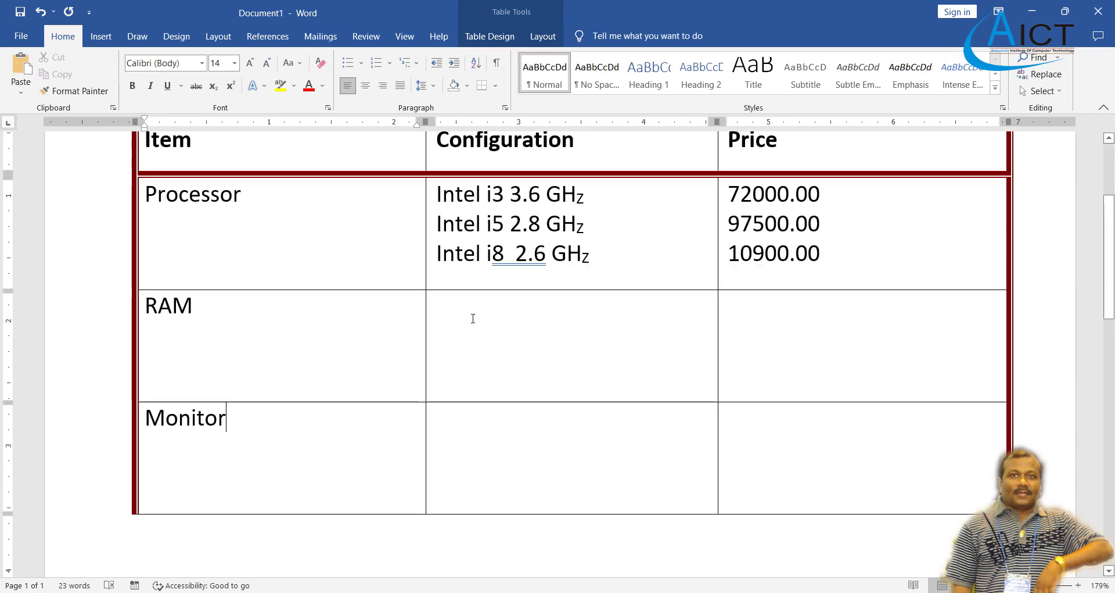
# Enter the RAM configurations DDR 4 4GB and DDR 4 8GB on separate lines.
pyautogui.click(473, 316)
pyautogui.hotkey('alt', 'Tab')
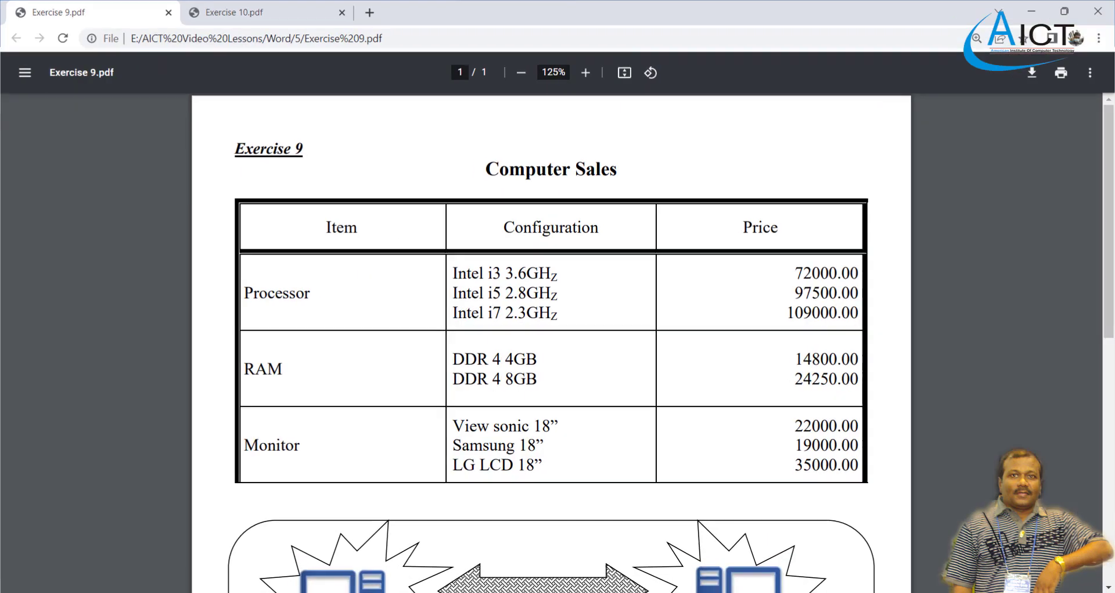
pyautogui.hotkey('alt', 'Tab')
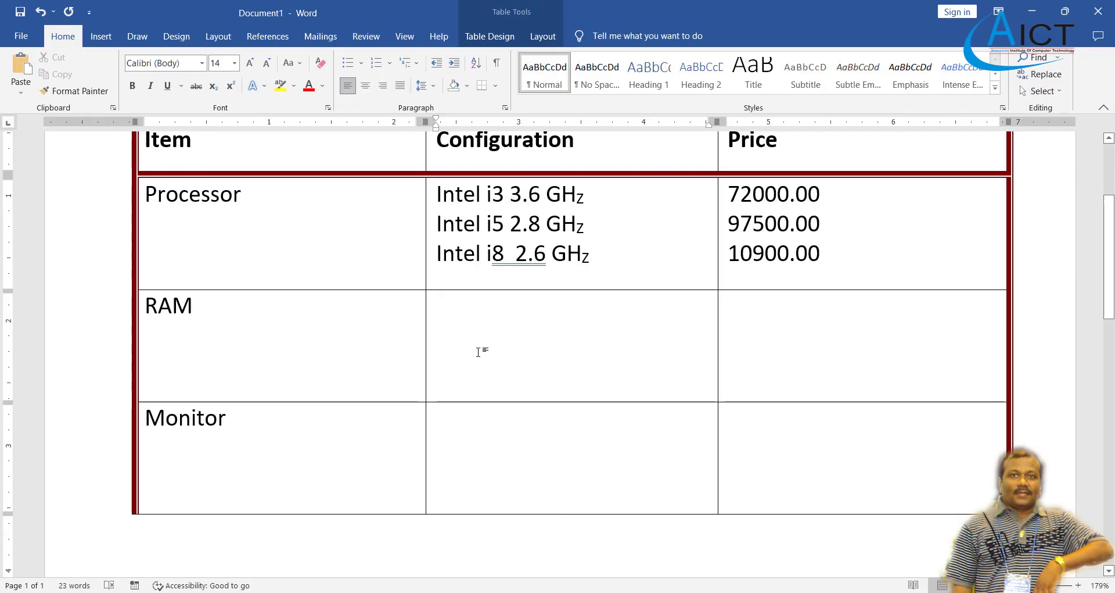
pyautogui.write('DDR')
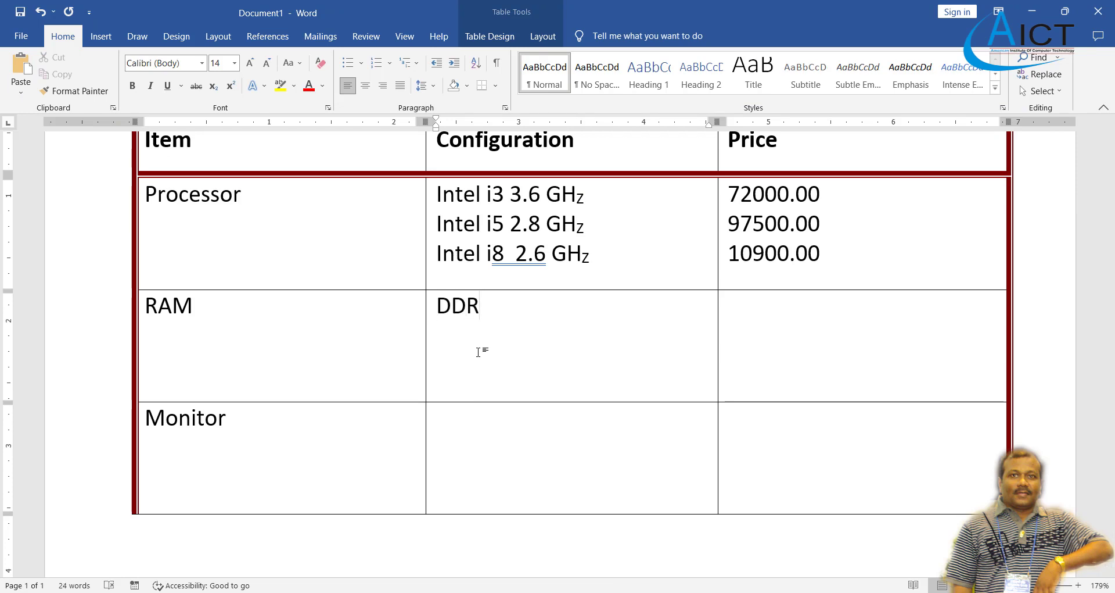
pyautogui.write(' 4 4GB')
pyautogui.press('Return')
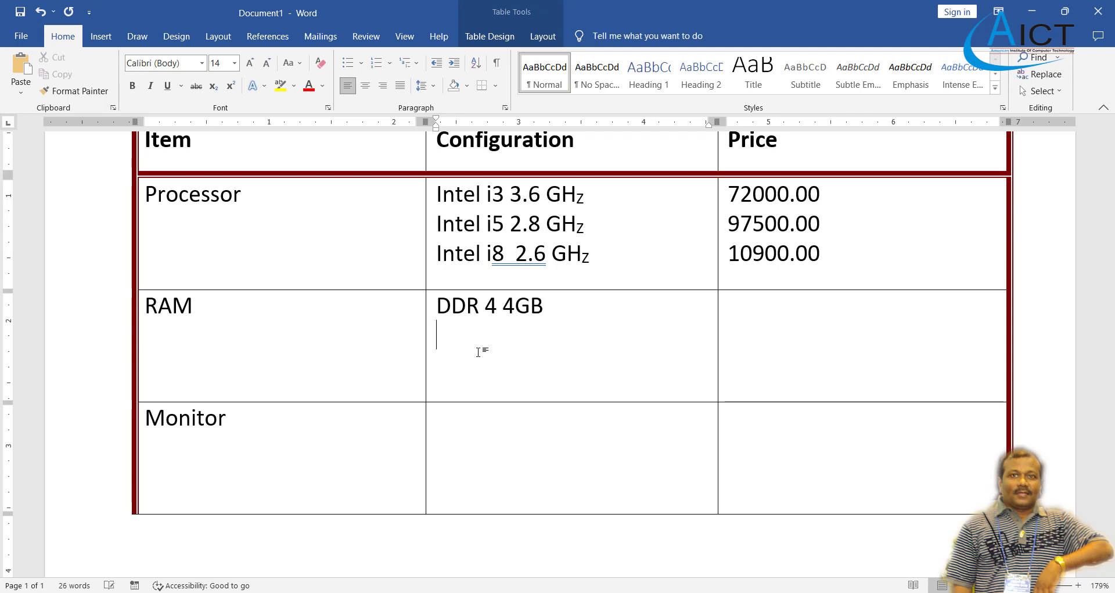
pyautogui.write('DDR 4 8GB')
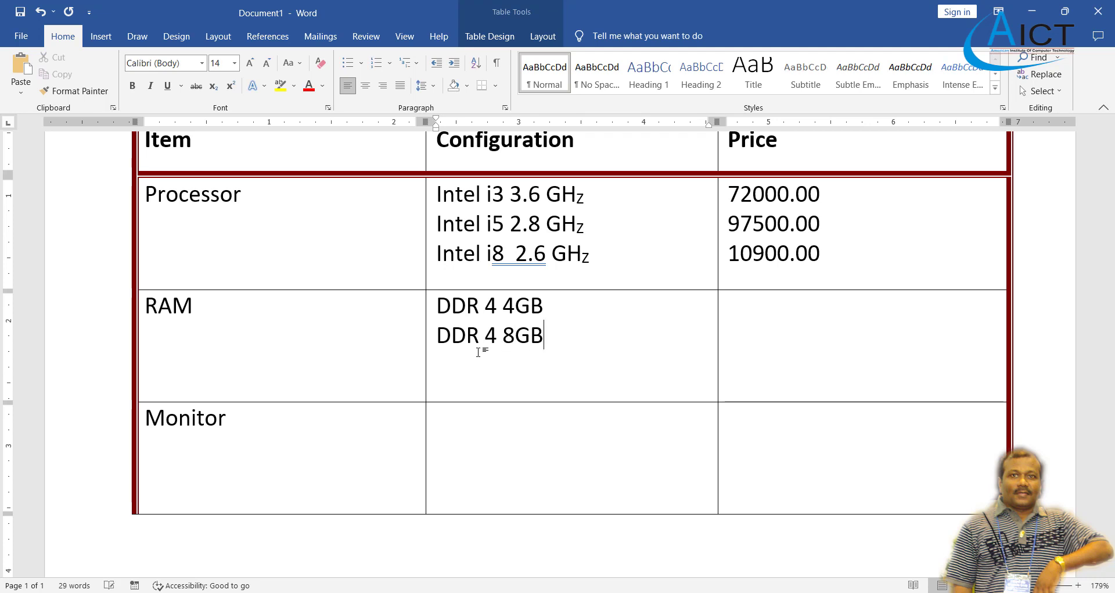
pyautogui.hotkey('alt', 'Tab')
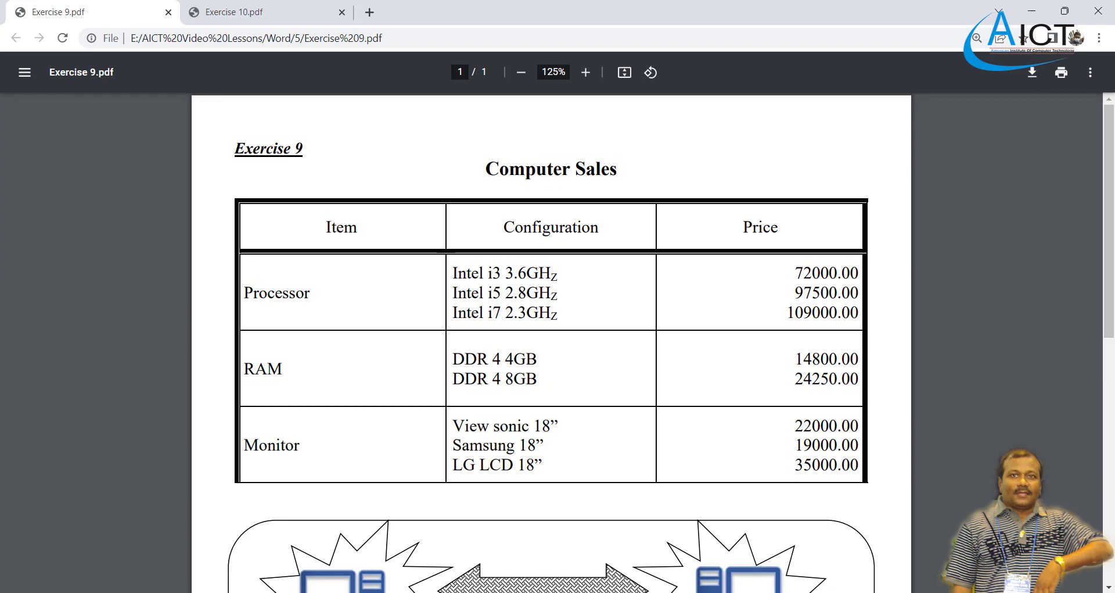
pyautogui.hotkey('alt', 'Tab')
# Enter the RAM prices 14800.00 and 24250.00 on separate lines of the Price cell.
pyautogui.click(827, 327)
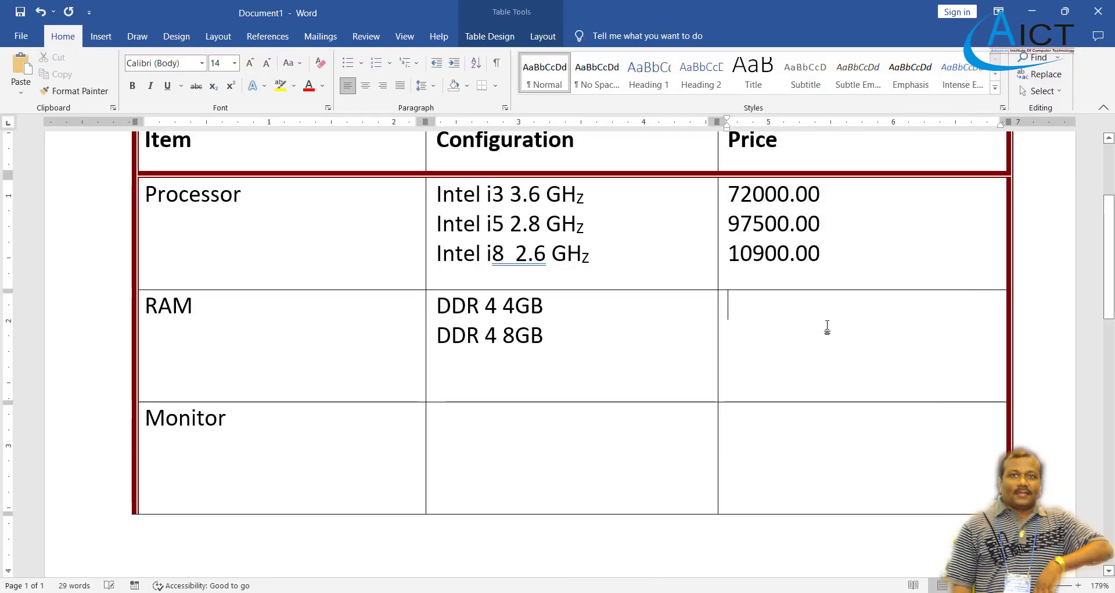
pyautogui.write('148')
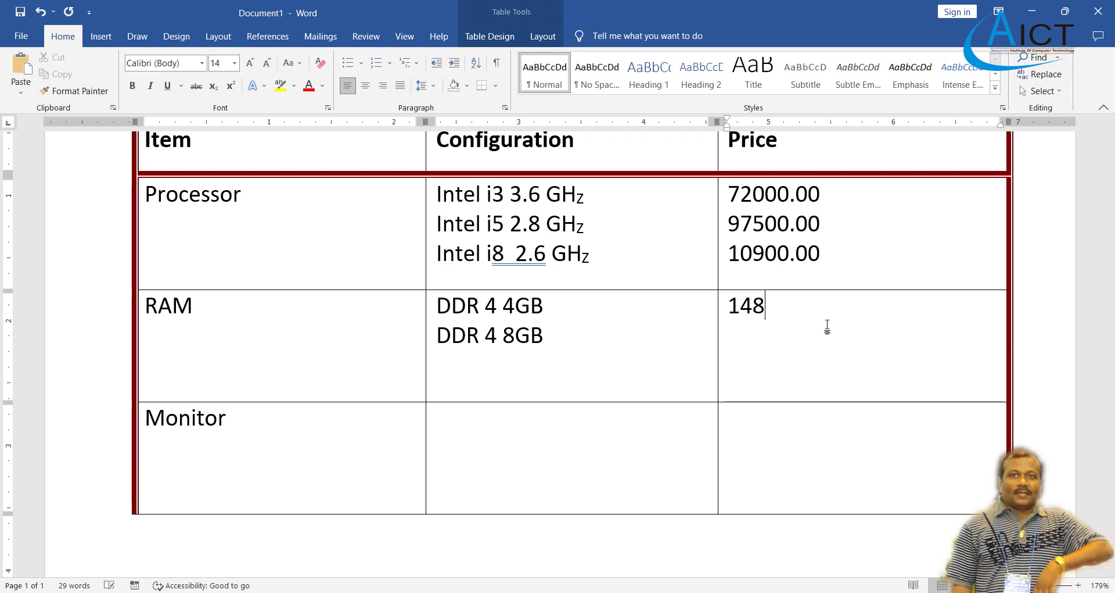
pyautogui.write('00.00')
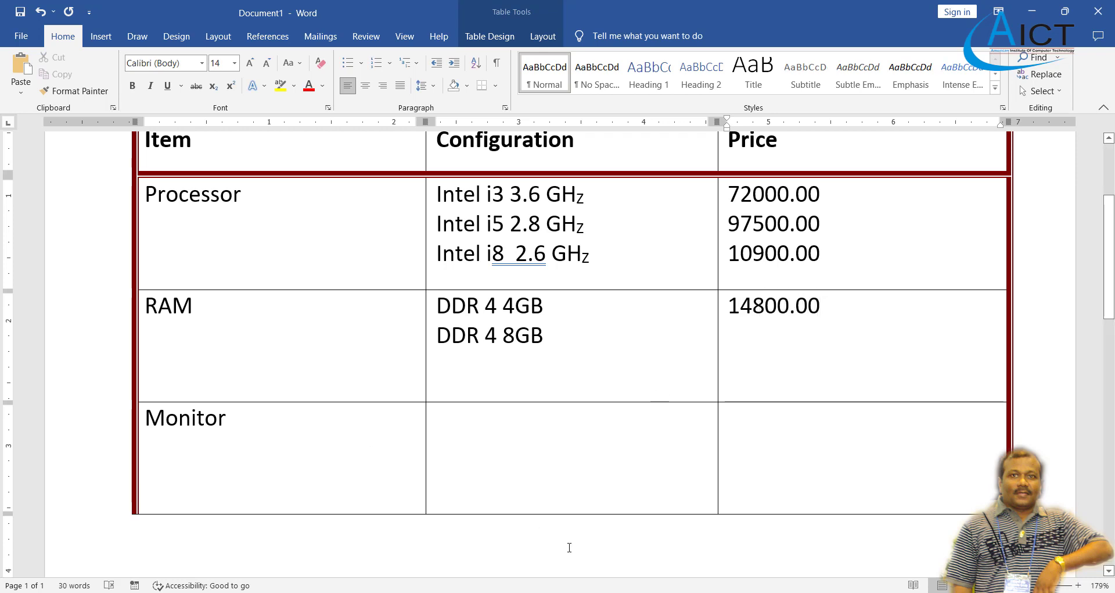
pyautogui.hotkey('alt', 'Tab')
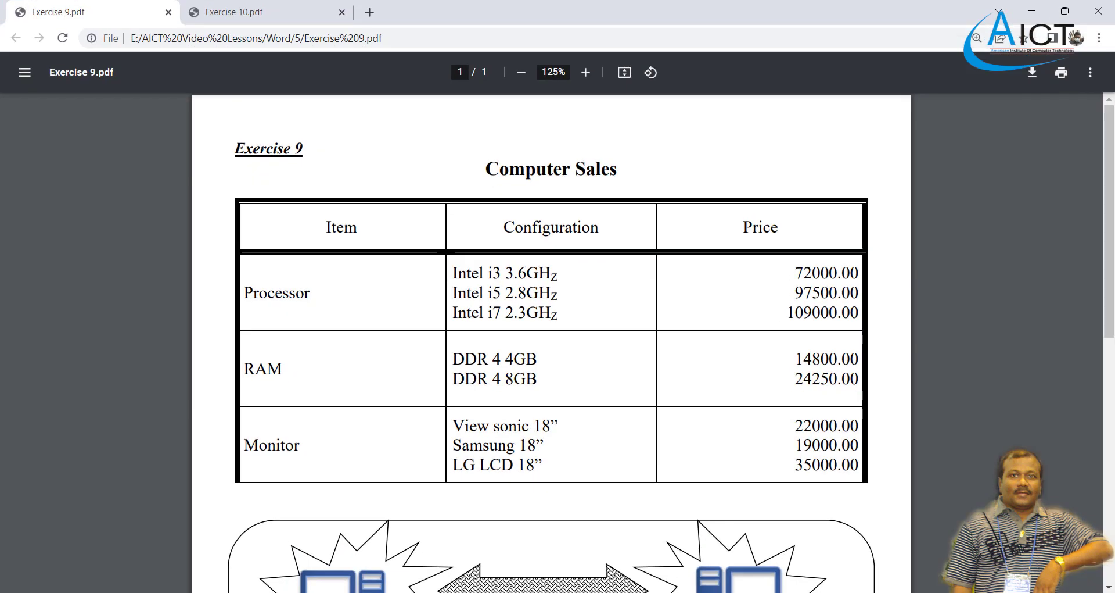
pyautogui.hotkey('alt', 'Tab')
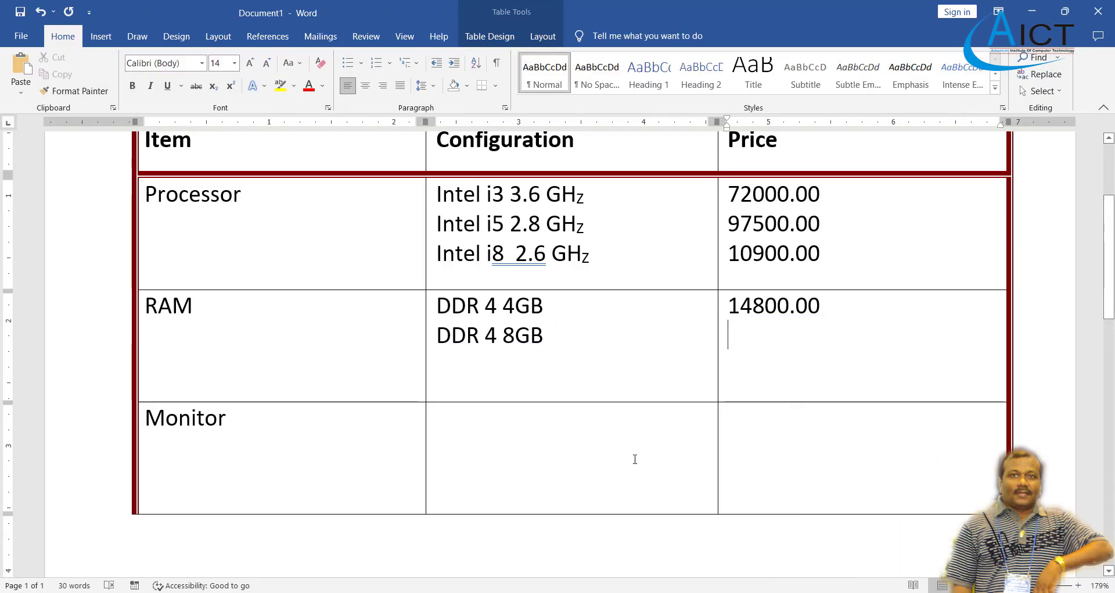
pyautogui.write('242')
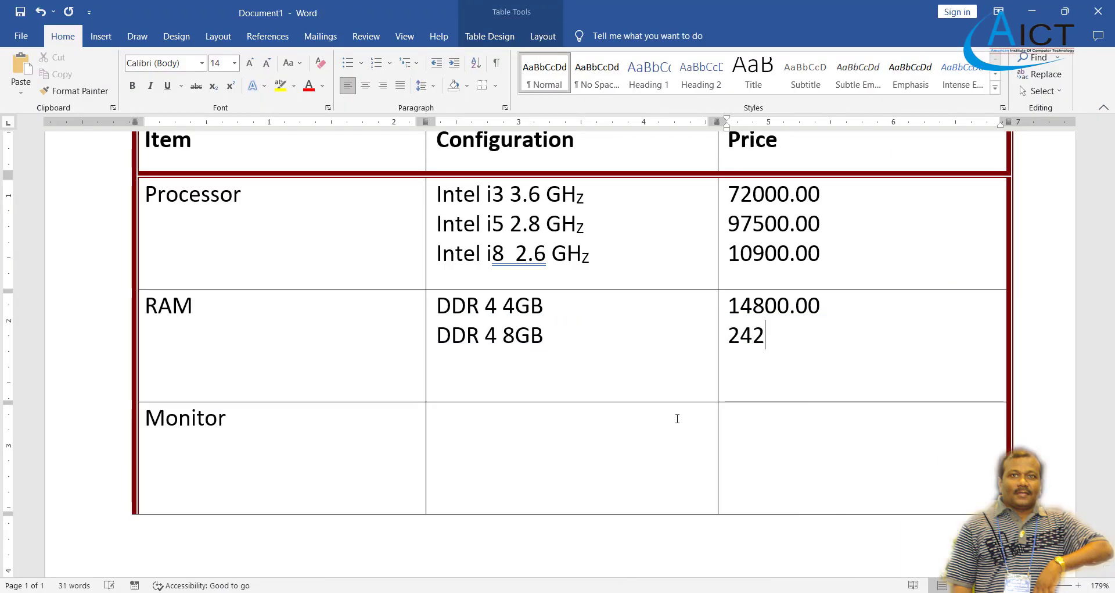
pyautogui.write('50.00')
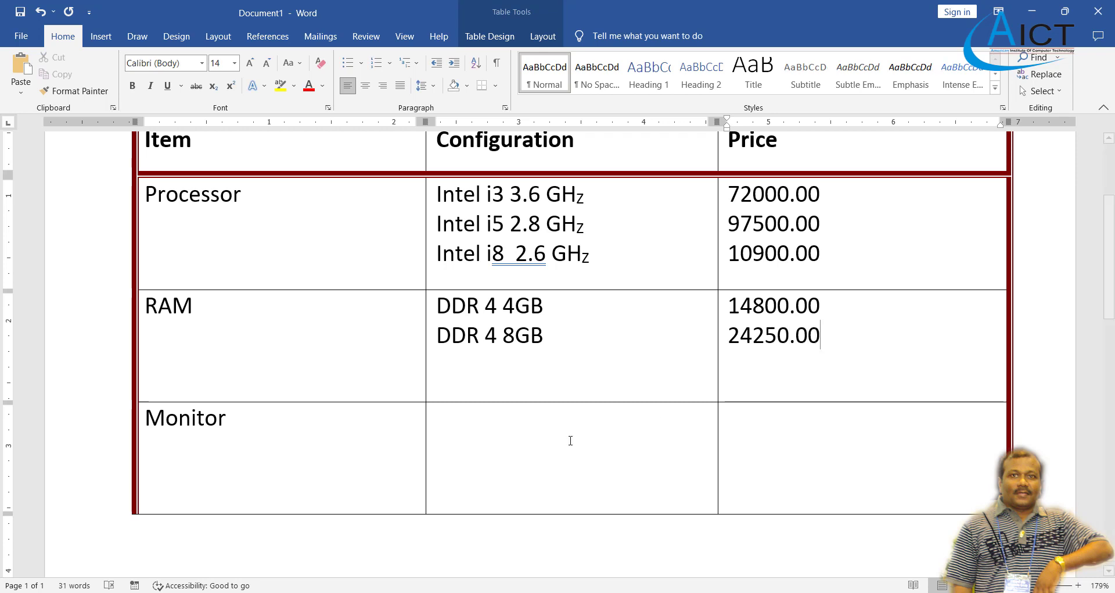
pyautogui.click(241, 484)
pyautogui.press('Tab')
pyautogui.hotkey('alt', 'Tab')
pyautogui.hotkey('alt', 'Tab')
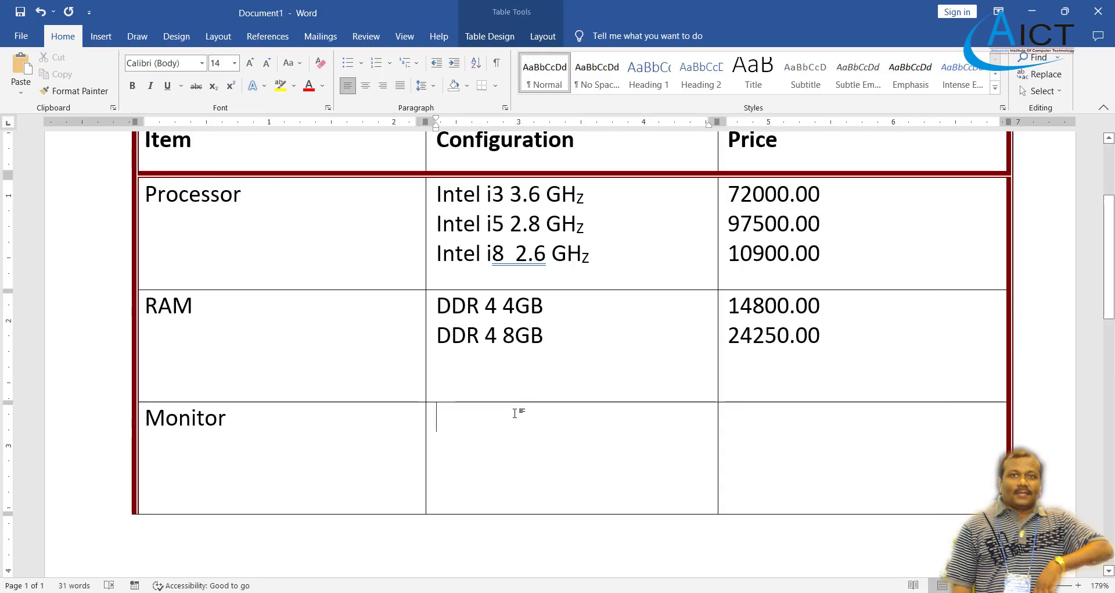
# List the monitors View Sonic 18", Samsung 18" and LG 18" in the Configuration cell.
pyautogui.write('View')
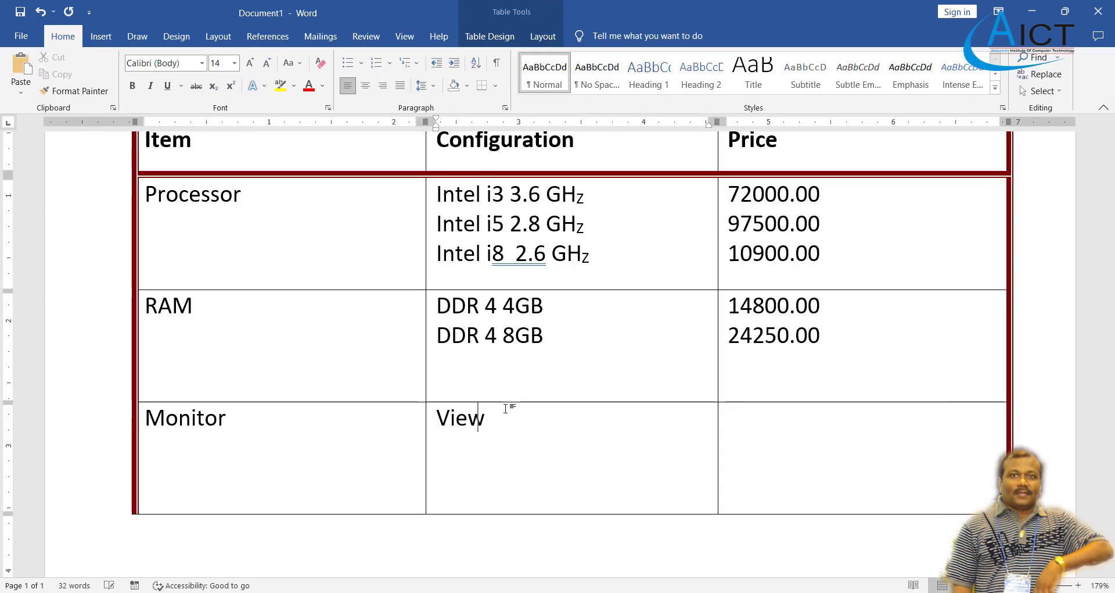
pyautogui.write(' Soni')
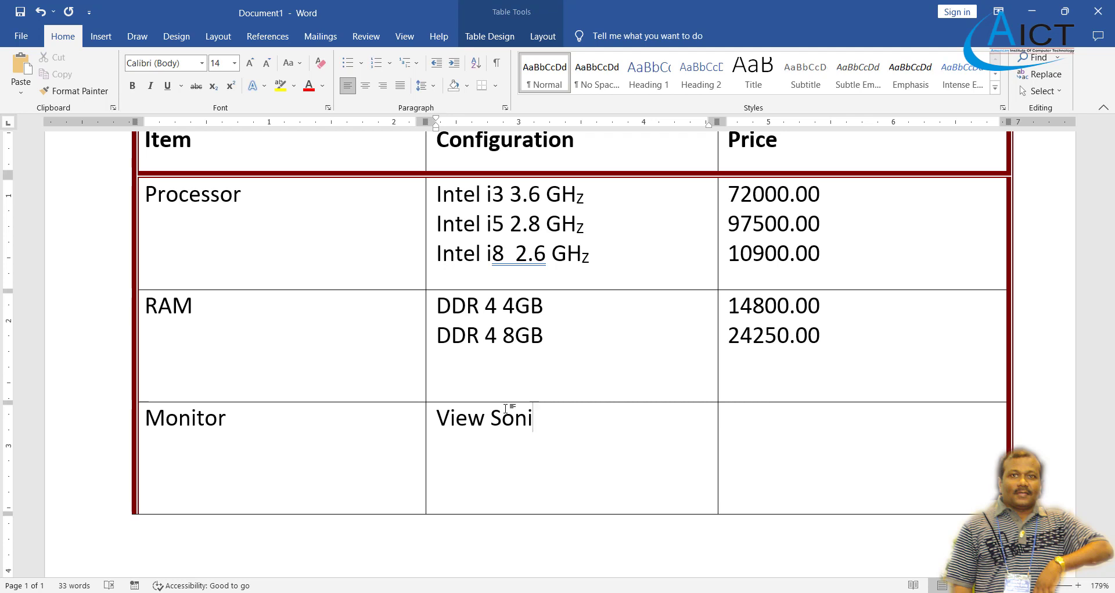
pyautogui.write('c 18"')
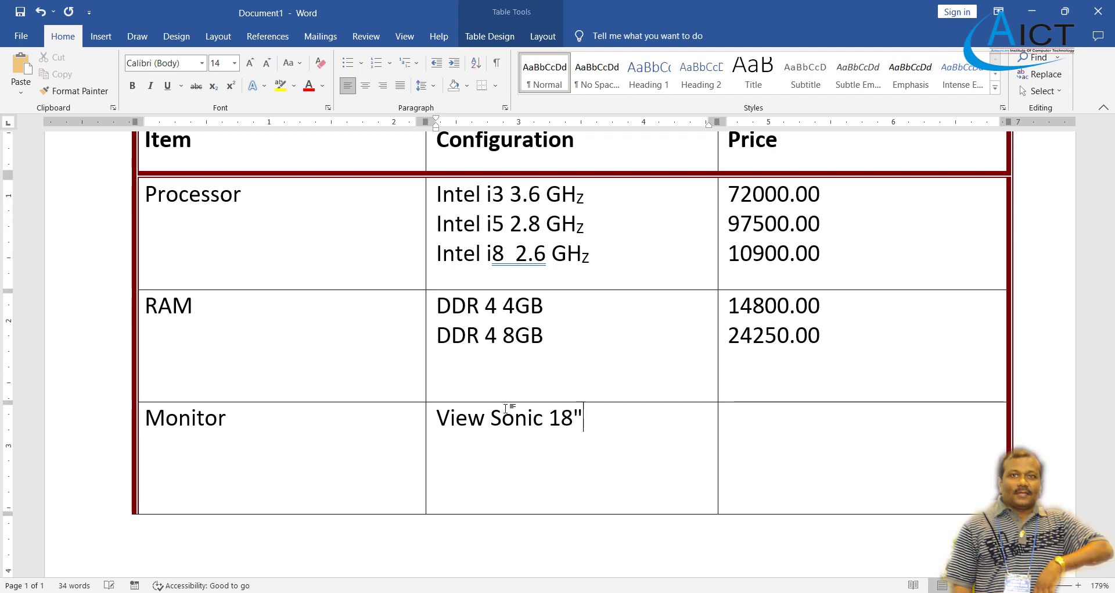
pyautogui.press('Return')
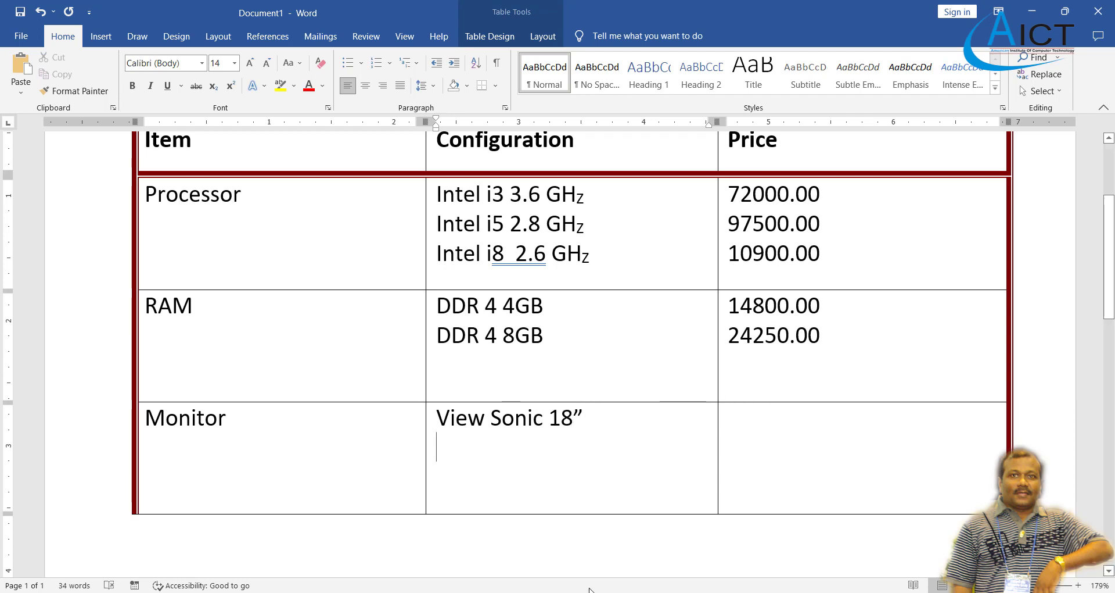
pyautogui.hotkey('alt', 'Tab')
pyautogui.hotkey('alt', 'Tab')
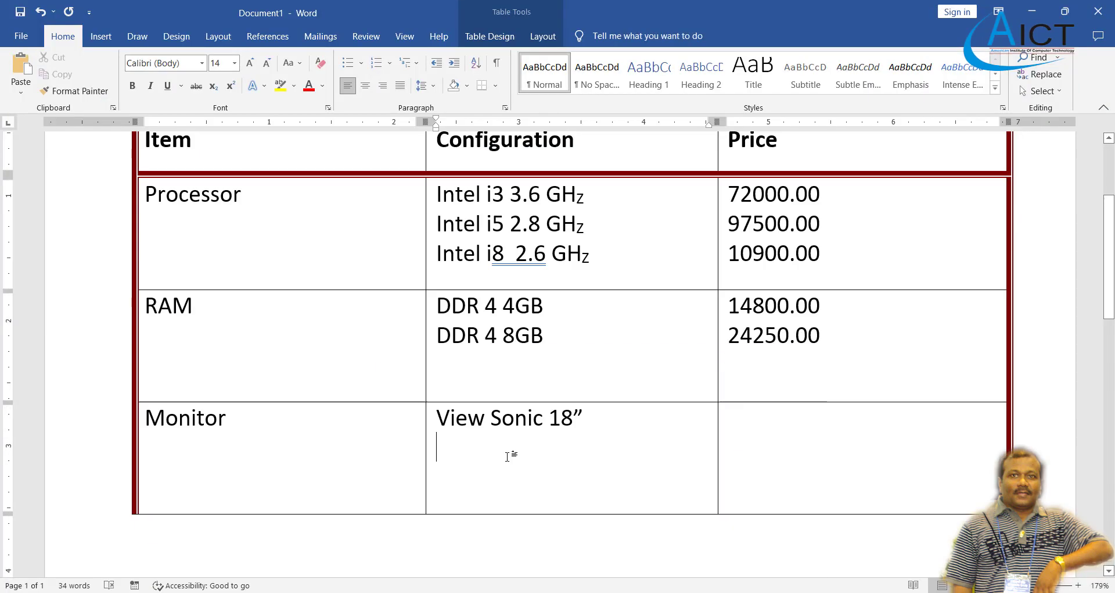
pyautogui.write('Sam')
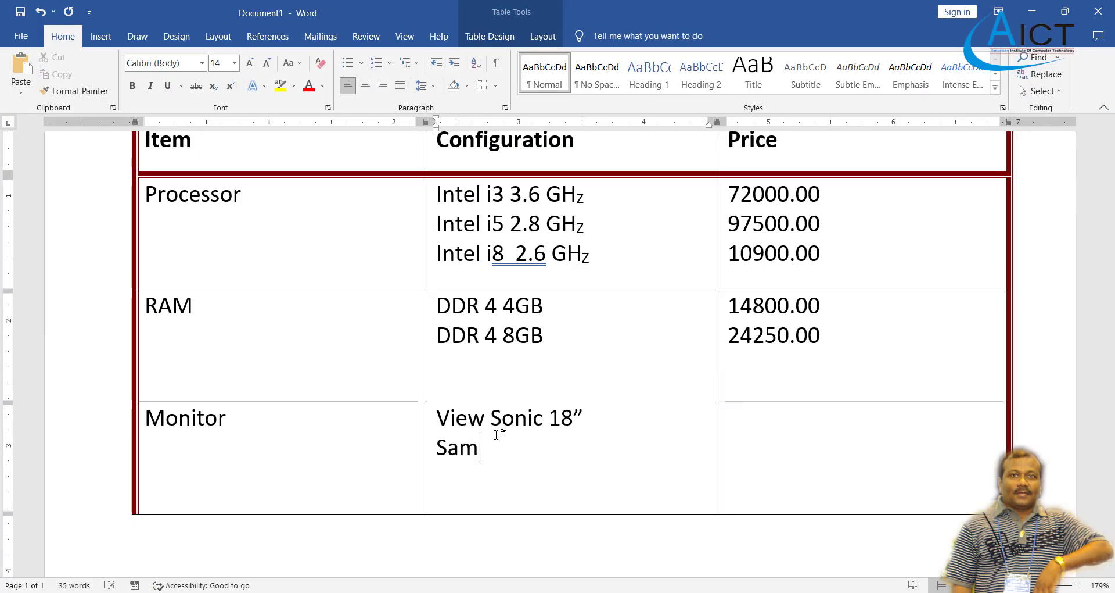
pyautogui.write('sung ')
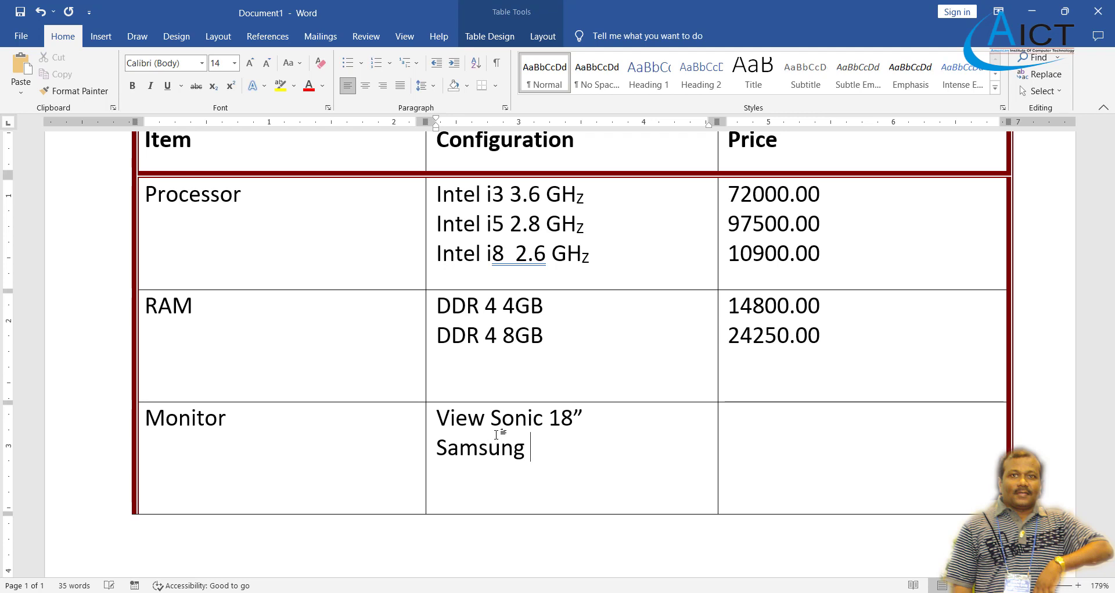
pyautogui.write('18"')
pyautogui.write('LG')
pyautogui.press('Tab')
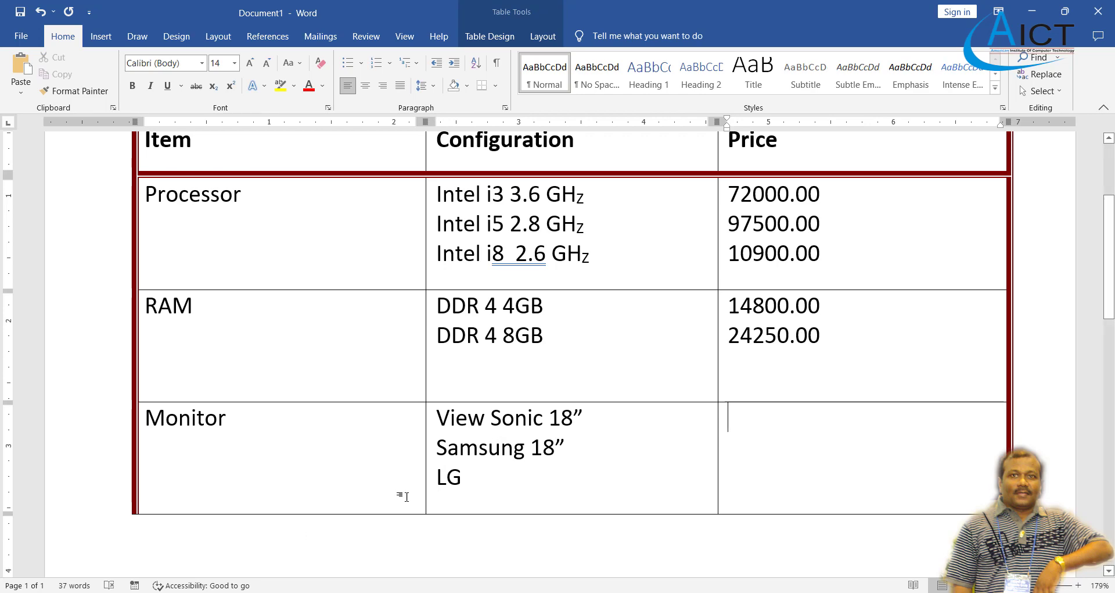
pyautogui.click(486, 478)
pyautogui.write('18"')
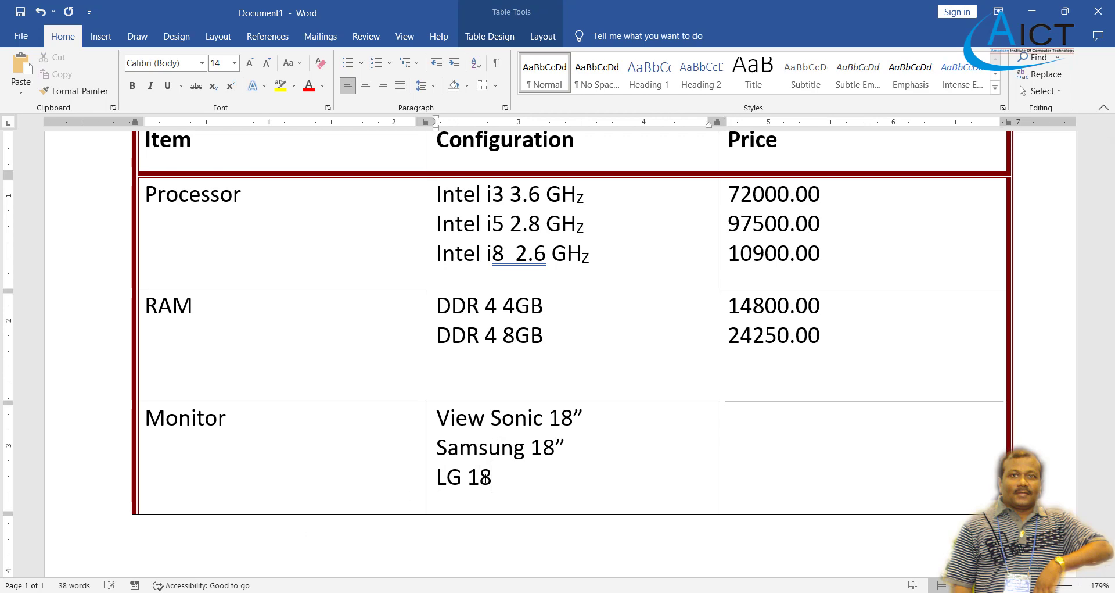
pyautogui.hotkey('alt', 'Tab')
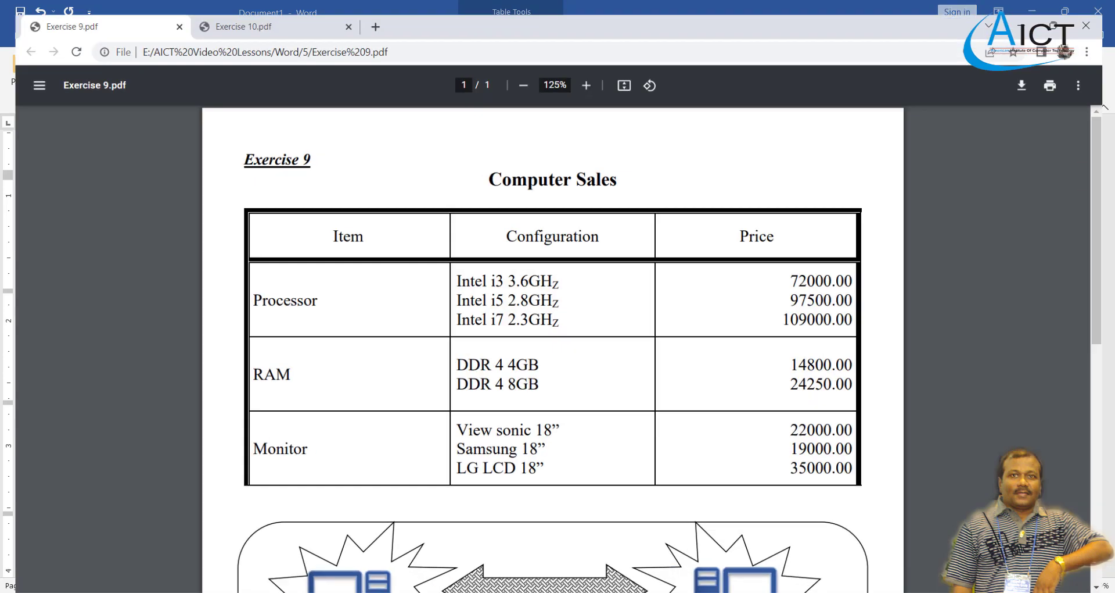
pyautogui.hotkey('alt', 'Tab')
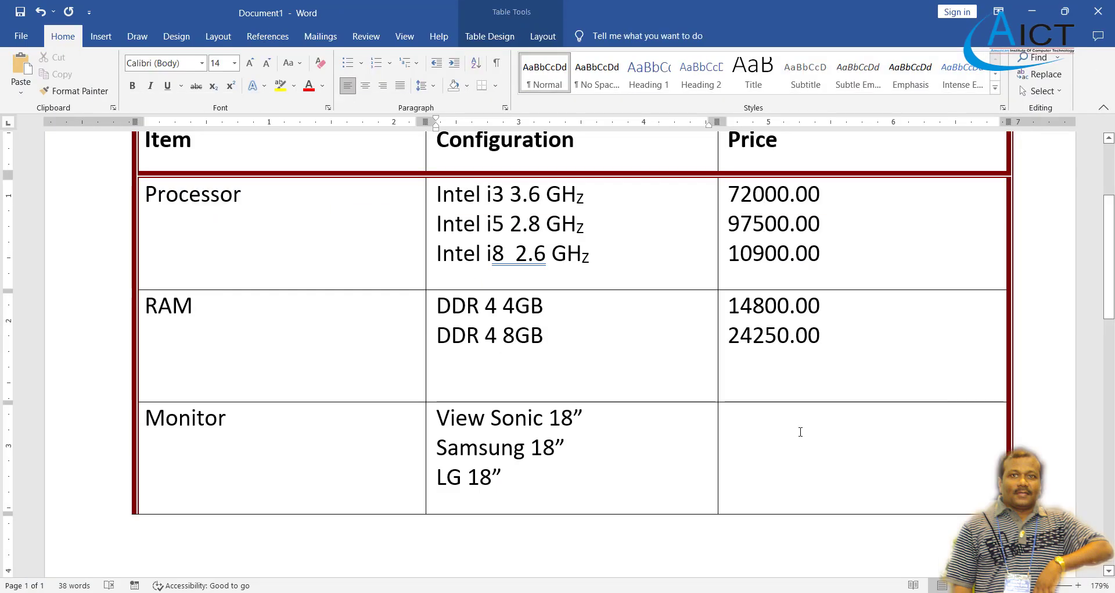
# Enter the monitor prices 22000.00, 19000.00 and 35000.00 on separate lines.
pyautogui.click(801, 432)
pyautogui.write('22000.00')
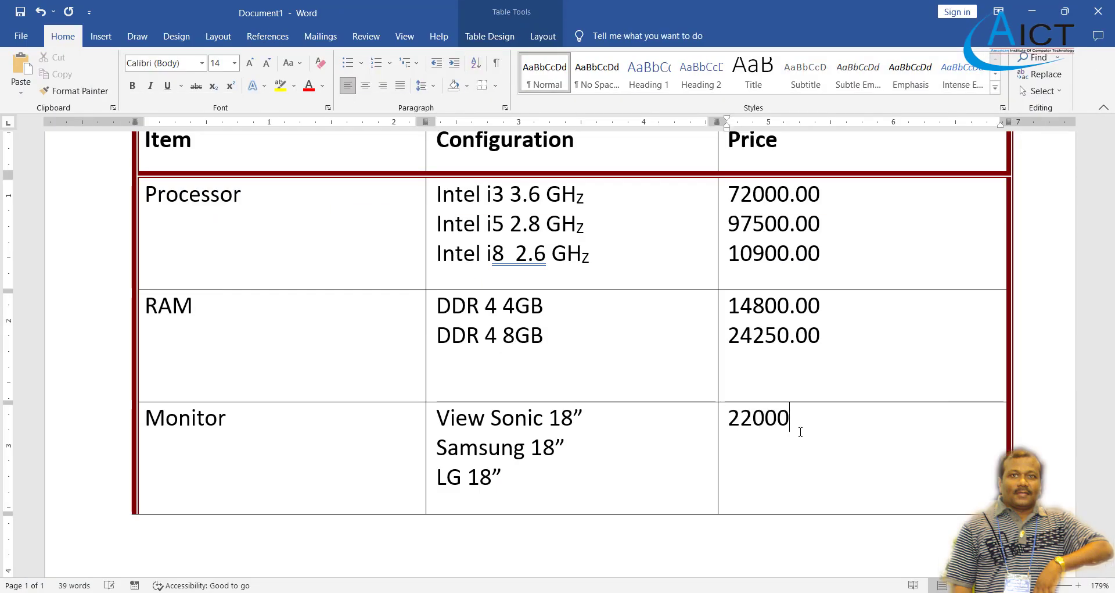
pyautogui.press('Left')
pyautogui.press('Left')
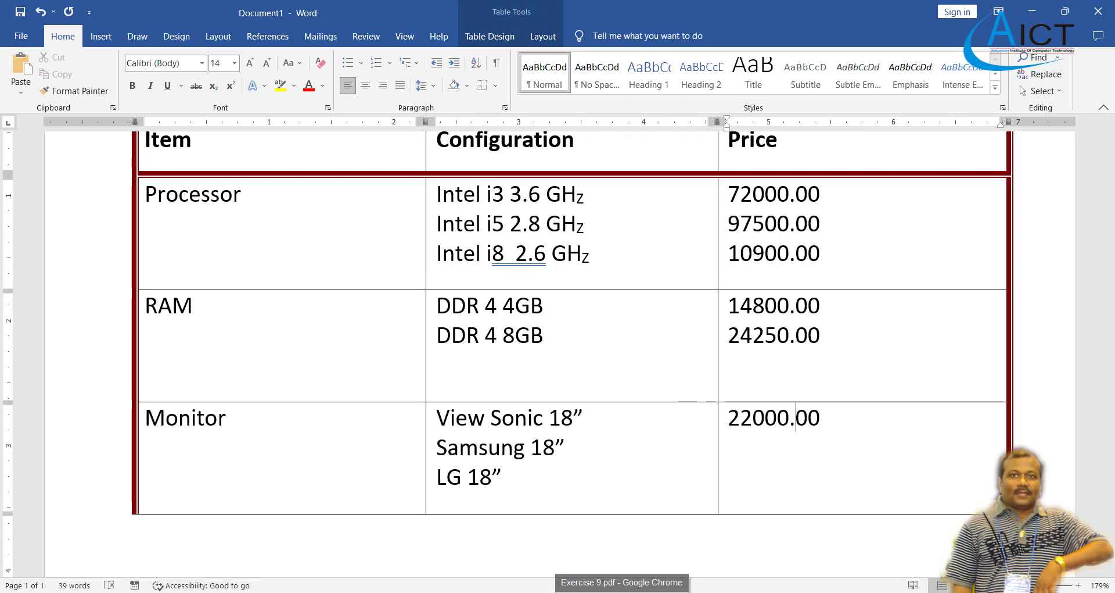
pyautogui.click(623, 592)
pyautogui.click(622, 592)
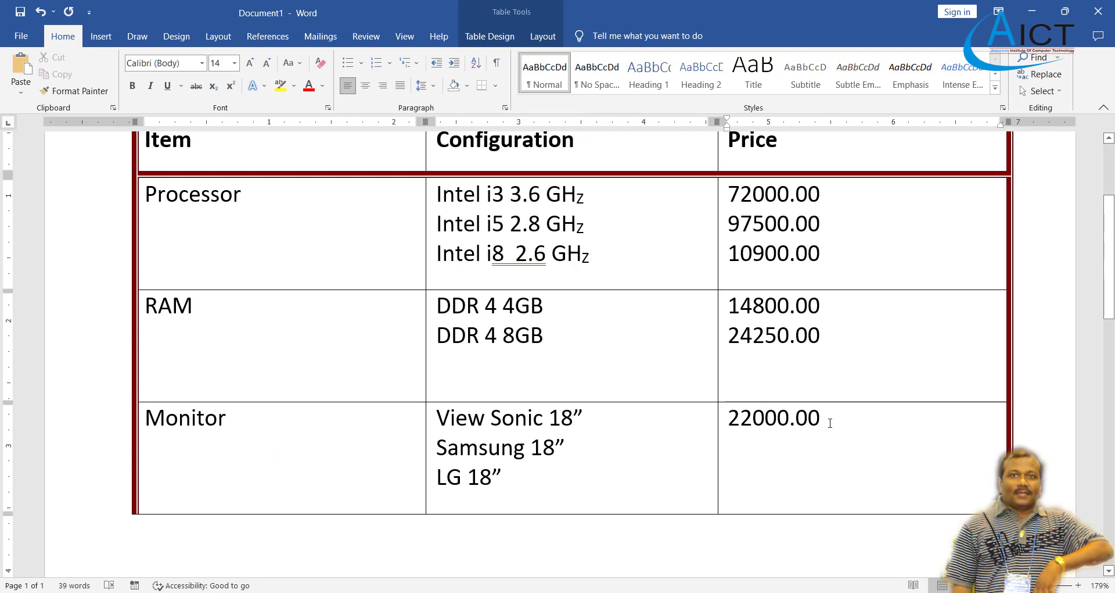
pyautogui.click(831, 422)
pyautogui.press('Return')
pyautogui.write('19')
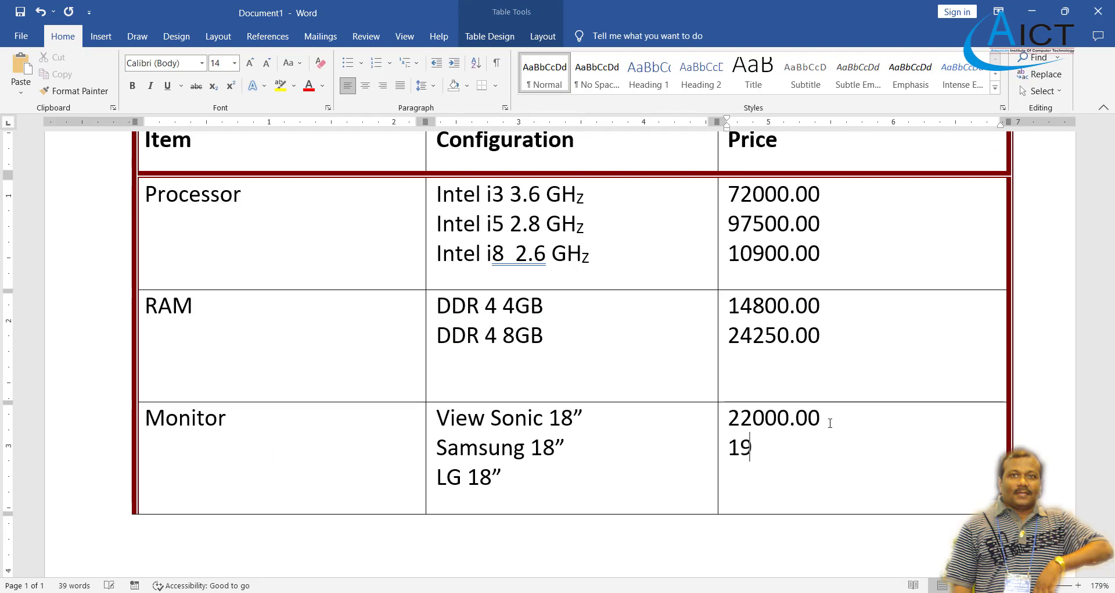
pyautogui.write('000.00')
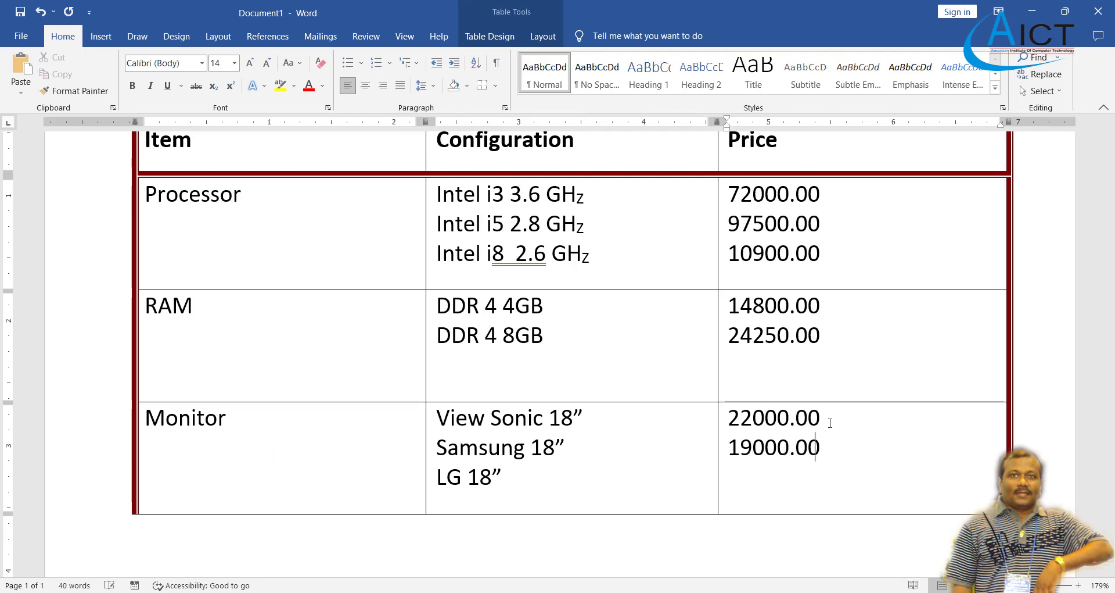
pyautogui.press('Return')
pyautogui.write('35000.00')
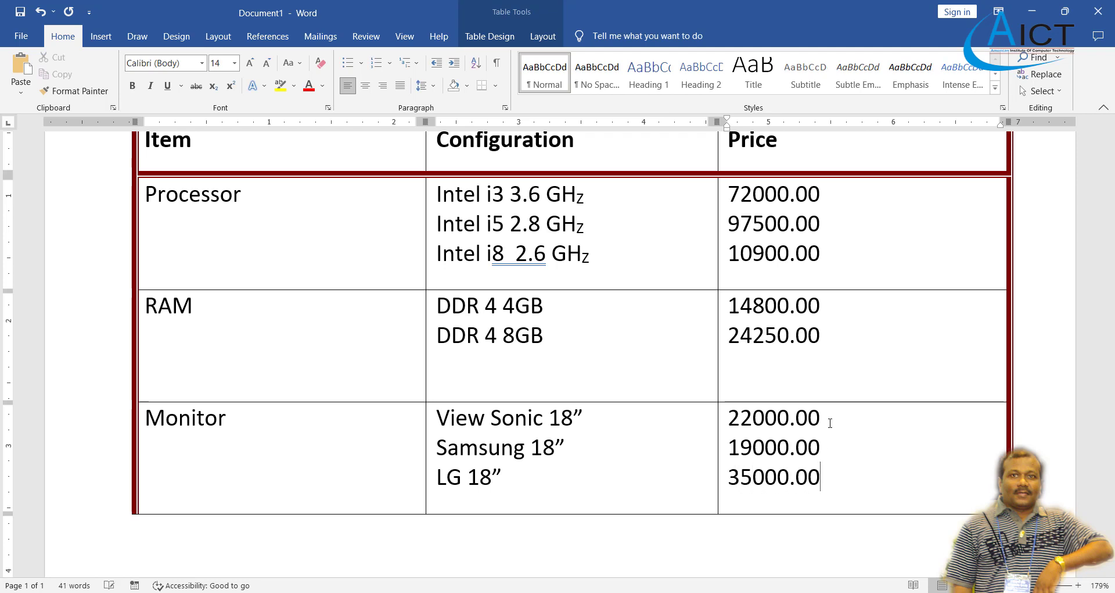
pyautogui.scroll(3, 660, 351)
pyautogui.scroll(-1, 584, 298)
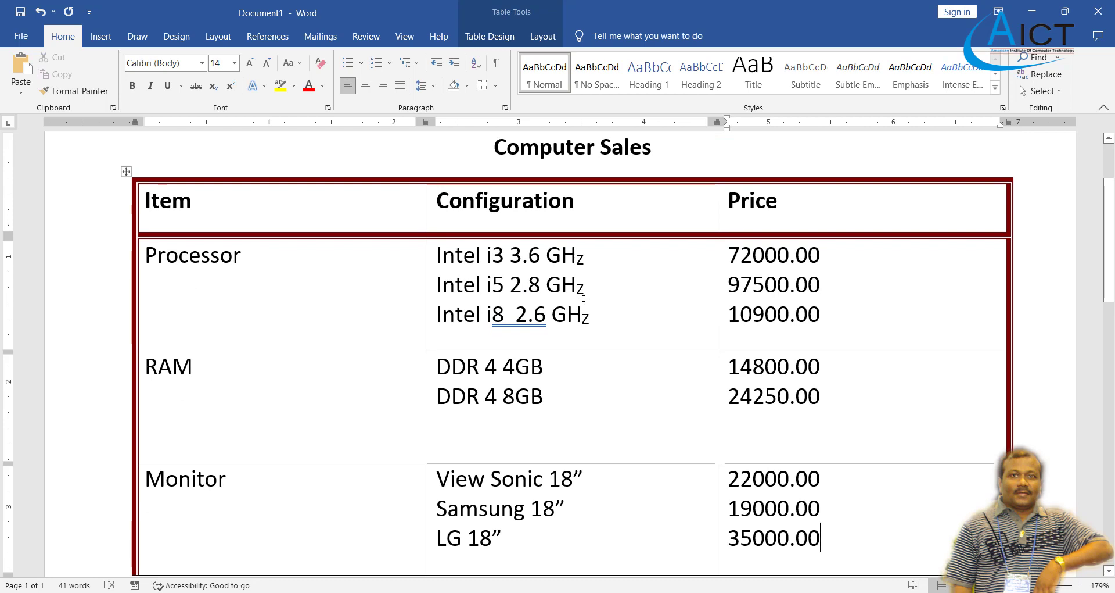
pyautogui.scroll(-1, 585, 298)
pyautogui.scroll(1, 585, 298)
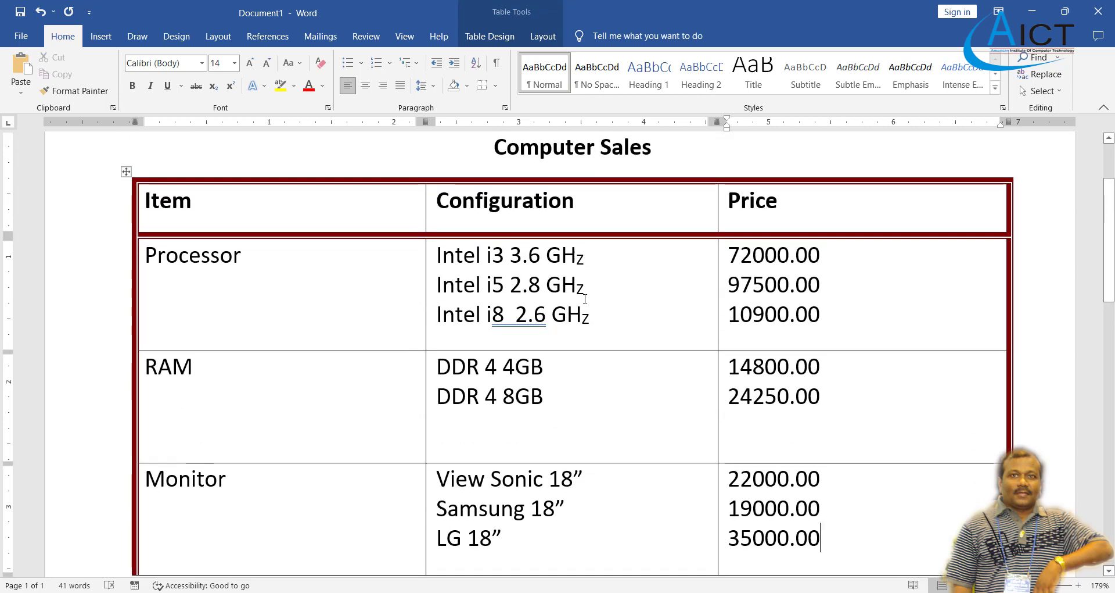
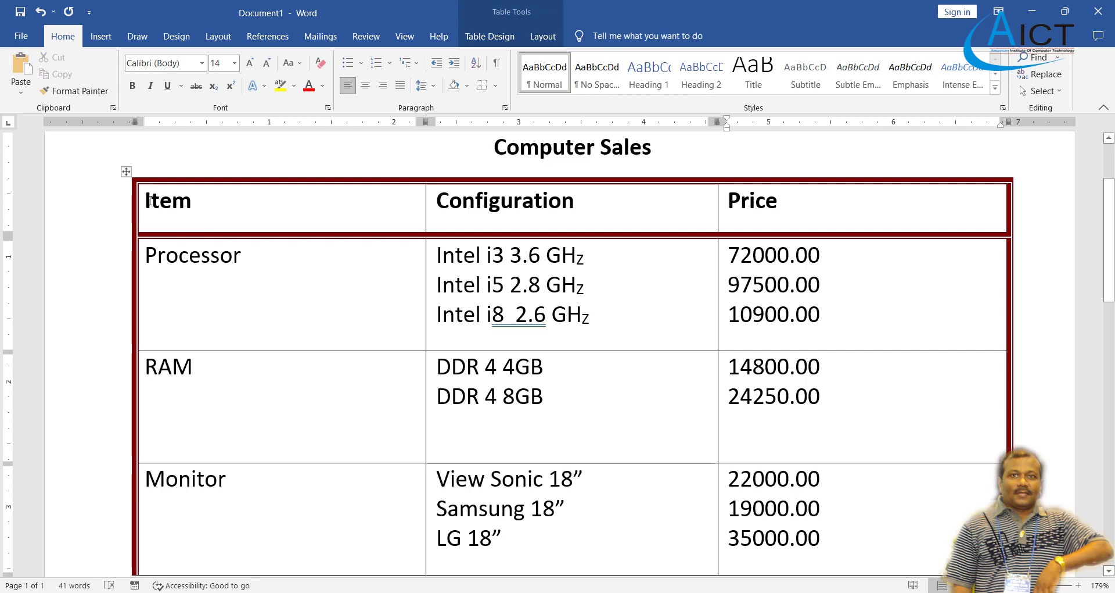
# Align Center the Item, Configuration and Price headings in the header row, horizontally and vertically.
pyautogui.moveTo(147, 204); pyautogui.dragTo(806, 215)
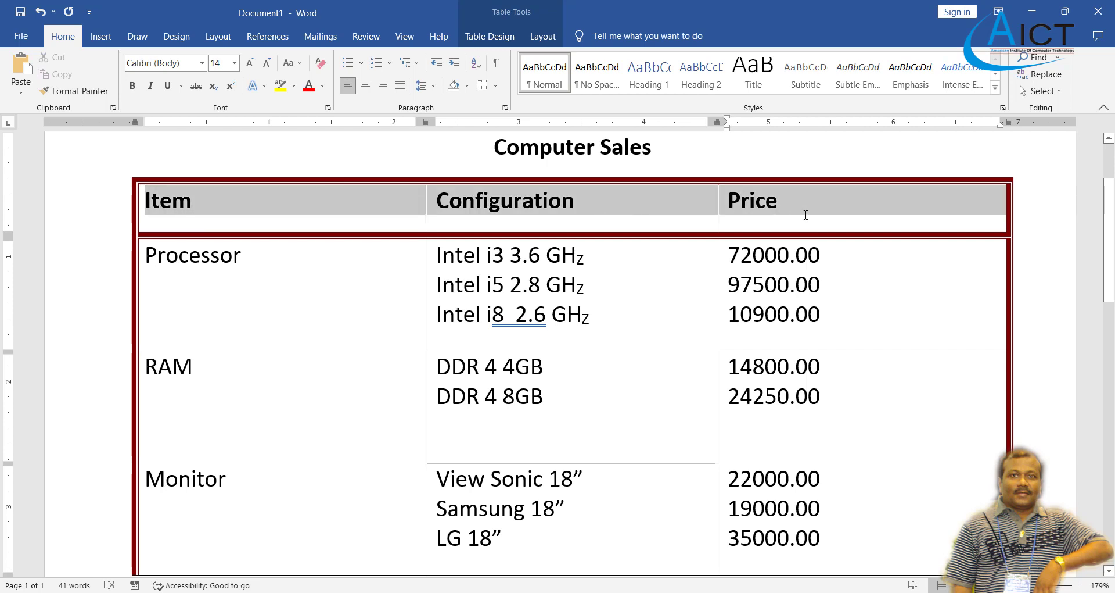
pyautogui.click(545, 36)
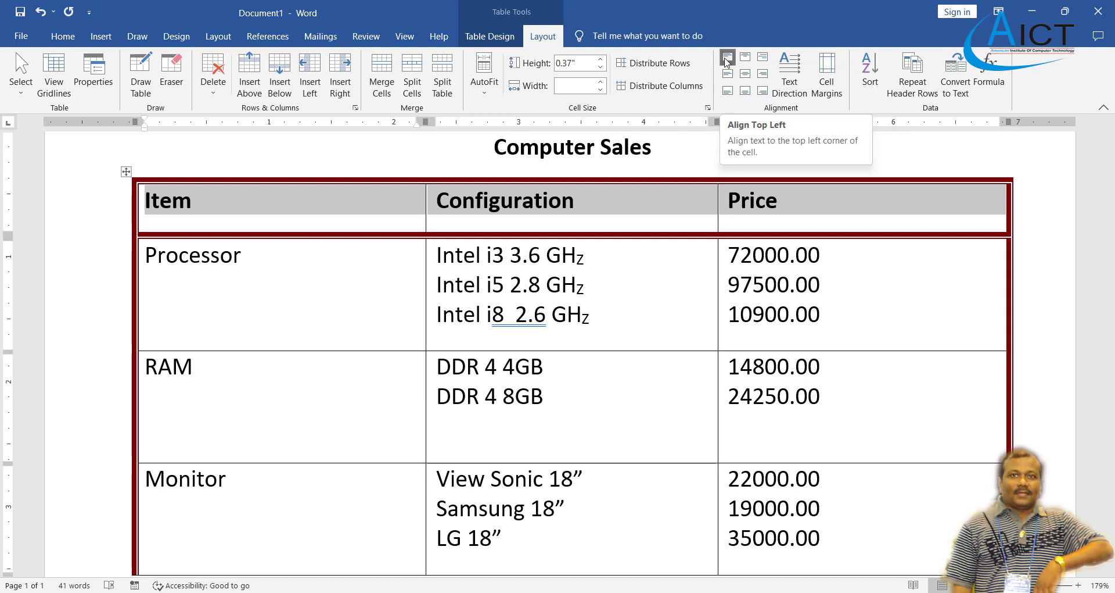
pyautogui.click(727, 73)
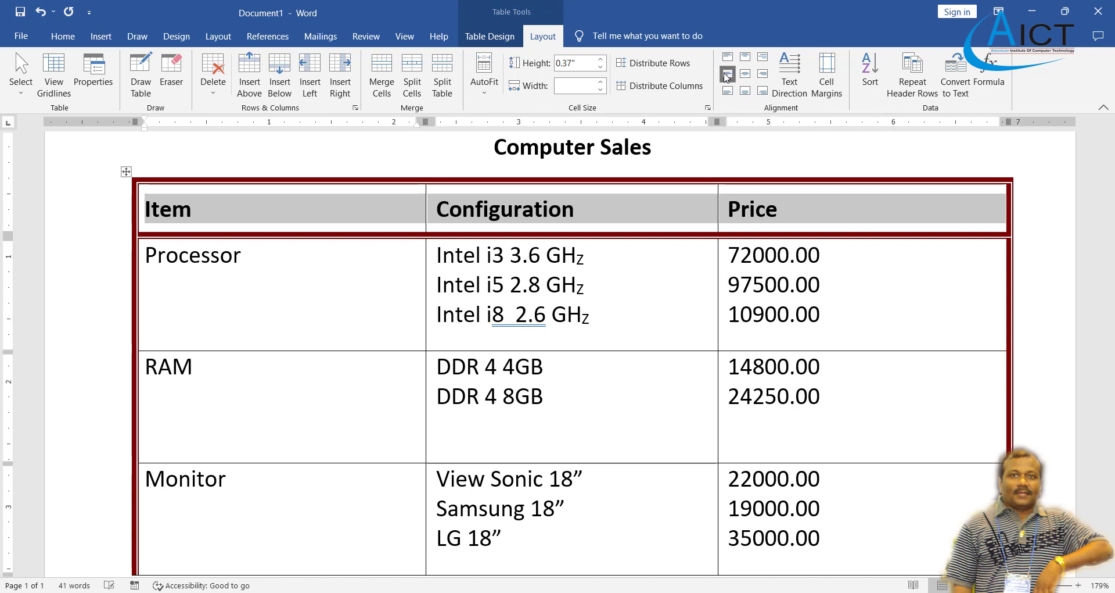
pyautogui.click(727, 91)
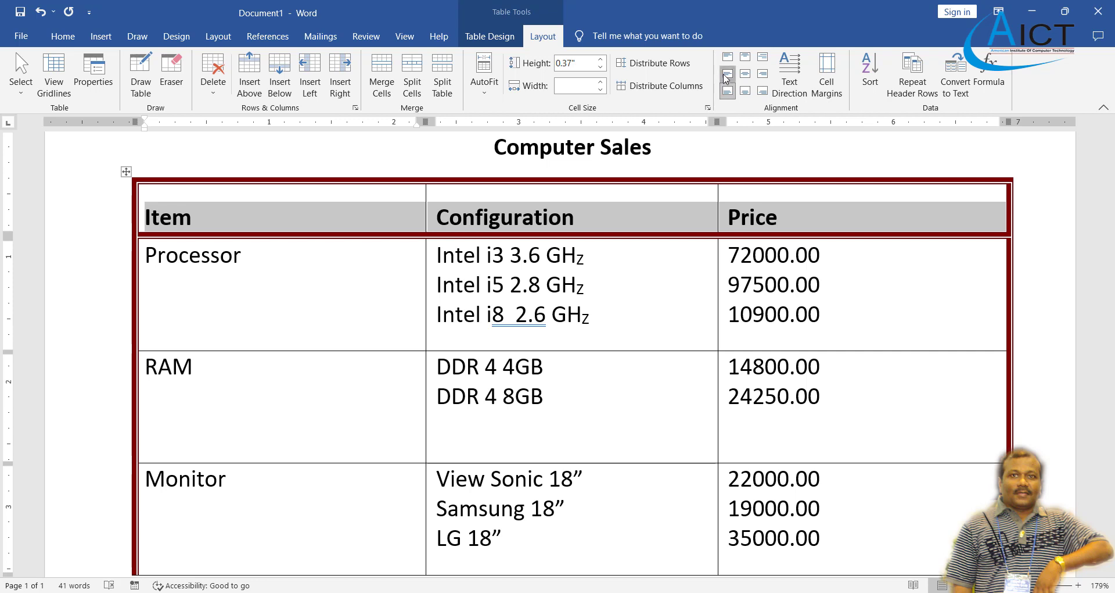
pyautogui.click(728, 61)
pyautogui.click(728, 61)
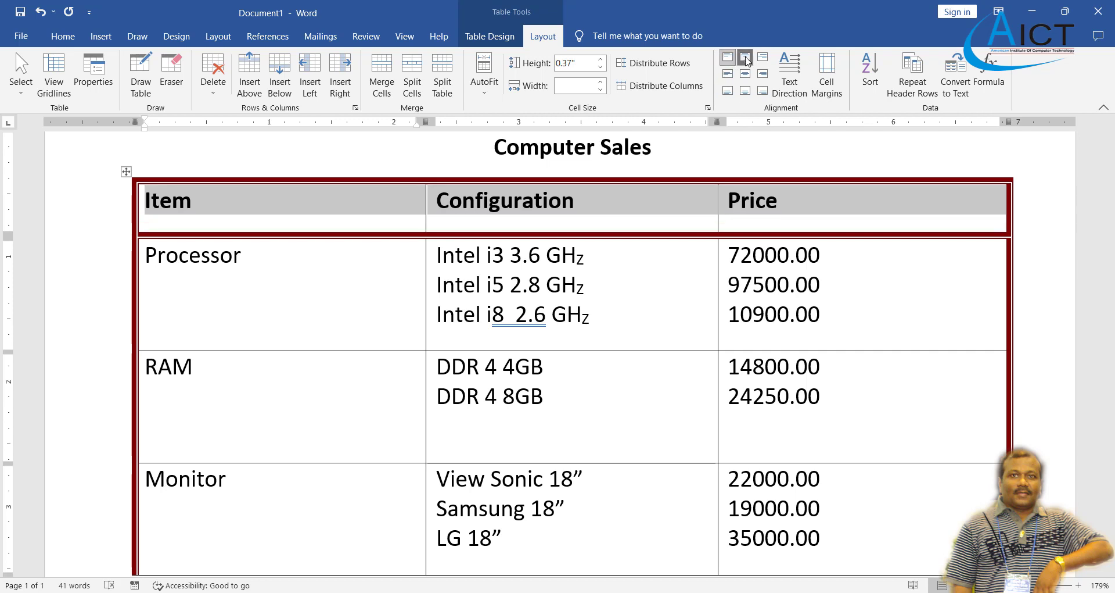
pyautogui.click(747, 59)
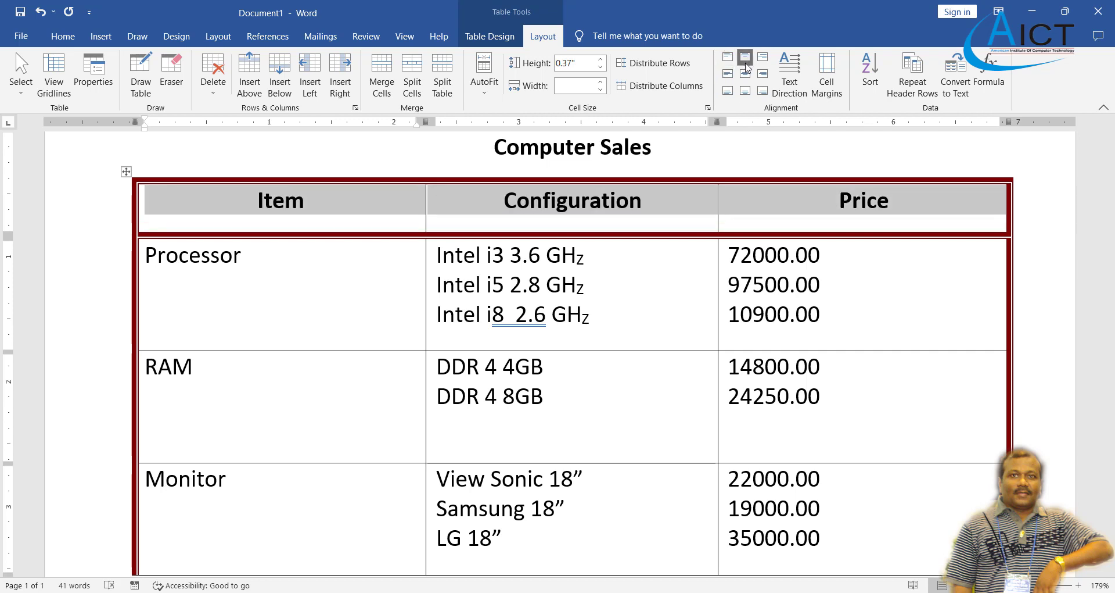
pyautogui.click(745, 74)
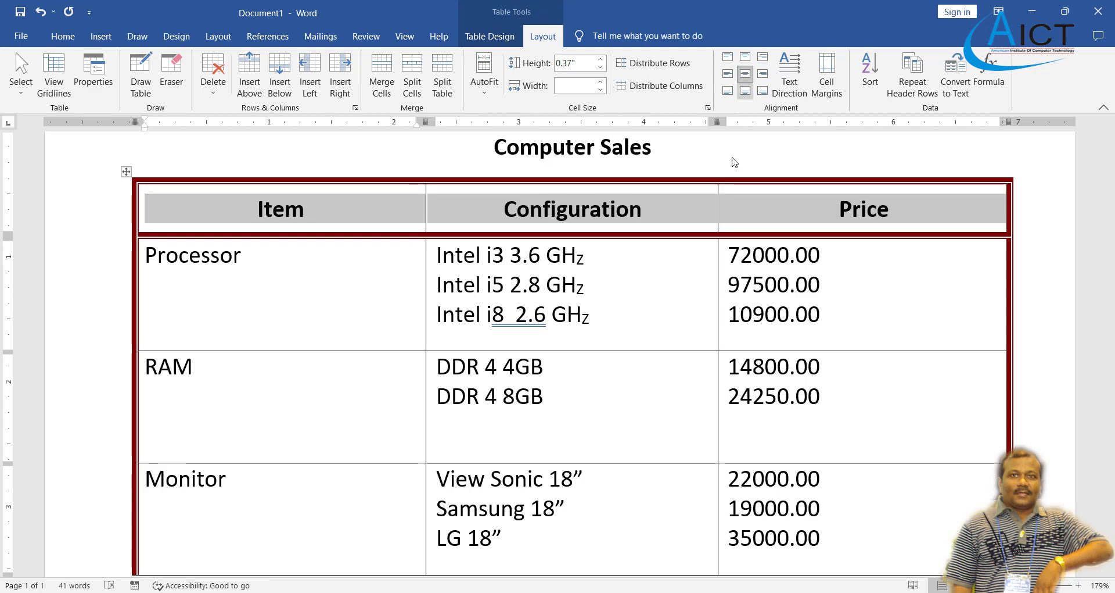
pyautogui.click(611, 592)
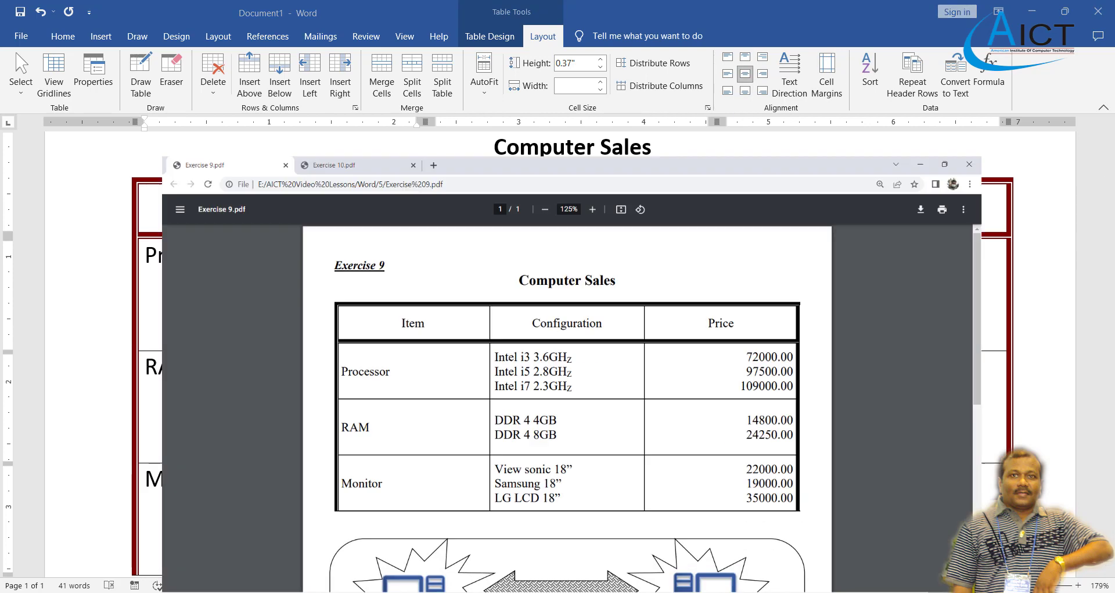
pyautogui.click(612, 592)
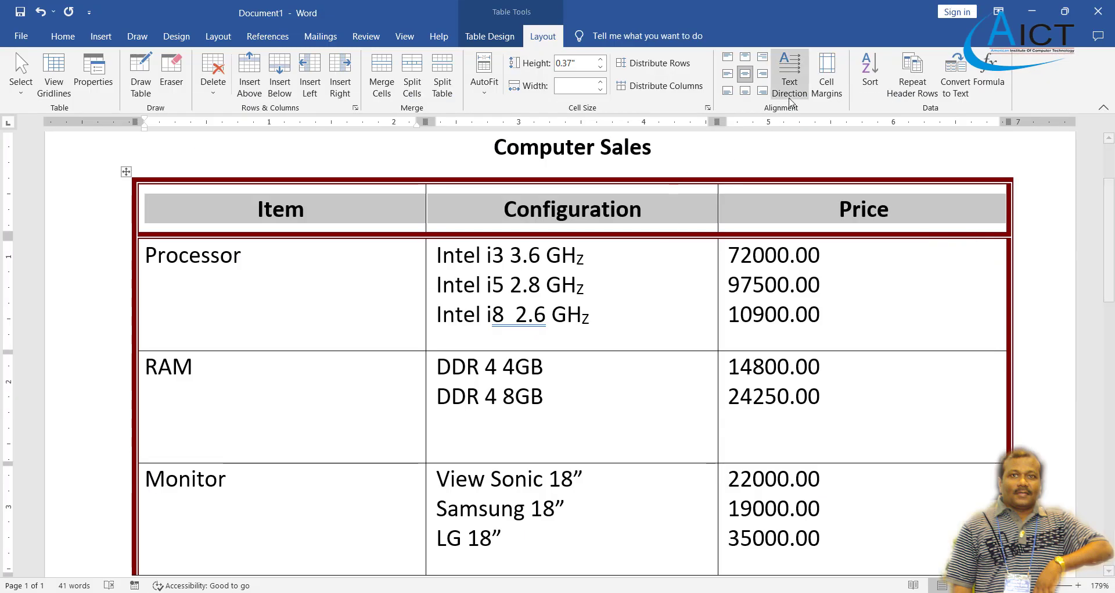
# Align the Processor label left and vertically centred in its cell.
pyautogui.click(260, 290)
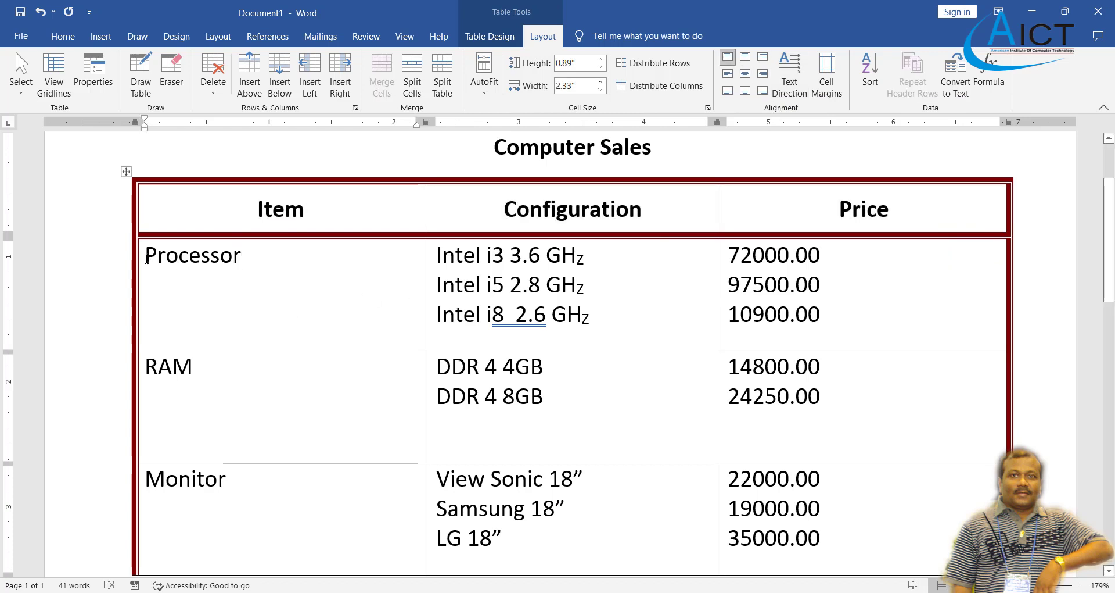
pyautogui.moveTo(147, 259); pyautogui.dragTo(261, 259)
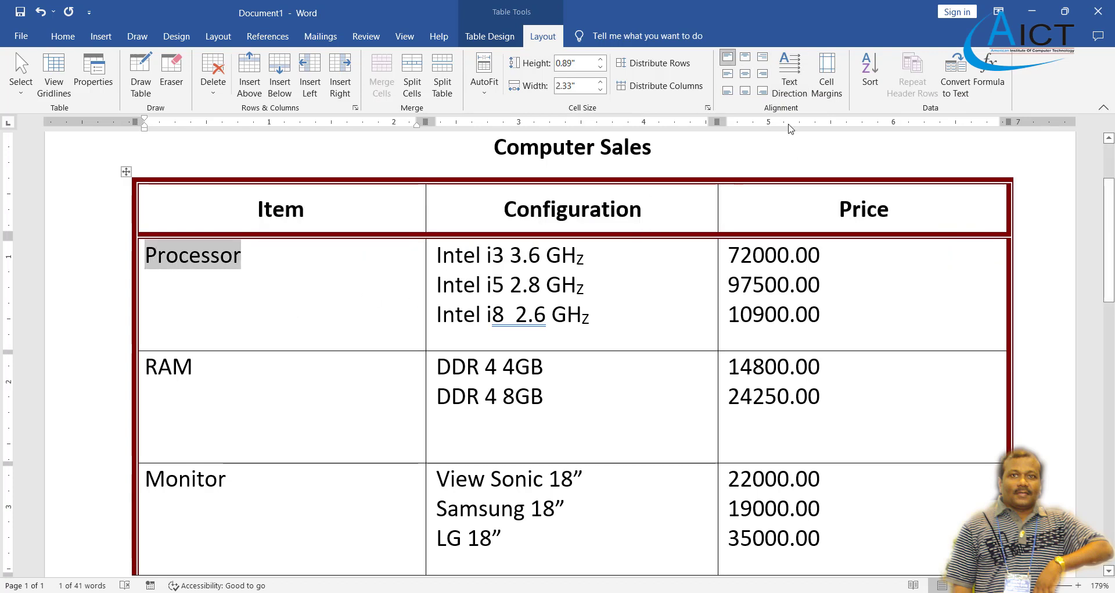
pyautogui.click(730, 75)
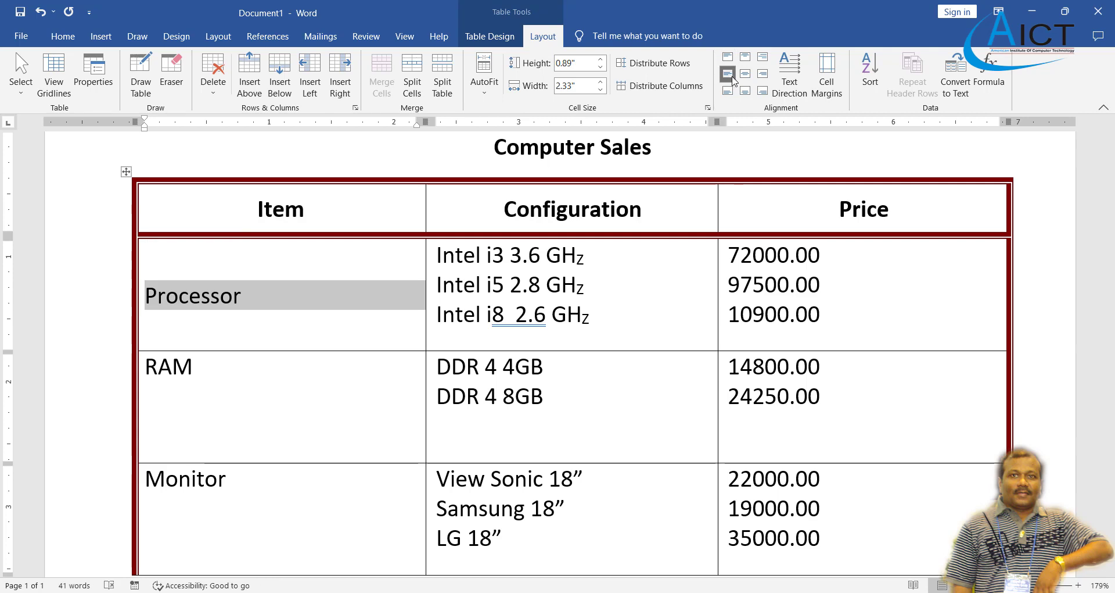
pyautogui.click(745, 74)
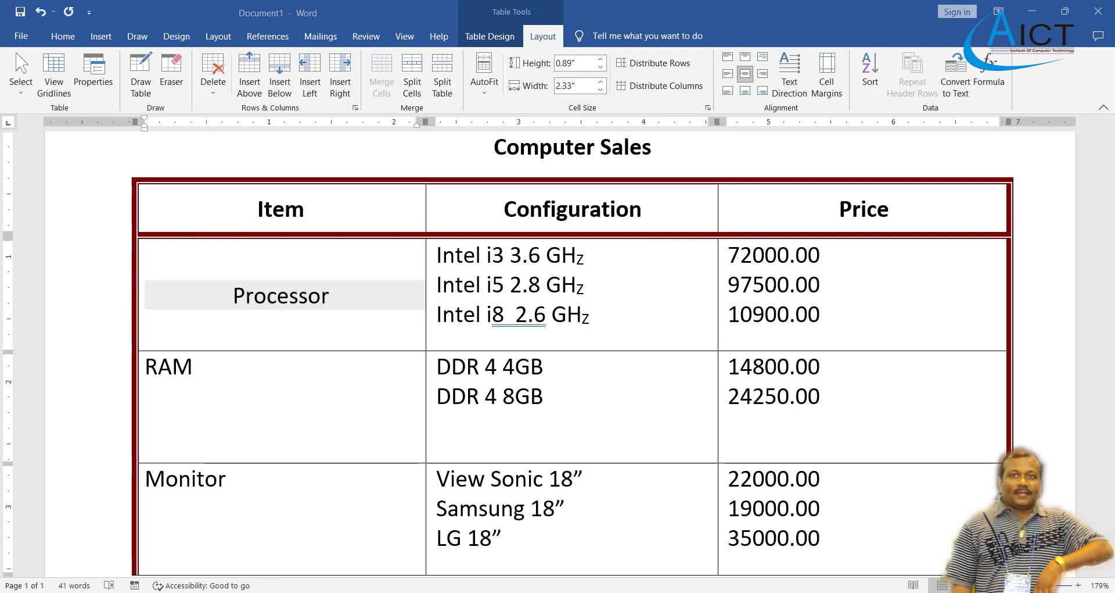
pyautogui.hotkey('alt', 'Tab')
pyautogui.hotkey('alt', 'Tab')
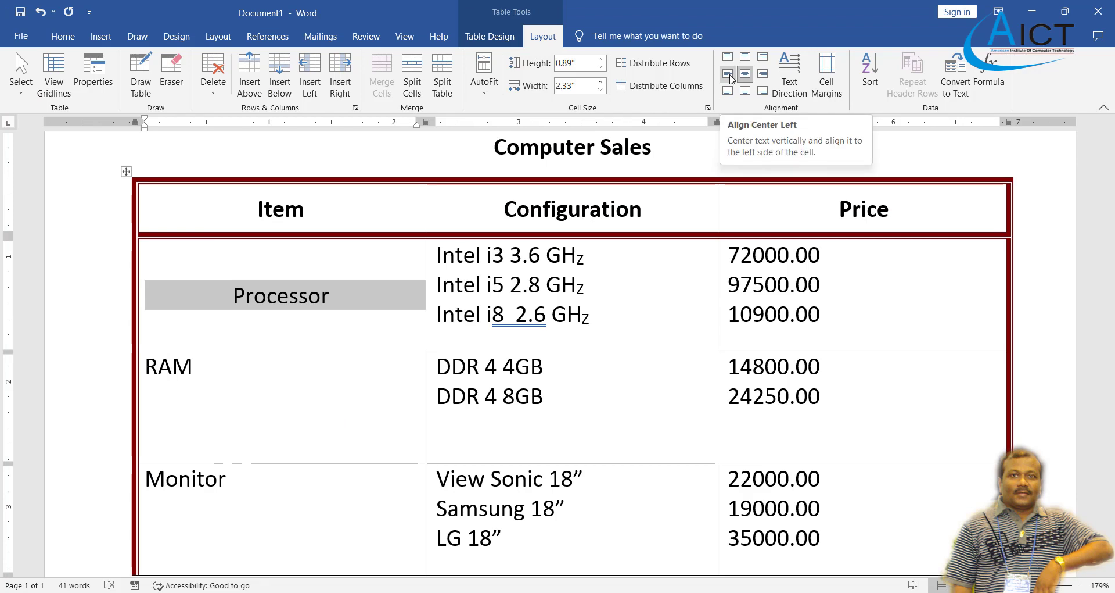
pyautogui.click(730, 77)
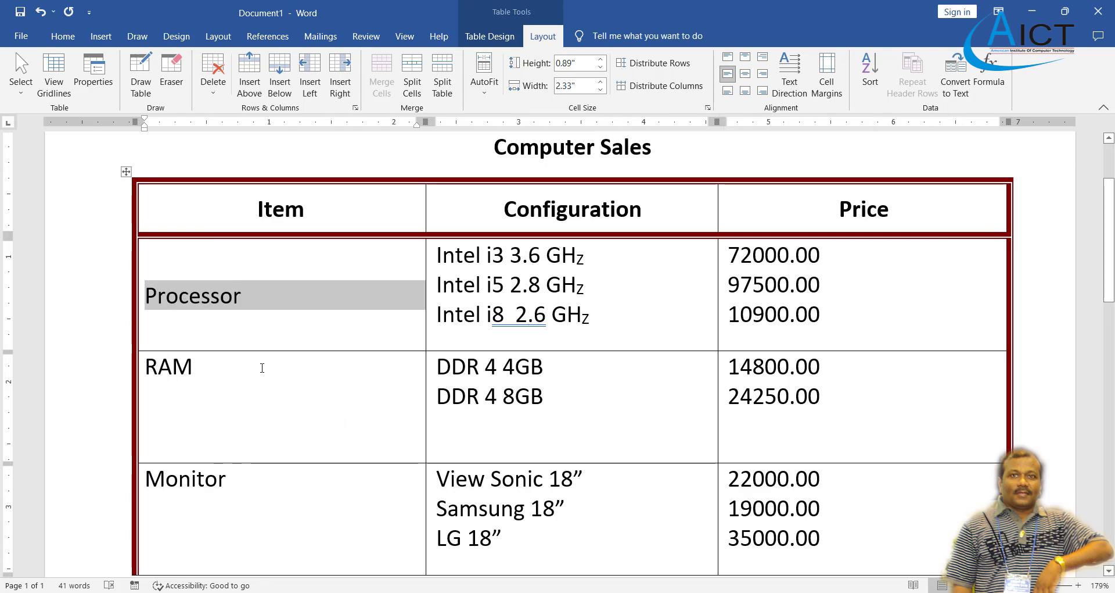
# Vertically centre the RAM, Monitor and Configuration entries at the left of their cells.
pyautogui.moveTo(262, 367); pyautogui.dragTo(145, 367)
pyautogui.click(248, 492)
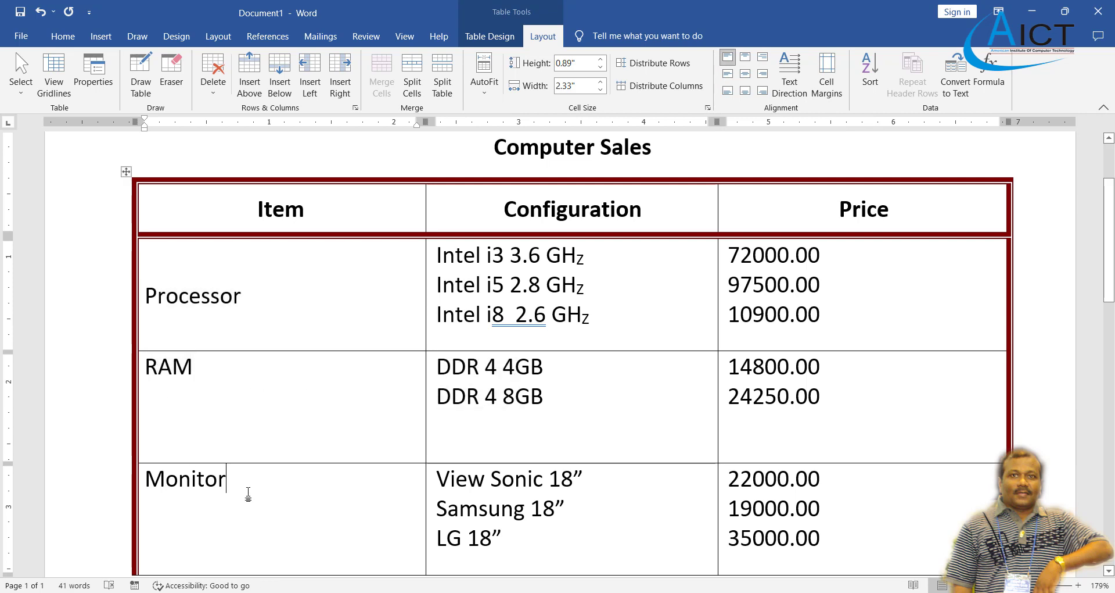
pyautogui.moveTo(248, 492); pyautogui.dragTo(147, 483)
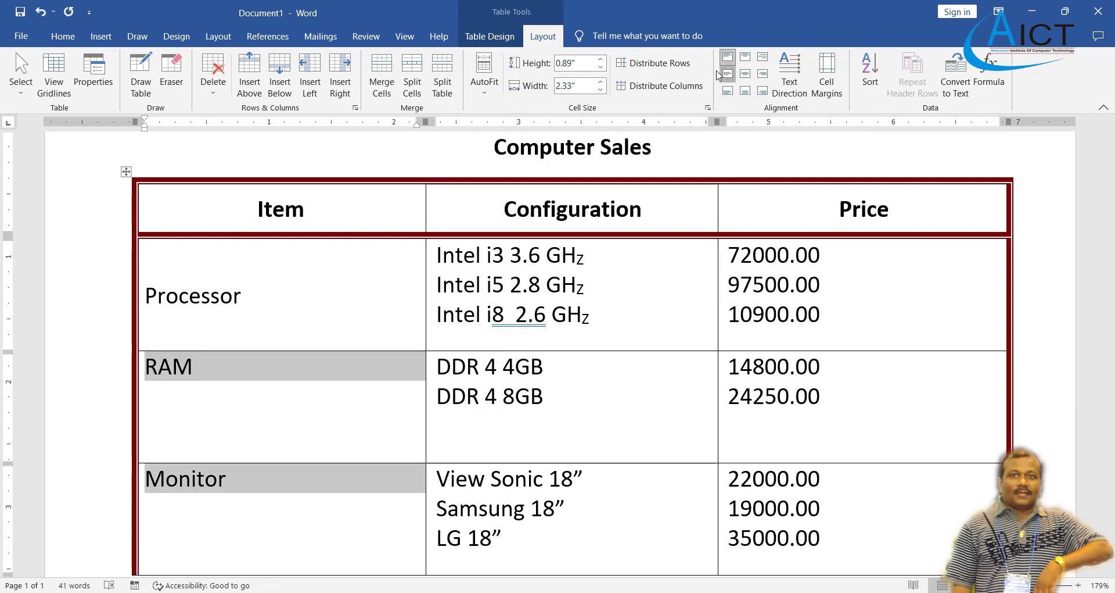
pyautogui.click(721, 74)
pyautogui.click(599, 278)
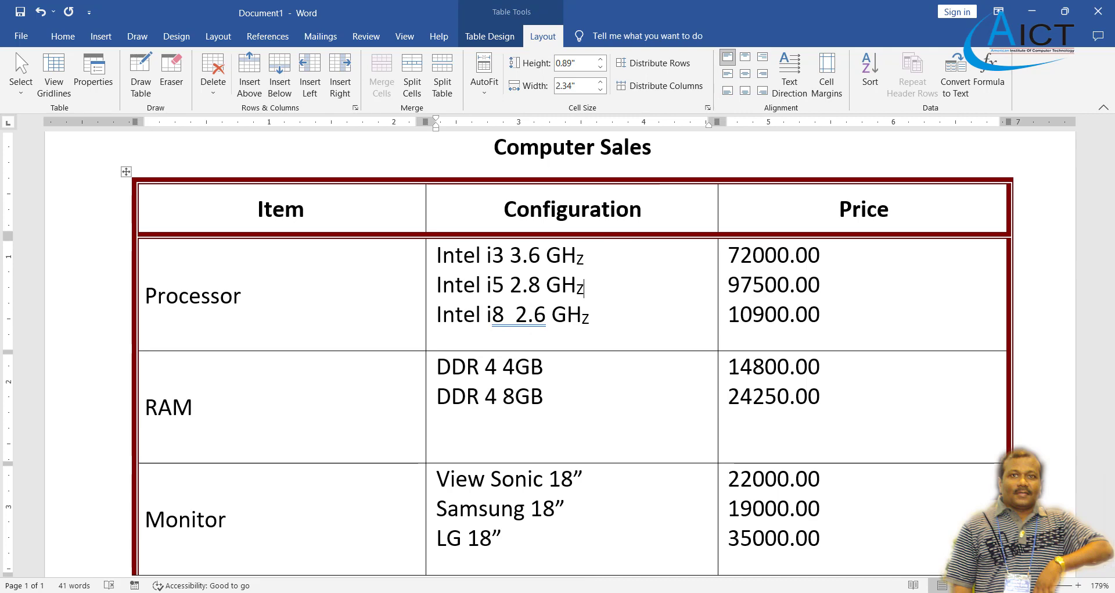
pyautogui.click(599, 592)
pyautogui.click(598, 592)
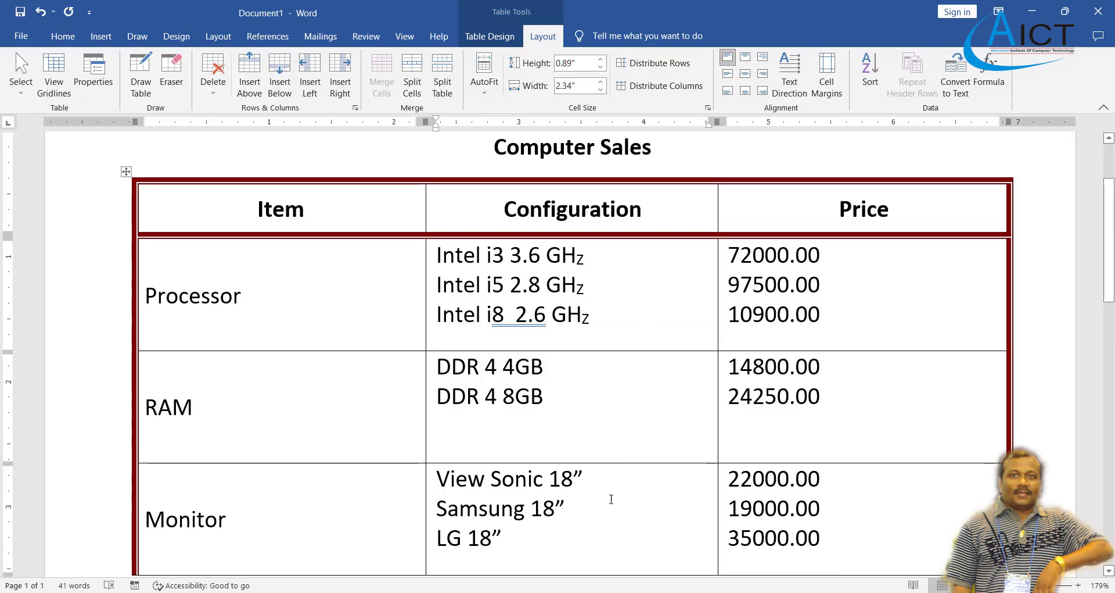
pyautogui.moveTo(565, 535); pyautogui.dragTo(576, 261)
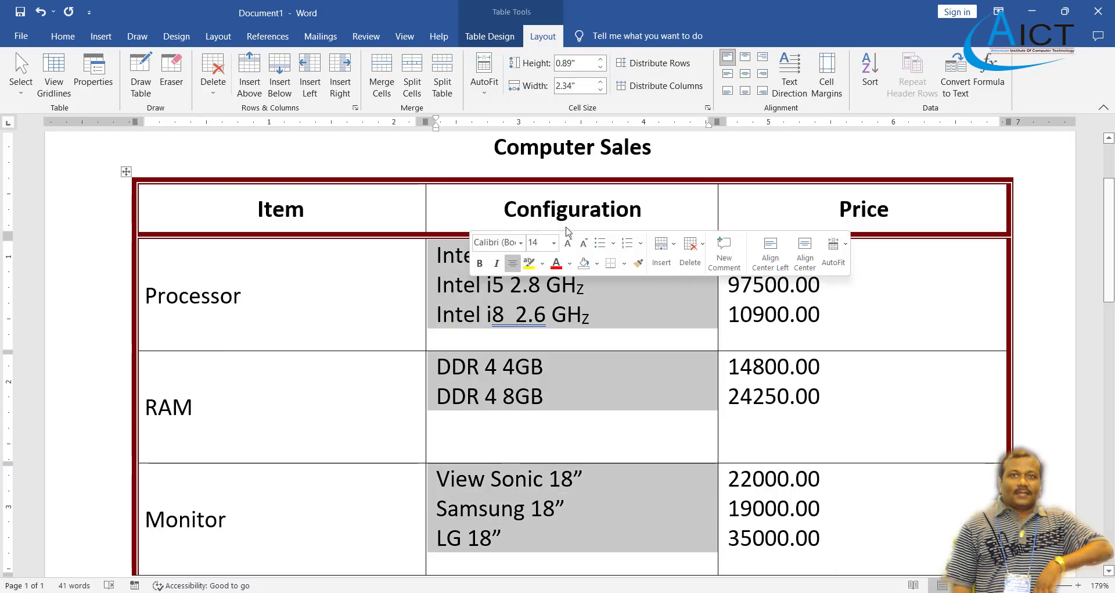
pyautogui.click(727, 74)
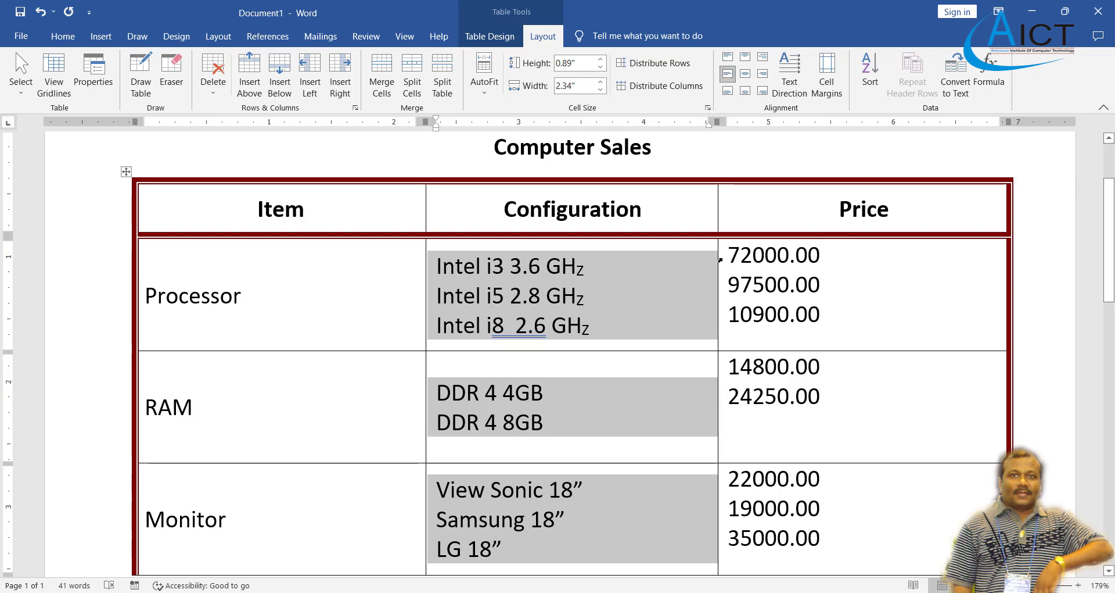
# Right-align and vertically centre the prices in the three Price cells.
pyautogui.moveTo(731, 254); pyautogui.dragTo(835, 522)
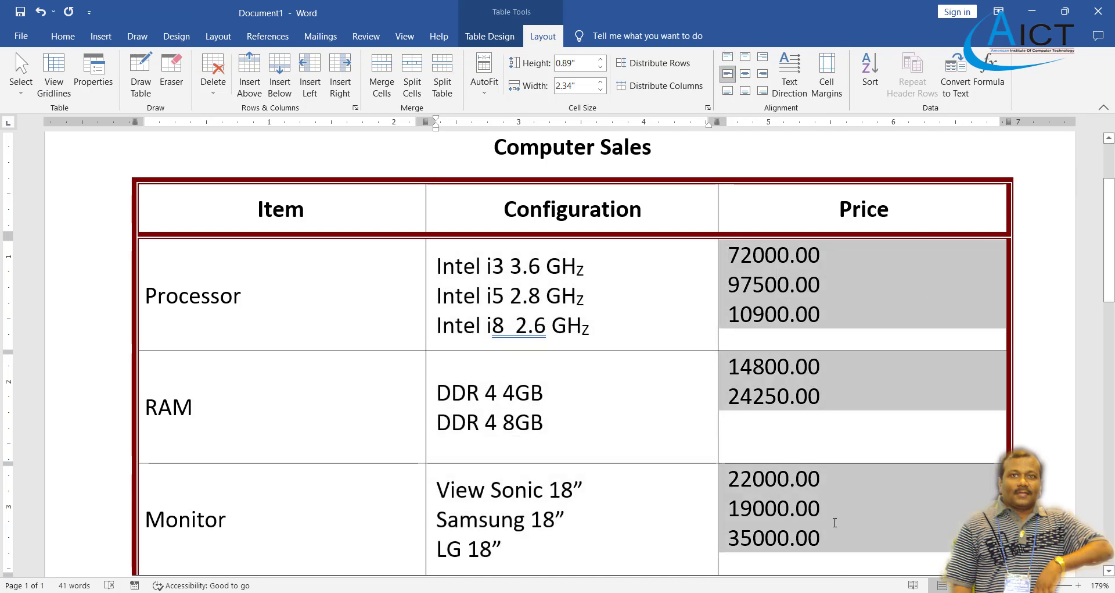
pyautogui.scroll(-1, 779, 318)
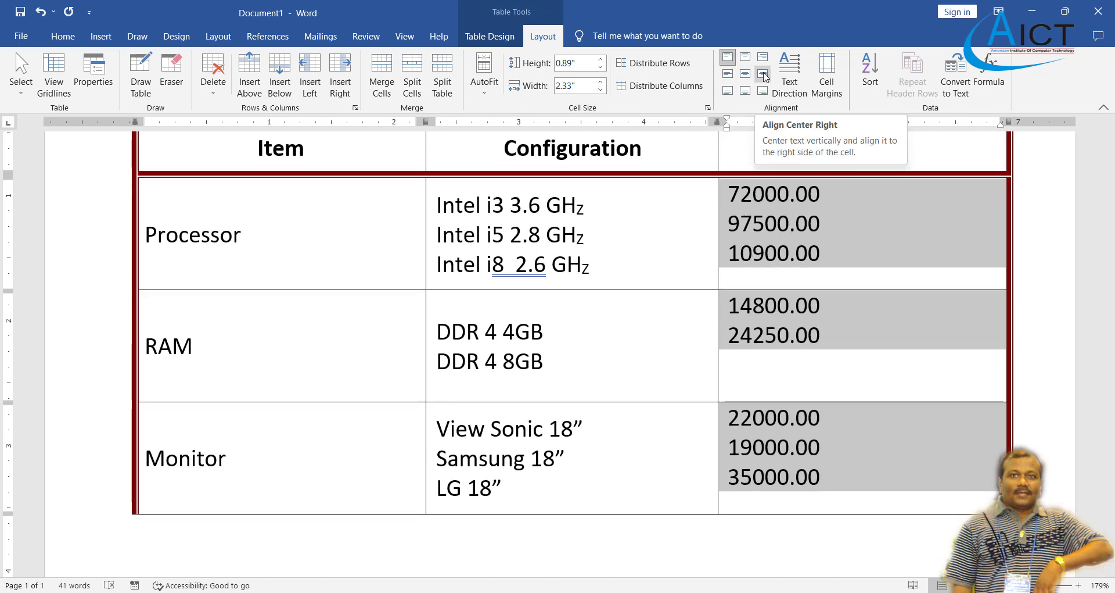
pyautogui.click(764, 77)
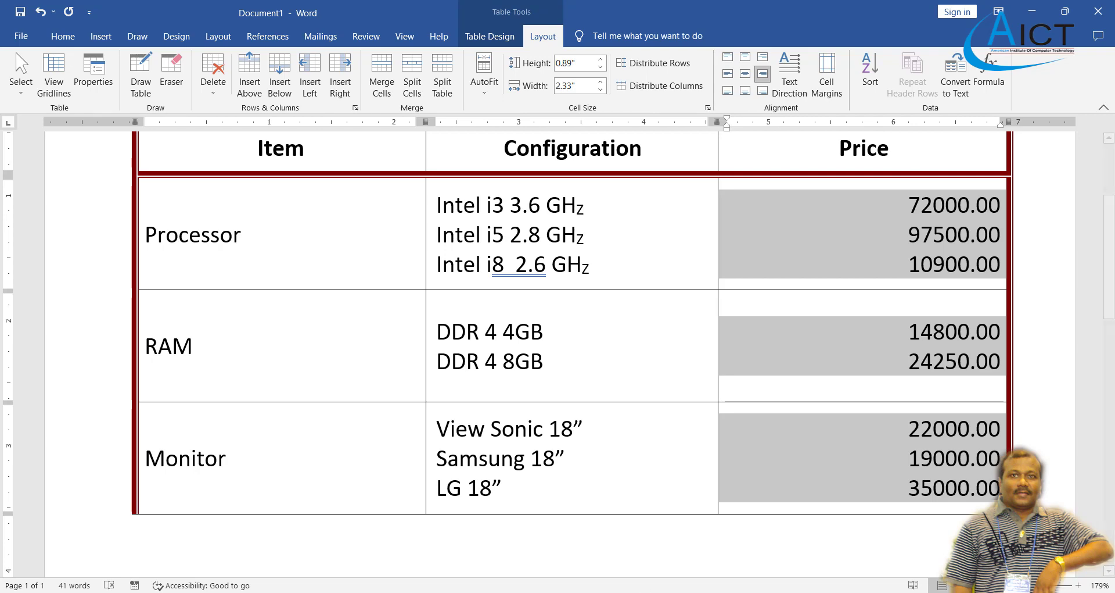
pyautogui.click(862, 346)
pyautogui.hotkey('alt', 'Tab')
pyautogui.click(607, 592)
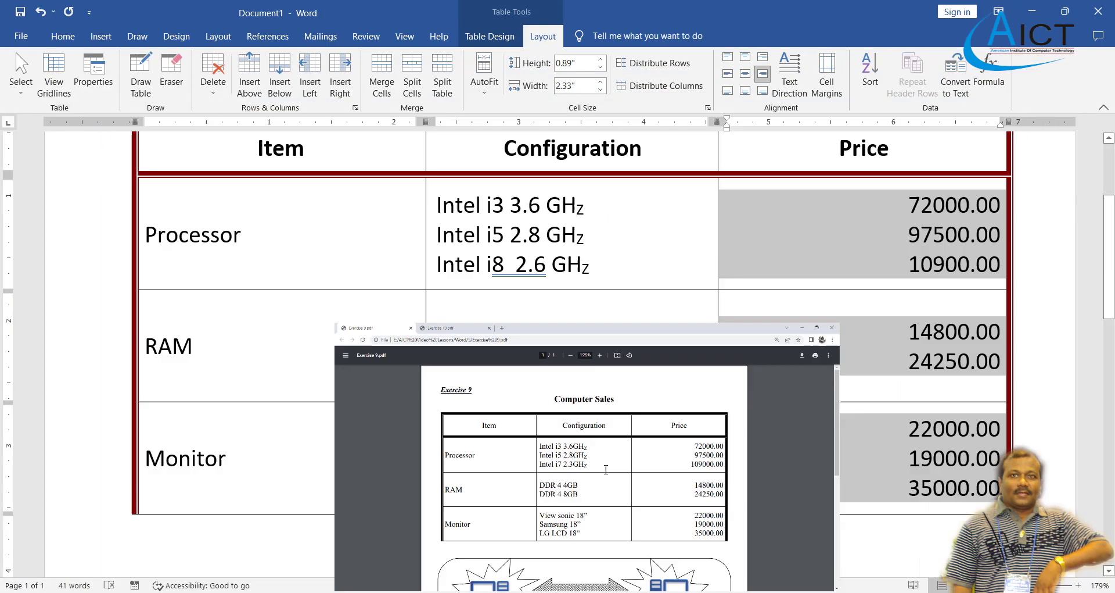
pyautogui.scroll(-1, 597, 368)
pyautogui.scroll(2, 597, 369)
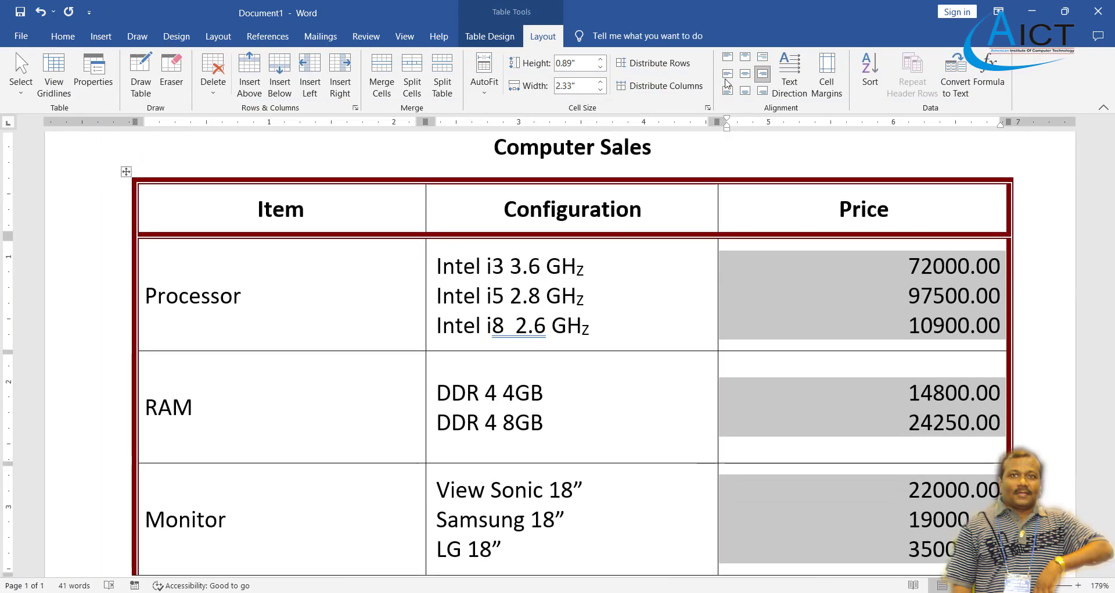
pyautogui.scroll(-5, 590, 307)
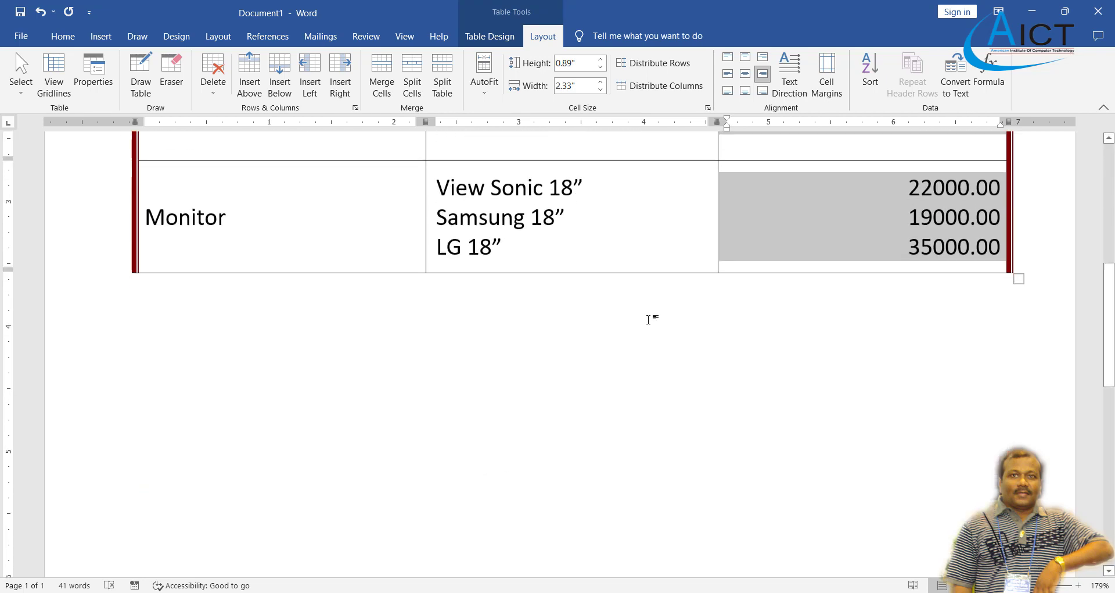
# Add an empty paragraph below the table.
pyautogui.click(517, 378)
pyautogui.scroll(-1, 517, 378)
pyautogui.press('Return')
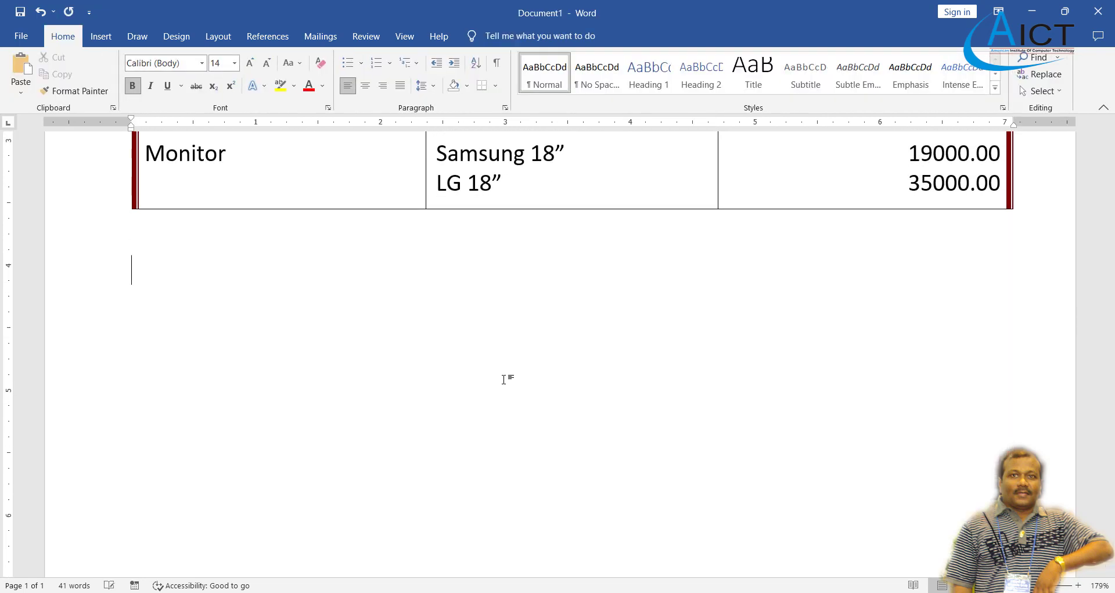
pyautogui.hotkey('alt', 'Tab')
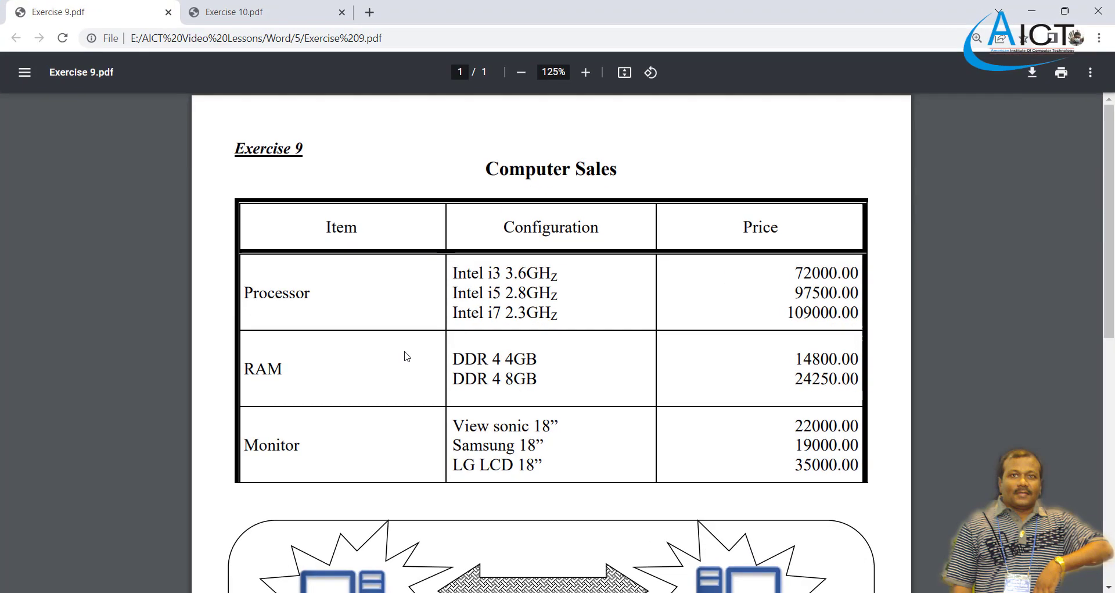
pyautogui.scroll(-4, 407, 355)
pyautogui.scroll(-1, 407, 356)
pyautogui.scroll(-1, 406, 356)
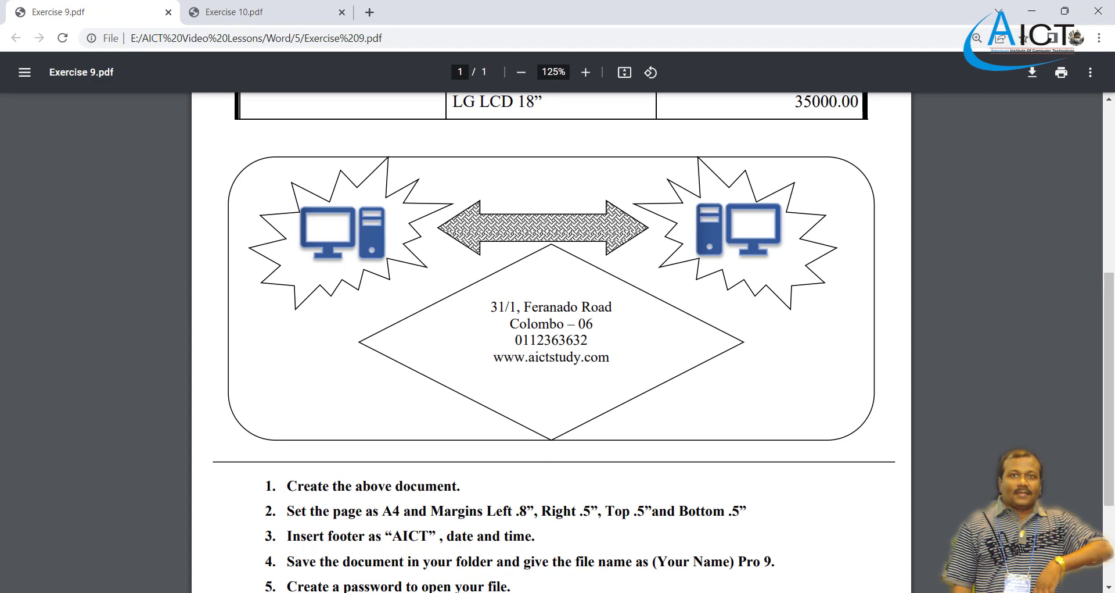
pyautogui.hotkey('alt', 'Tab')
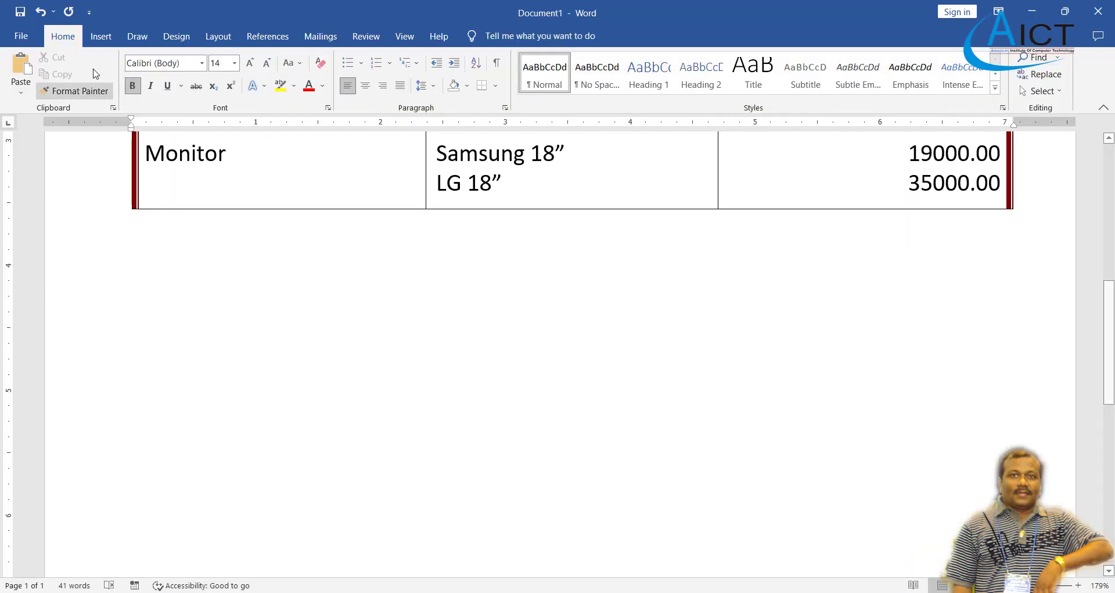
# Draw a rounded rectangle below the table and resize it to about 3.03" by 7.01".
pyautogui.click(103, 37)
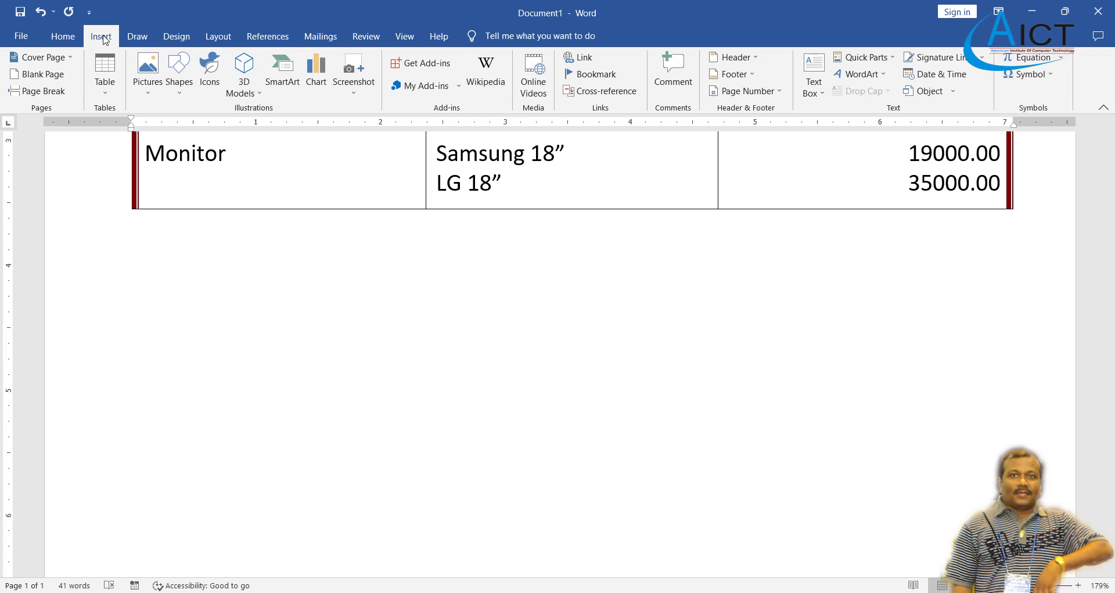
pyautogui.click(175, 93)
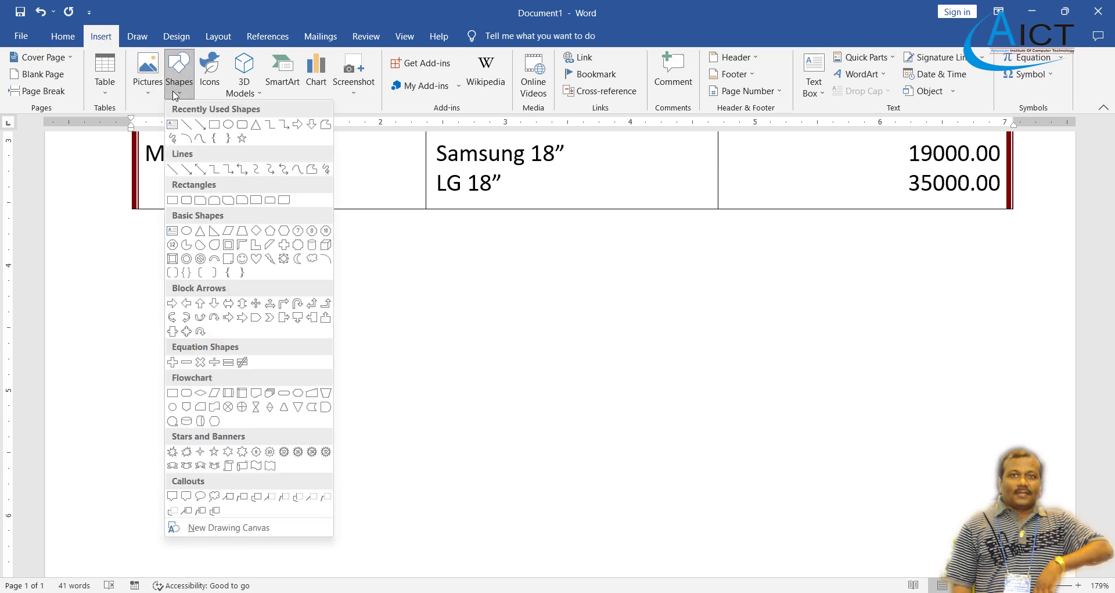
pyautogui.click(242, 126)
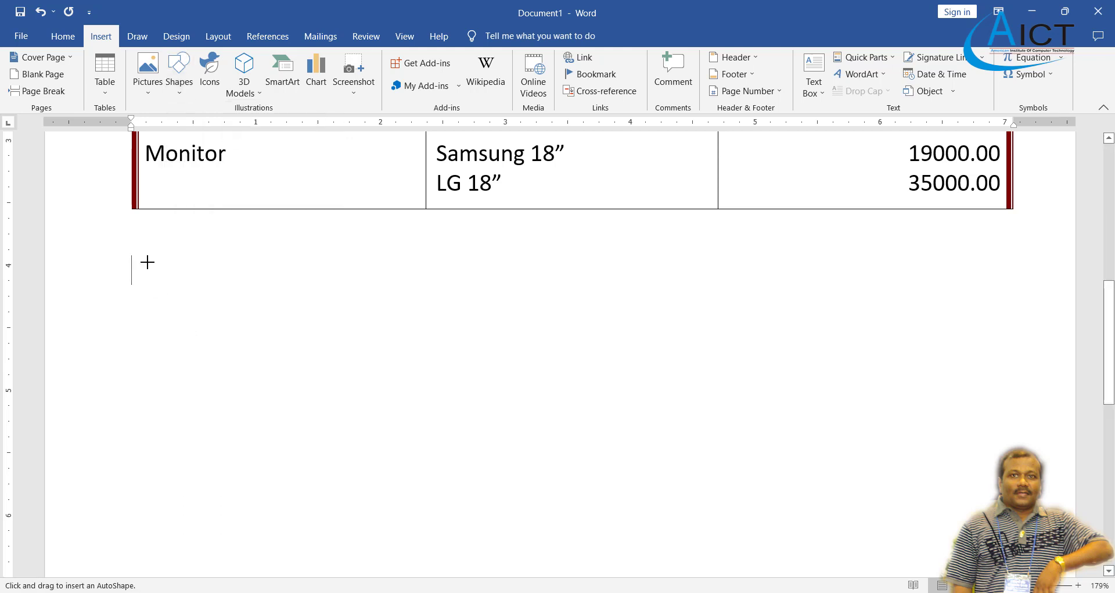
pyautogui.moveTo(154, 251); pyautogui.dragTo(1013, 582)
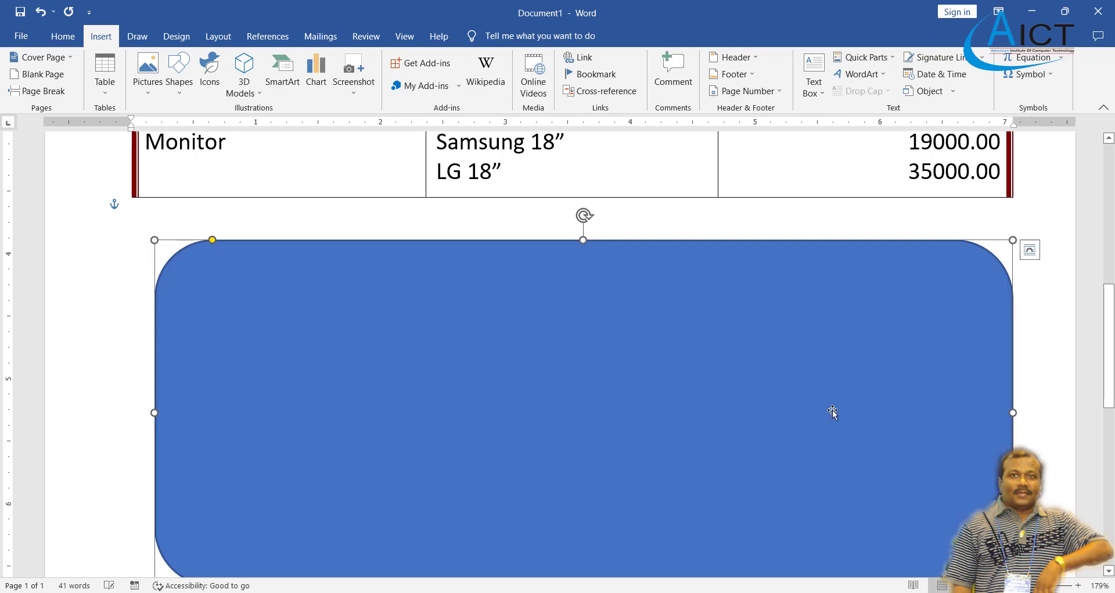
pyautogui.scroll(-5, 622, 398)
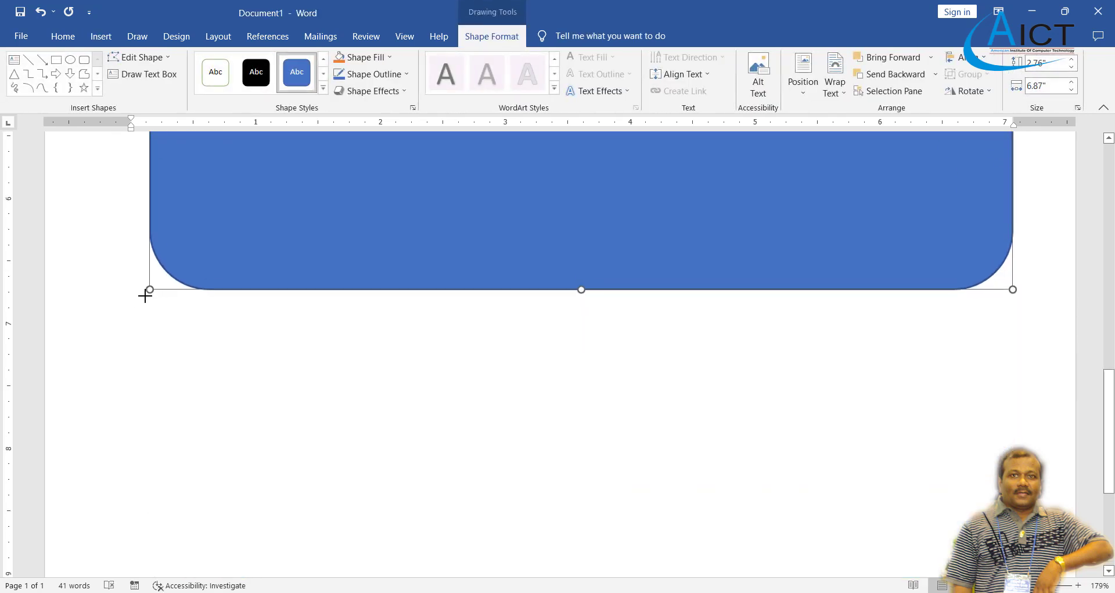
pyautogui.moveTo(145, 296); pyautogui.dragTo(133, 325)
pyautogui.scroll(3, 136, 313)
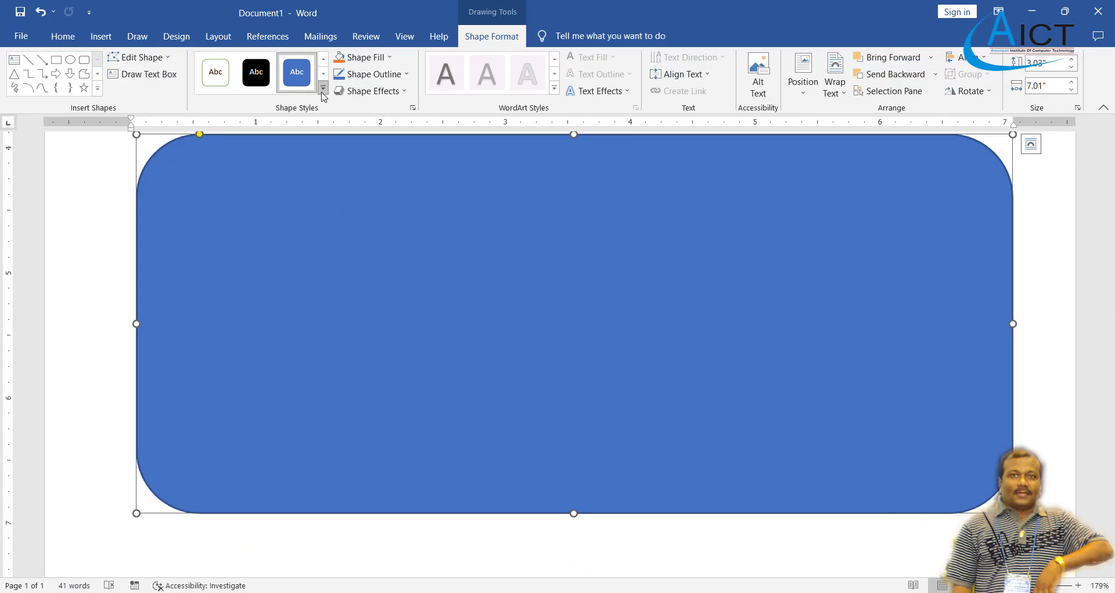
pyautogui.click(323, 95)
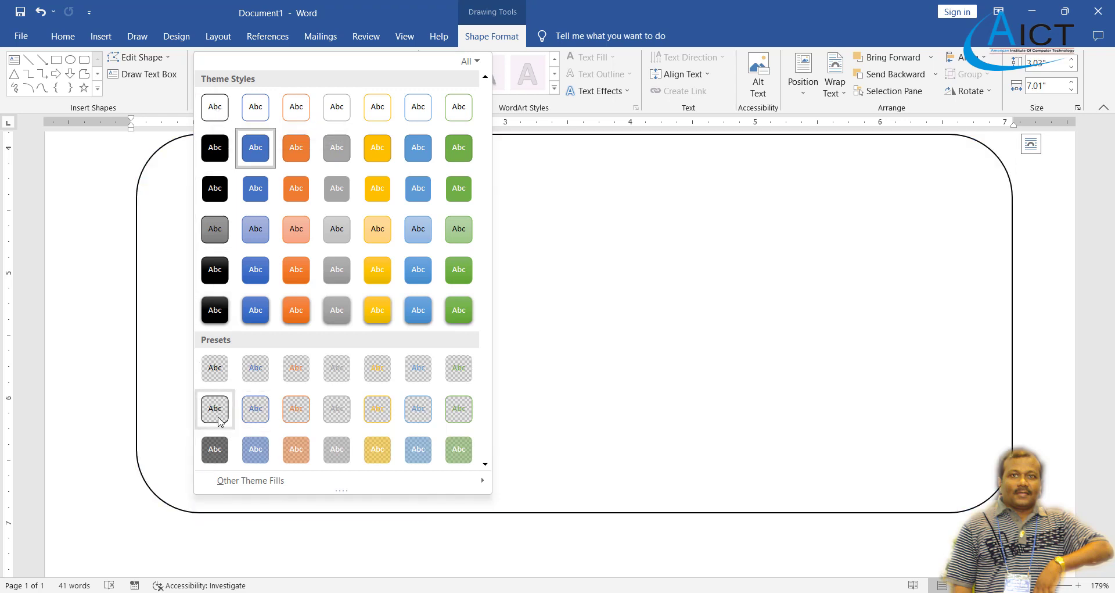
# Apply the outlined preset style so the frame has white fill and a thin black outline.
pyautogui.click(215, 408)
pyautogui.scroll(3, 253, 371)
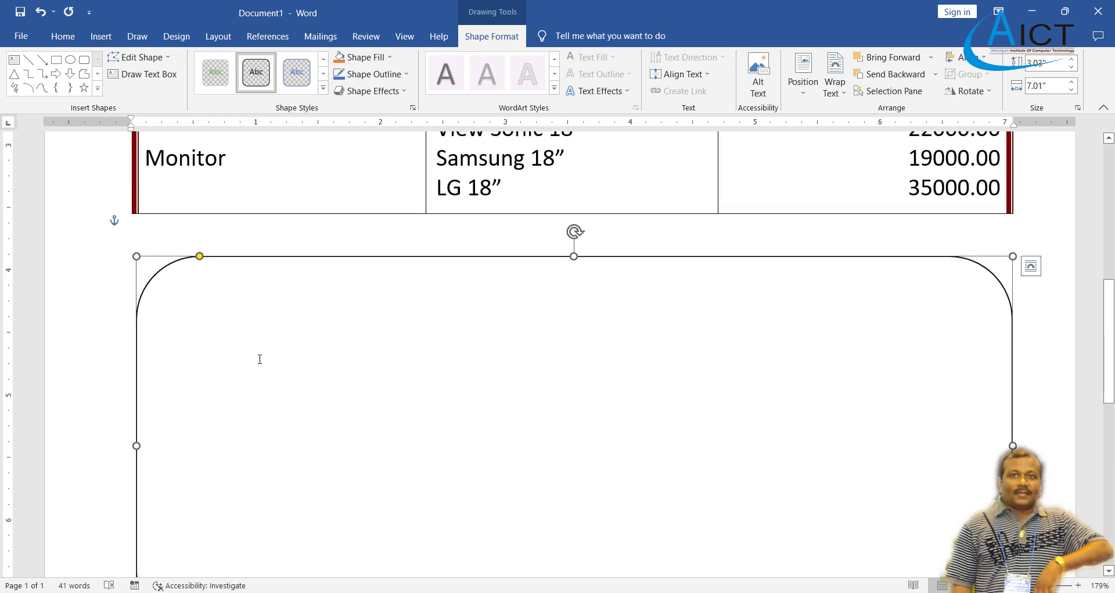
pyautogui.scroll(-3, 260, 358)
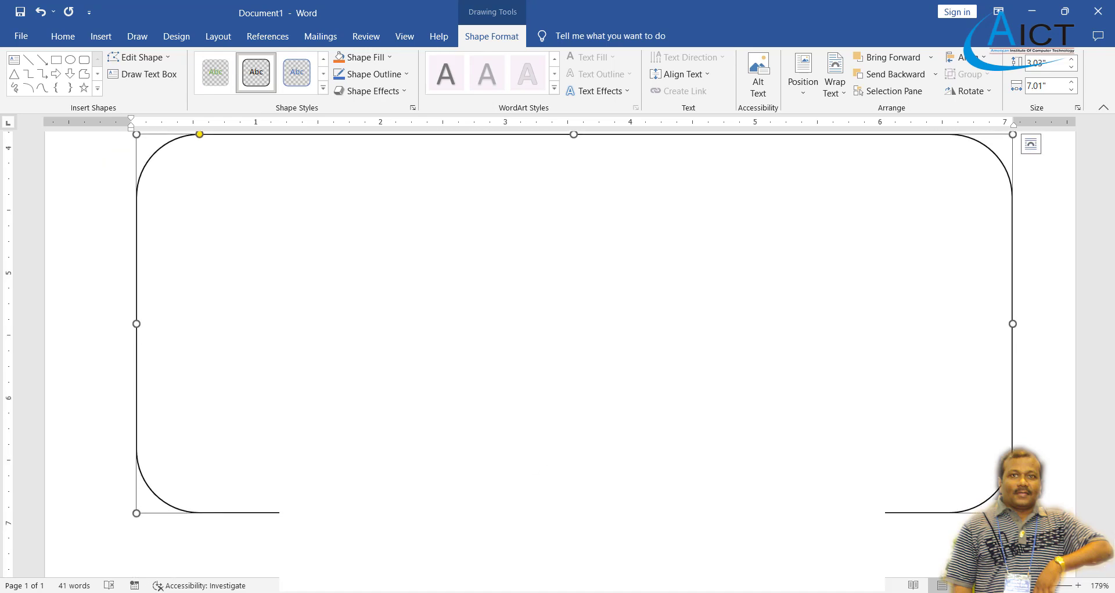
pyautogui.hotkey('alt', 'Tab')
pyautogui.hotkey('alt', 'Tab')
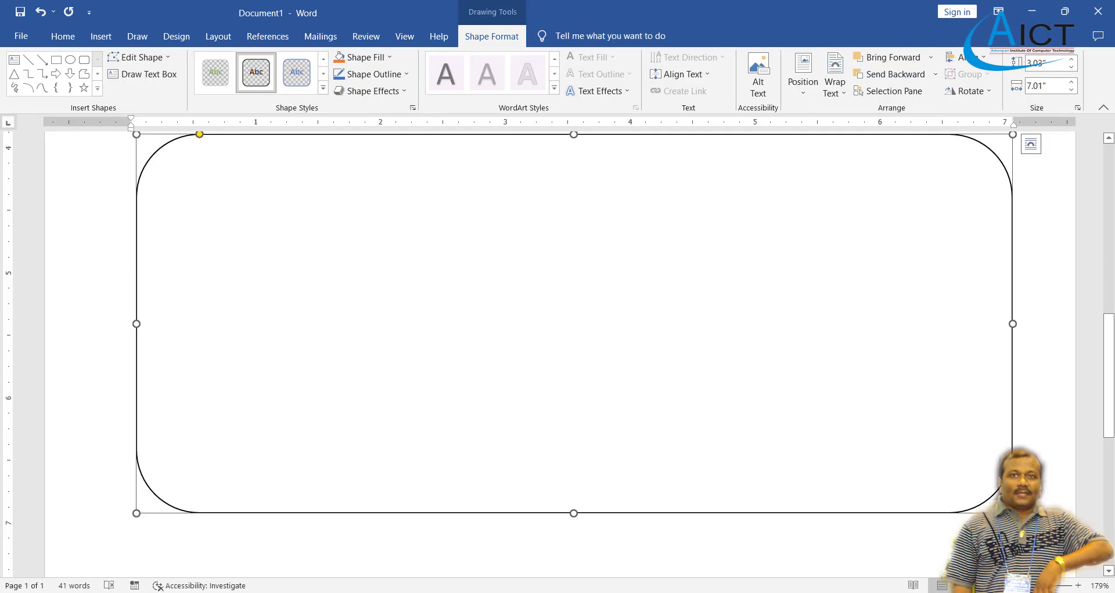
# Draw an explosion star about 1.71" by 2.03" in the frame's upper left, styled white with black outline.
pyautogui.click(100, 36)
pyautogui.click(177, 87)
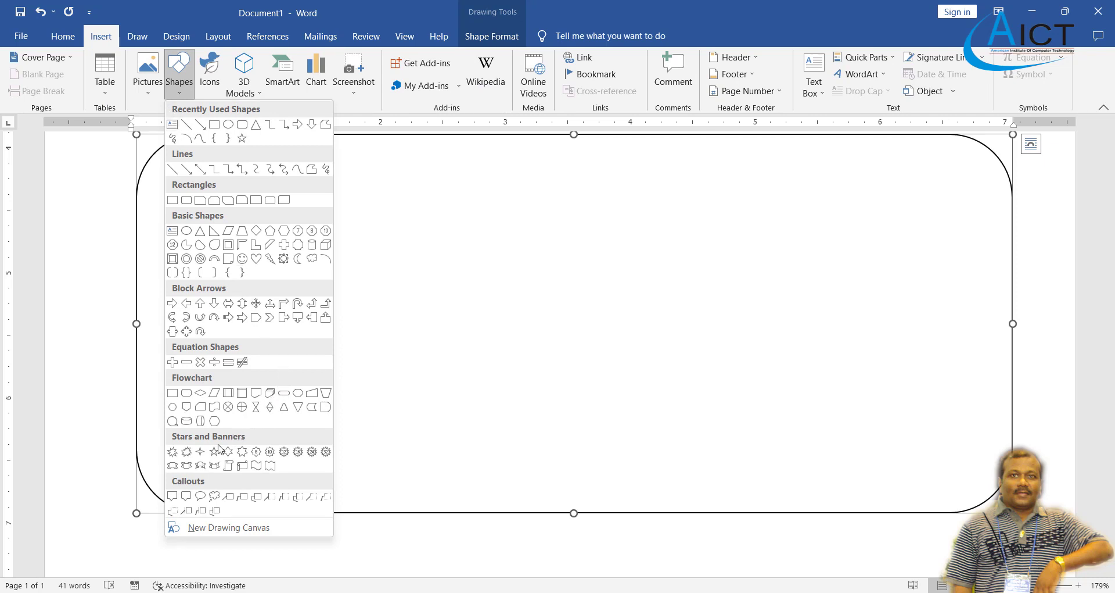
pyautogui.click(173, 452)
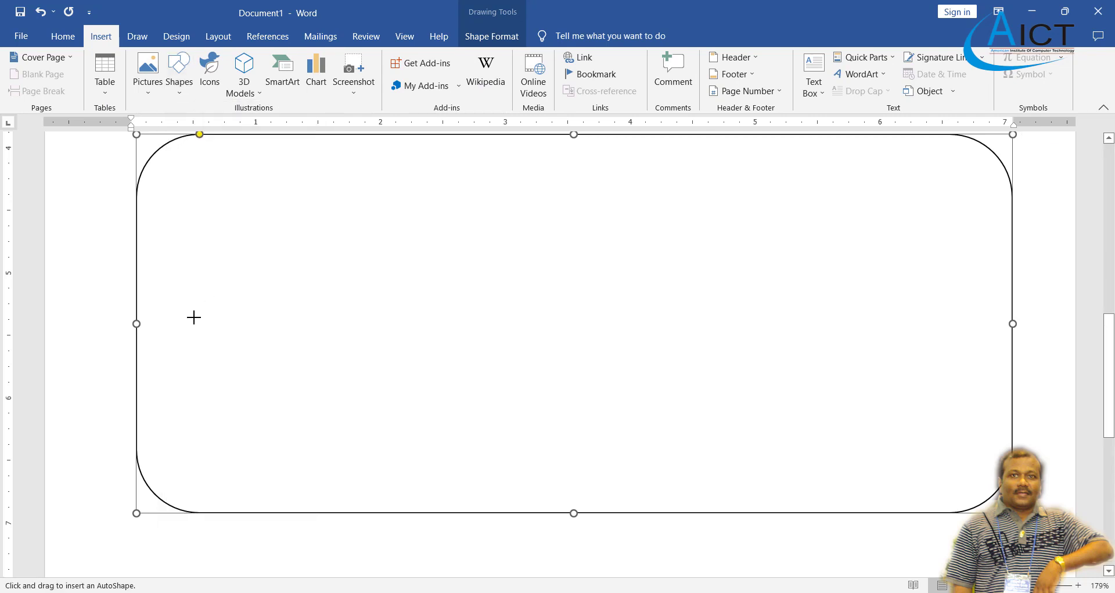
pyautogui.moveTo(171, 327); pyautogui.dragTo(344, 168)
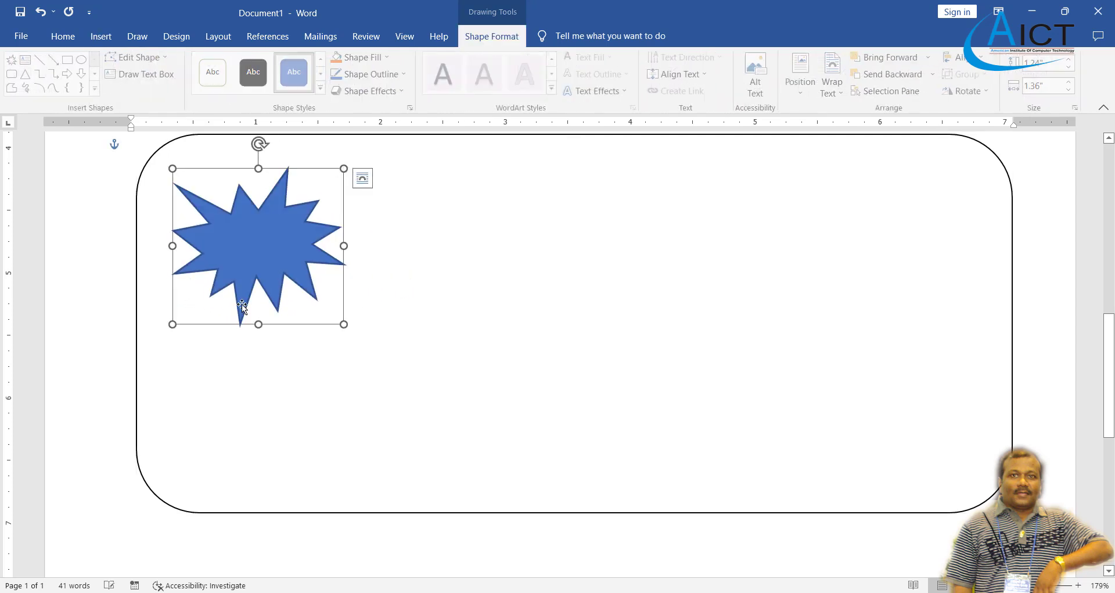
pyautogui.moveTo(171, 329); pyautogui.dragTo(148, 352)
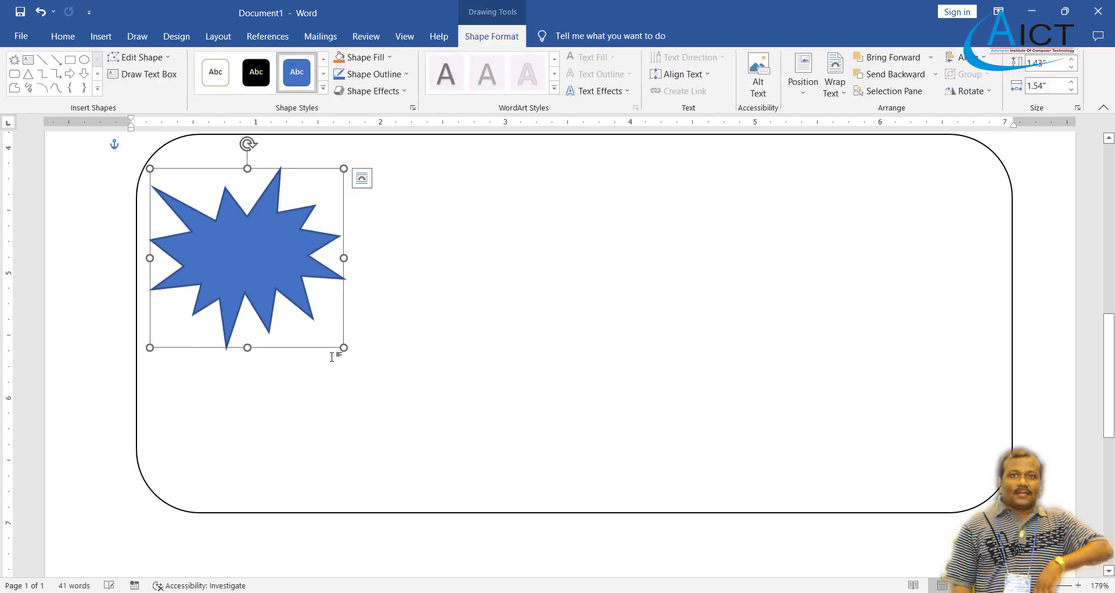
pyautogui.moveTo(344, 347); pyautogui.dragTo(404, 382)
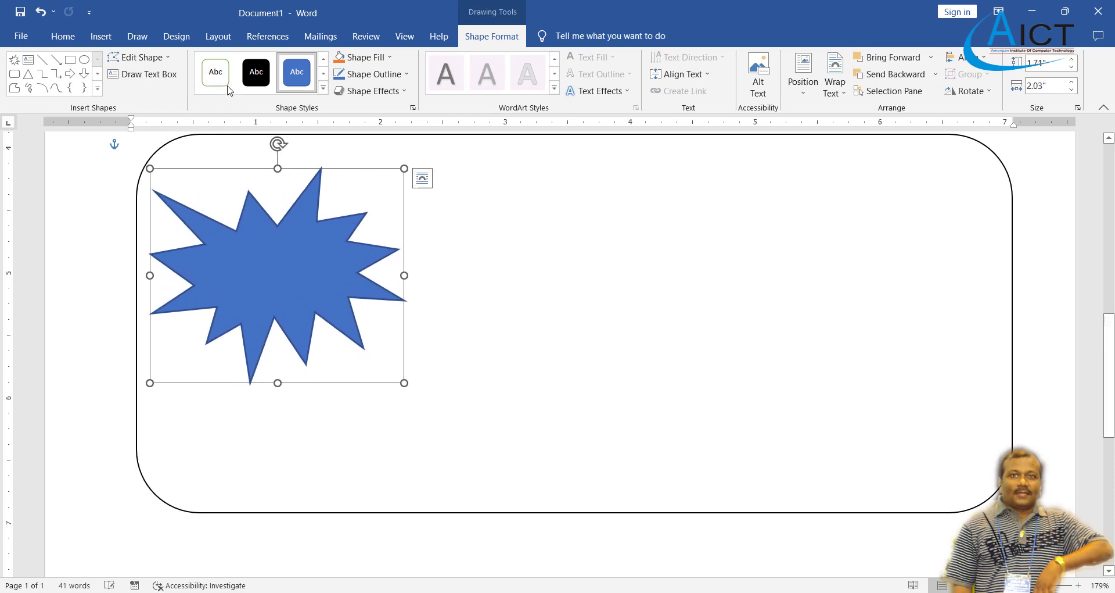
pyautogui.click(323, 89)
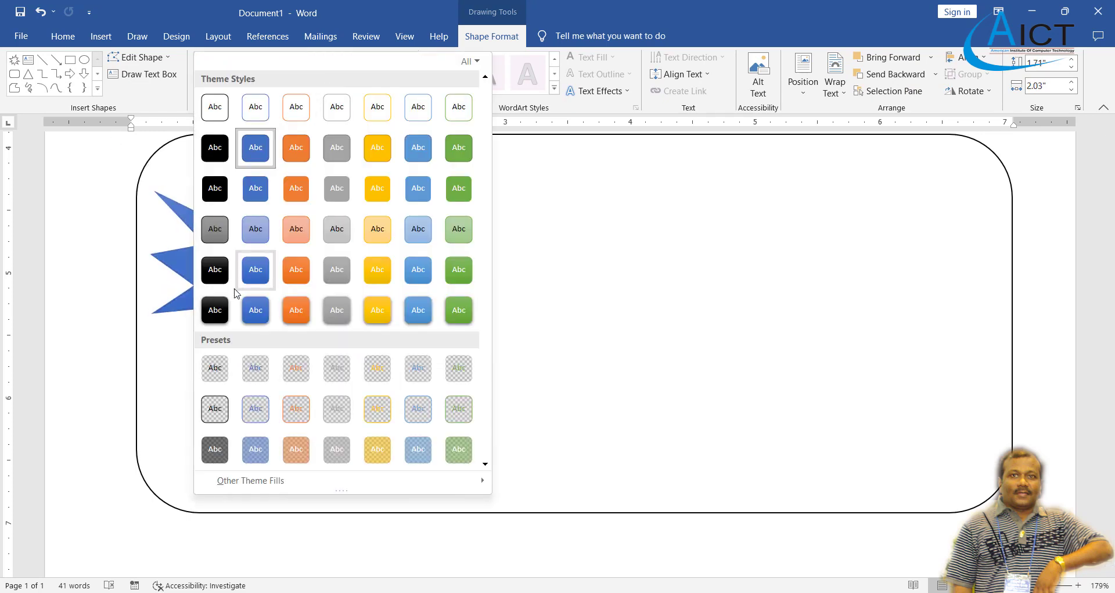
pyautogui.click(214, 401)
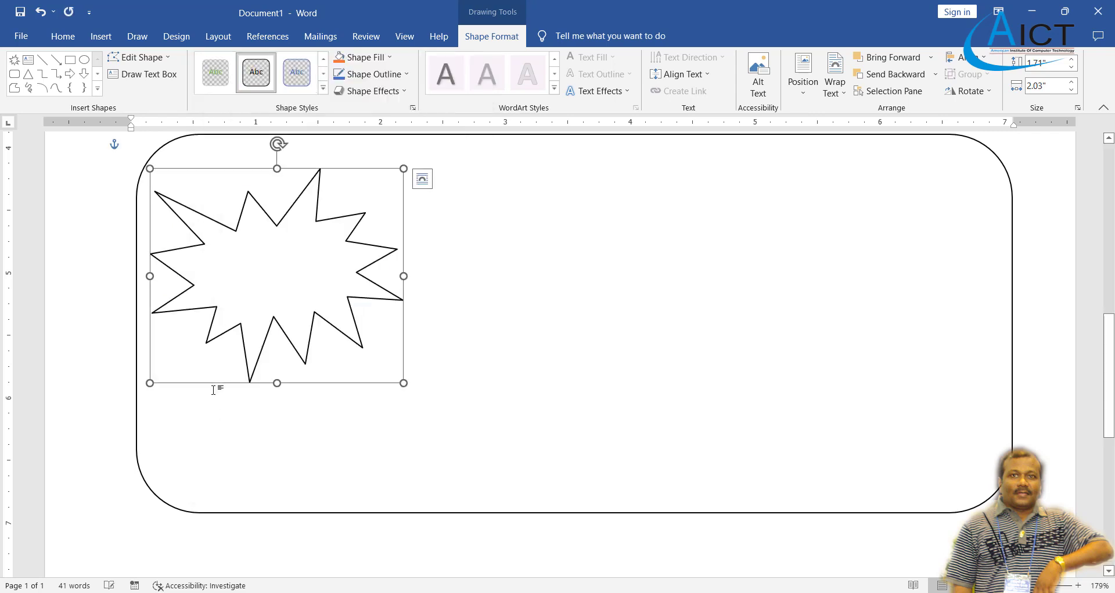
pyautogui.click(62, 36)
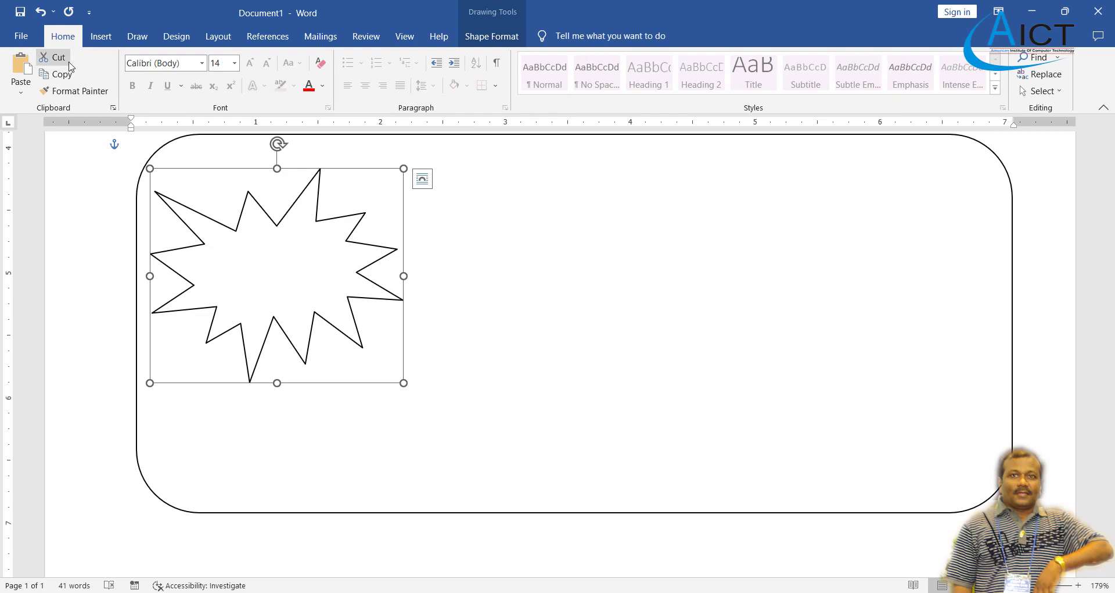
# Duplicate the explosion star, move the copy to the frame's right side and flip it horizontally.
pyautogui.click(61, 74)
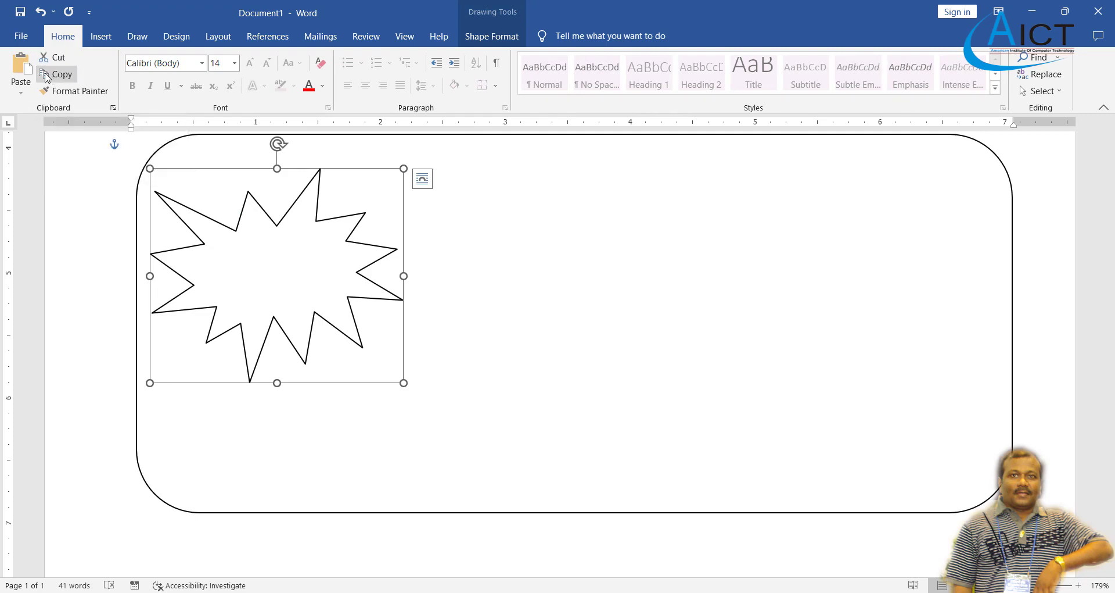
pyautogui.click(21, 68)
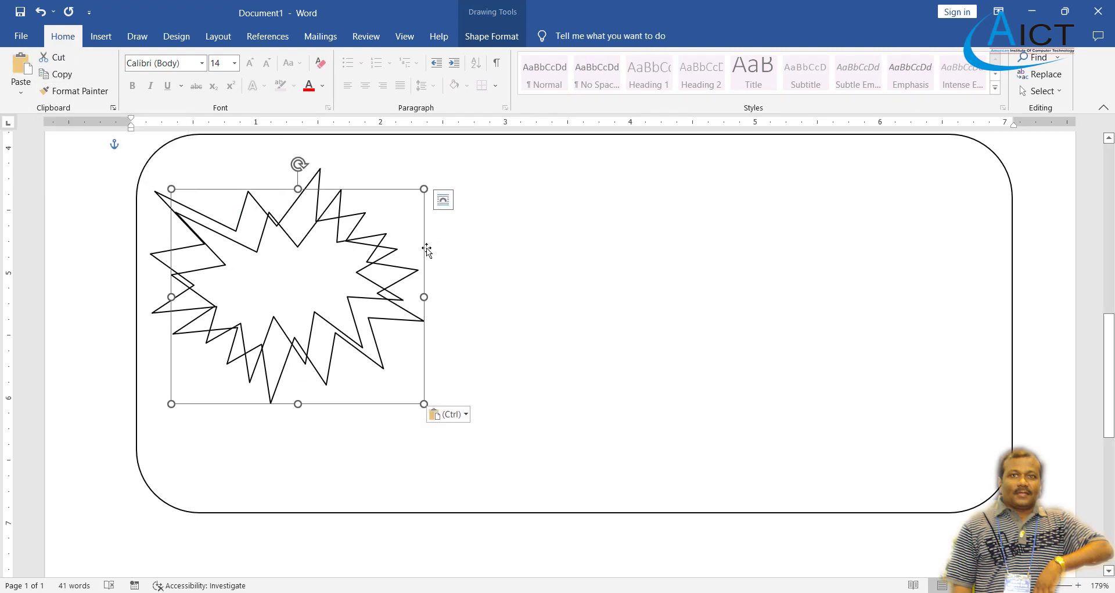
pyautogui.moveTo(427, 250); pyautogui.dragTo(1001, 224)
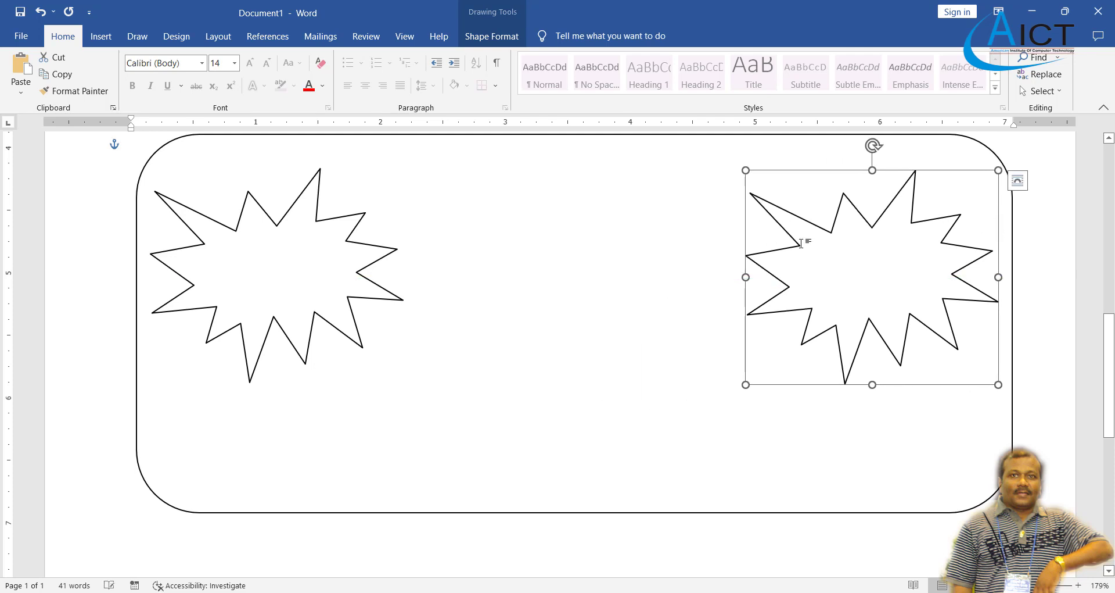
pyautogui.click(492, 36)
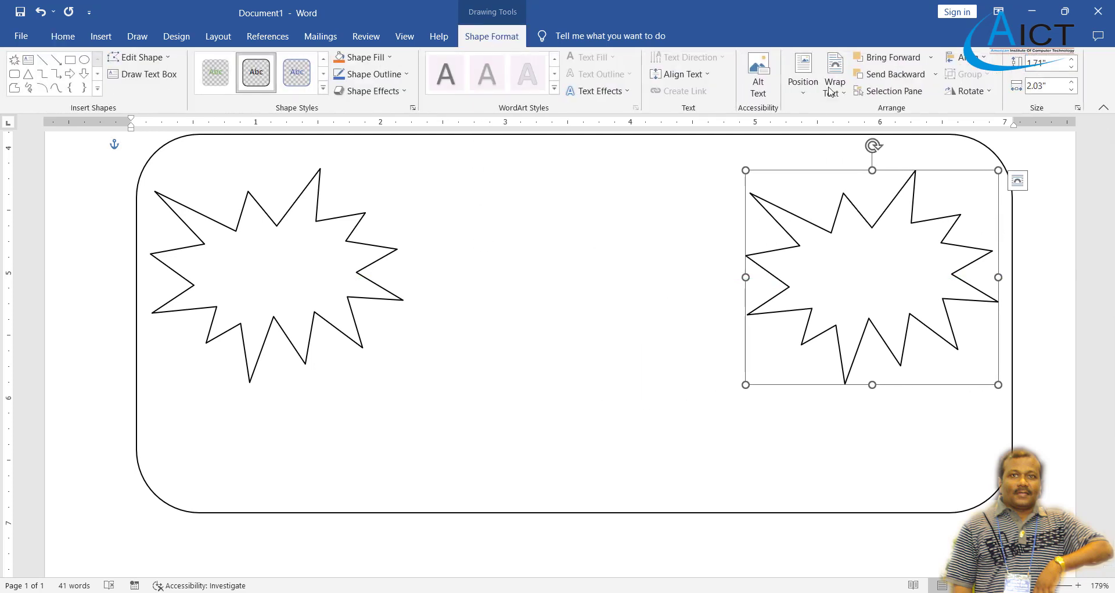
pyautogui.click(991, 93)
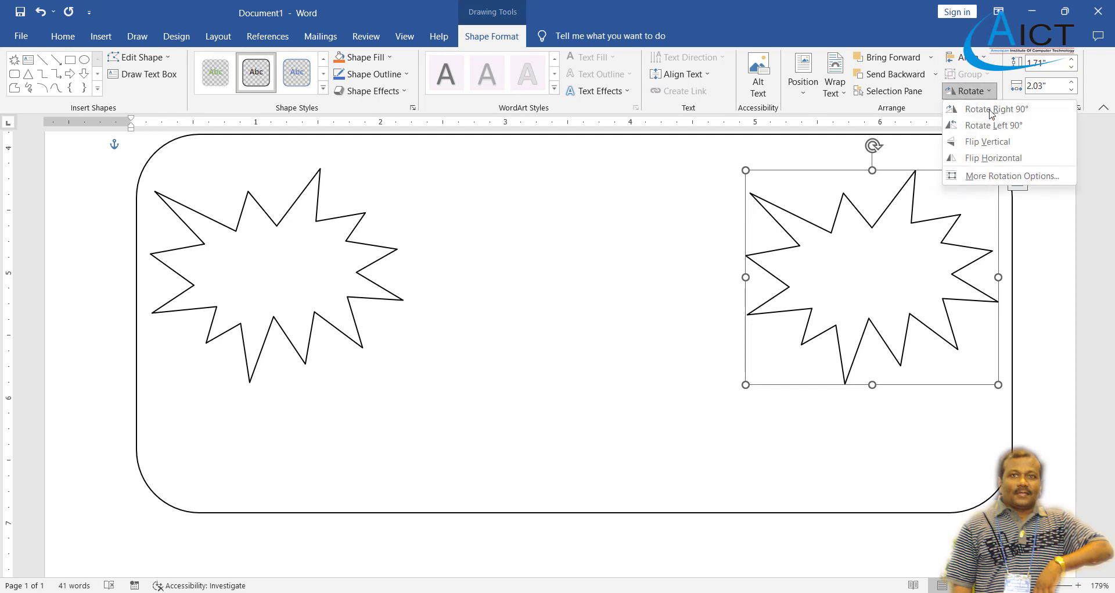
pyautogui.click(998, 169)
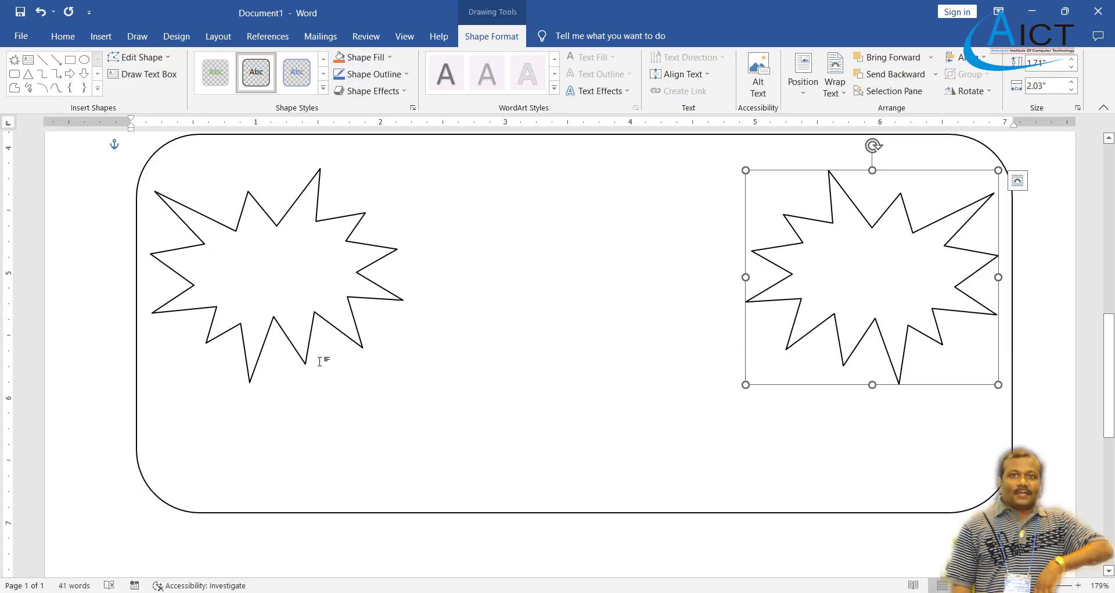
pyautogui.click(102, 38)
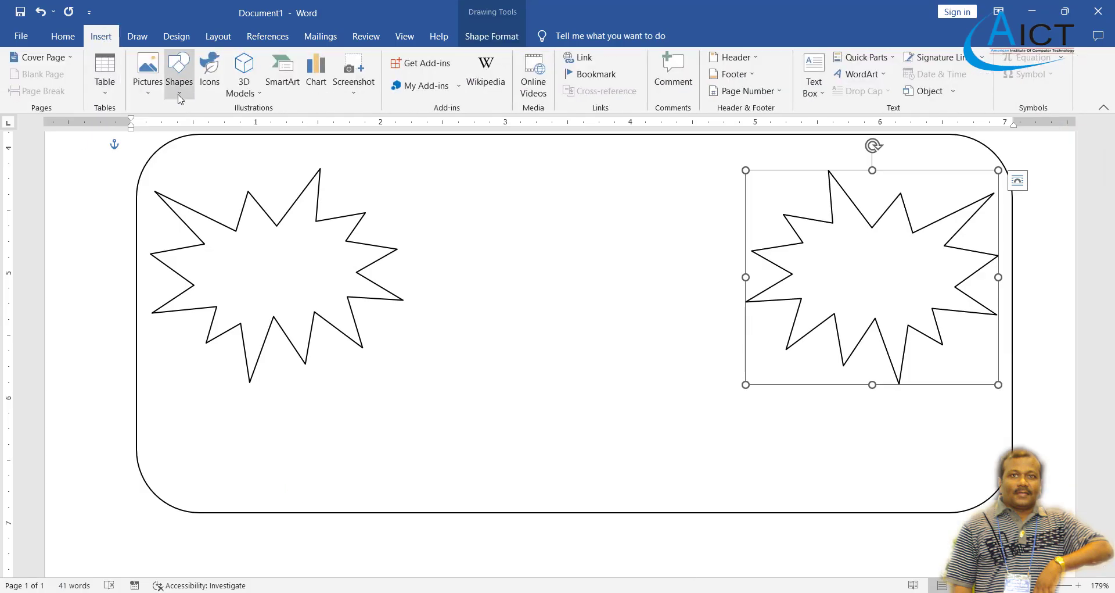
# Draw a left-right block arrow between the two stars, make it taller and nudge it into place.
pyautogui.click(179, 73)
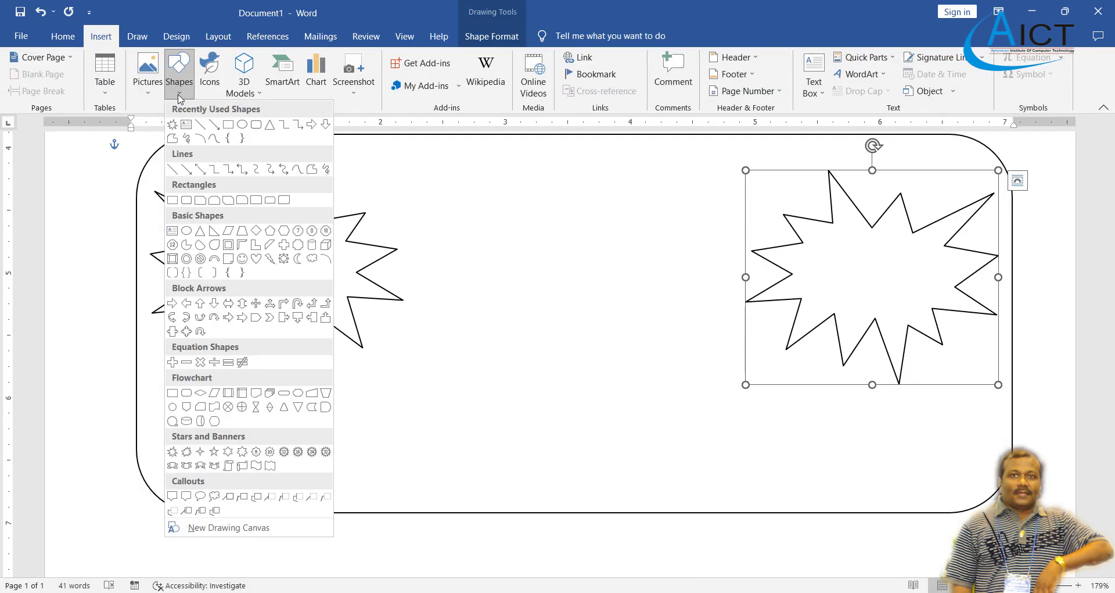
pyautogui.click(227, 317)
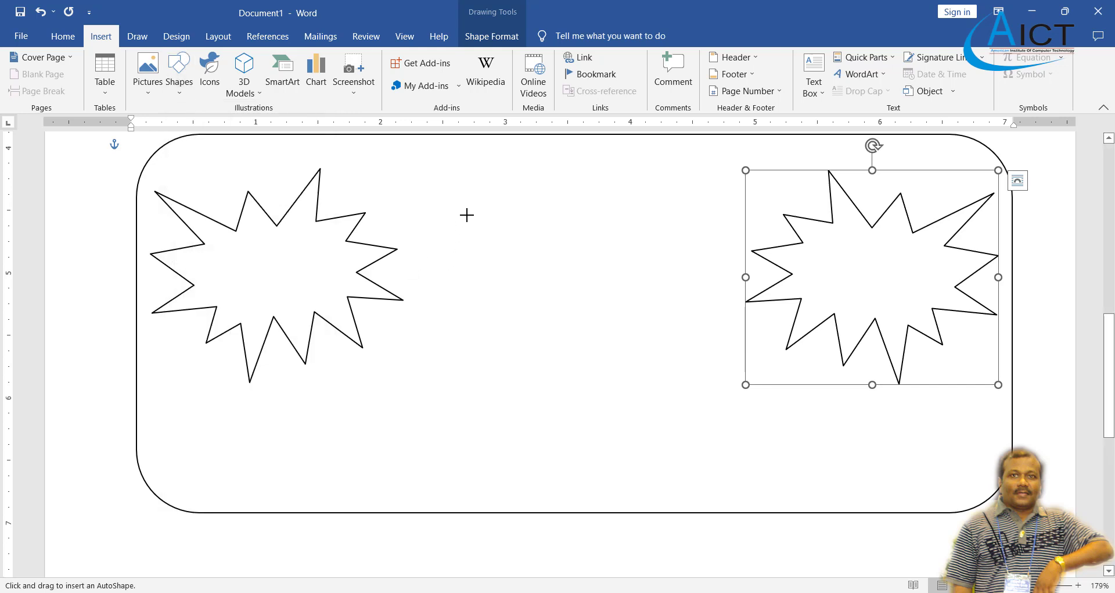
pyautogui.moveTo(467, 215); pyautogui.dragTo(687, 246)
pyautogui.hotkey('alt', 'Tab')
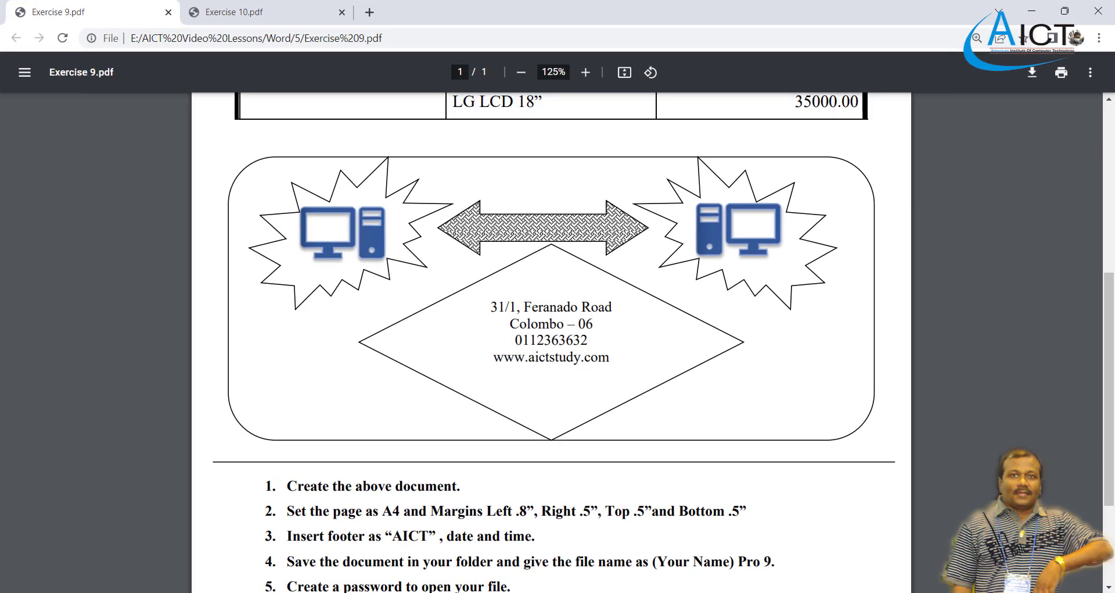
pyautogui.hotkey('alt', 'Tab')
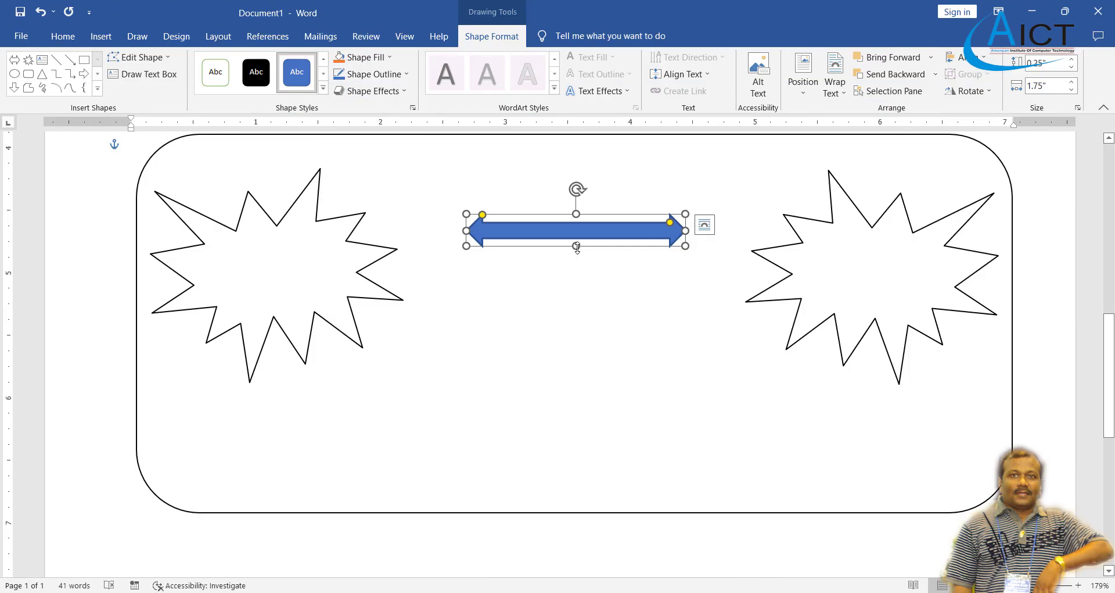
pyautogui.moveTo(577, 245); pyautogui.dragTo(587, 270)
pyautogui.moveTo(564, 228); pyautogui.dragTo(555, 218)
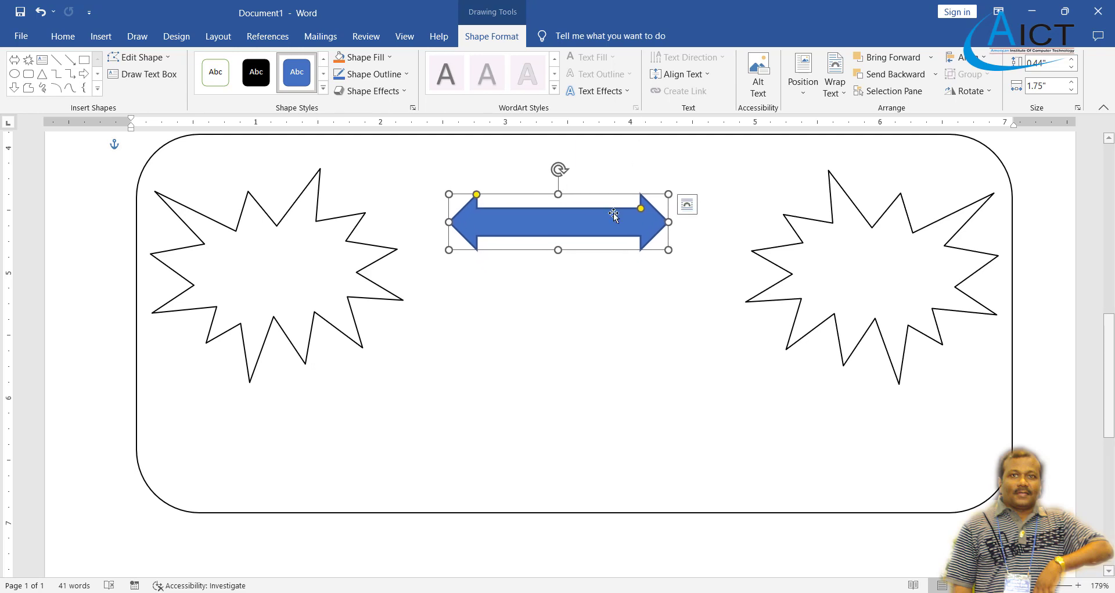
pyautogui.click(610, 296)
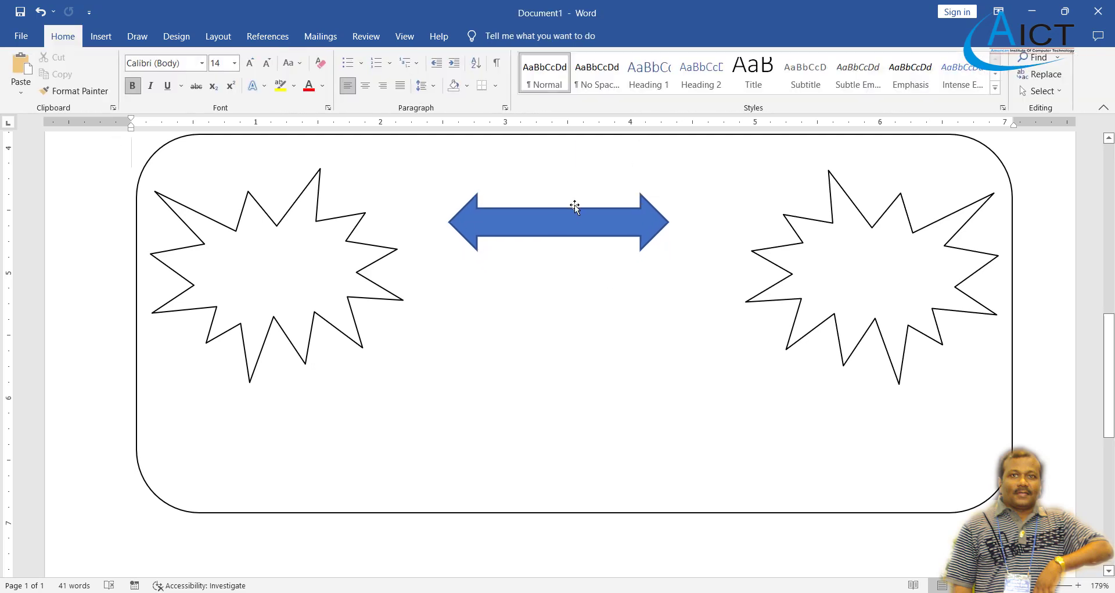
pyautogui.click(574, 207)
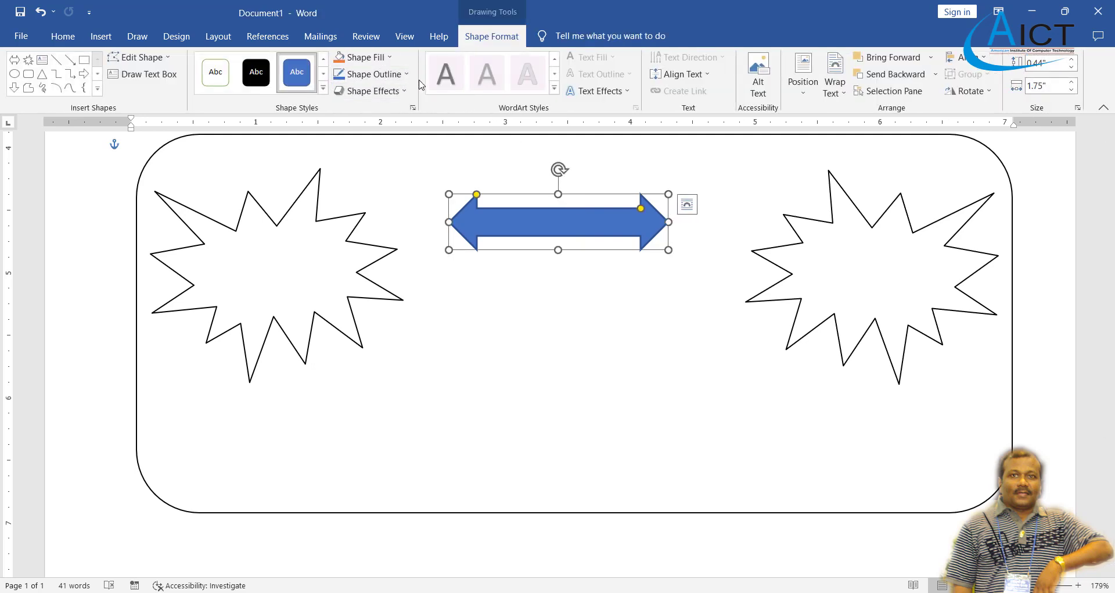
# Give the double arrow a checkerboard pattern fill with a black foreground.
pyautogui.click(389, 58)
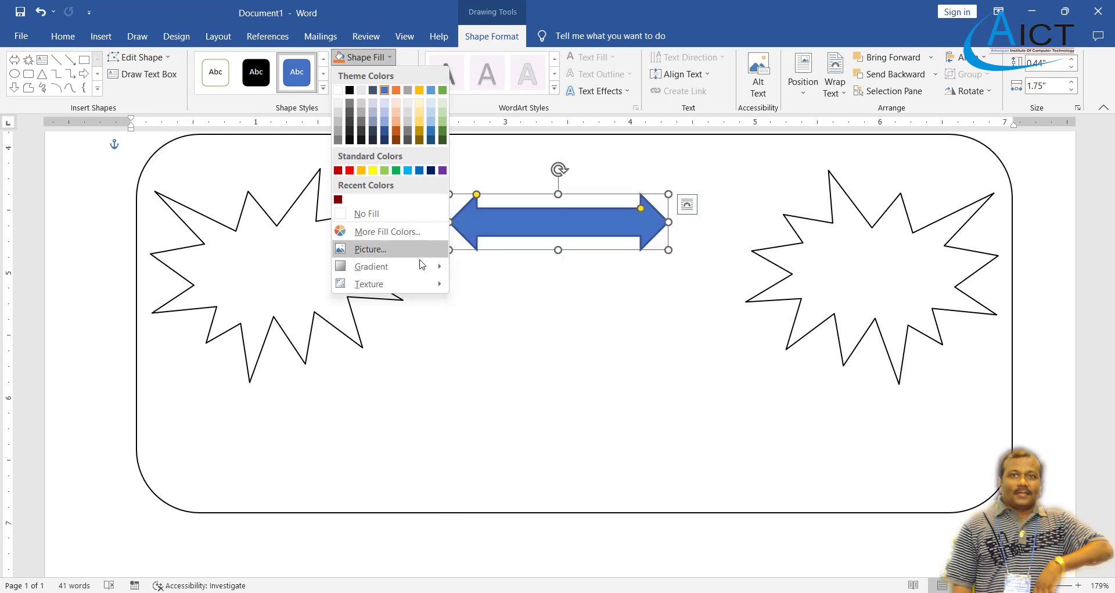
pyautogui.moveTo(423, 266)
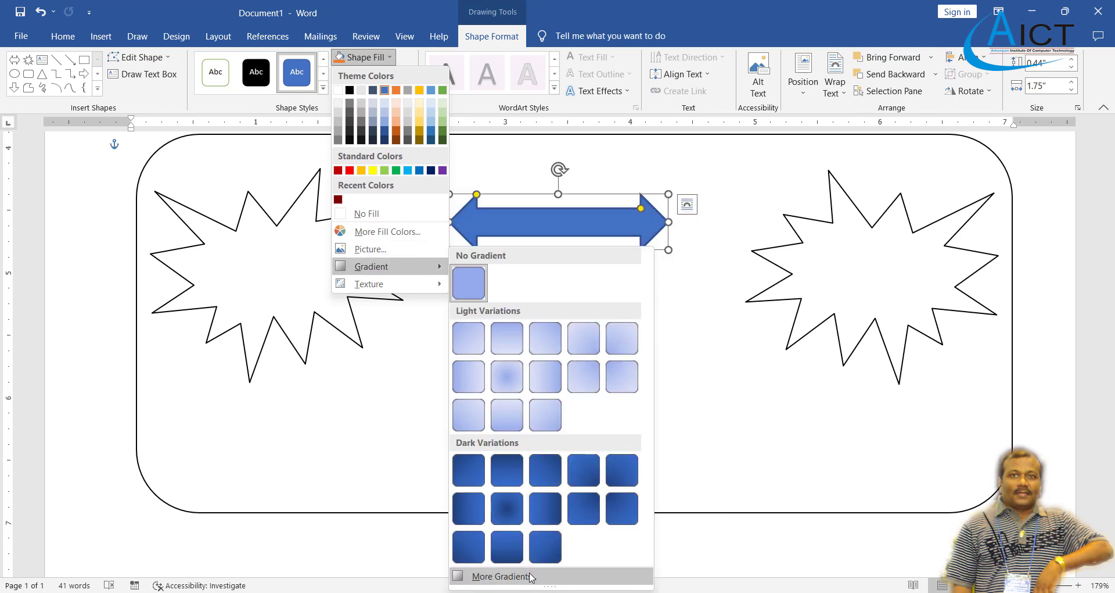
pyautogui.click(500, 575)
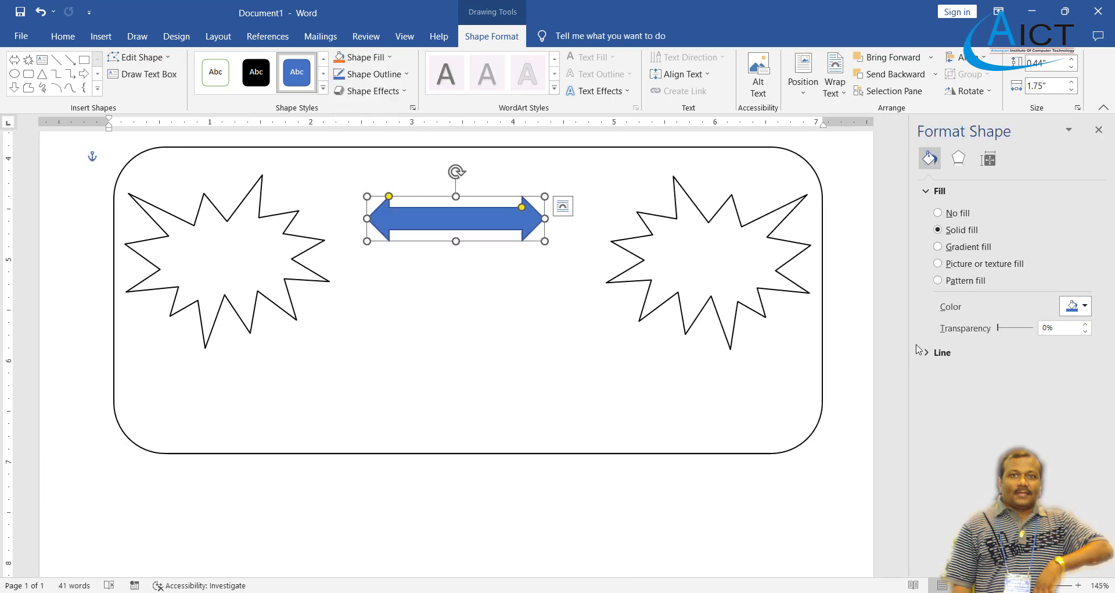
pyautogui.click(938, 281)
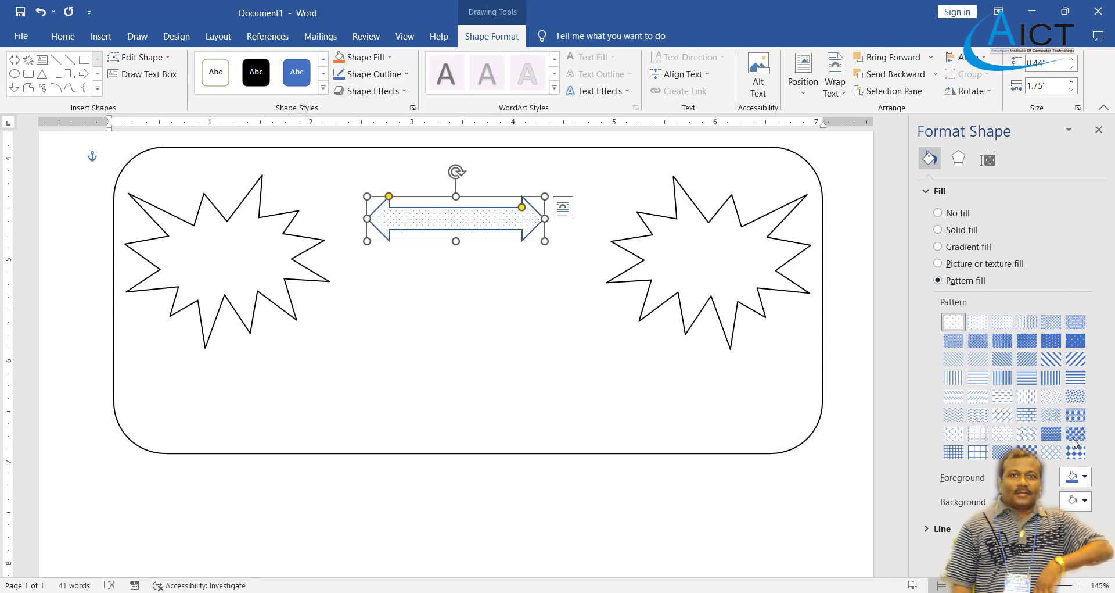
pyautogui.click(1027, 452)
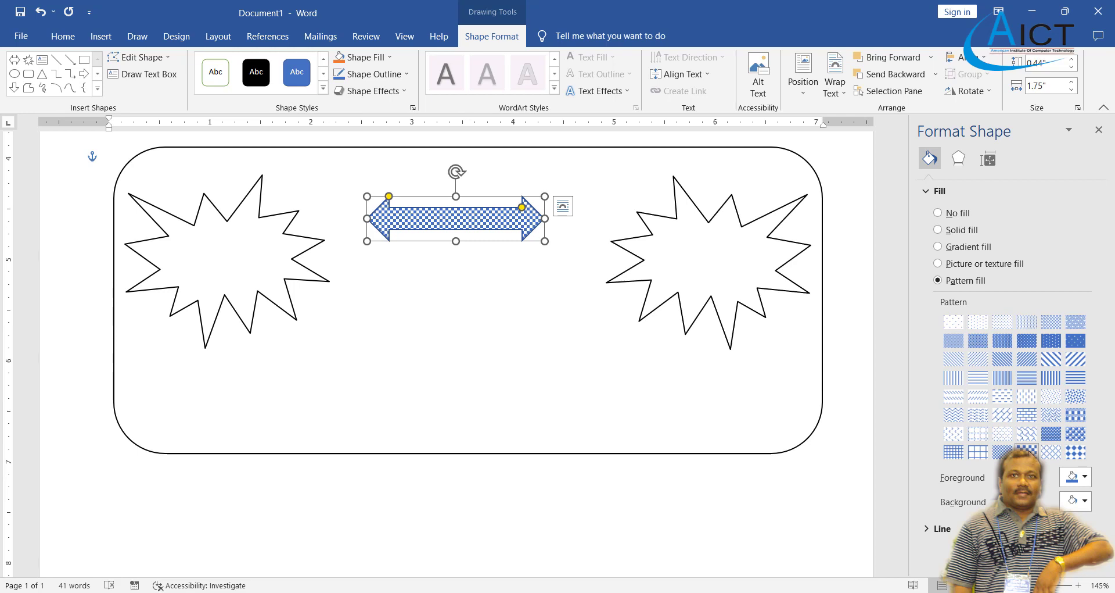
pyautogui.click(1091, 479)
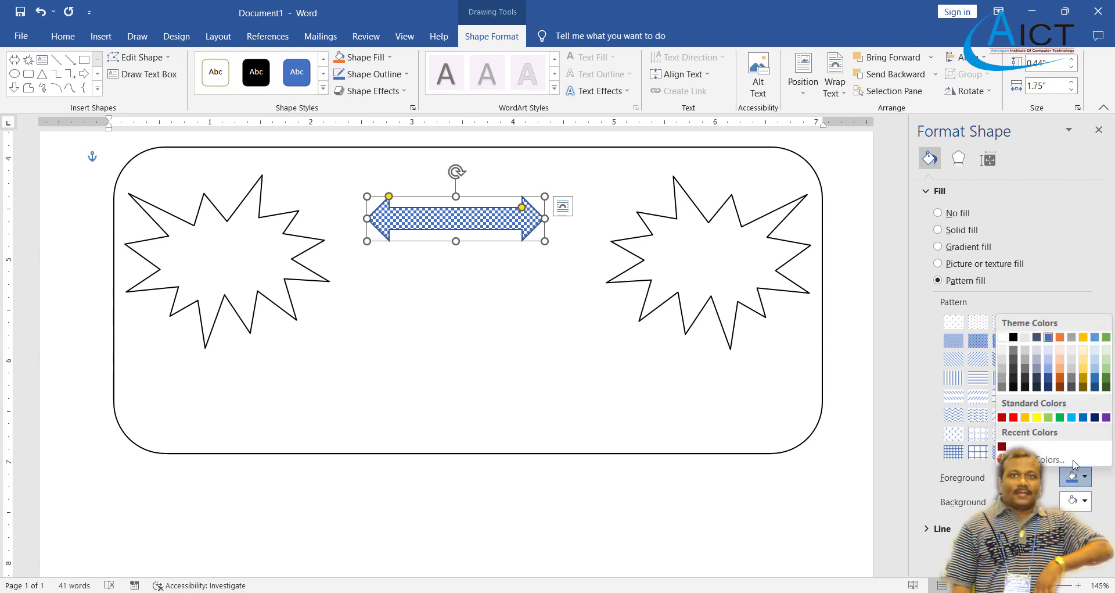
pyautogui.click(1014, 337)
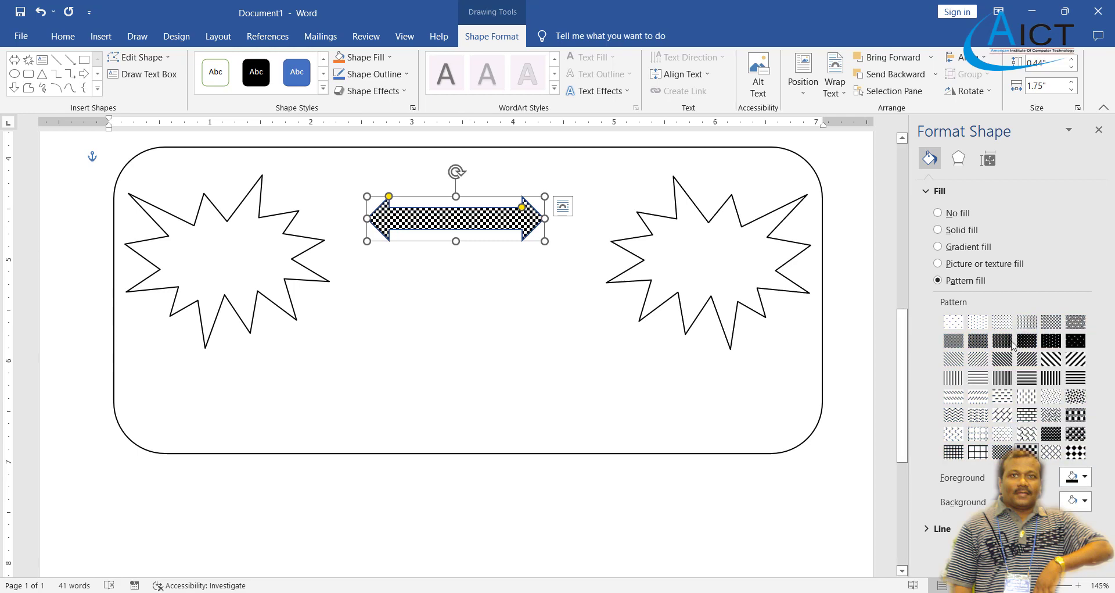
pyautogui.click(770, 407)
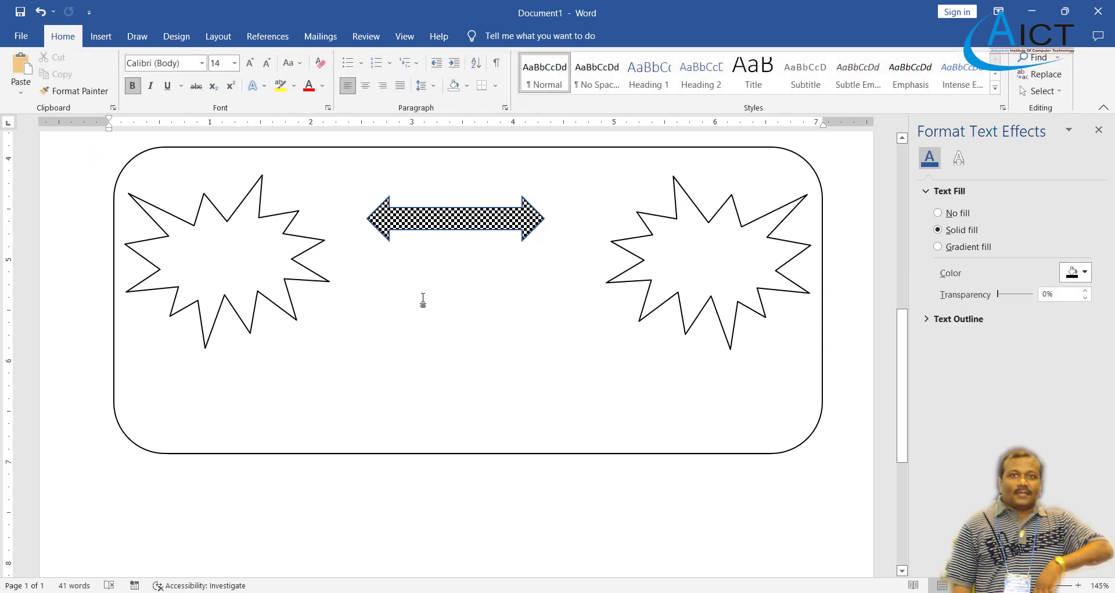
# Select a shape from the Basic Shapes gallery to draw inside the frame.
pyautogui.click(100, 36)
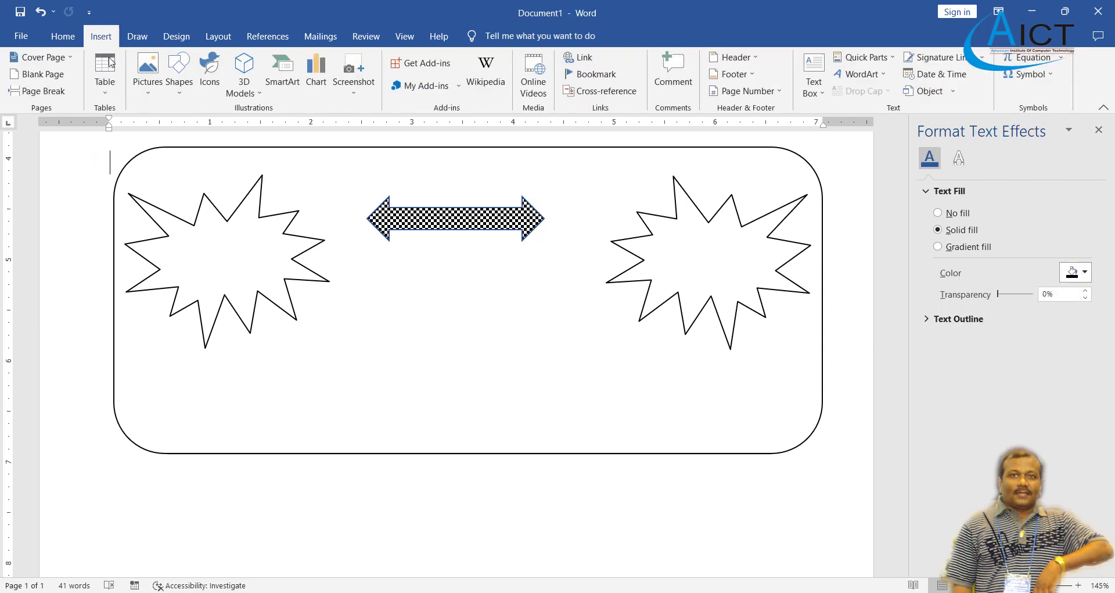
pyautogui.click(173, 93)
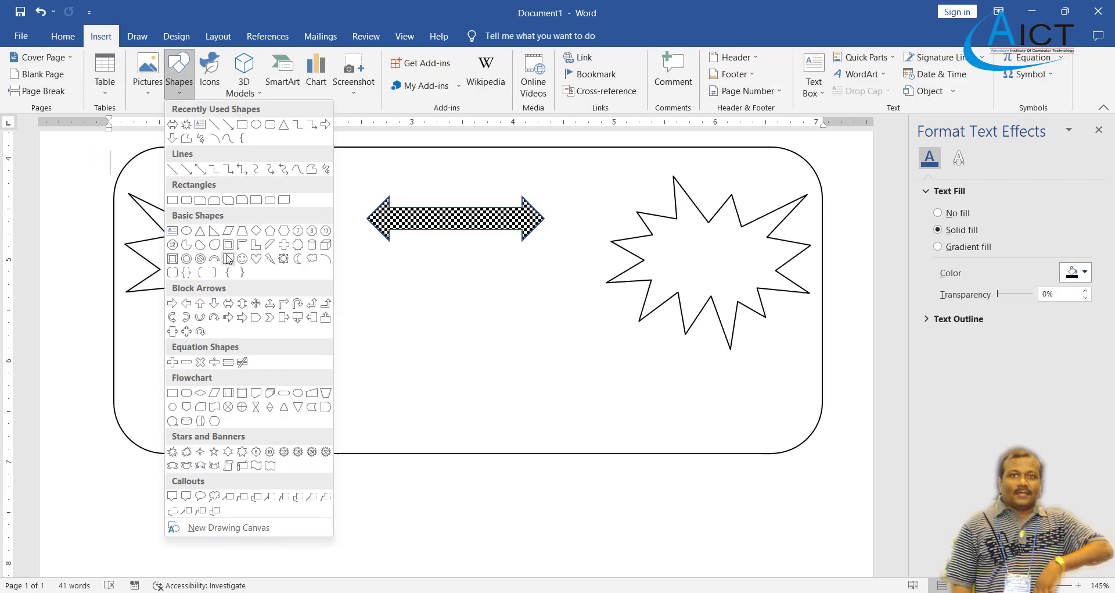
pyautogui.click(259, 243)
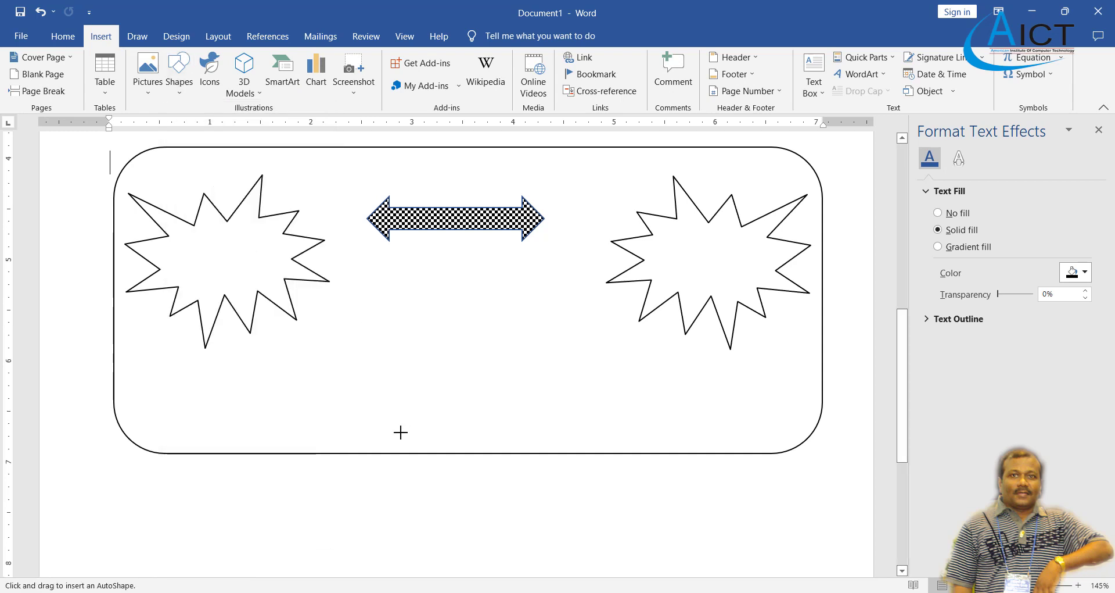
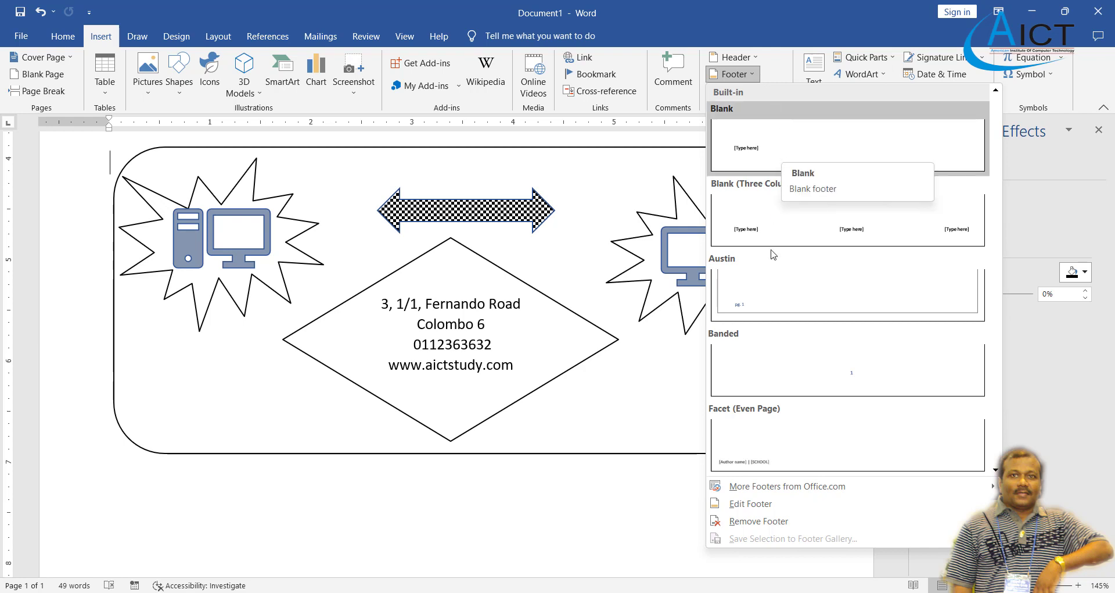
# Add a blank footer with AICT typed at its left end.
pyautogui.scroll(-5, 778, 315)
pyautogui.scroll(-6, 779, 314)
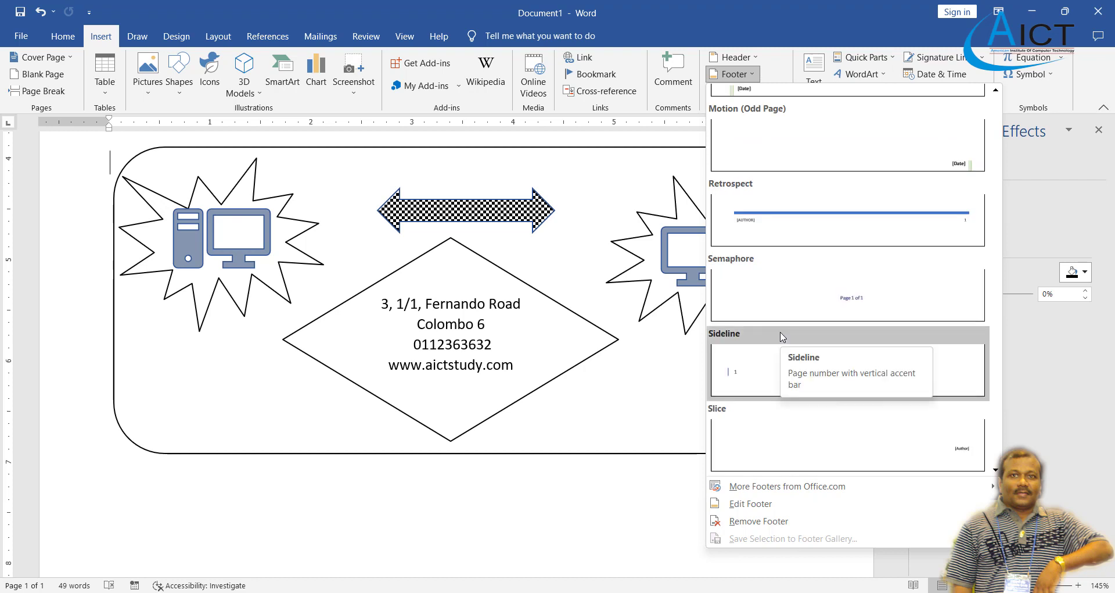
pyautogui.scroll(11, 782, 337)
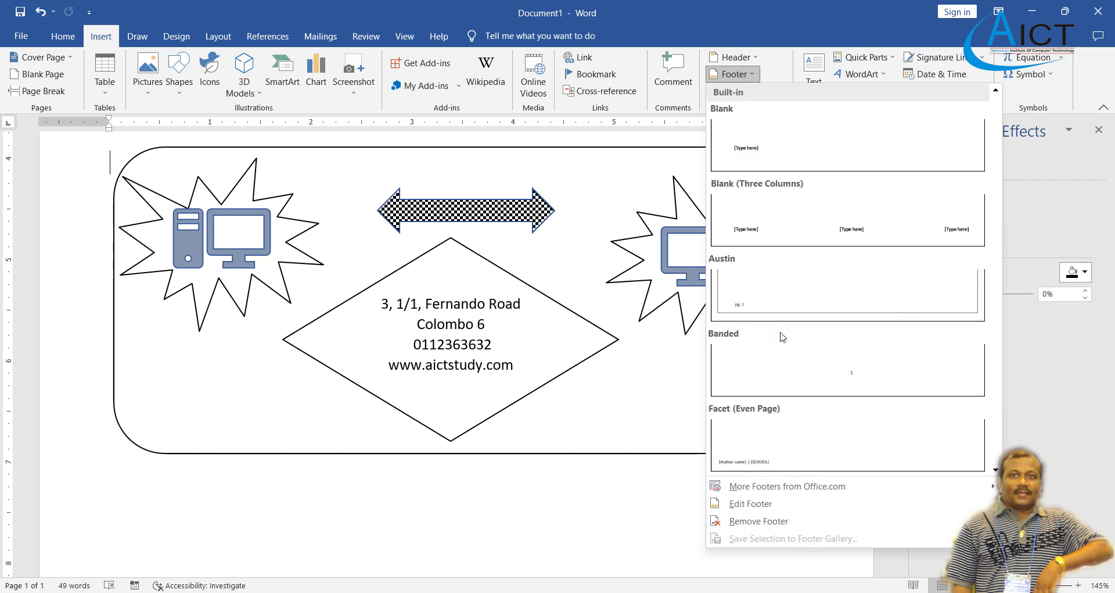
pyautogui.click(758, 156)
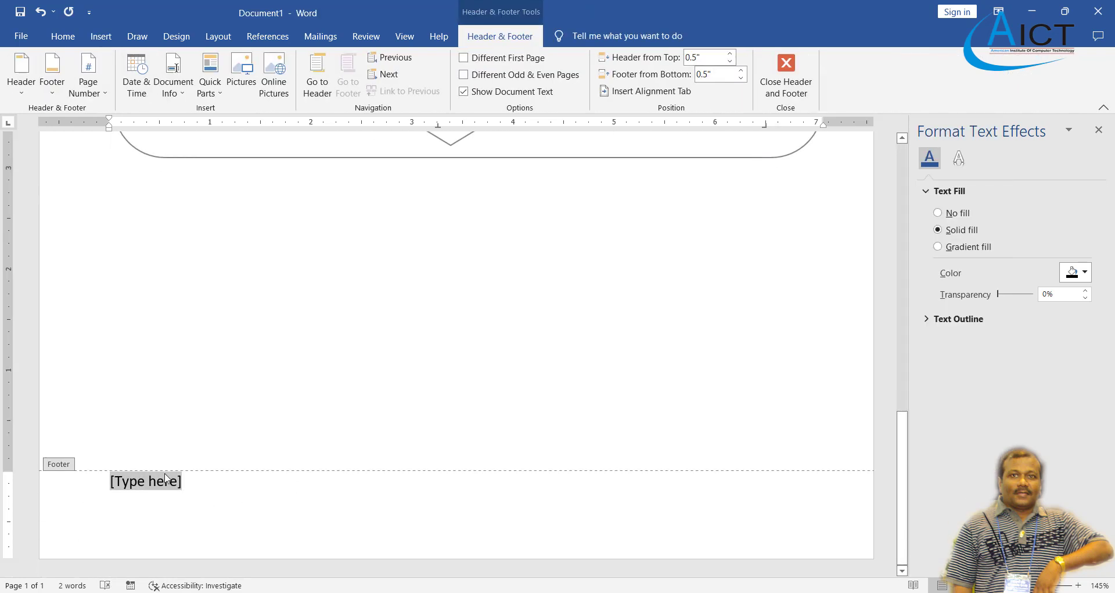
pyautogui.write('AICT')
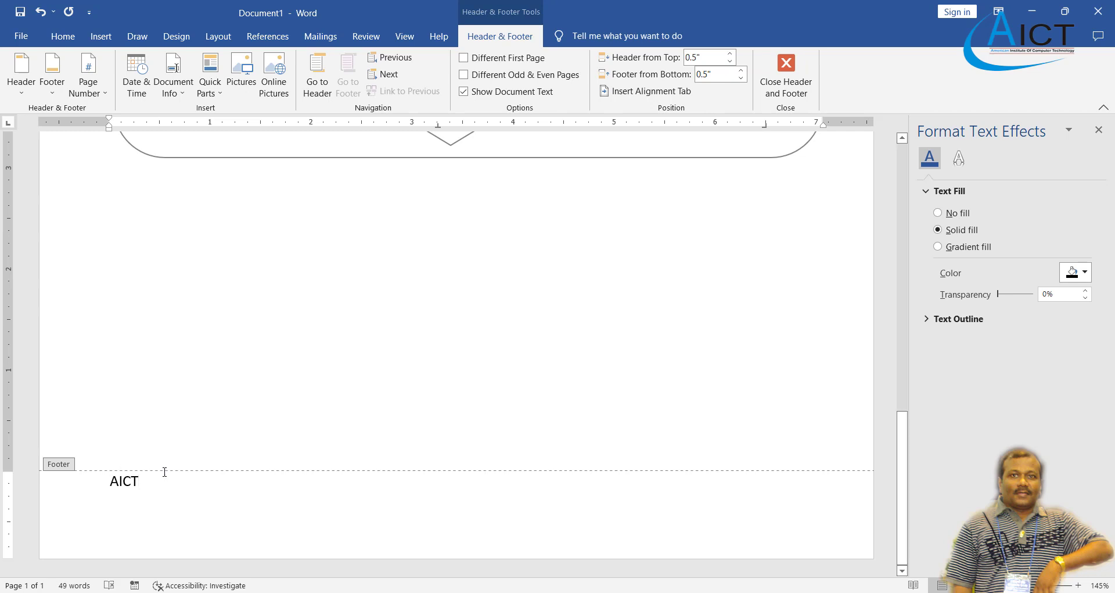
pyautogui.press('Tab')
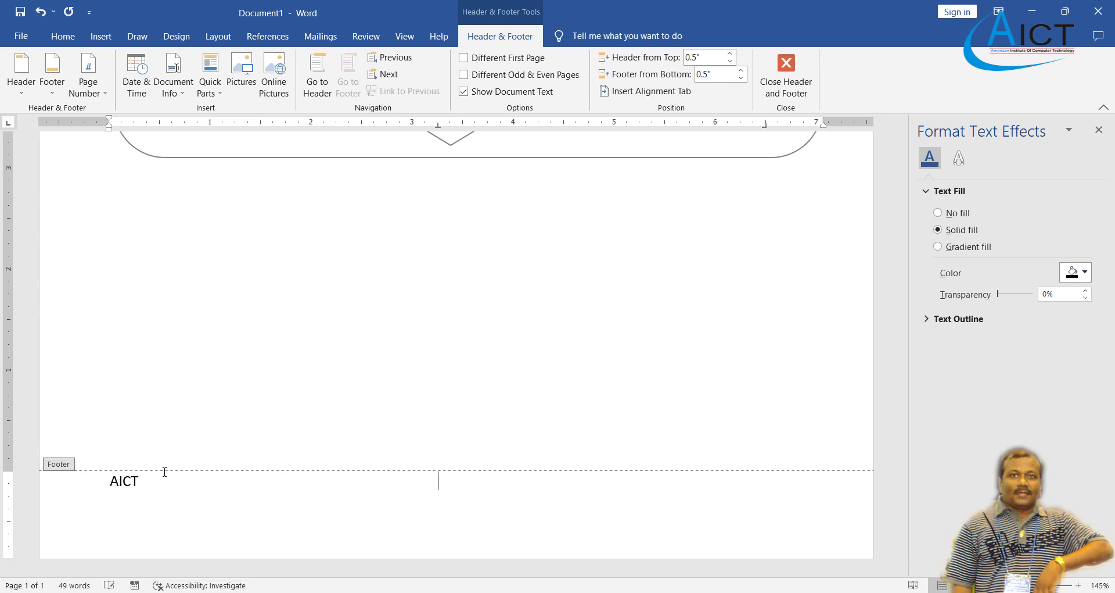
pyautogui.press('BackSpace')
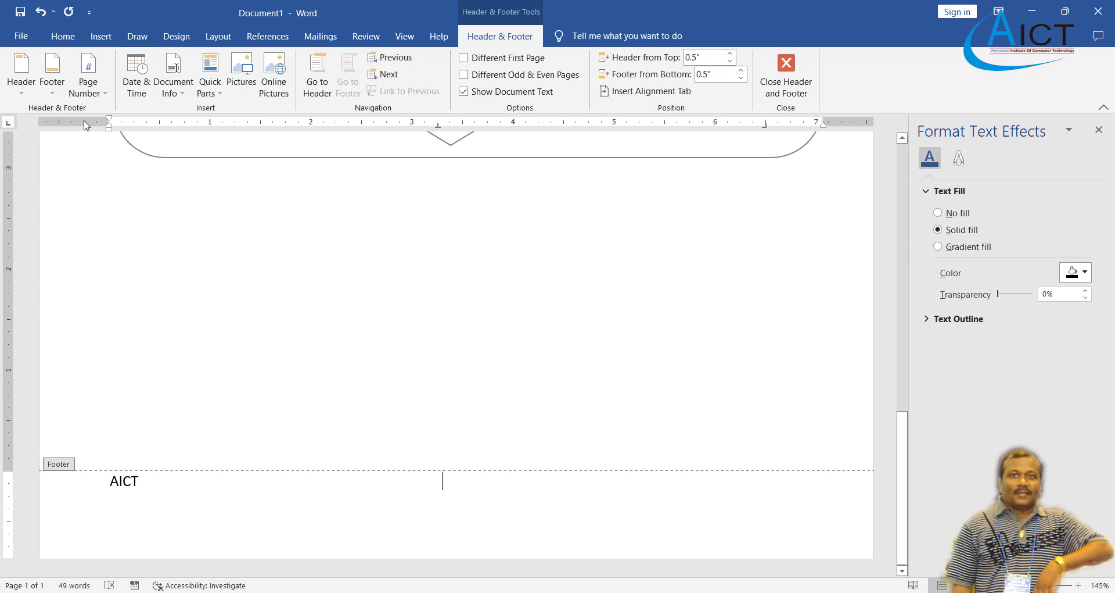
# Insert the date as Friday, October 21, 2022 in the footer centre, then close footer editing.
pyautogui.click(142, 92)
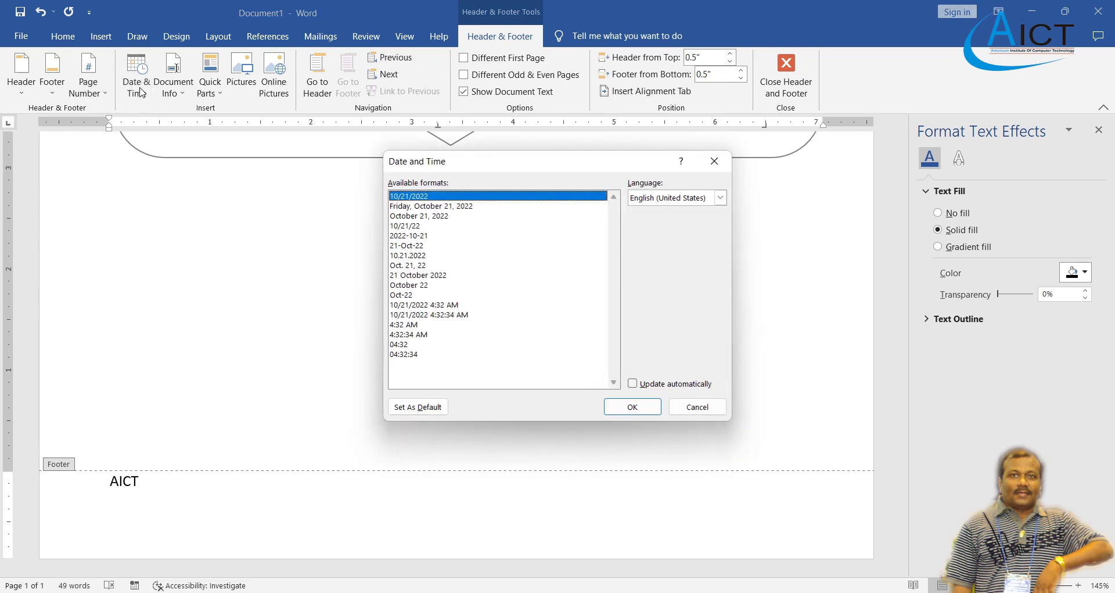
pyautogui.click(447, 207)
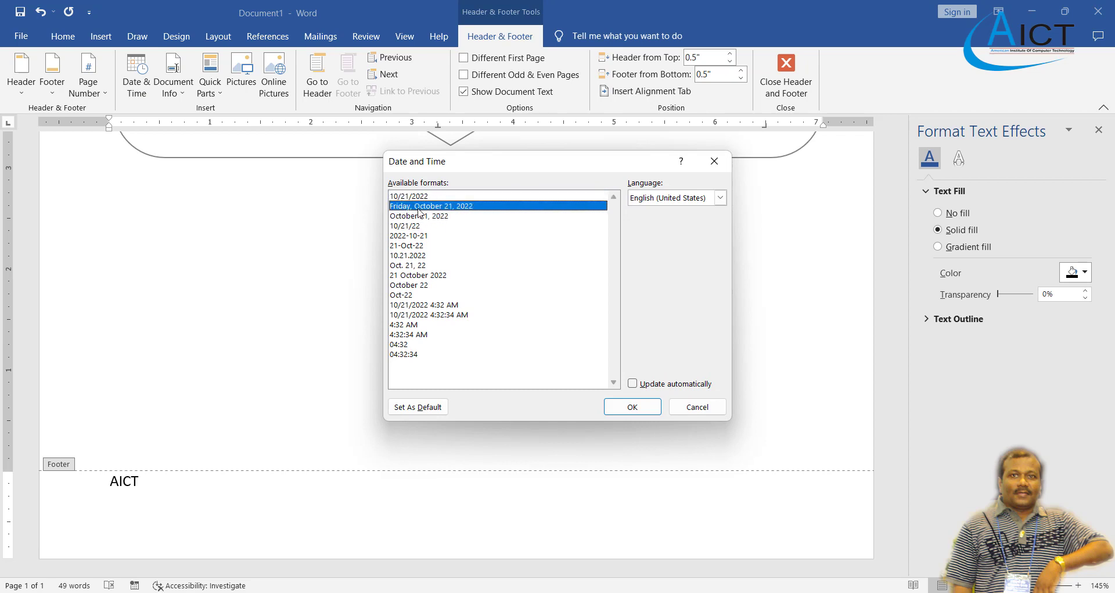
pyautogui.click(632, 406)
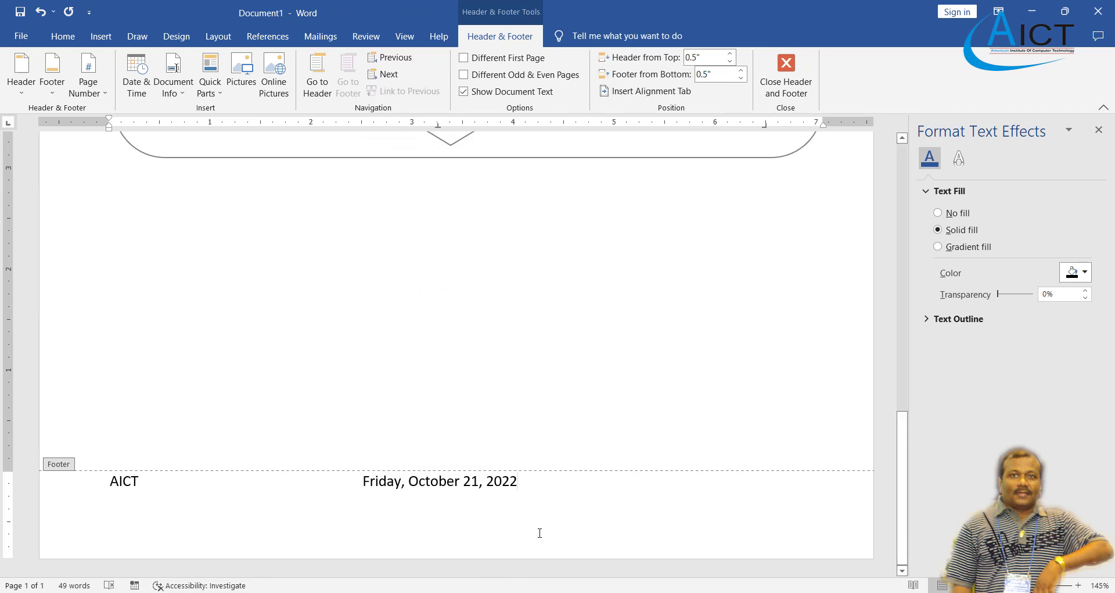
pyautogui.click(793, 81)
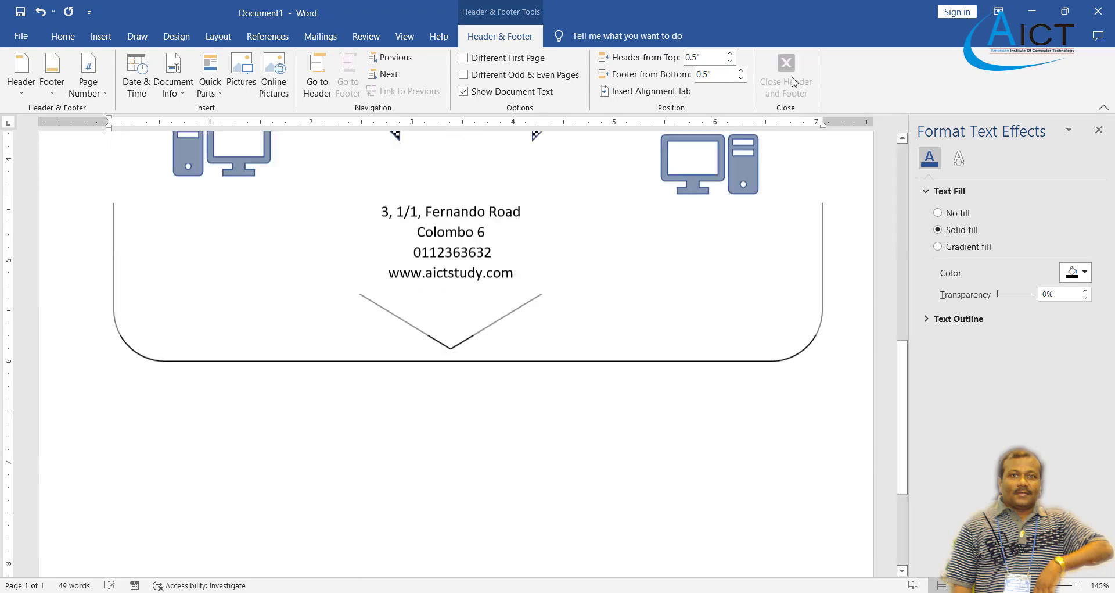
pyautogui.scroll(-5, 497, 411)
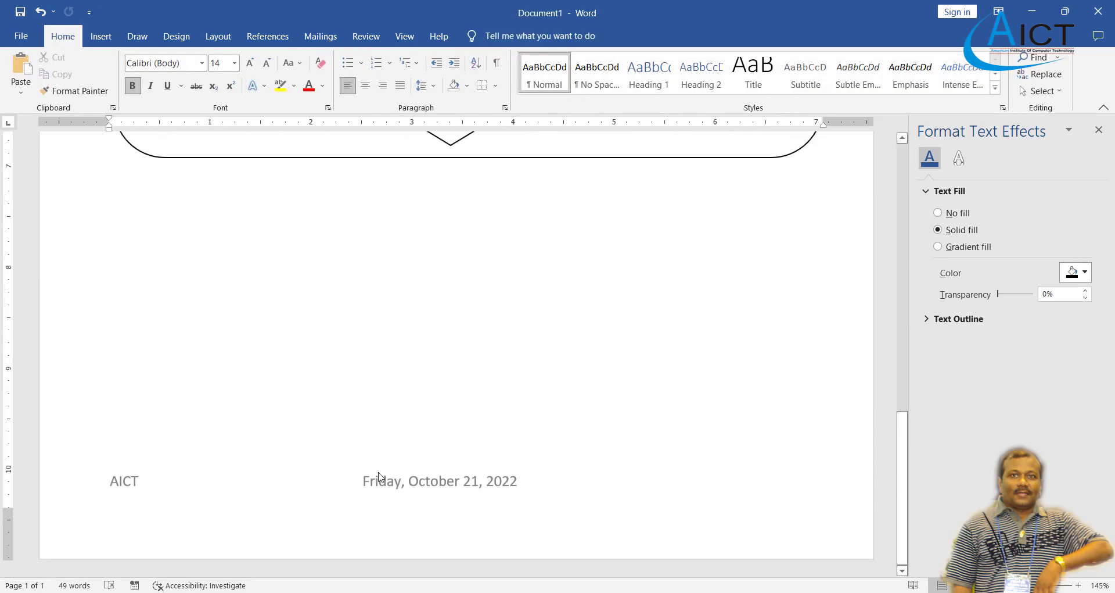
pyautogui.scroll(15, 379, 477)
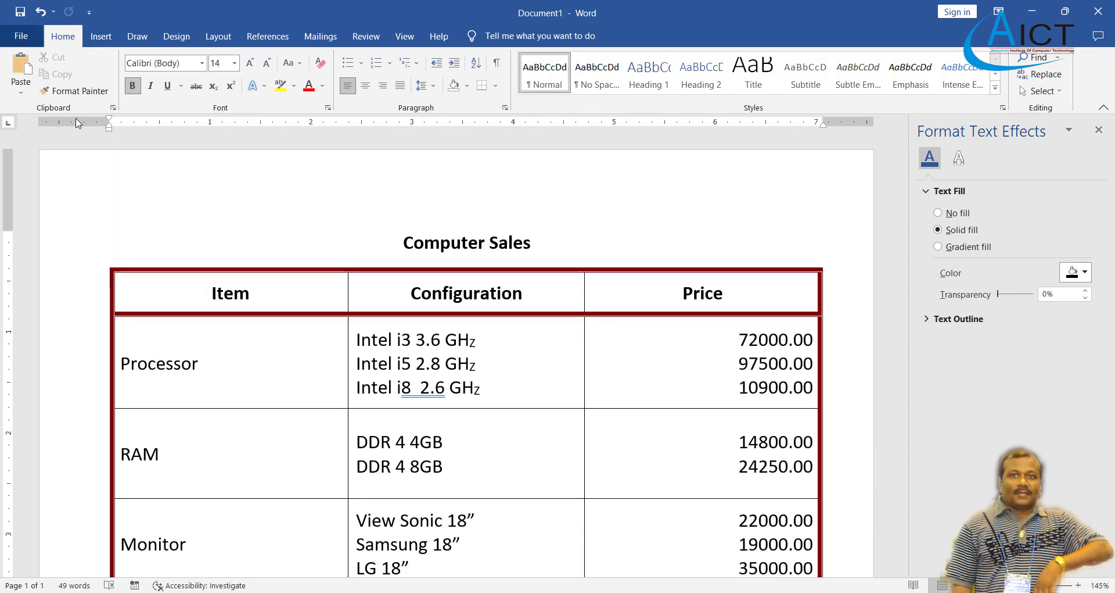
pyautogui.click(546, 592)
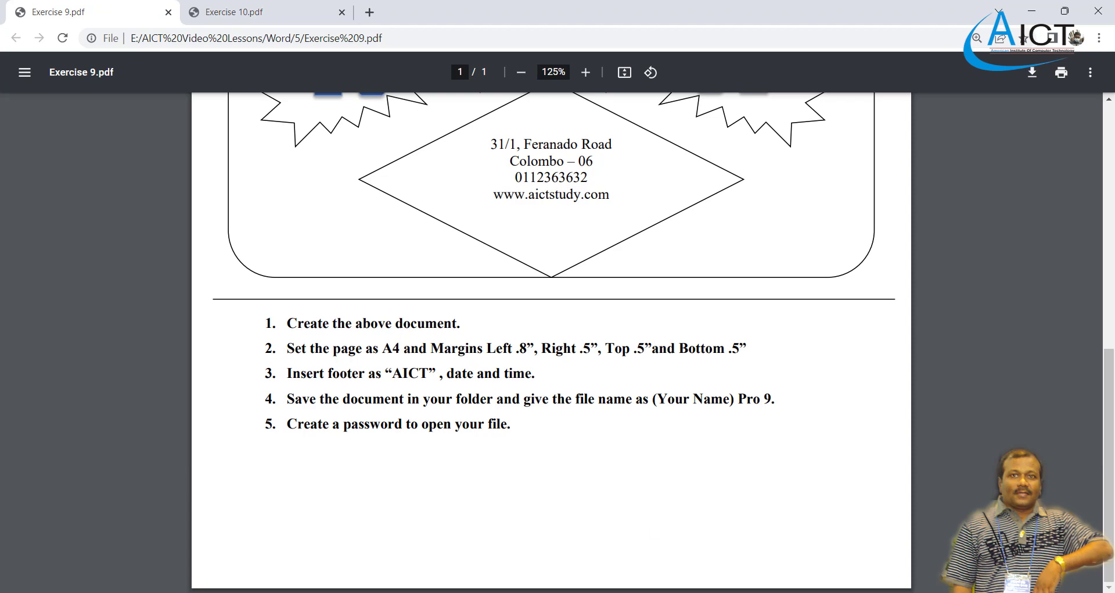
pyautogui.click(717, 592)
pyautogui.scroll(-6, 353, 397)
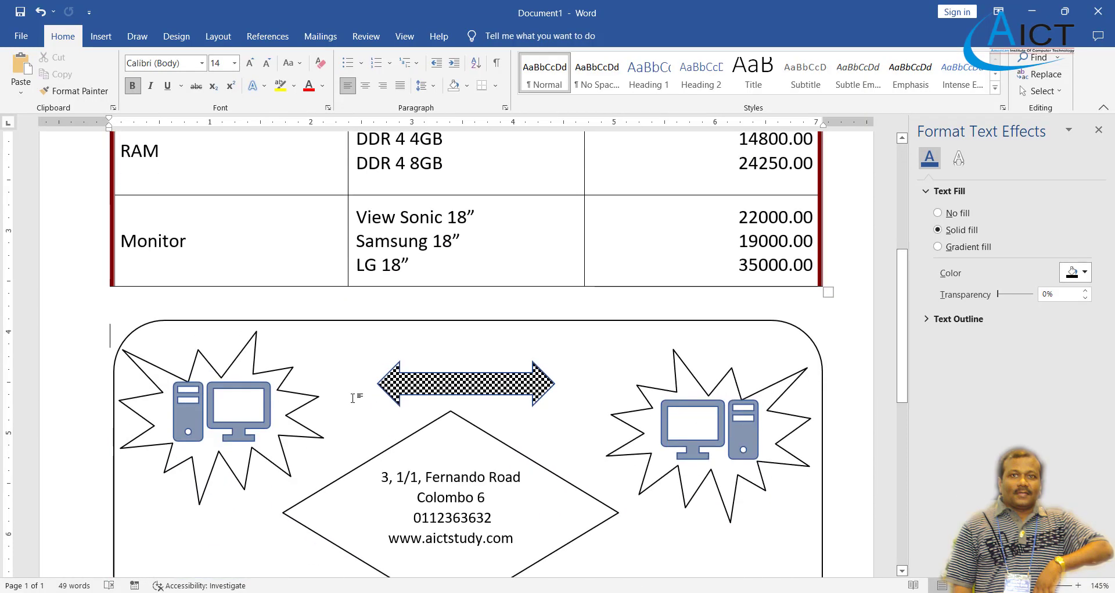
# Look over the shapes frame, then switch to the File backstage Home page.
pyautogui.scroll(-3, 353, 398)
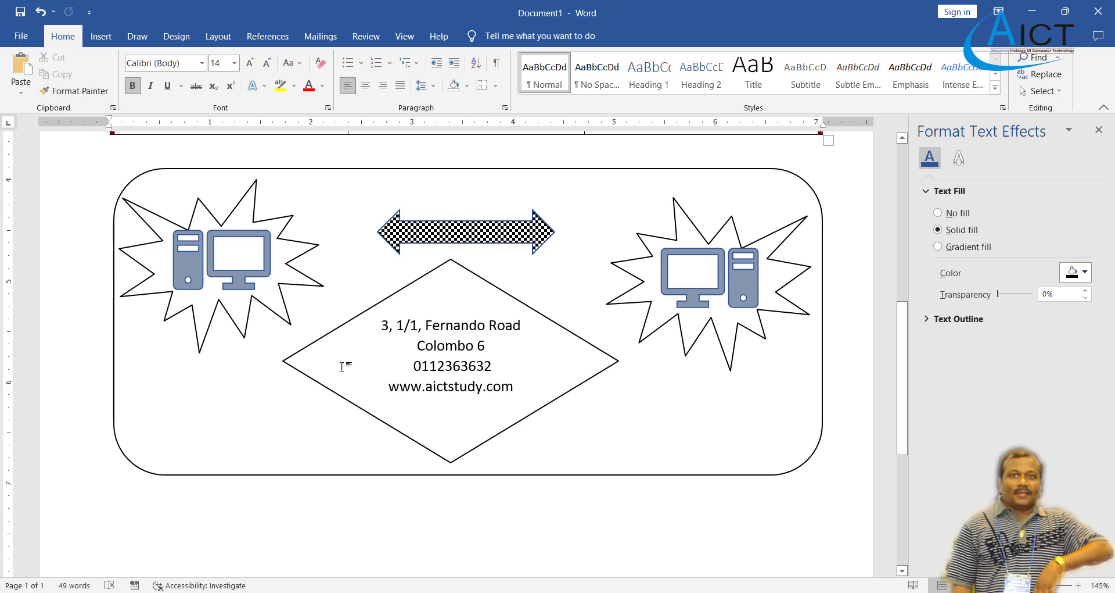
pyautogui.scroll(1, 346, 366)
pyautogui.scroll(-1, 336, 351)
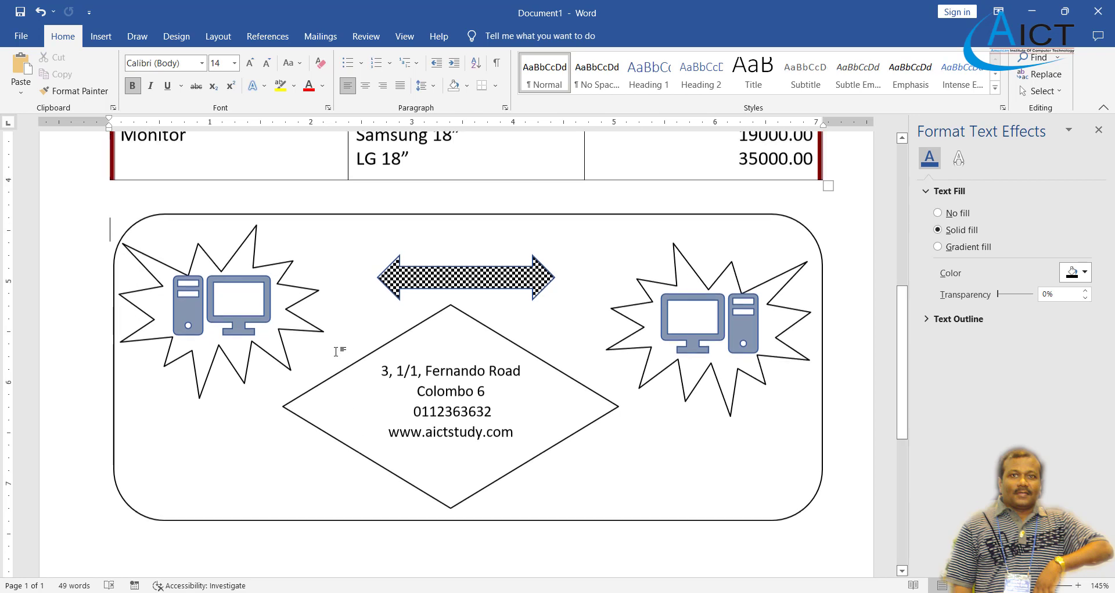
pyautogui.scroll(1, 336, 352)
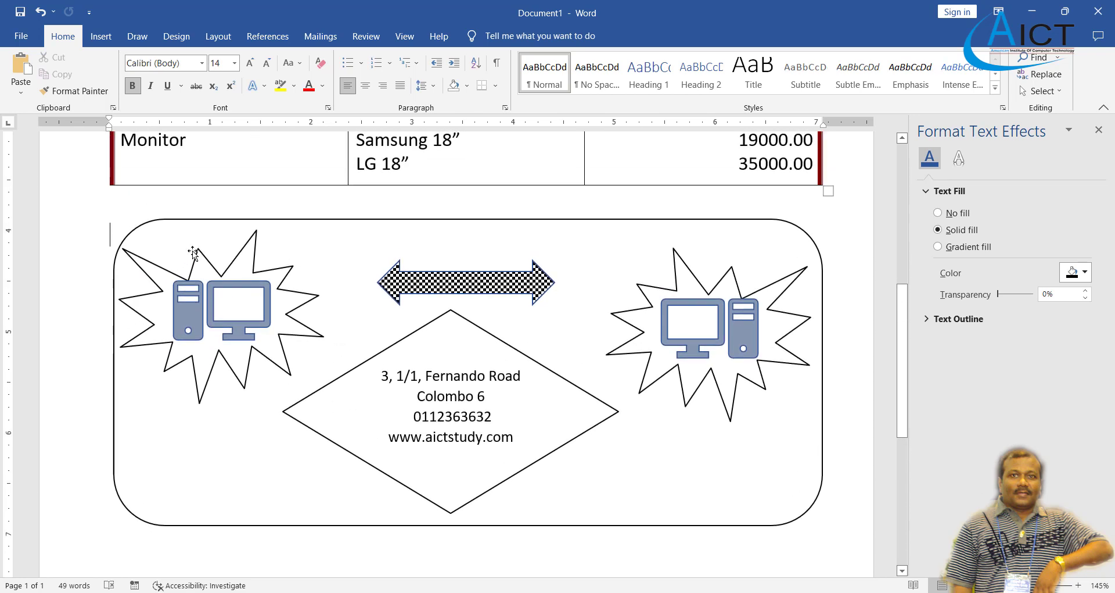
pyautogui.click(23, 37)
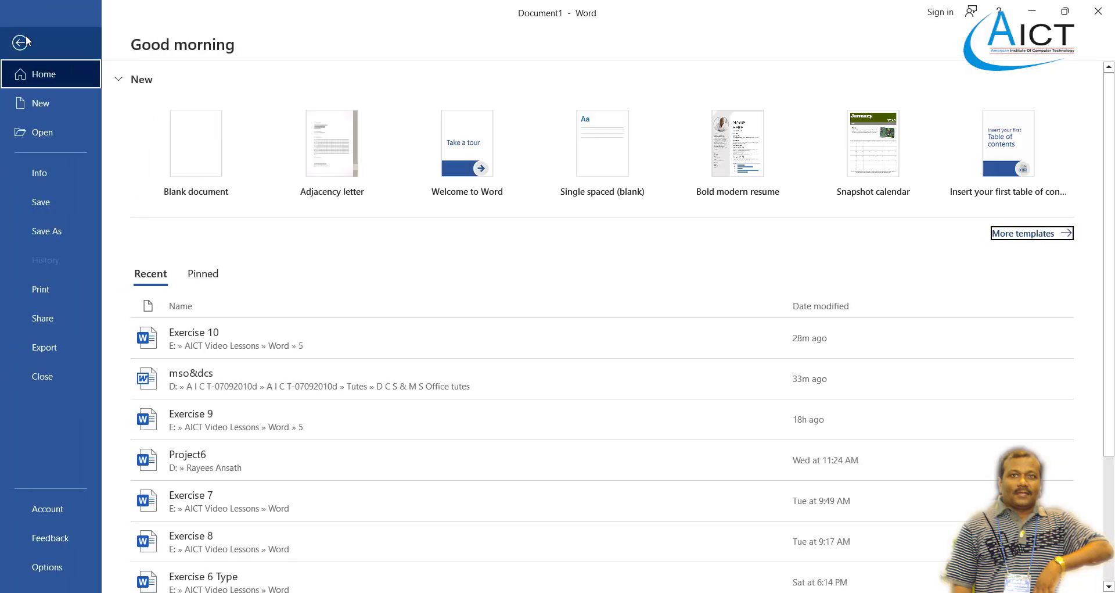
# On the Info page, choose Protect Document > Encrypt with Password.
pyautogui.click(49, 174)
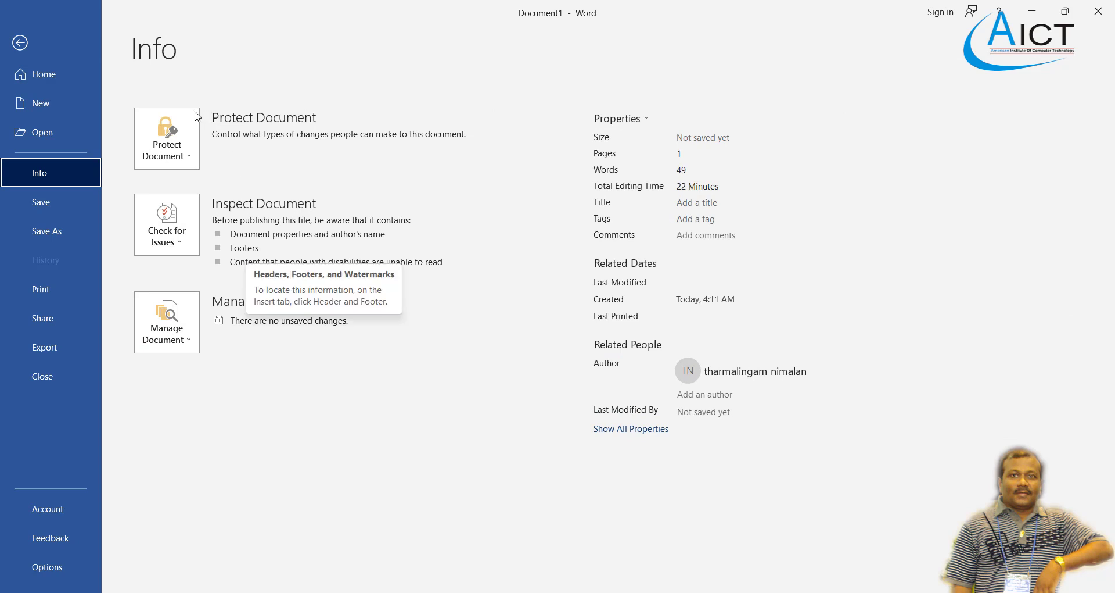
pyautogui.click(189, 156)
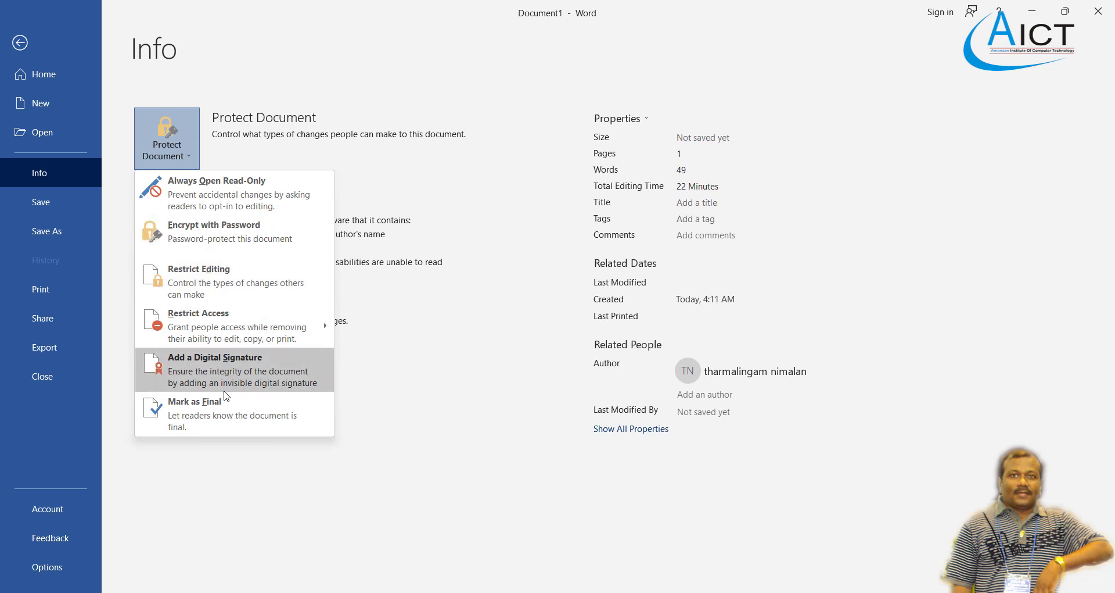
pyautogui.click(207, 243)
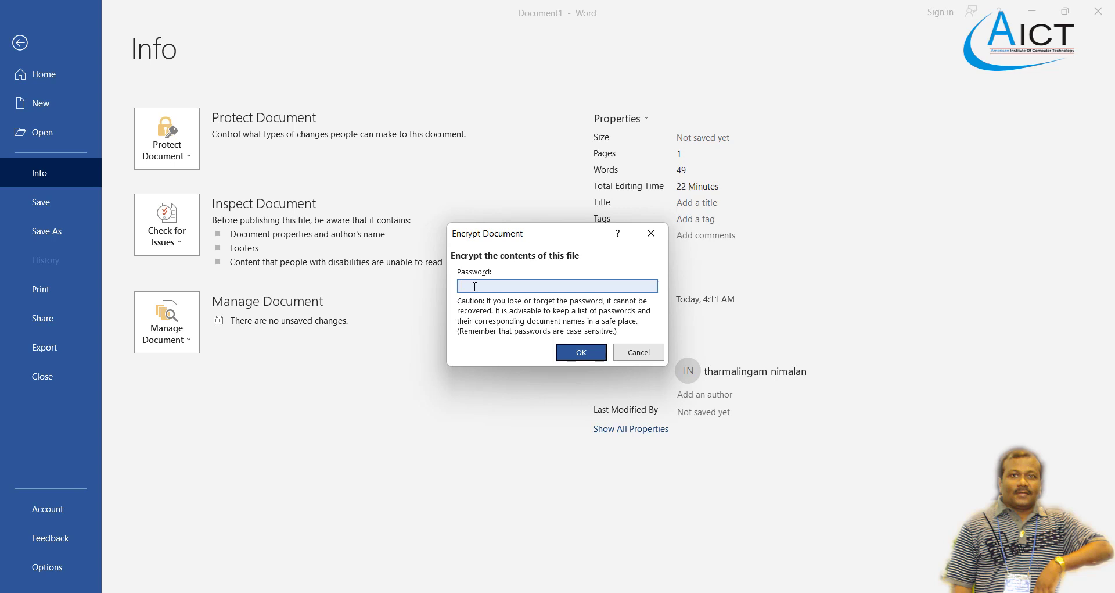
# Enter and confirm the document password to encrypt the file.
pyautogui.write('••••••')
pyautogui.click(582, 353)
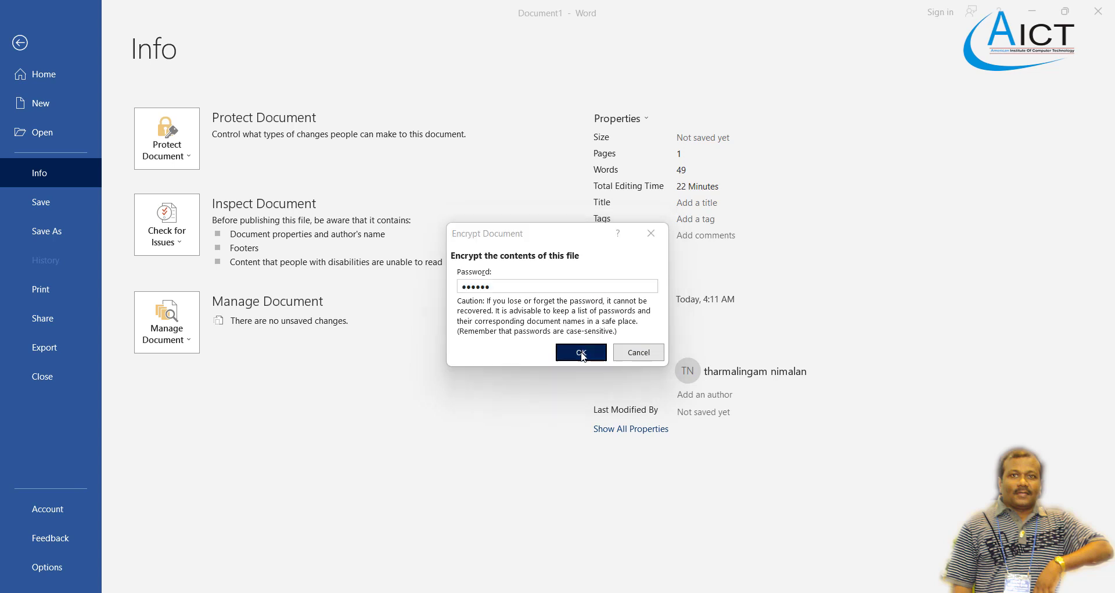
pyautogui.write('123')
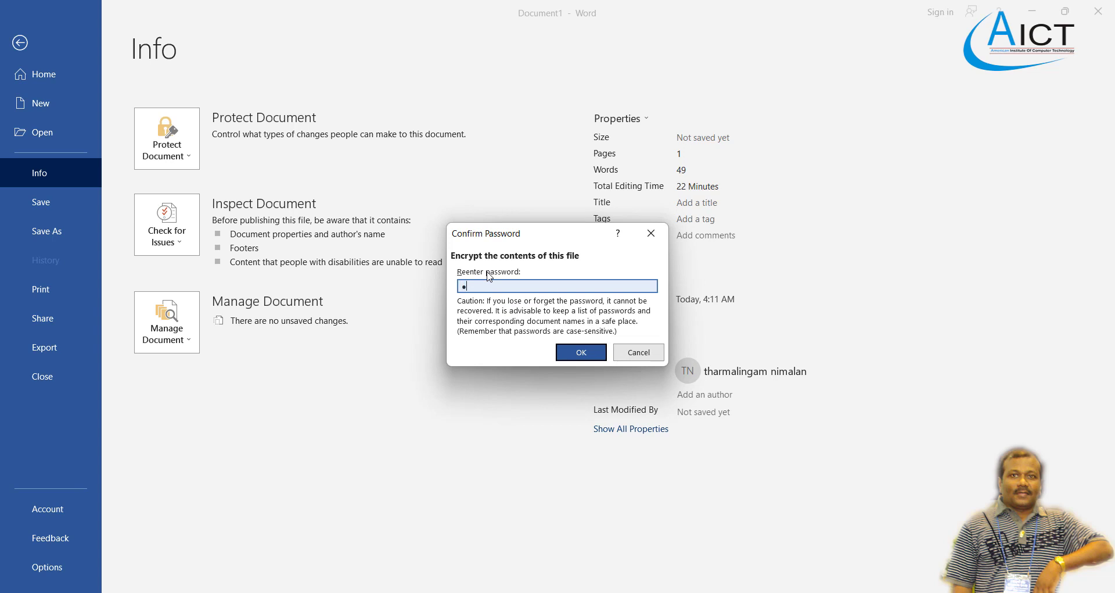
pyautogui.write('456')
pyautogui.click(586, 354)
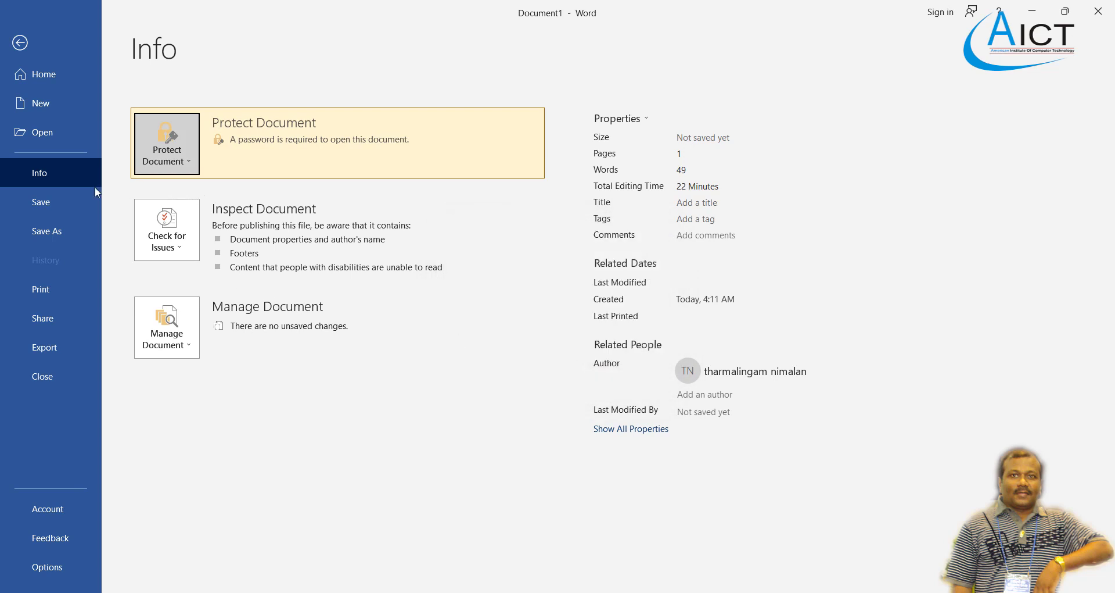
pyautogui.click(48, 231)
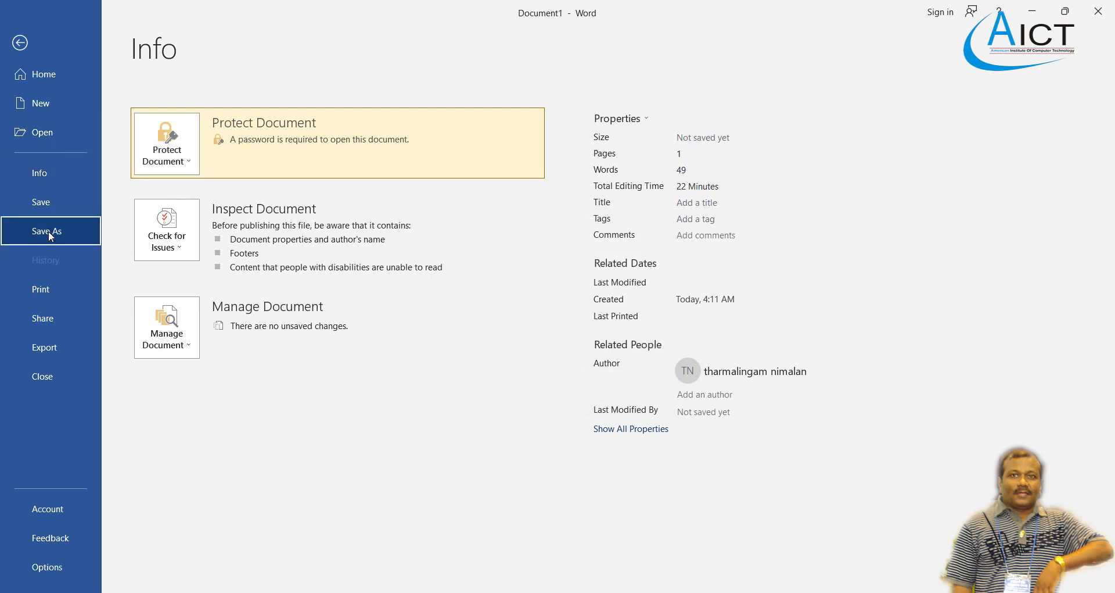
# Save the encrypted document in the Documents folder as AICTExercise9.
pyautogui.click(169, 210)
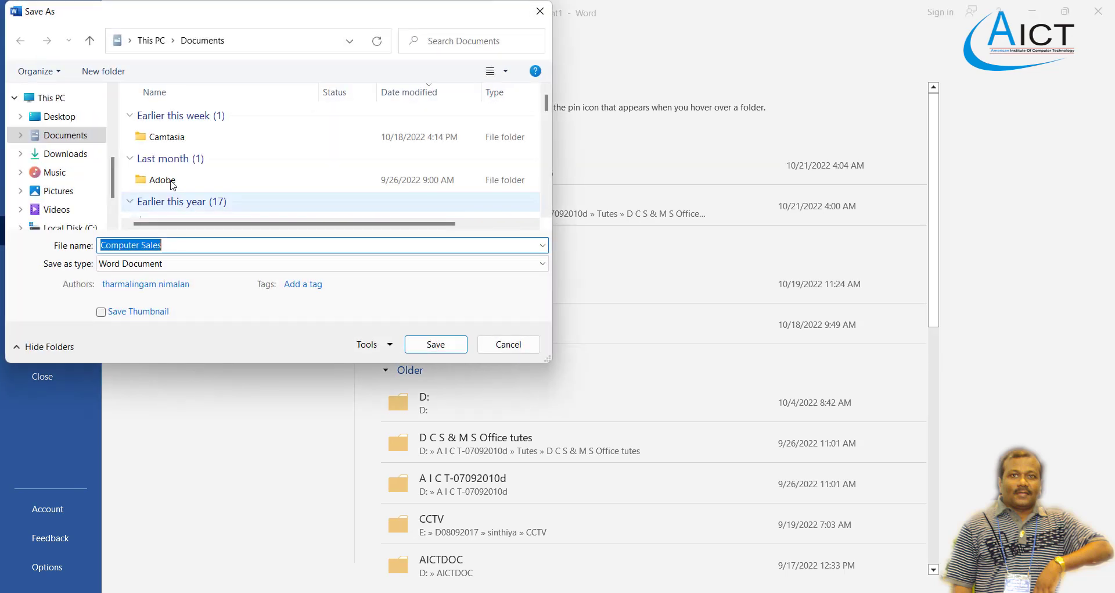
pyautogui.scroll(-2, 169, 184)
pyautogui.scroll(-12, 169, 184)
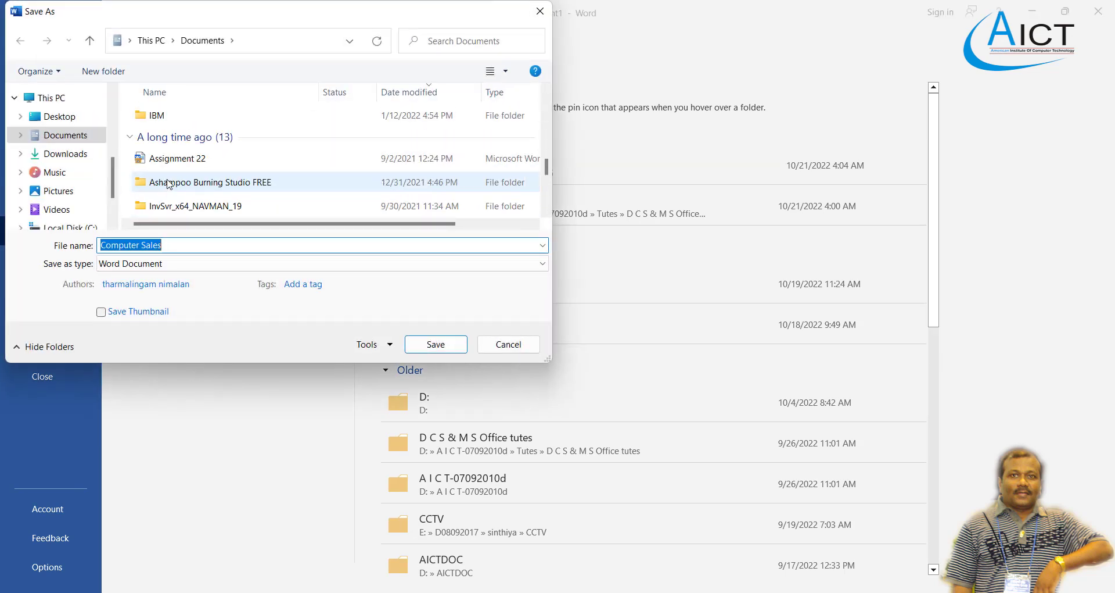
pyautogui.moveTo(200, 16); pyautogui.dragTo(348, 42)
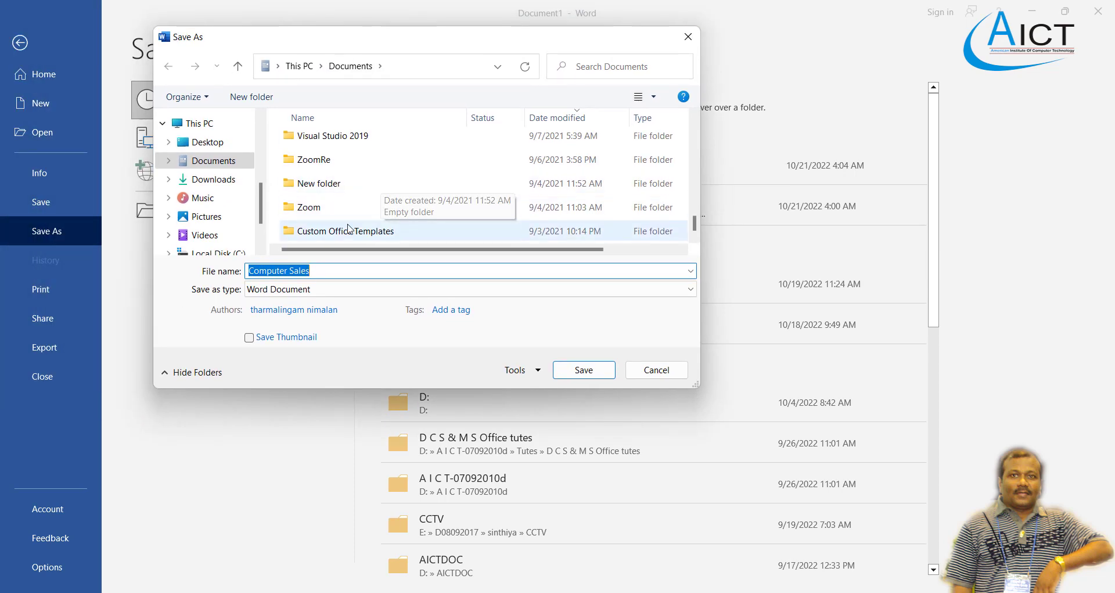
pyautogui.write('Exercise')
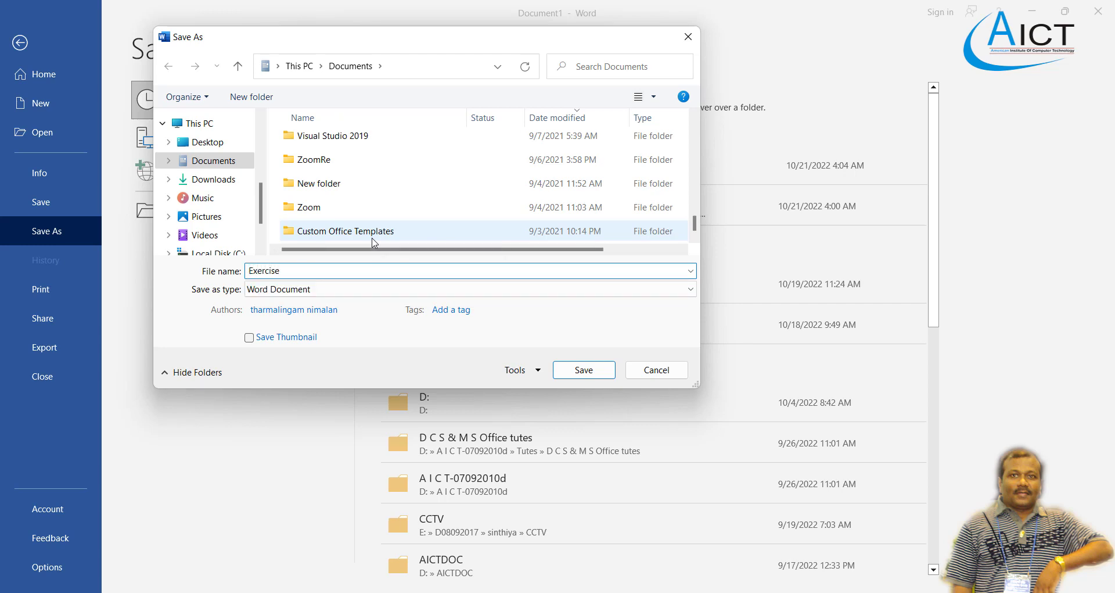
pyautogui.write('9')
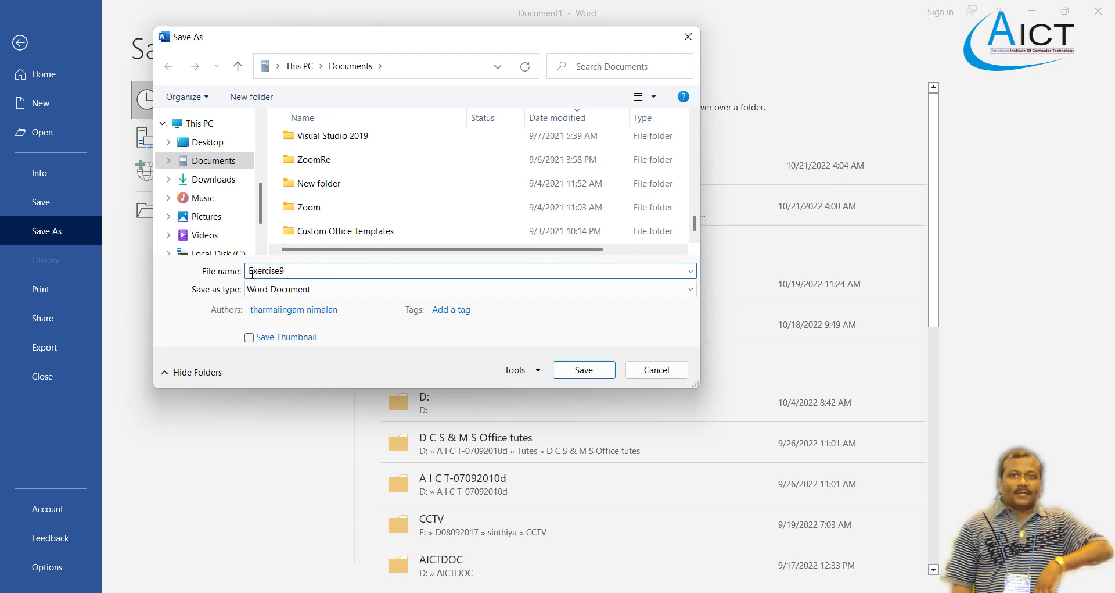
pyautogui.write('AICT')
pyautogui.click(571, 373)
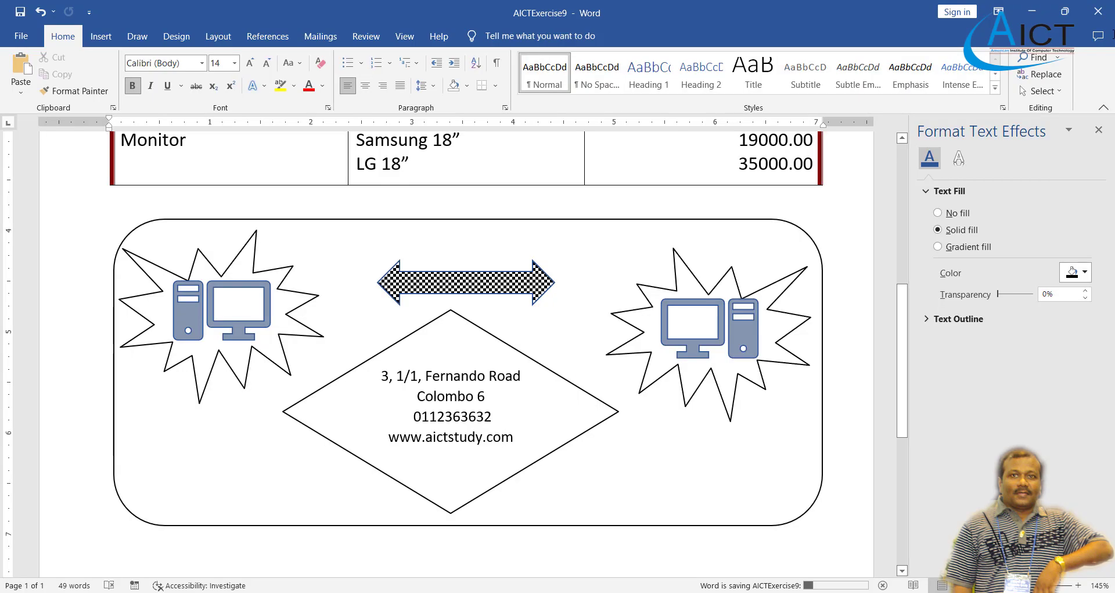
# Exit Word keeping the clipboard contents, and minimise the exercise PDF.
pyautogui.click(1104, 10)
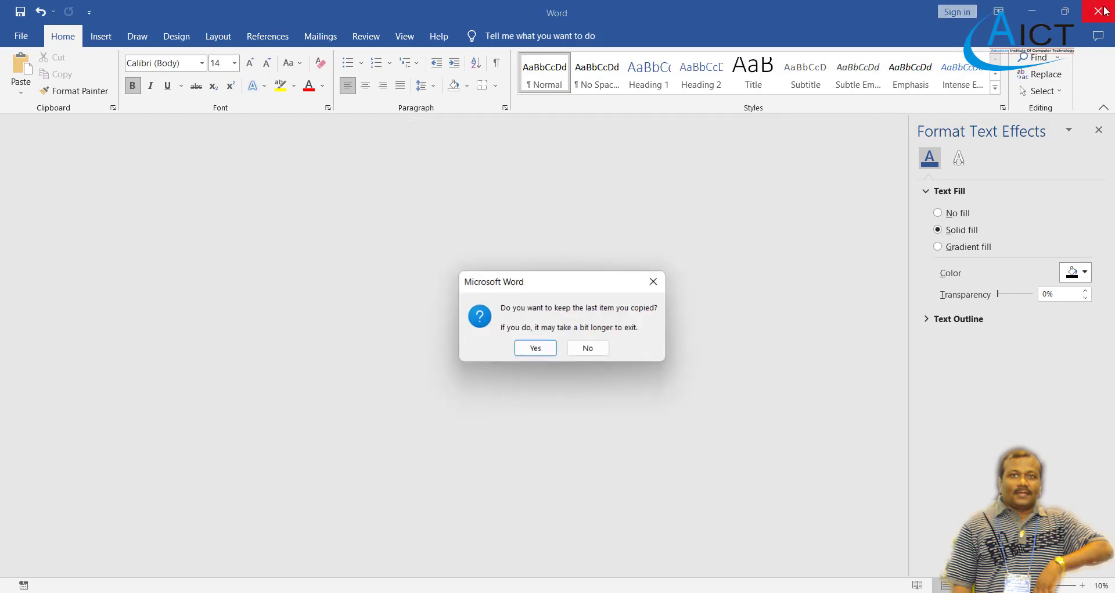
pyautogui.click(536, 348)
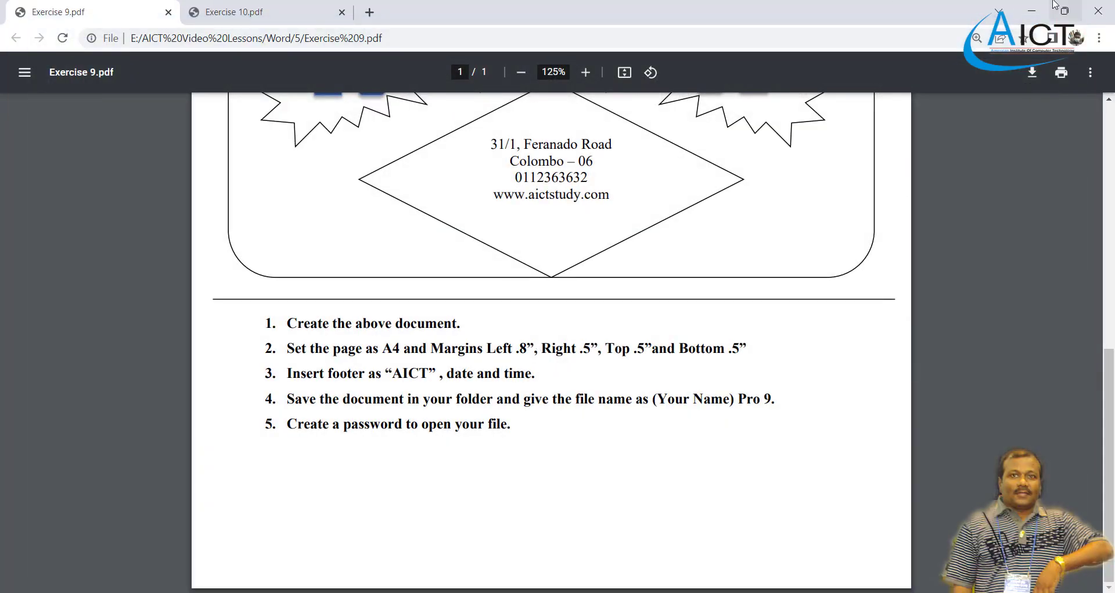
pyautogui.click(1032, 11)
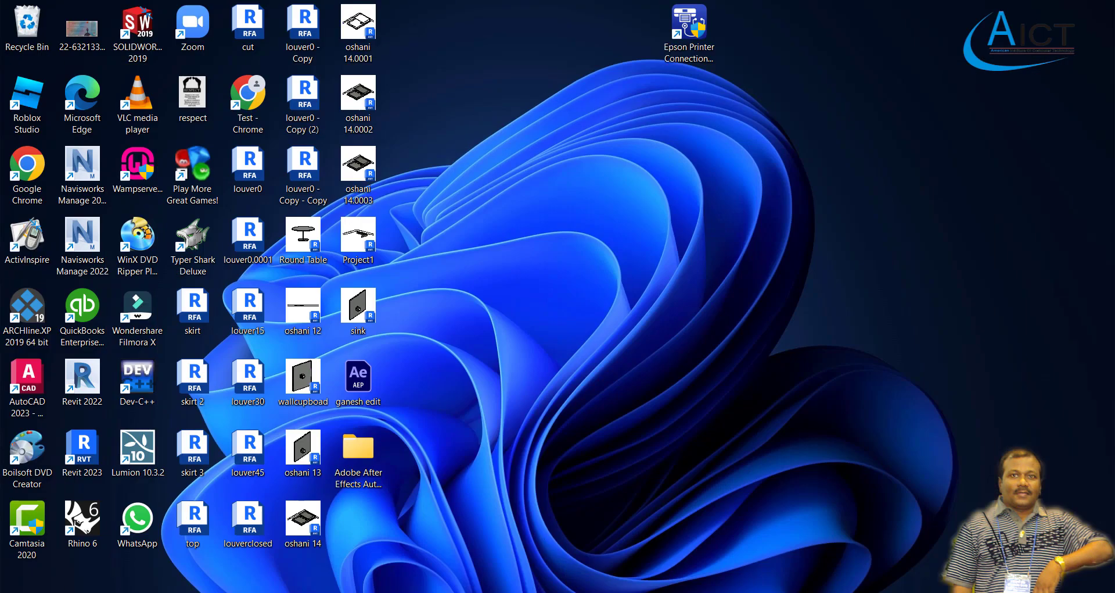
# In File Explorer's Documents folder, select the saved AICTExercise9 file.
pyautogui.click(544, 589)
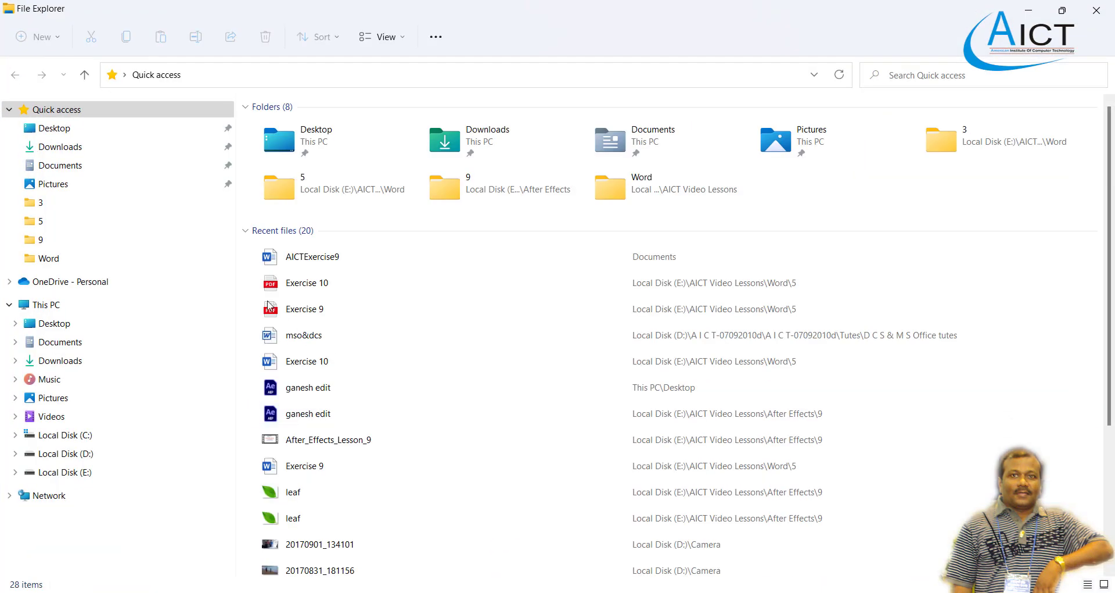
pyautogui.click(60, 165)
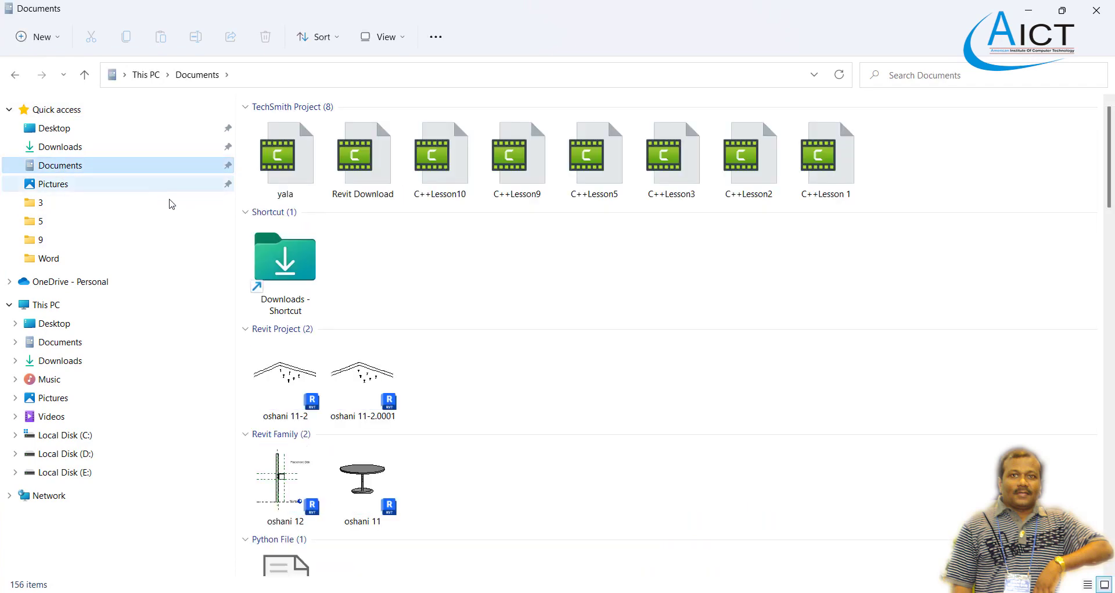
pyautogui.scroll(-20, 476, 315)
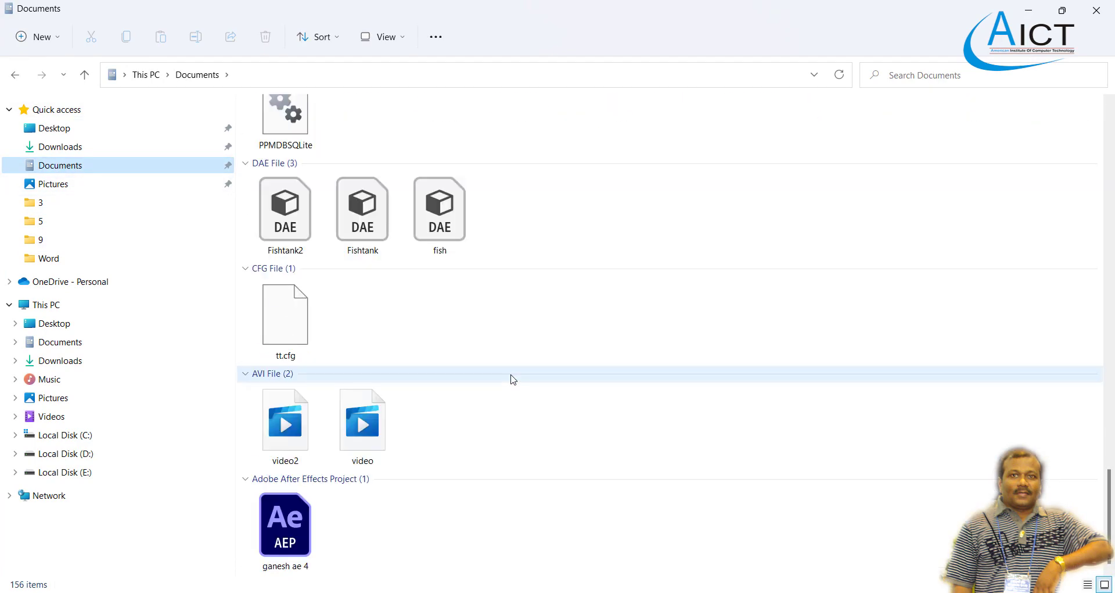
pyautogui.scroll(20, 513, 379)
pyautogui.scroll(-20, 513, 378)
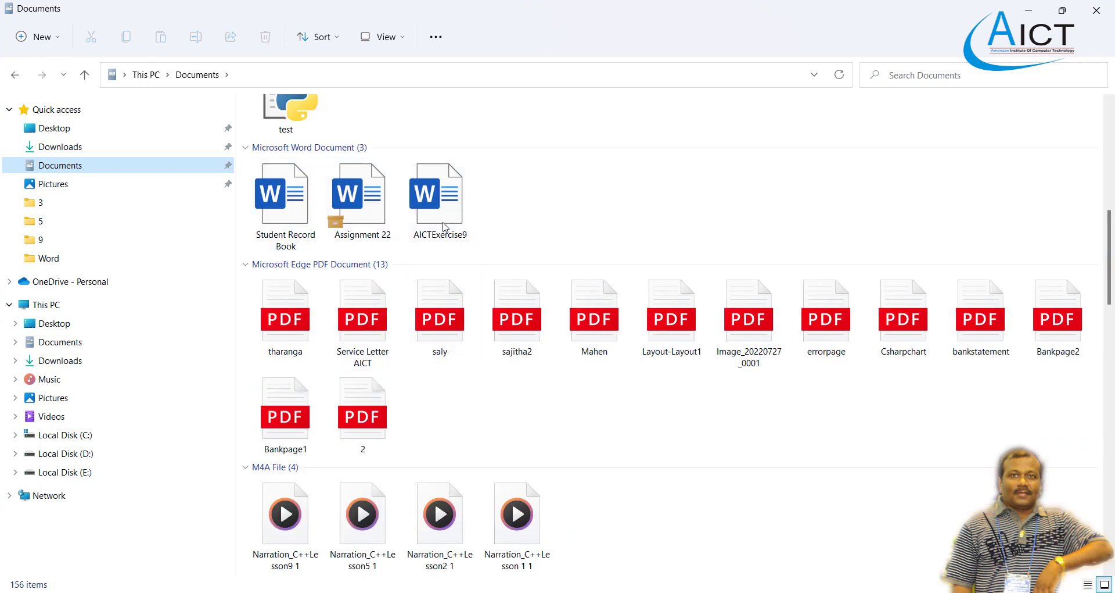
pyautogui.click(440, 220)
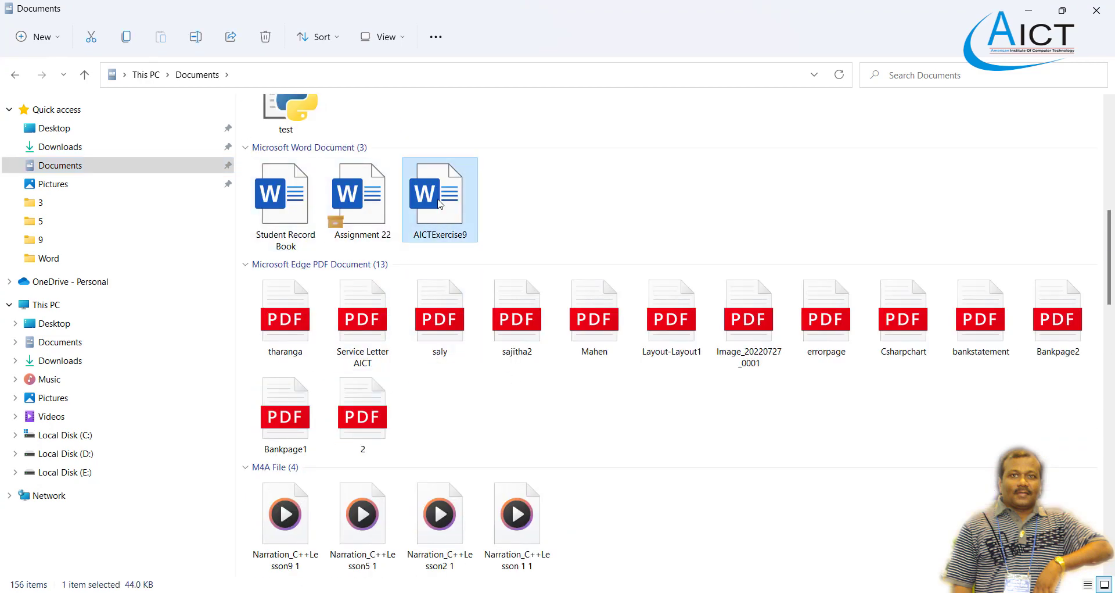
# Try opening AICTExercise9 with a password, dismiss the incorrect-password error and close Word.
pyautogui.rightClick(439, 202)
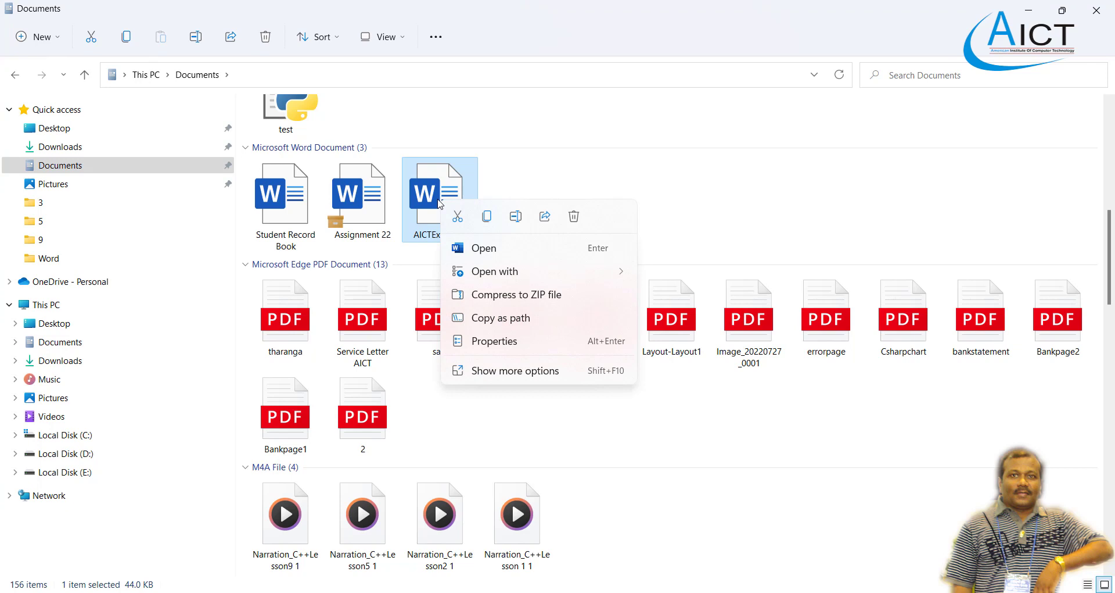
pyautogui.click(483, 248)
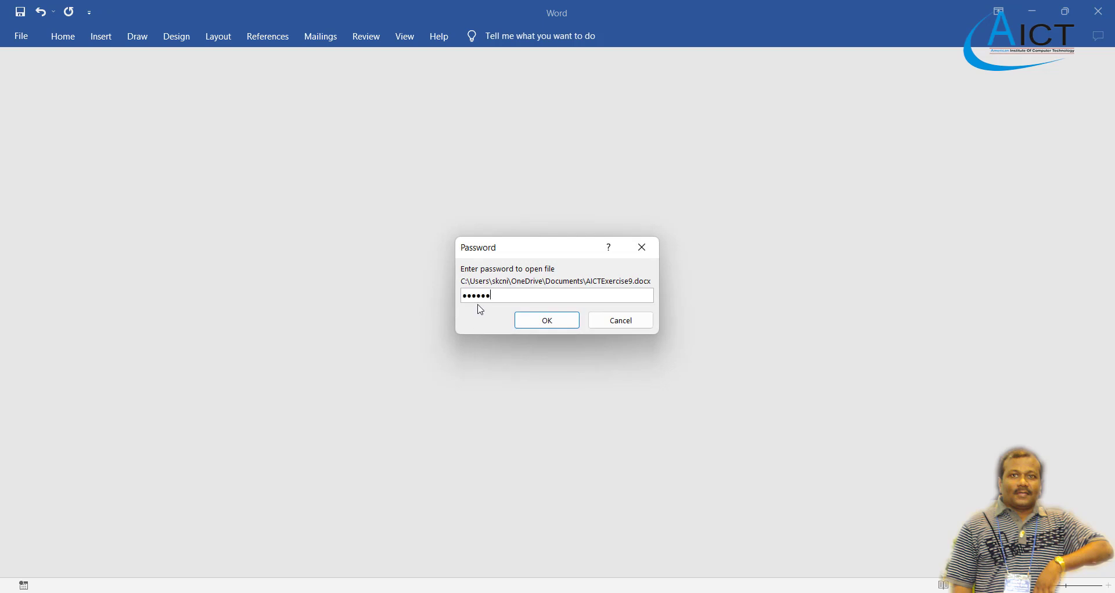
pyautogui.click(546, 319)
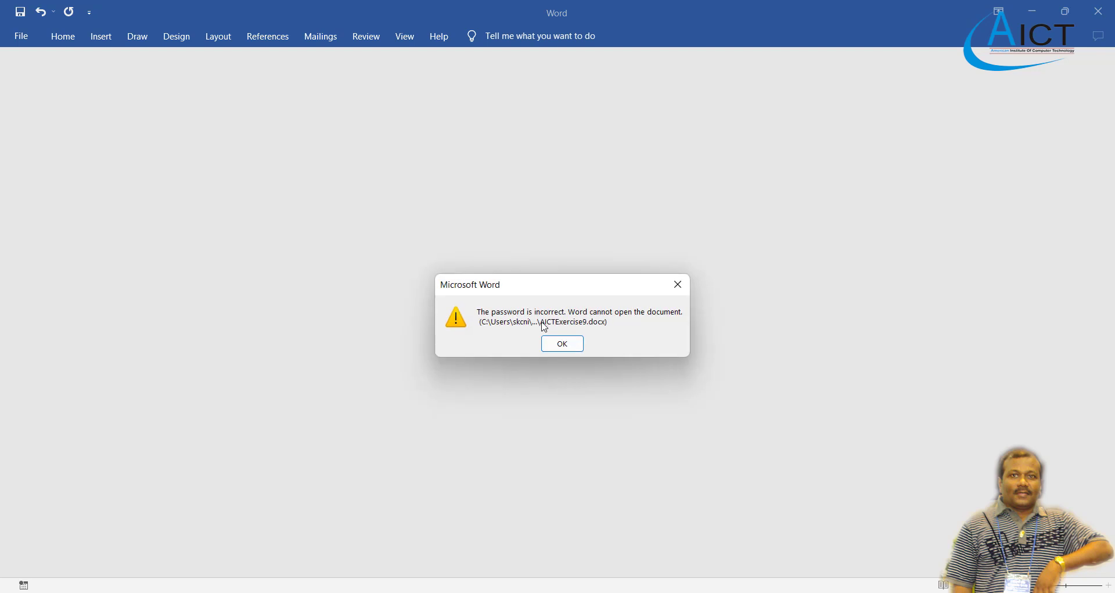
pyautogui.click(562, 345)
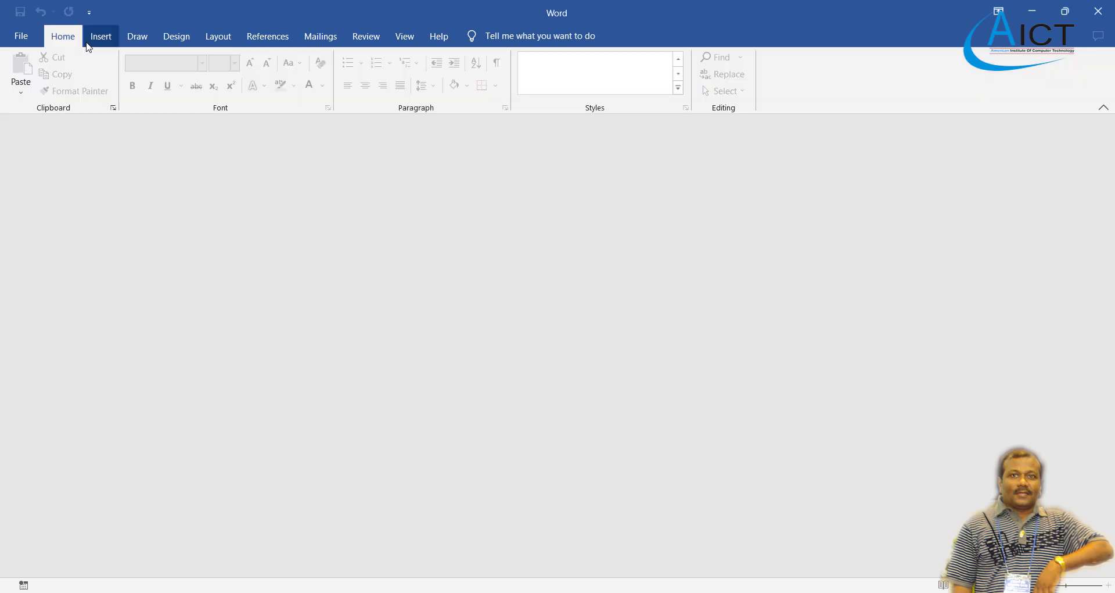
pyautogui.click(1098, 11)
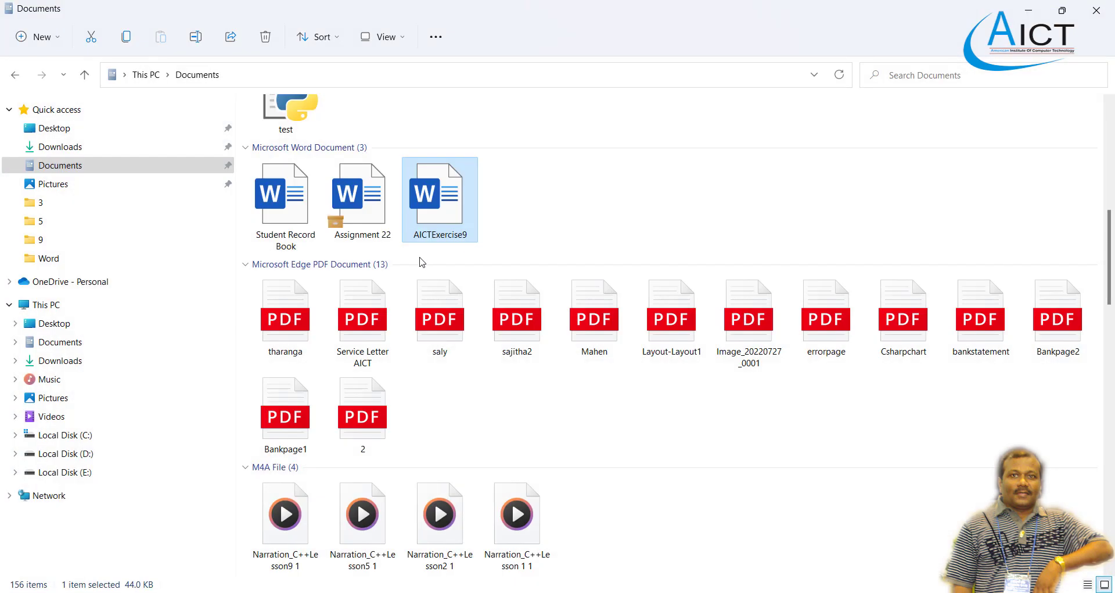
# Reopen AICTExercise9 with the correct password and check the Computer Sales table and shapes.
pyautogui.rightClick(431, 214)
pyautogui.click(474, 253)
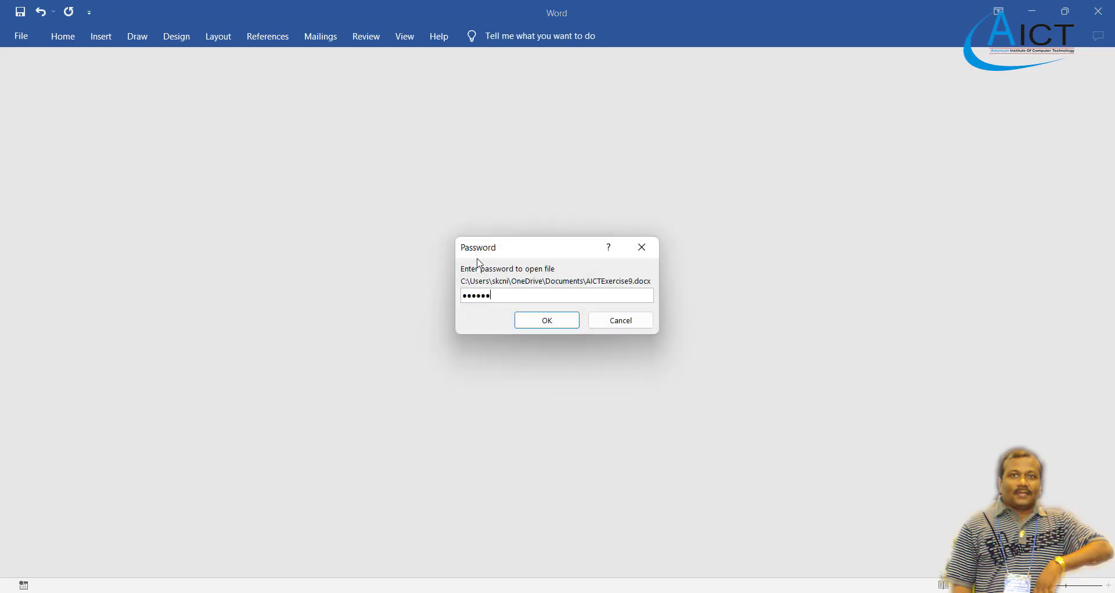
pyautogui.click(547, 319)
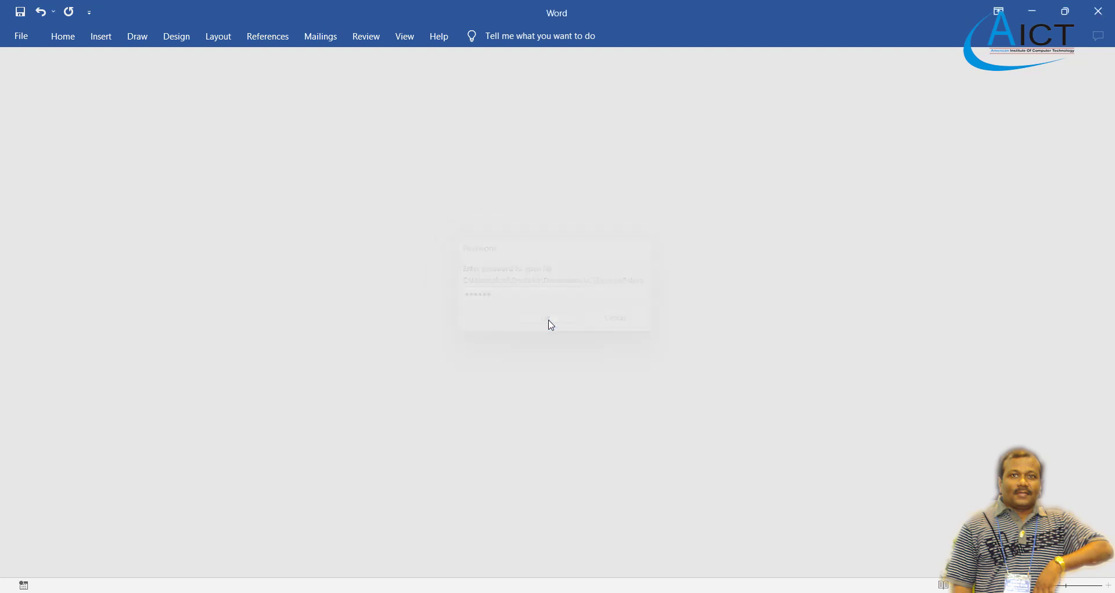
pyautogui.scroll(-15, 494, 350)
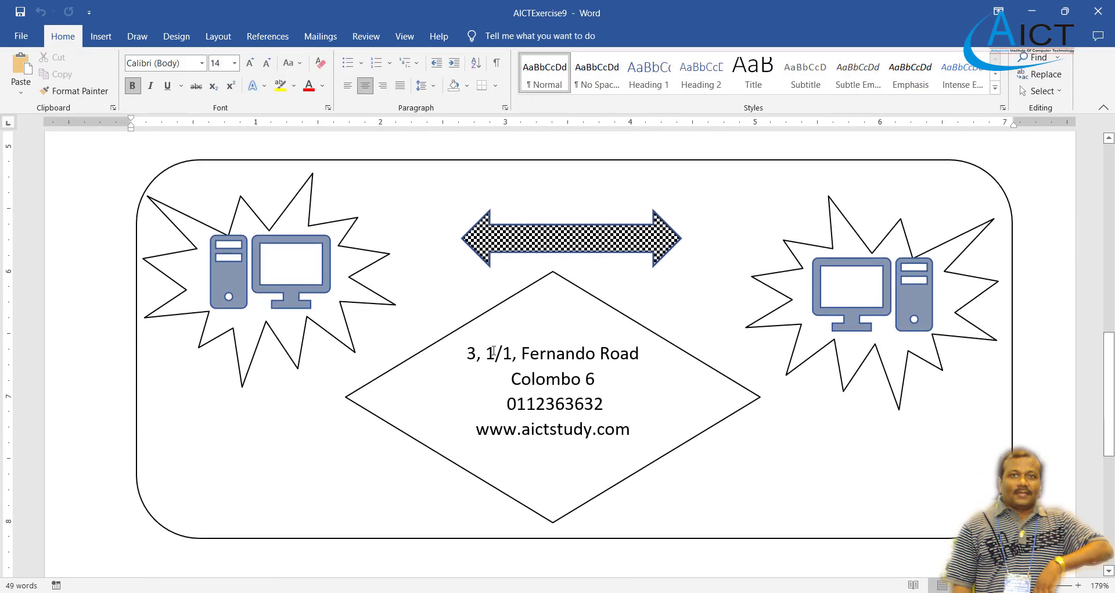
pyautogui.scroll(15, 494, 350)
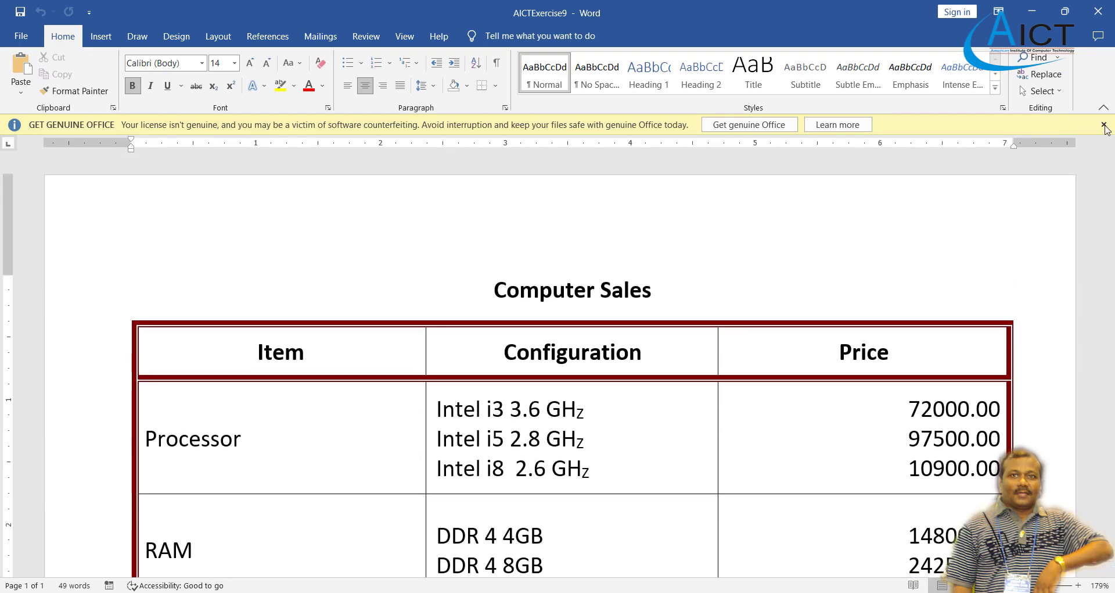
pyautogui.scroll(-3, 665, 302)
pyautogui.scroll(-10, 665, 303)
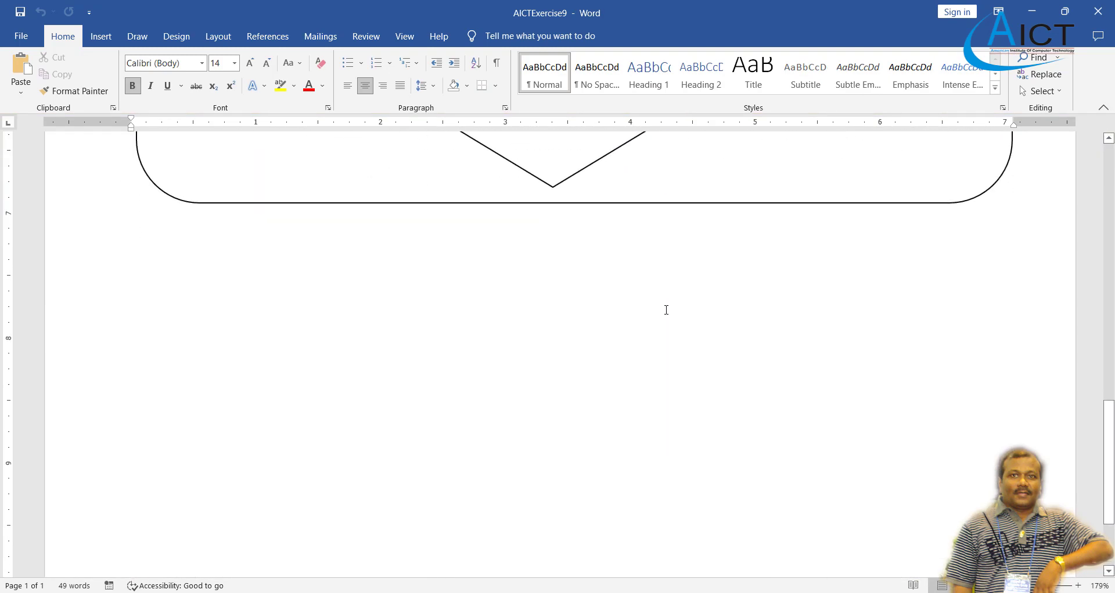
pyautogui.scroll(13, 665, 302)
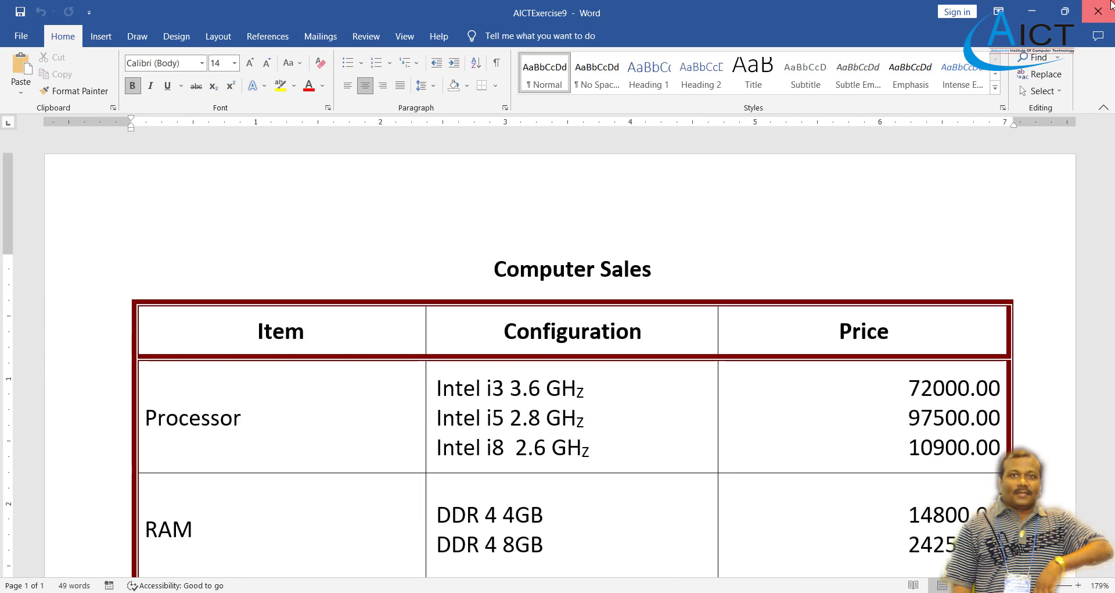